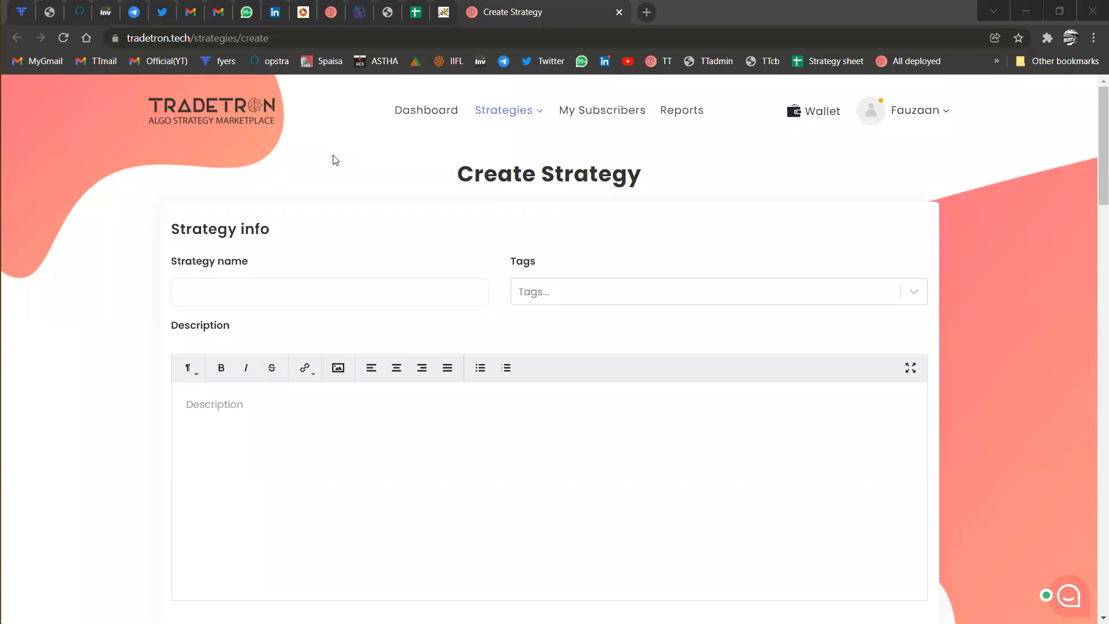
Name the strategy "Strategy on list".
{"action": "left_click", "coordinate": [333, 155]}
{"action": "scroll", "coordinate": [267, 218], "scroll_direction": "down", "scroll_amount": 1}
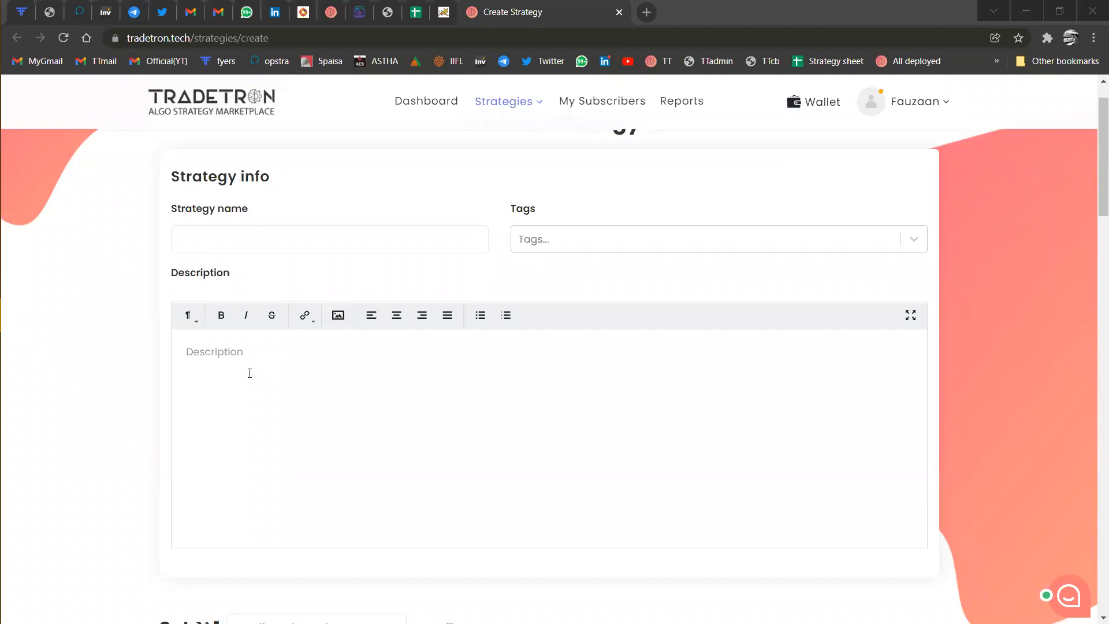
{"action": "left_click", "coordinate": [255, 243]}
{"action": "type", "text": "S"}
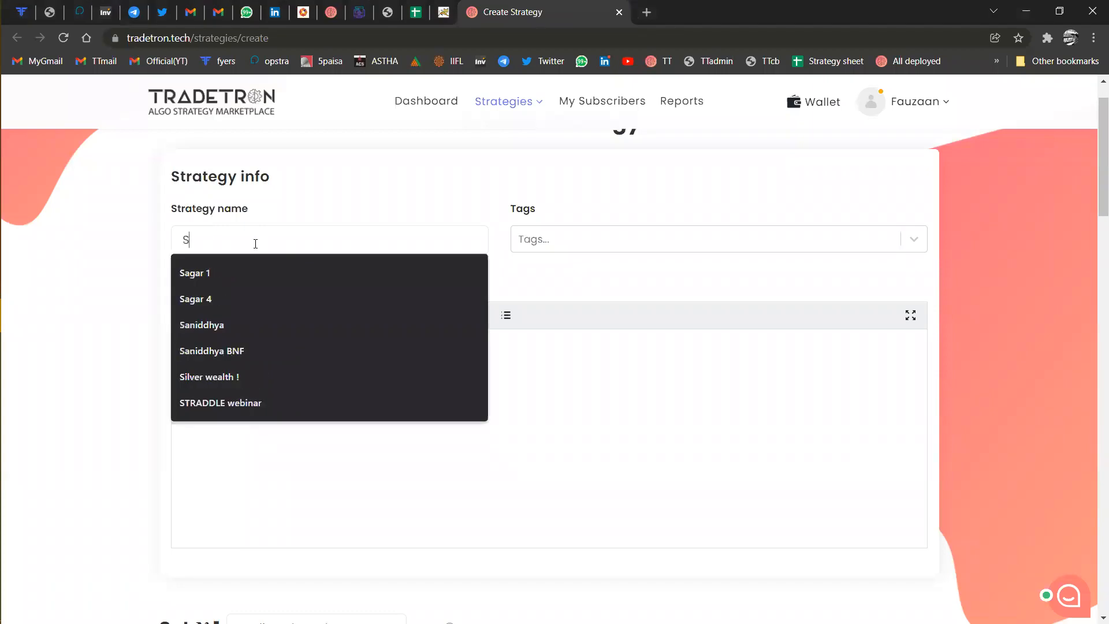
{"action": "type", "text": "trategy "}
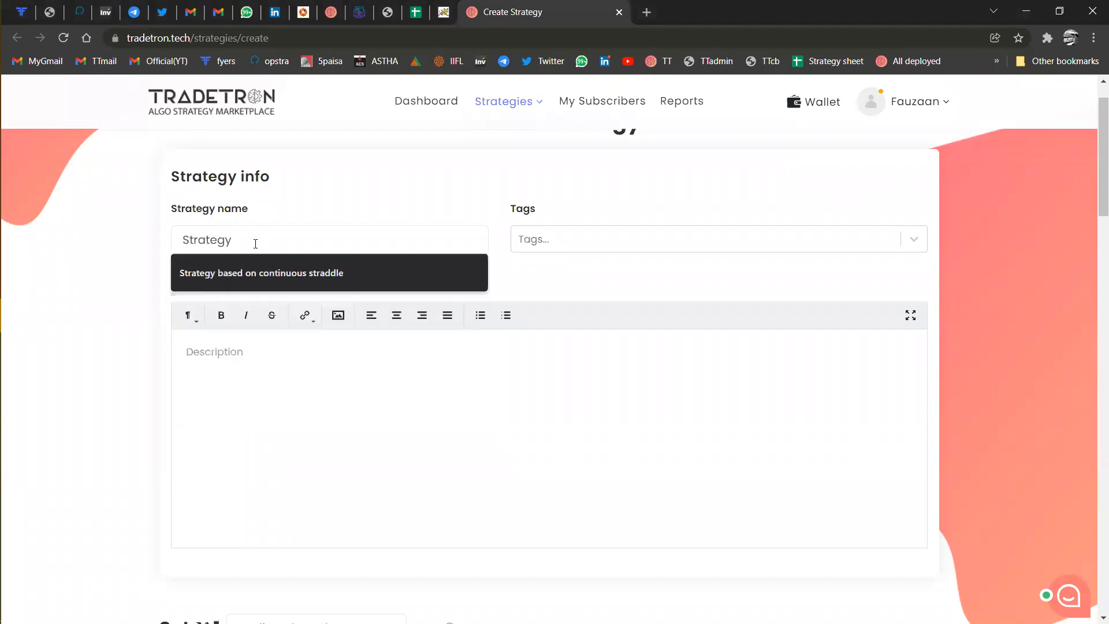
{"action": "type", "text": "on list"}
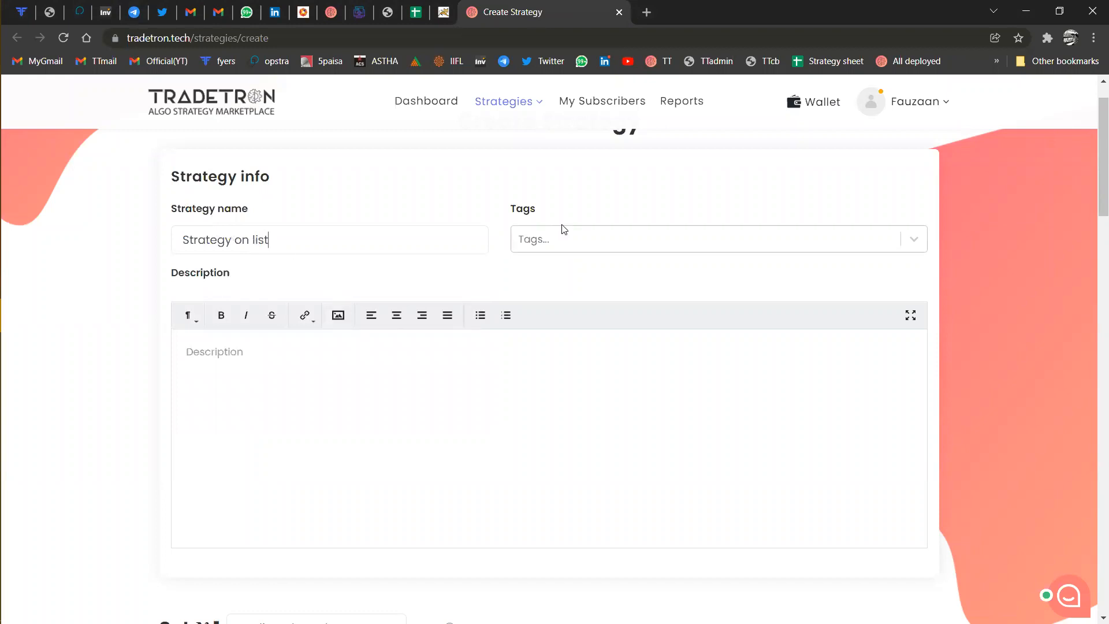
Look through the available tags and examine Set 1's entry conditions and positions sections.
{"action": "left_click", "coordinate": [558, 239]}
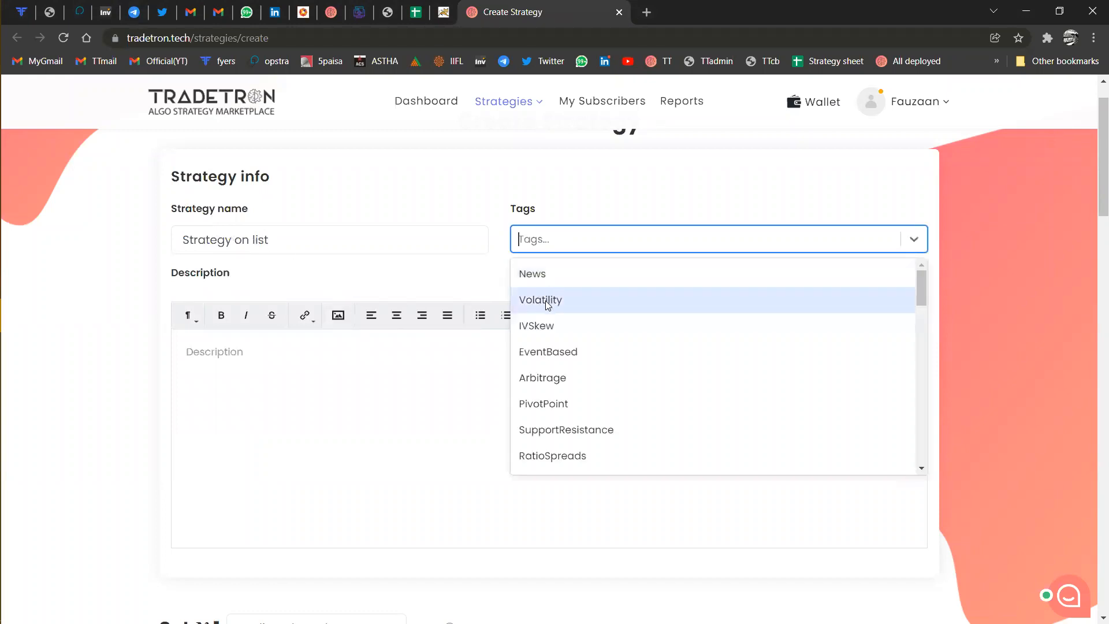
{"action": "left_click", "coordinate": [472, 279]}
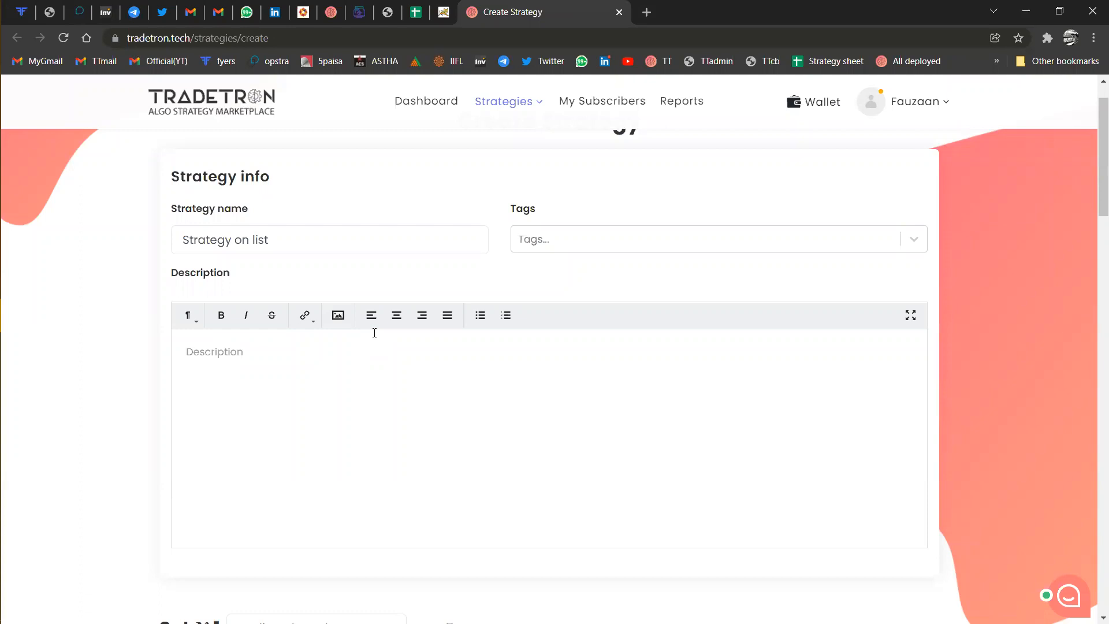
{"action": "scroll", "coordinate": [374, 333], "scroll_direction": "down", "scroll_amount": 5}
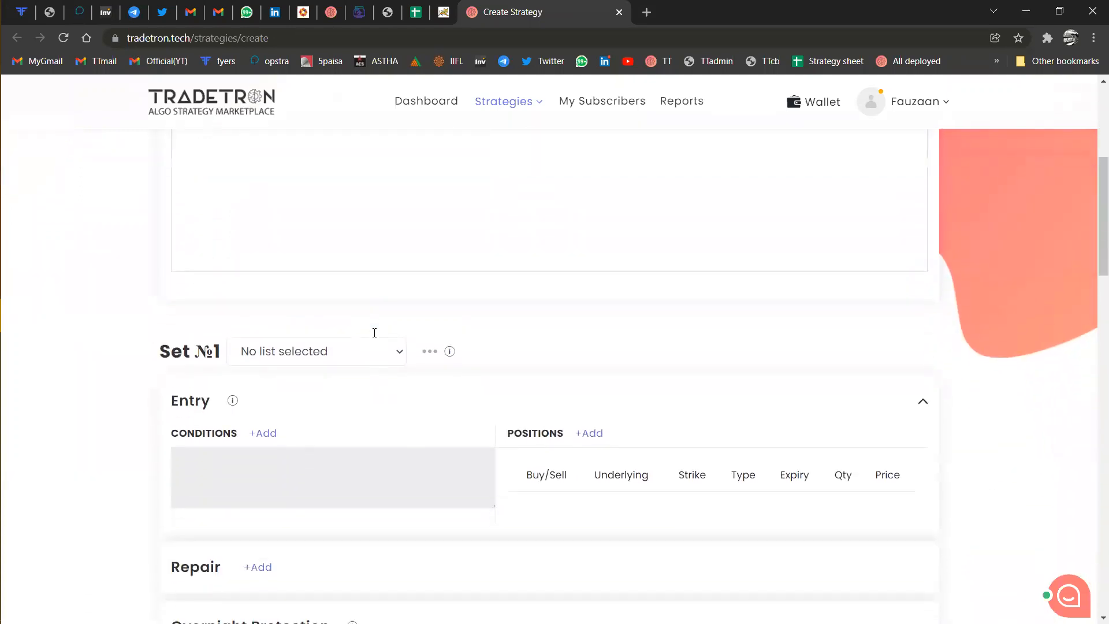
{"action": "scroll", "coordinate": [374, 333], "scroll_direction": "down", "scroll_amount": 3}
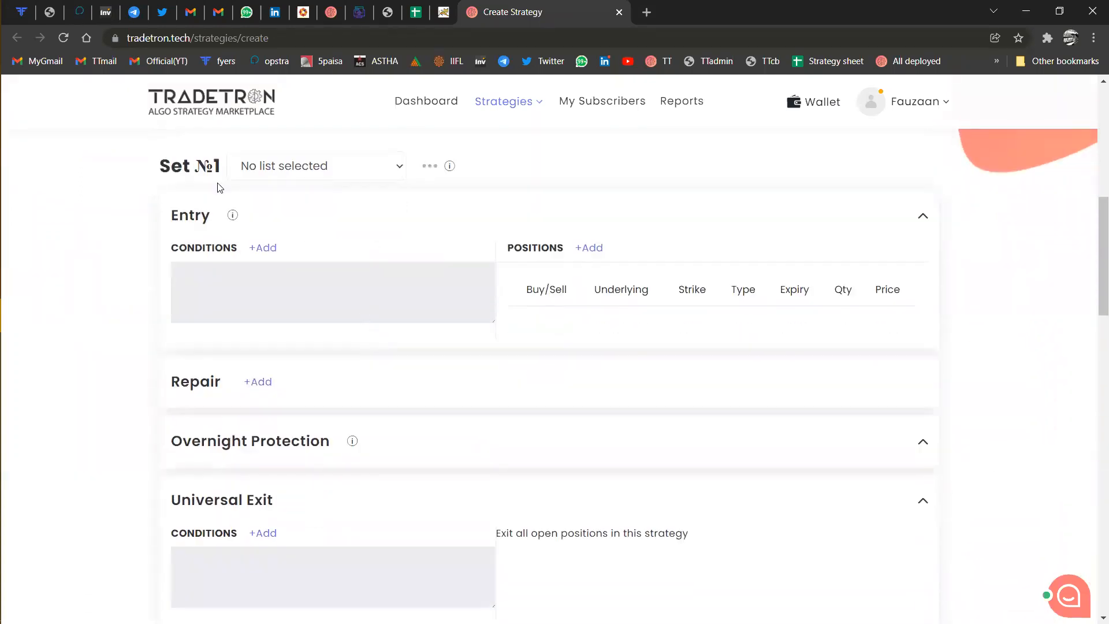
{"action": "left_click_drag", "start_coordinate": [157, 172], "coordinate": [226, 180]}
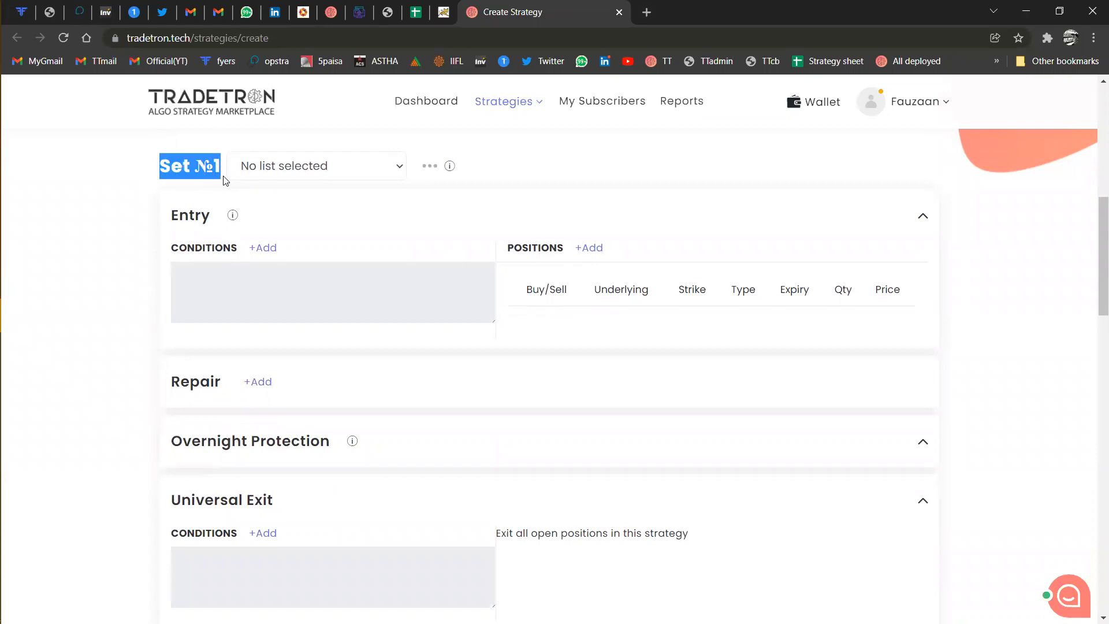
{"action": "left_click", "coordinate": [98, 213]}
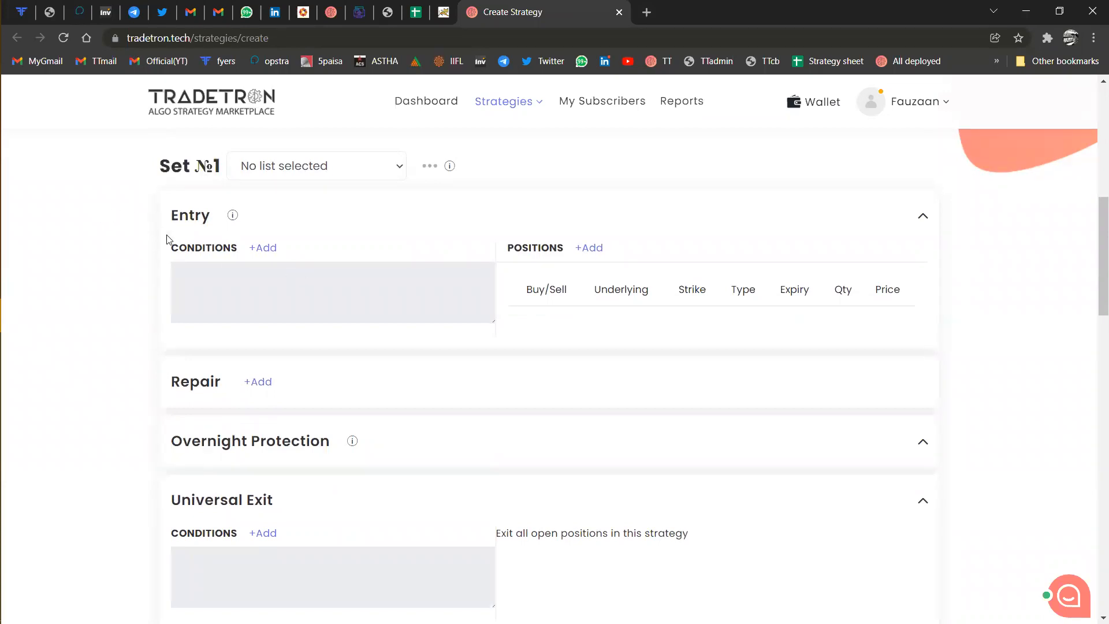
{"action": "left_click_drag", "start_coordinate": [169, 249], "coordinate": [239, 248]}
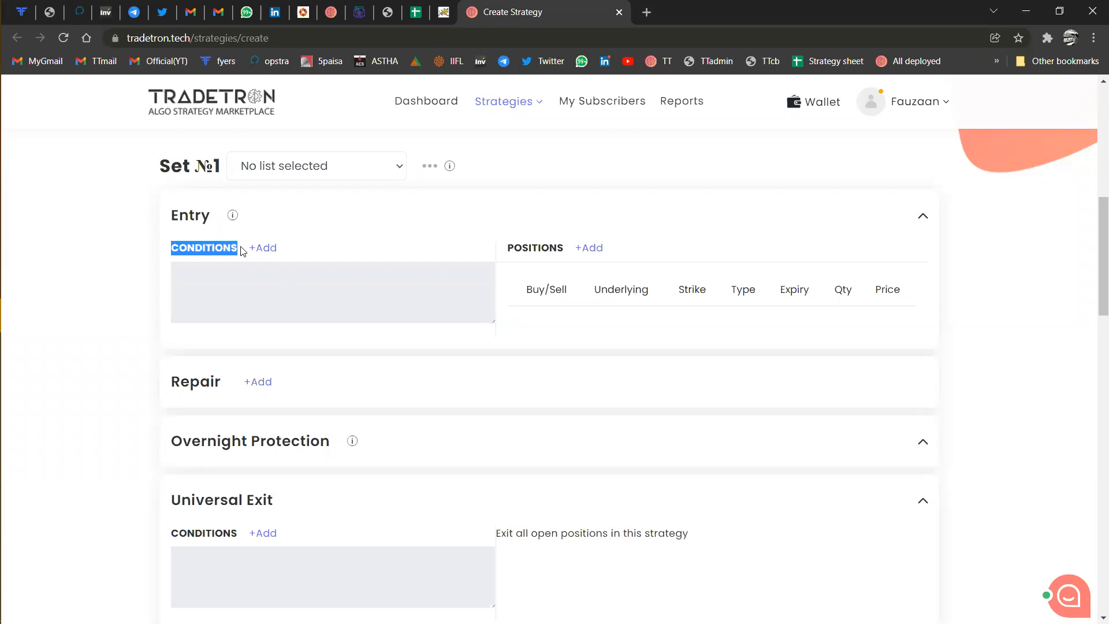
{"action": "left_click_drag", "start_coordinate": [501, 249], "coordinate": [563, 252]}
{"action": "left_click", "coordinate": [417, 232]}
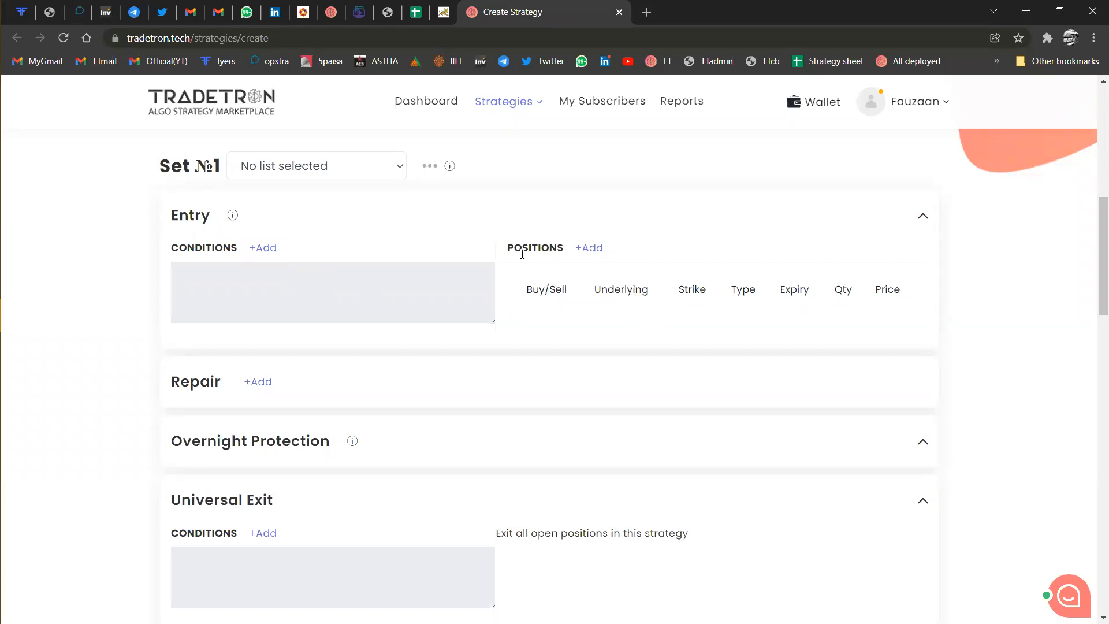
{"action": "scroll", "coordinate": [413, 239], "scroll_direction": "up", "scroll_amount": 1}
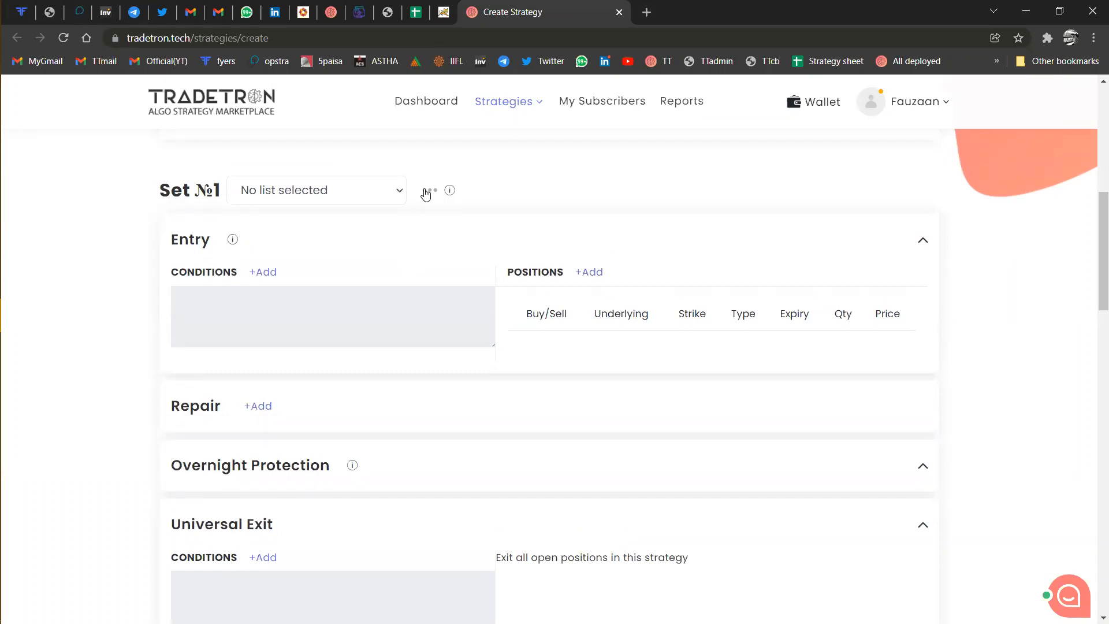
Start a new instrument list for Set 1 named "demo" with NSE as the exchange.
{"action": "left_click", "coordinate": [428, 190]}
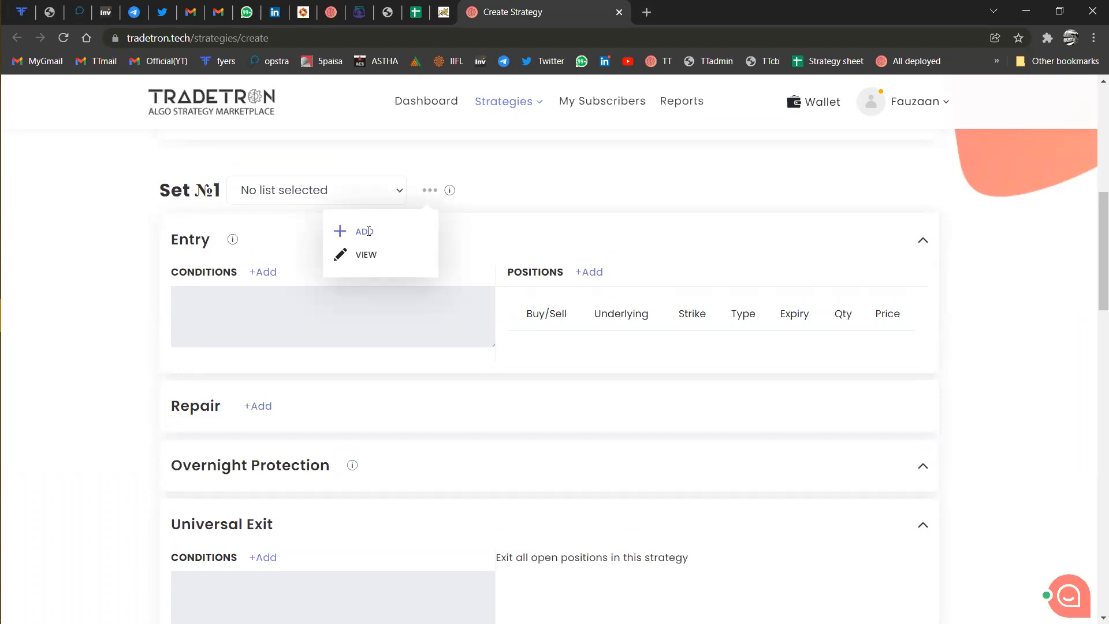
{"action": "left_click", "coordinate": [368, 231]}
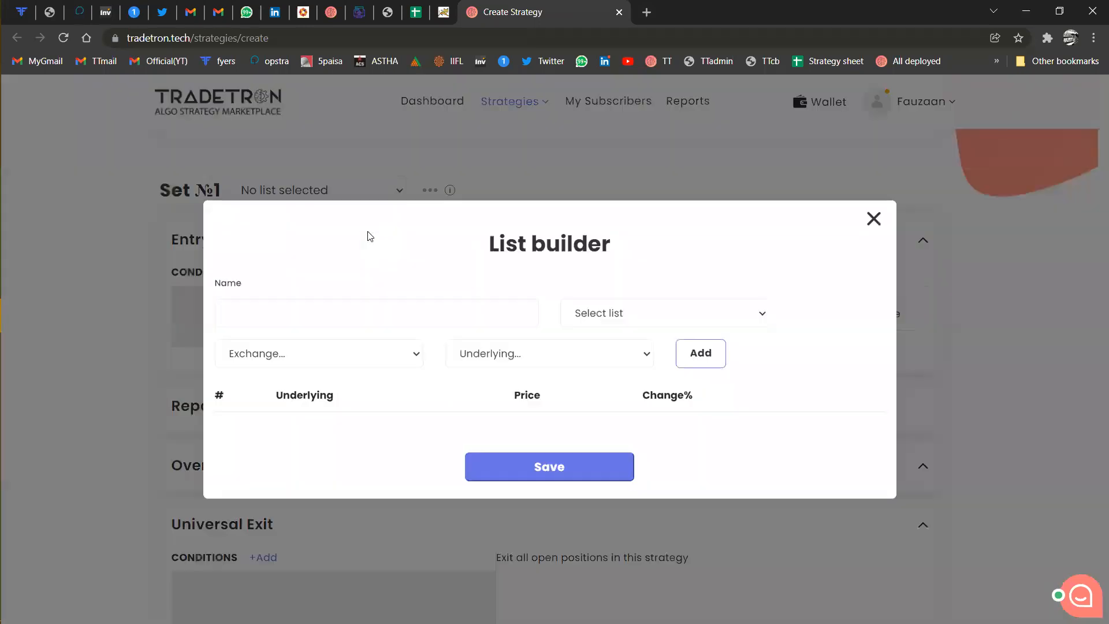
{"action": "left_click", "coordinate": [283, 306]}
{"action": "type", "text": "demo"}
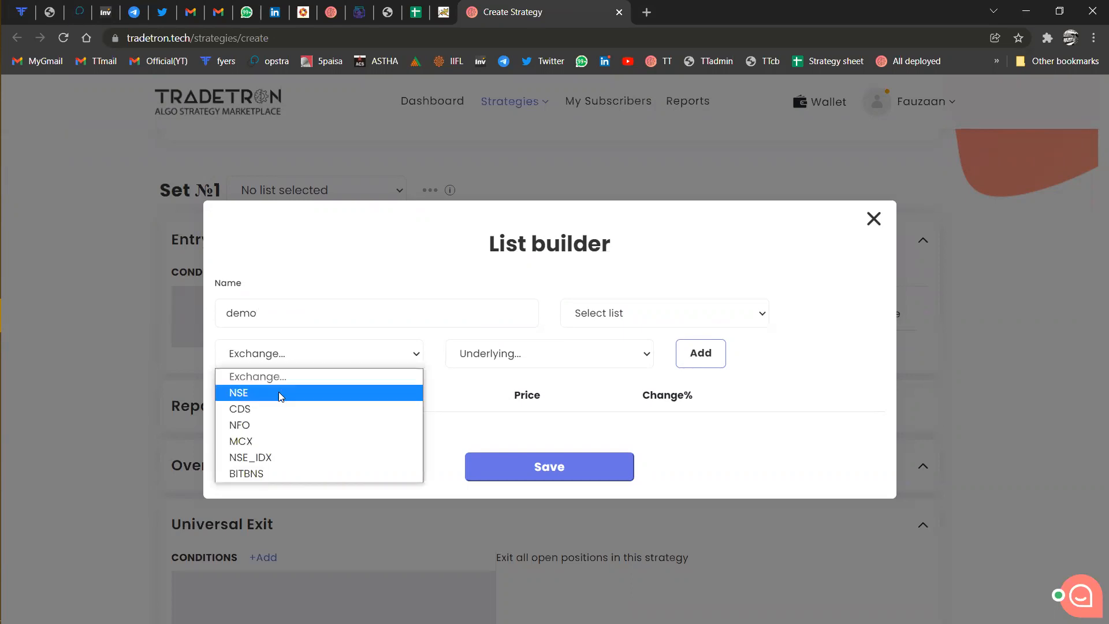
{"action": "left_click", "coordinate": [279, 393]}
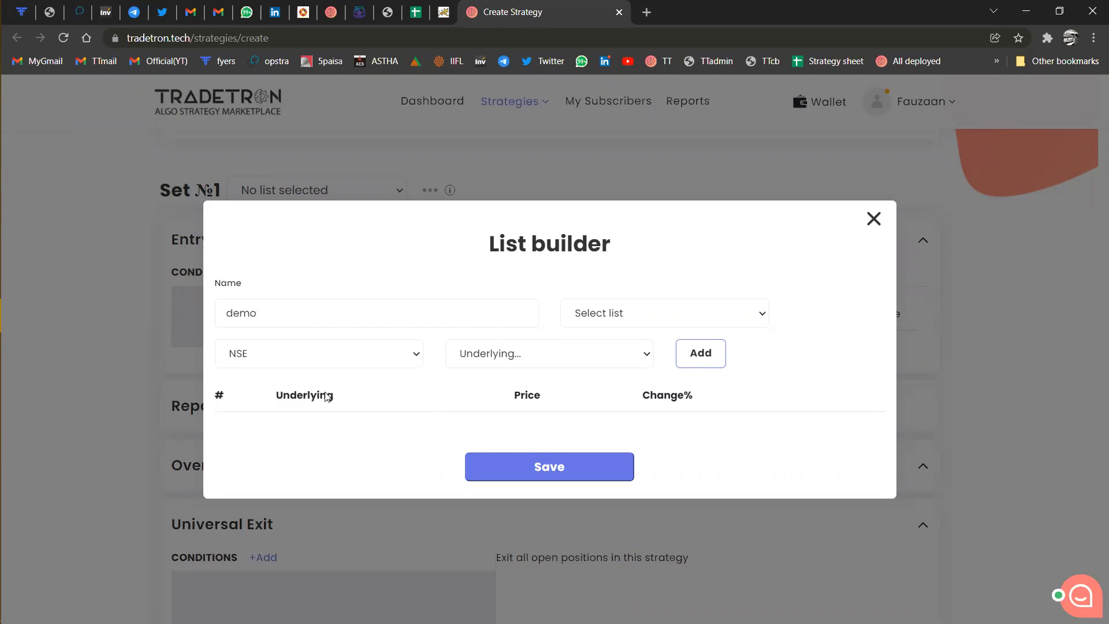
Add the underlyings ITC, RELIANCE and HDFC to the list.
{"action": "left_click", "coordinate": [507, 359]}
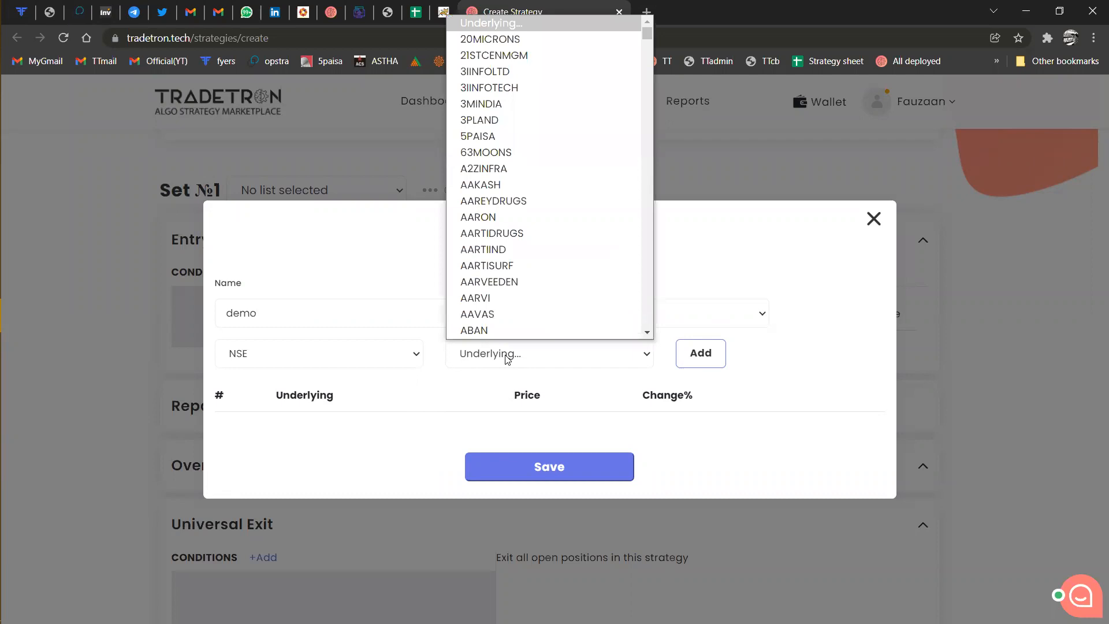
{"action": "type", "text": "itc"}
{"action": "key", "text": "Return"}
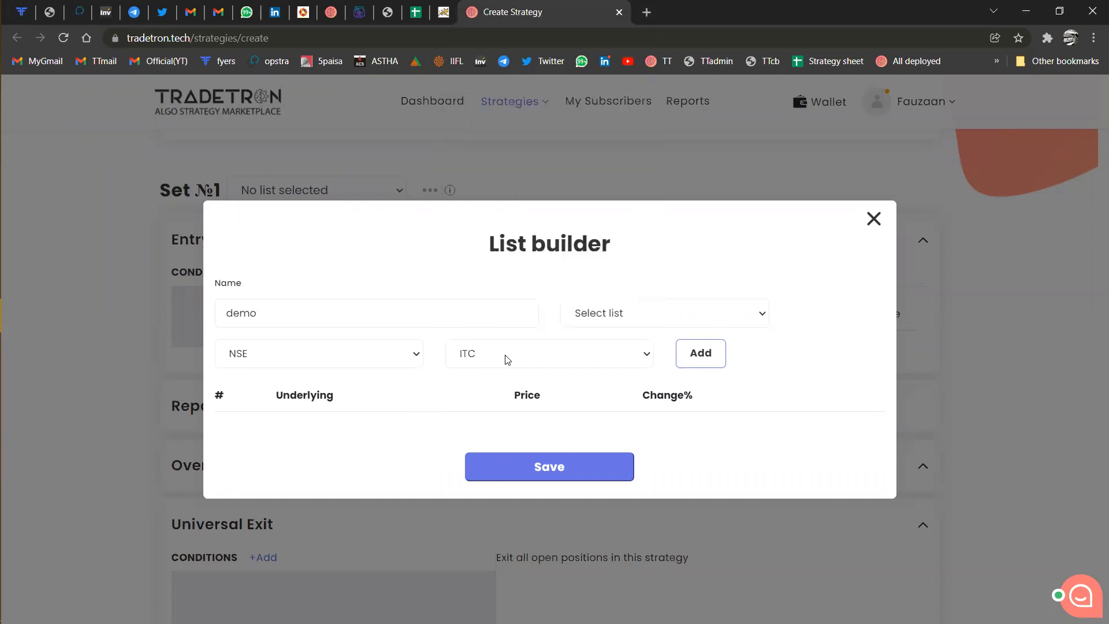
{"action": "left_click", "coordinate": [714, 361]}
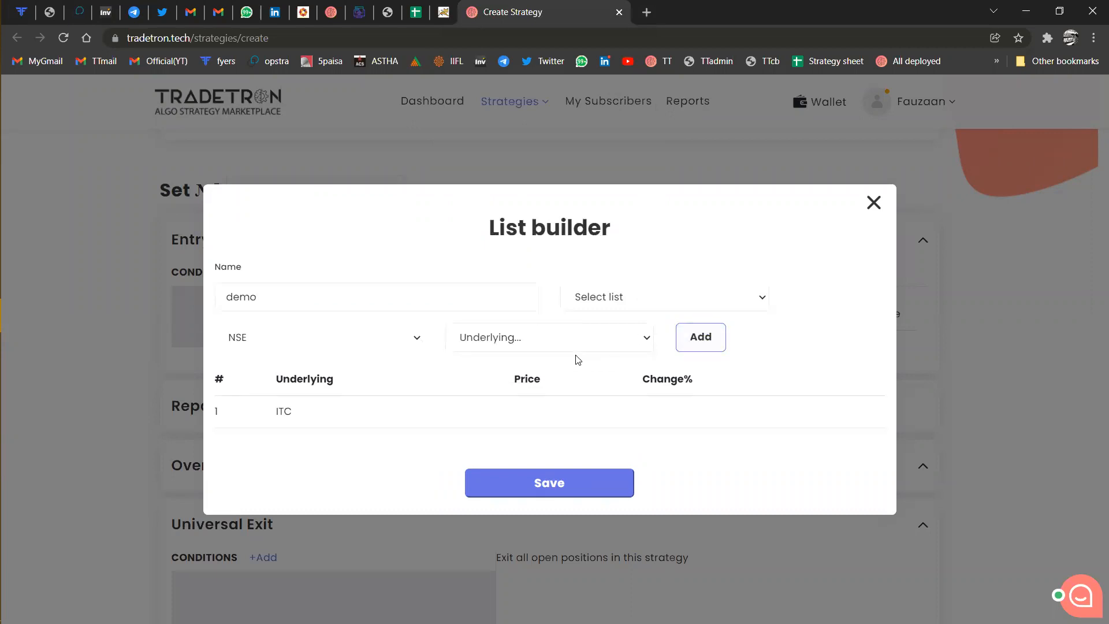
{"action": "left_click", "coordinate": [601, 345]}
{"action": "type", "text": "reliance"}
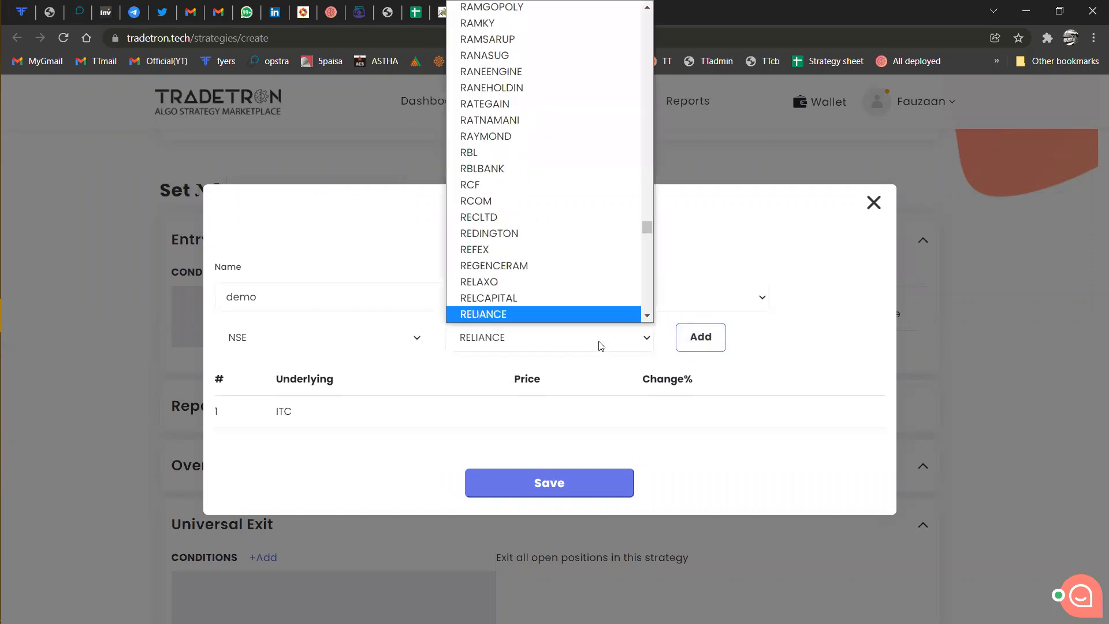
{"action": "key", "text": "Return"}
{"action": "left_click", "coordinate": [701, 338]}
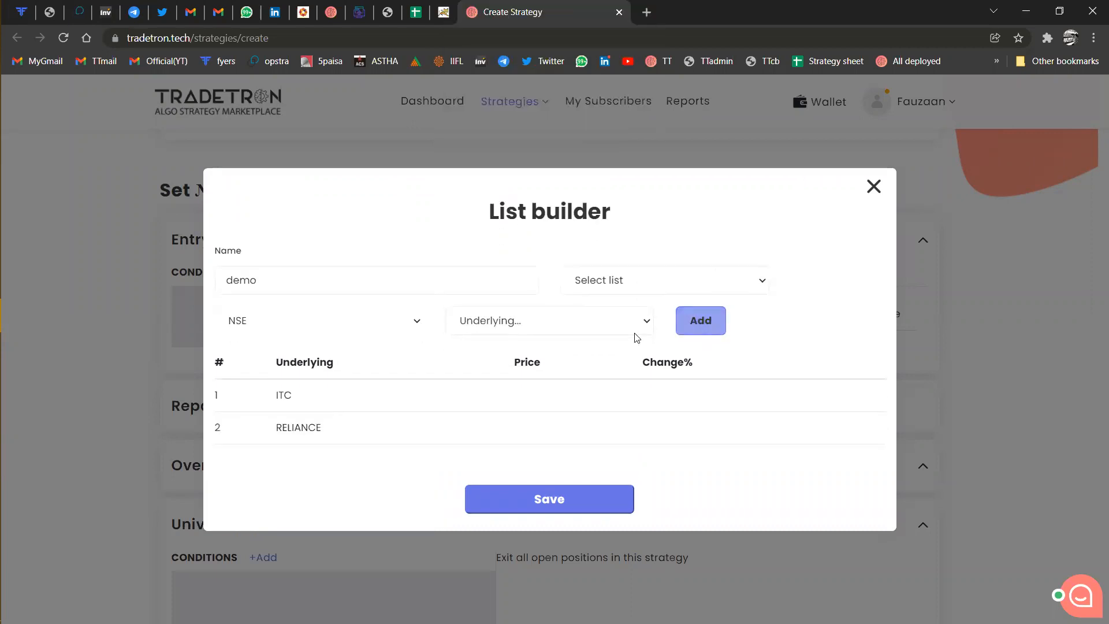
{"action": "left_click", "coordinate": [636, 330]}
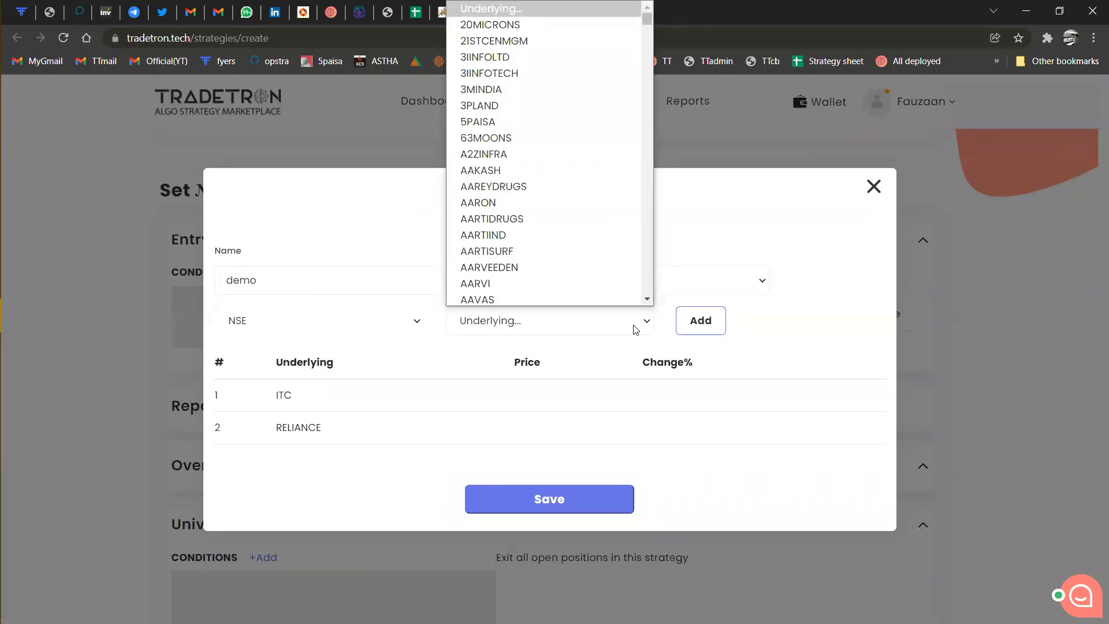
{"action": "type", "text": "hdfc"}
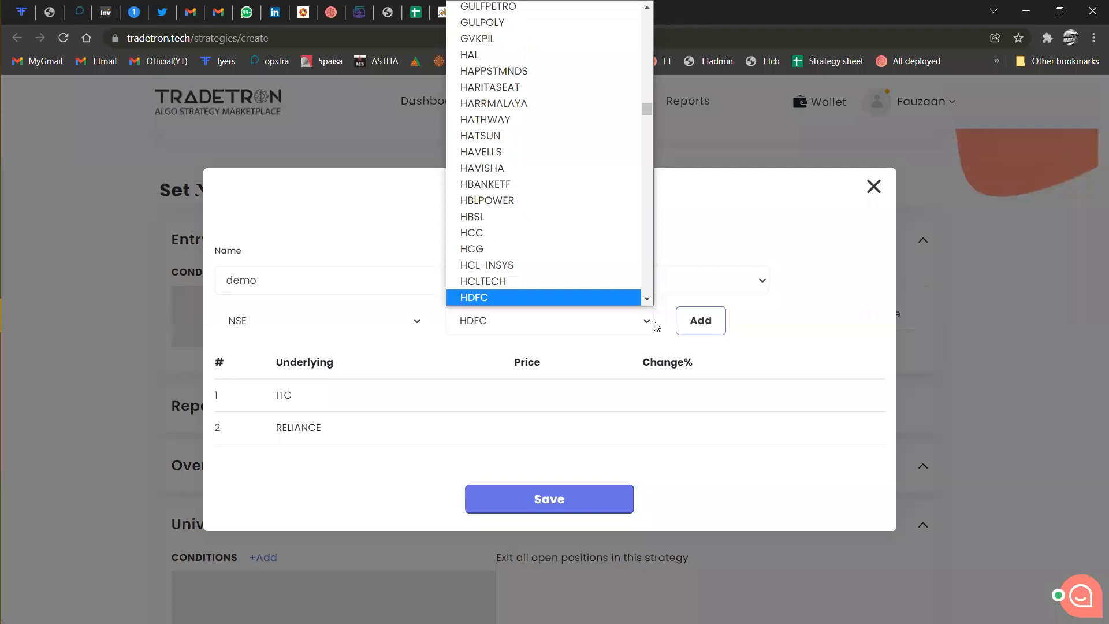
{"action": "key", "text": "Return"}
{"action": "left_click", "coordinate": [684, 322]}
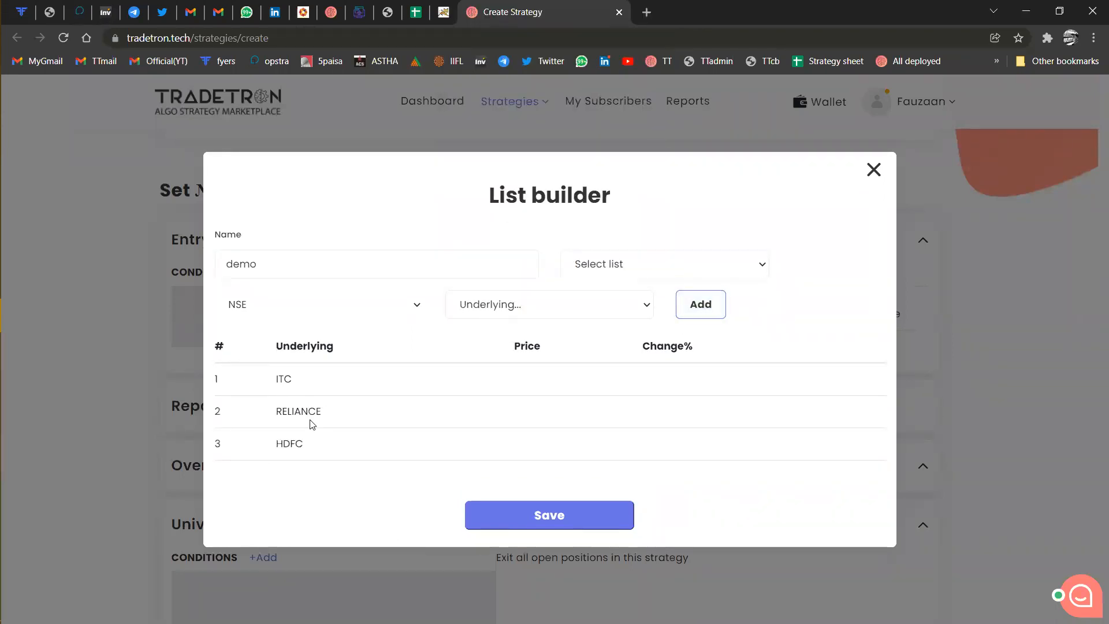
Change the list name to demo12 and save the list.
{"action": "left_click", "coordinate": [529, 521]}
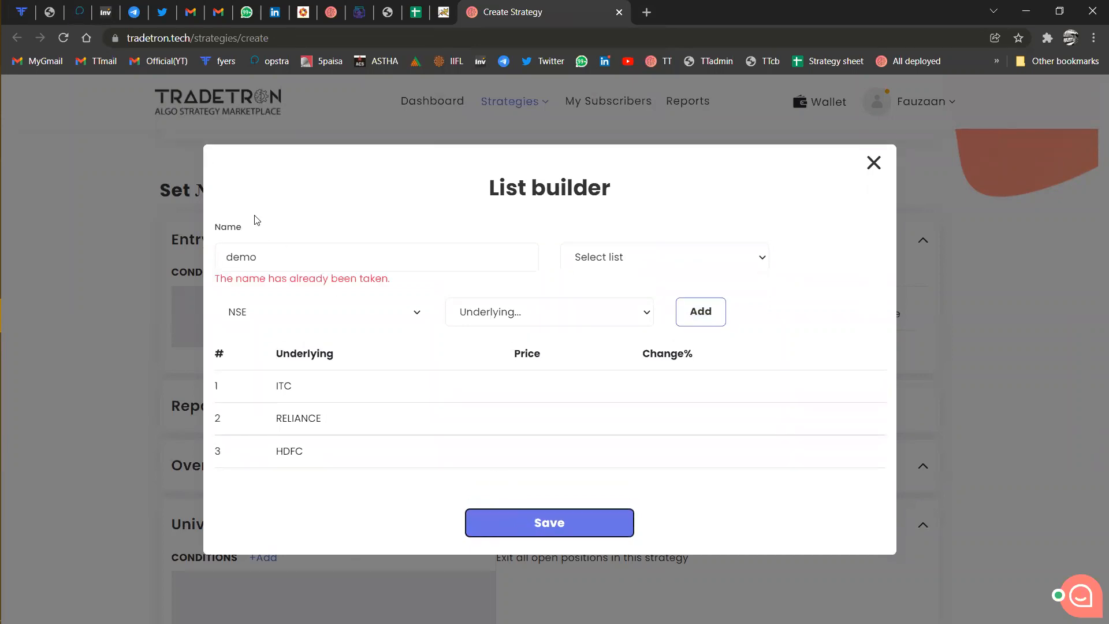
{"action": "left_click", "coordinate": [272, 253]}
{"action": "type", "text": "12"}
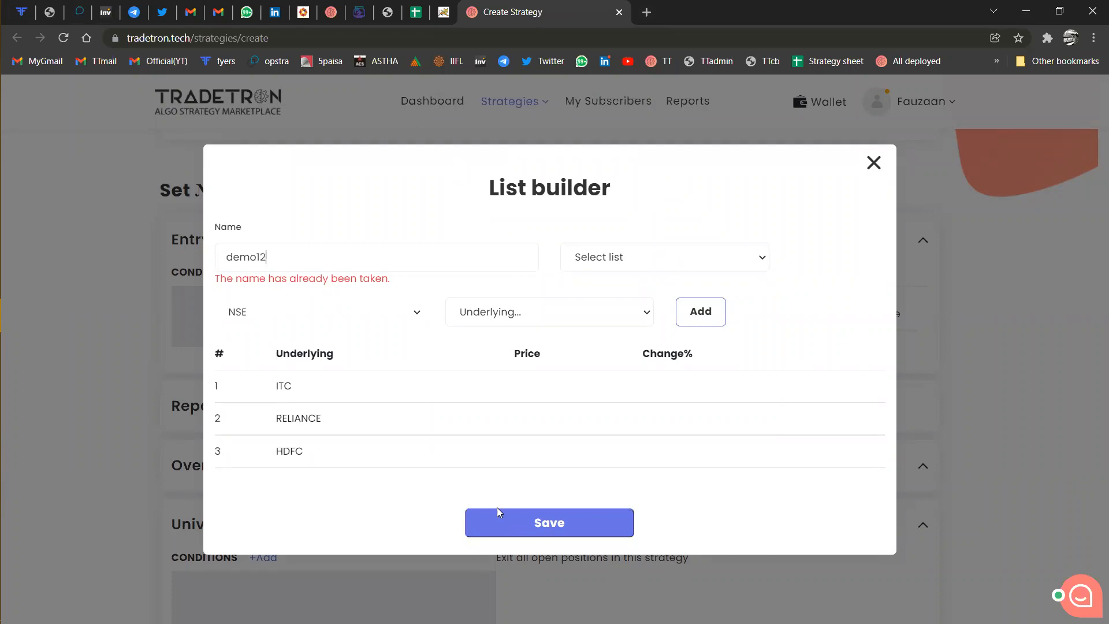
{"action": "left_click", "coordinate": [525, 530]}
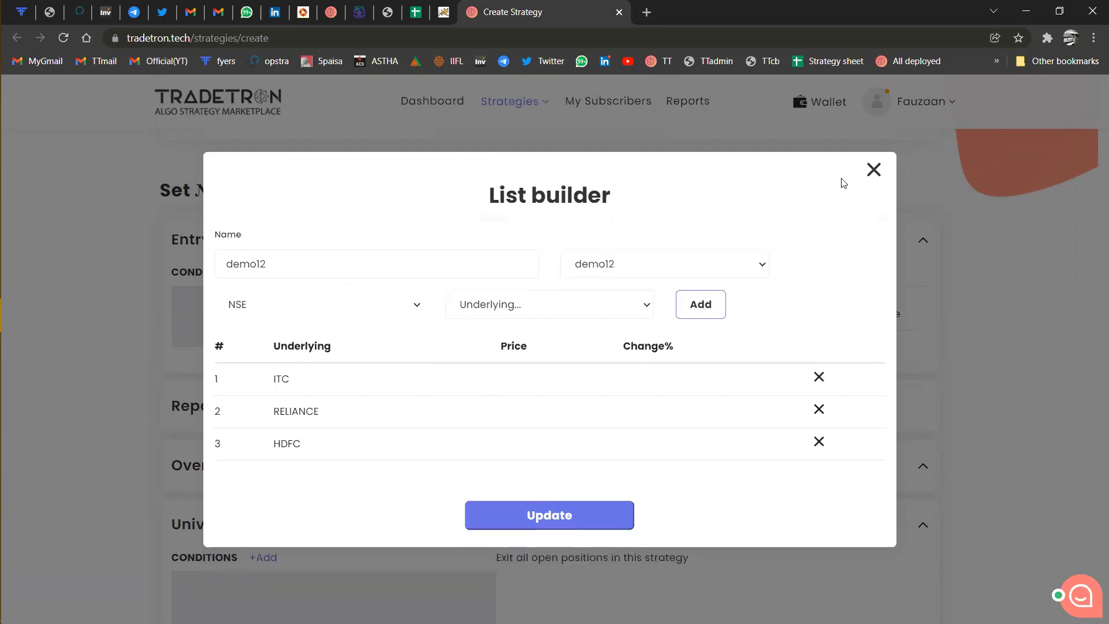
Close the list builder and assign the demo12 list to Set 1.
{"action": "left_click", "coordinate": [873, 171]}
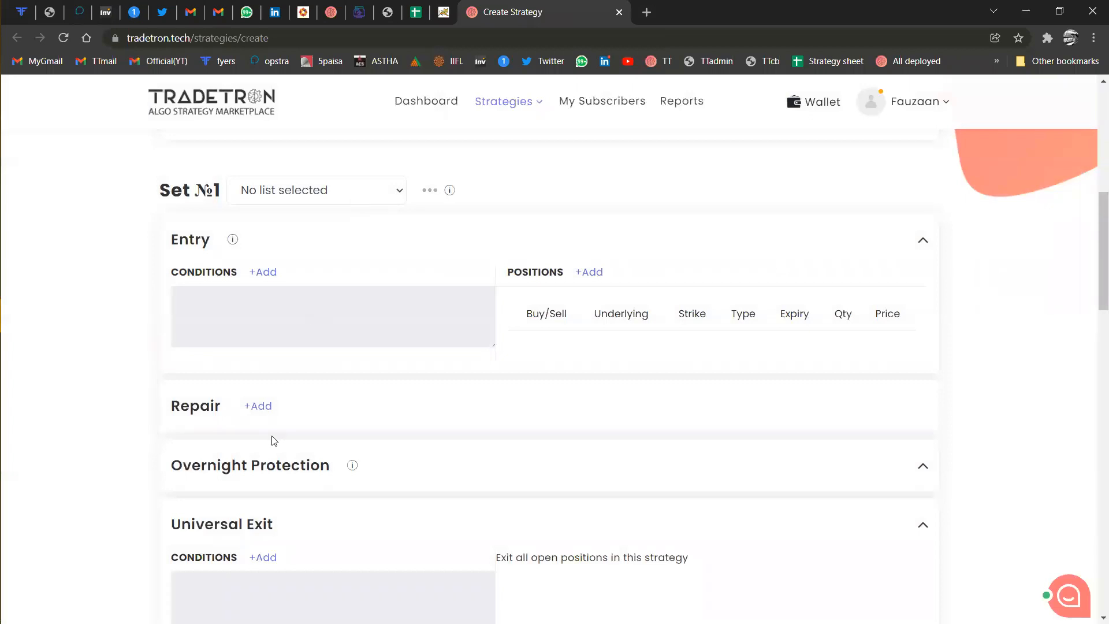
{"action": "scroll", "coordinate": [273, 440], "scroll_direction": "down", "scroll_amount": 3}
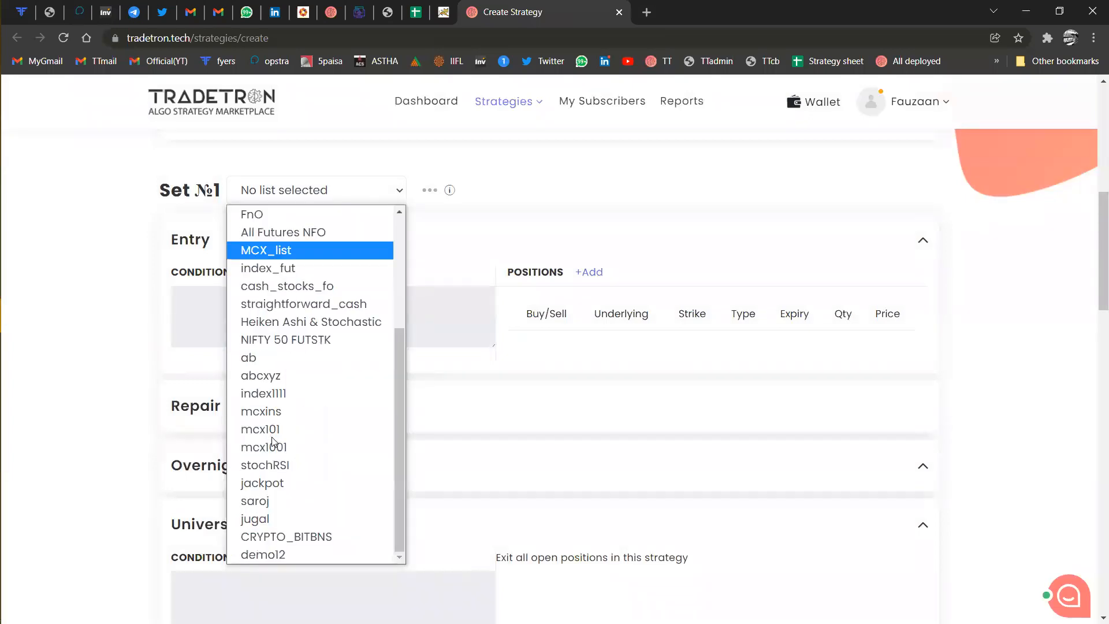
{"action": "left_click", "coordinate": [265, 556]}
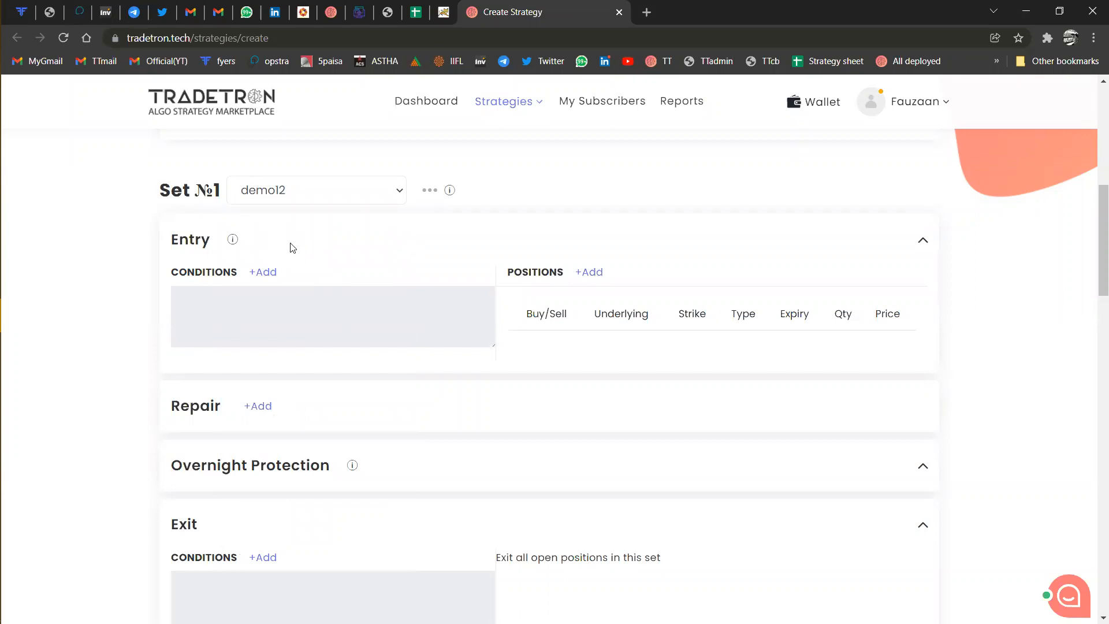
Start an entry condition for Set 1 with a Position keyword using the RSI series at position -1.
{"action": "left_click", "coordinate": [264, 273]}
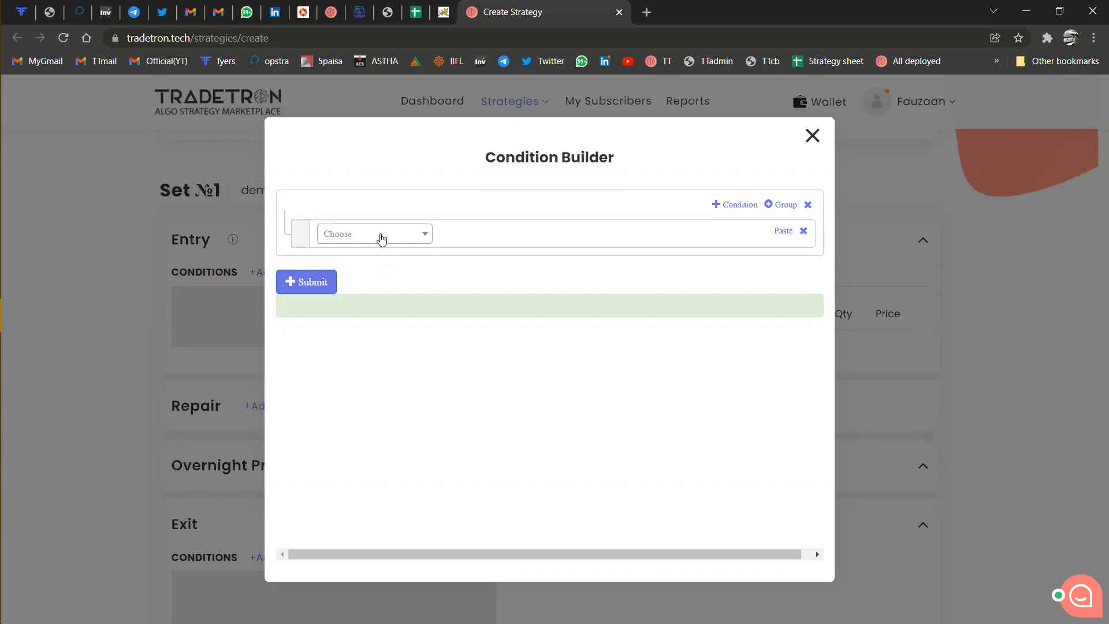
{"action": "left_click", "coordinate": [389, 240]}
{"action": "left_click", "coordinate": [389, 240]}
{"action": "left_click", "coordinate": [388, 240]}
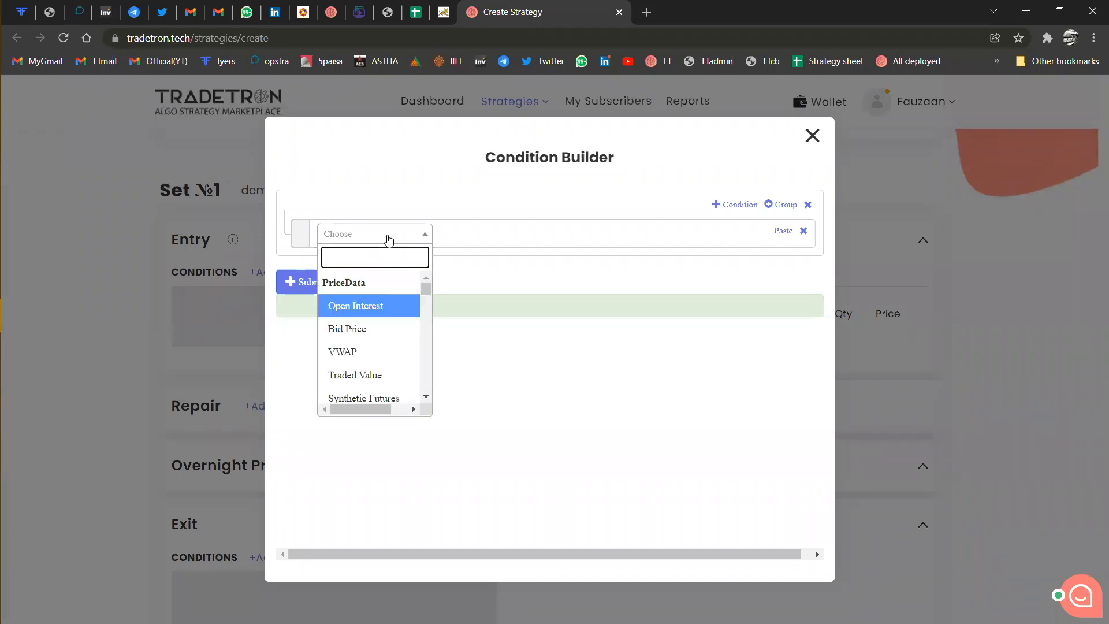
{"action": "type", "text": "pos"}
{"action": "key", "text": "Return"}
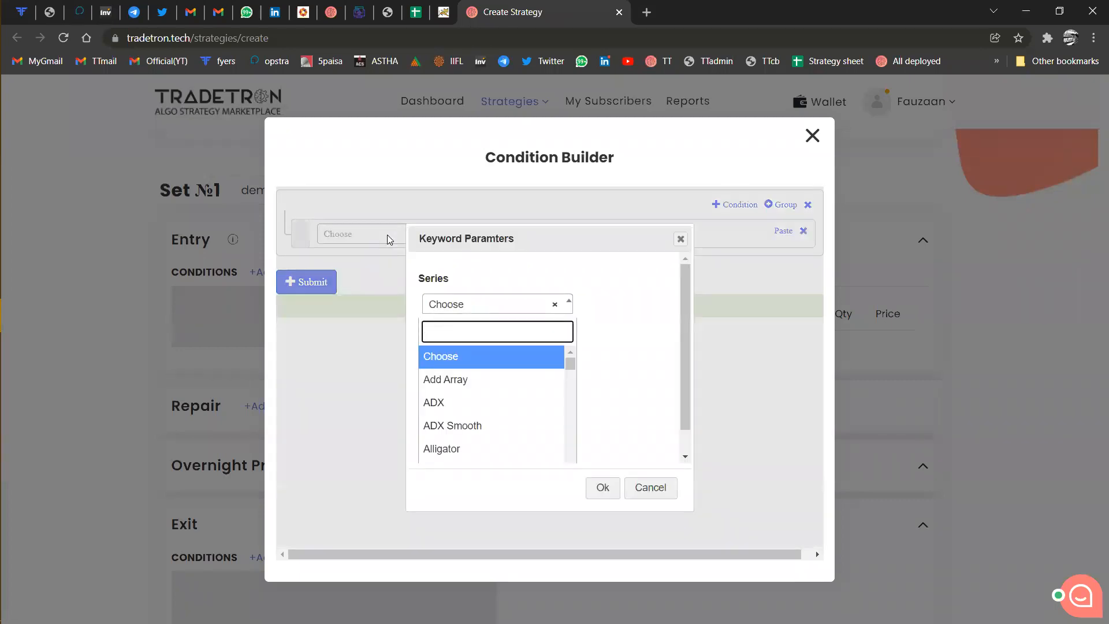
{"action": "type", "text": "rsi"}
{"action": "key", "text": "Return"}
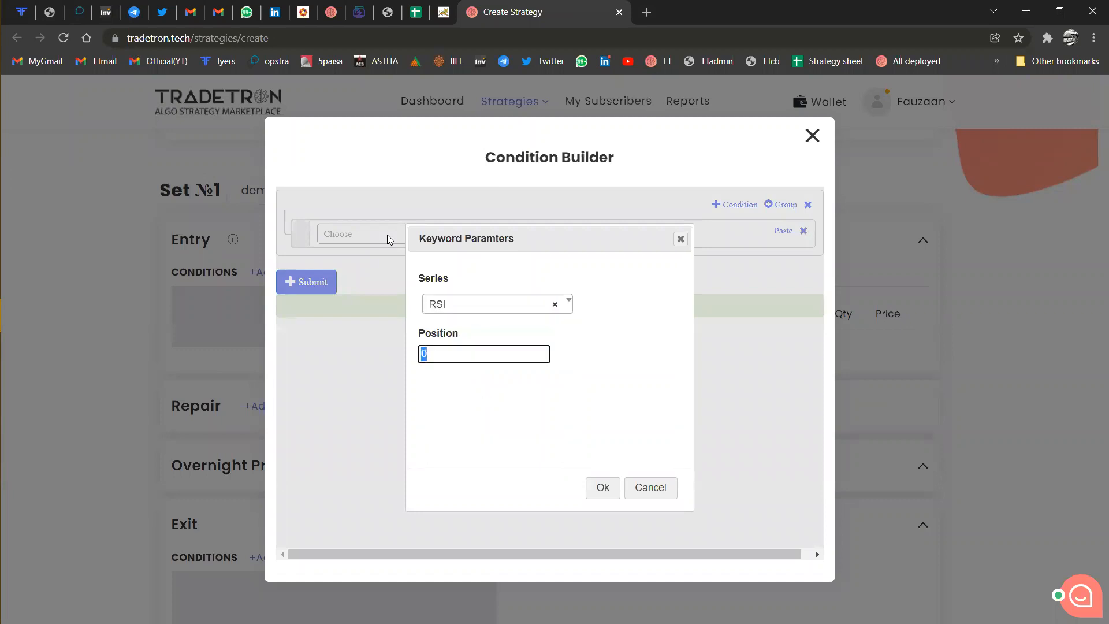
{"action": "type", "text": "-1"}
{"action": "key", "text": "Tab"}
{"action": "key", "text": "Return"}
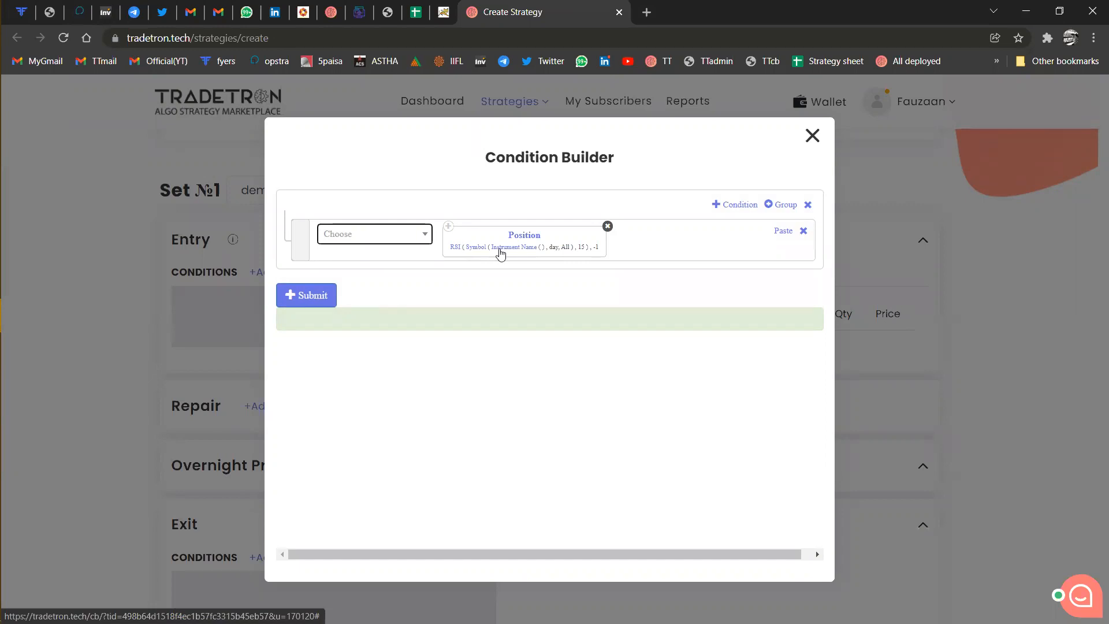
Set the instrument of the RSI block to exchange NSE and the custom list demo12.
{"action": "left_click", "coordinate": [467, 251]}
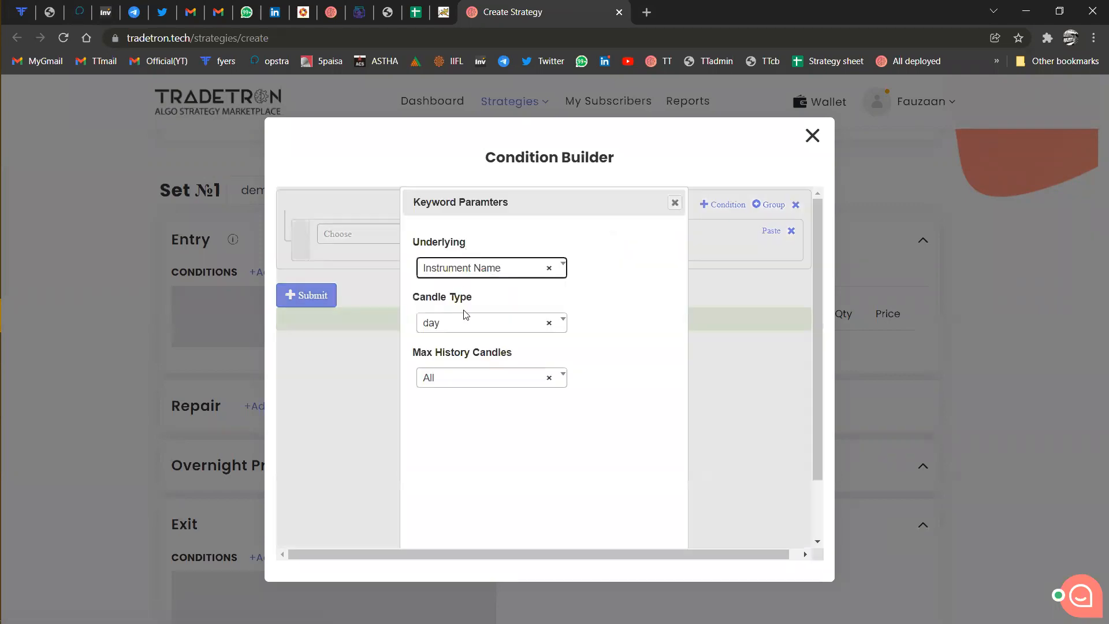
{"action": "left_click", "coordinate": [675, 202]}
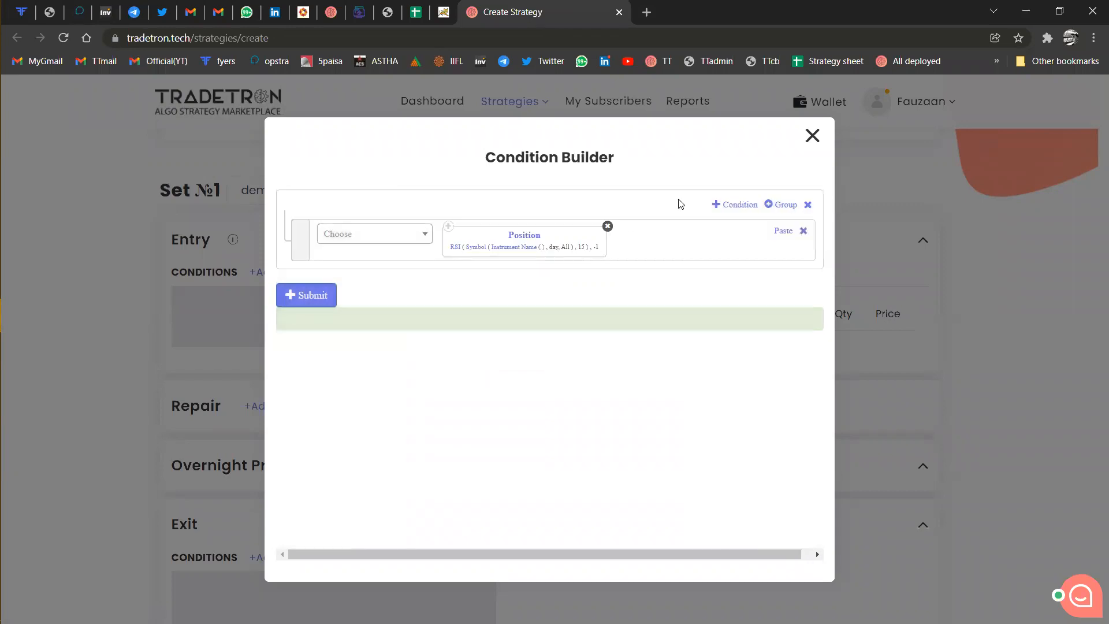
{"action": "left_click", "coordinate": [513, 248]}
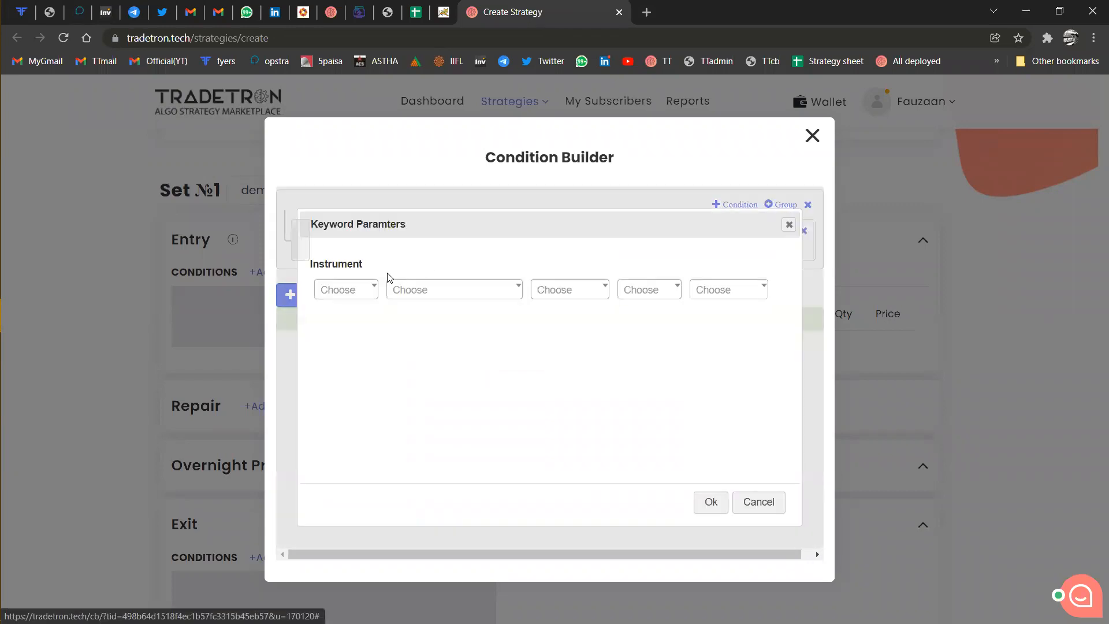
{"action": "left_click", "coordinate": [355, 290]}
{"action": "type", "text": "nse"}
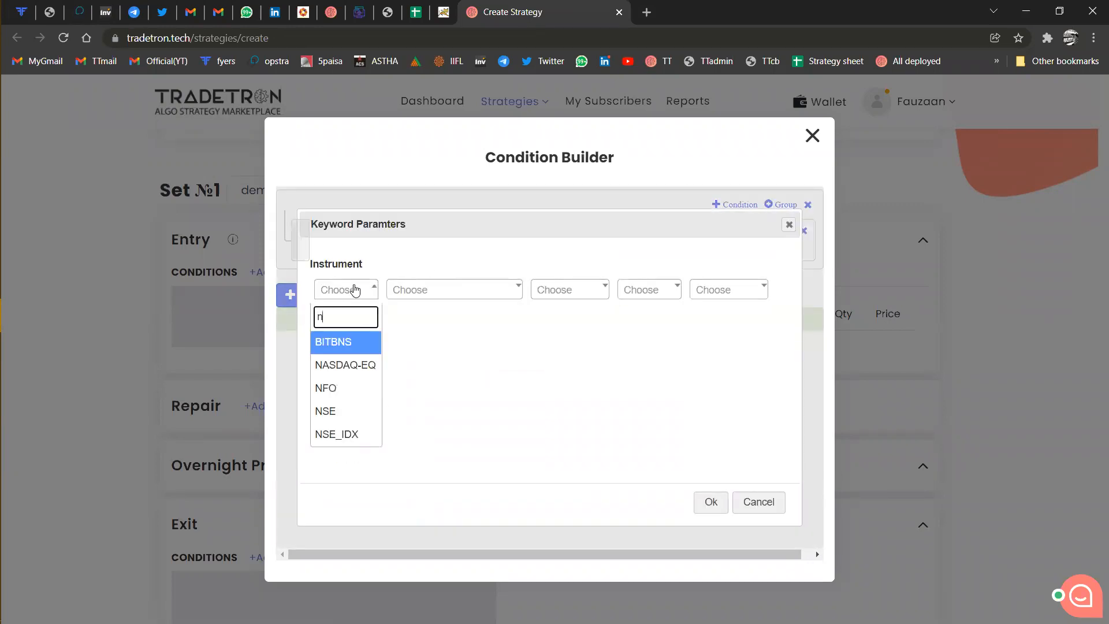
{"action": "key", "text": "Return"}
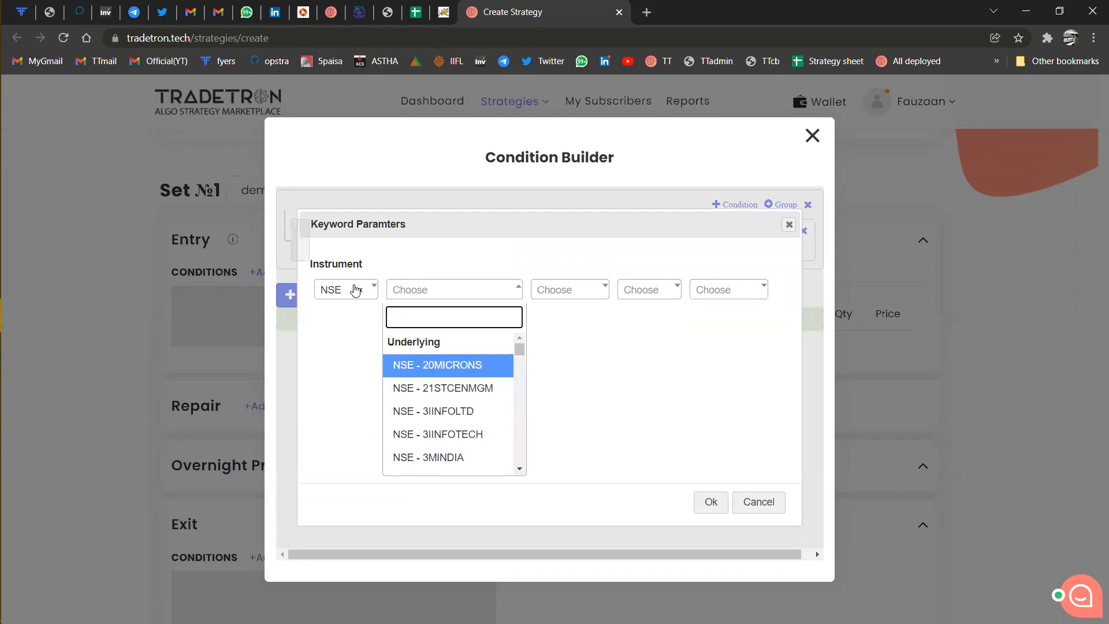
{"action": "type", "text": "list"}
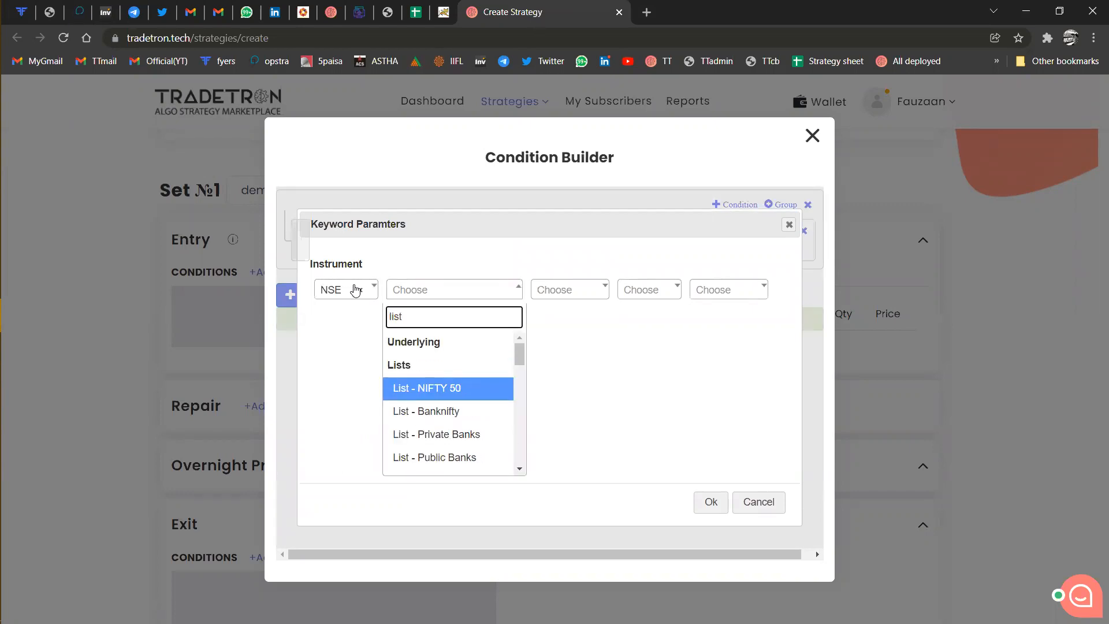
{"action": "key", "text": "Down"}
{"action": "key", "text": "Down"}
{"action": "key", "text": "Down"}
{"action": "key", "text": "Down"}
{"action": "key", "text": "Down"}
{"action": "key", "text": "Down"}
{"action": "key", "text": "Down"}
{"action": "key", "text": "Down"}
{"action": "key", "text": "Down"}
{"action": "key", "text": "Down"}
{"action": "key", "text": "Down"}
{"action": "key", "text": "Down"}
{"action": "key", "text": "Down"}
{"action": "key", "text": "Down"}
{"action": "key", "text": "Down"}
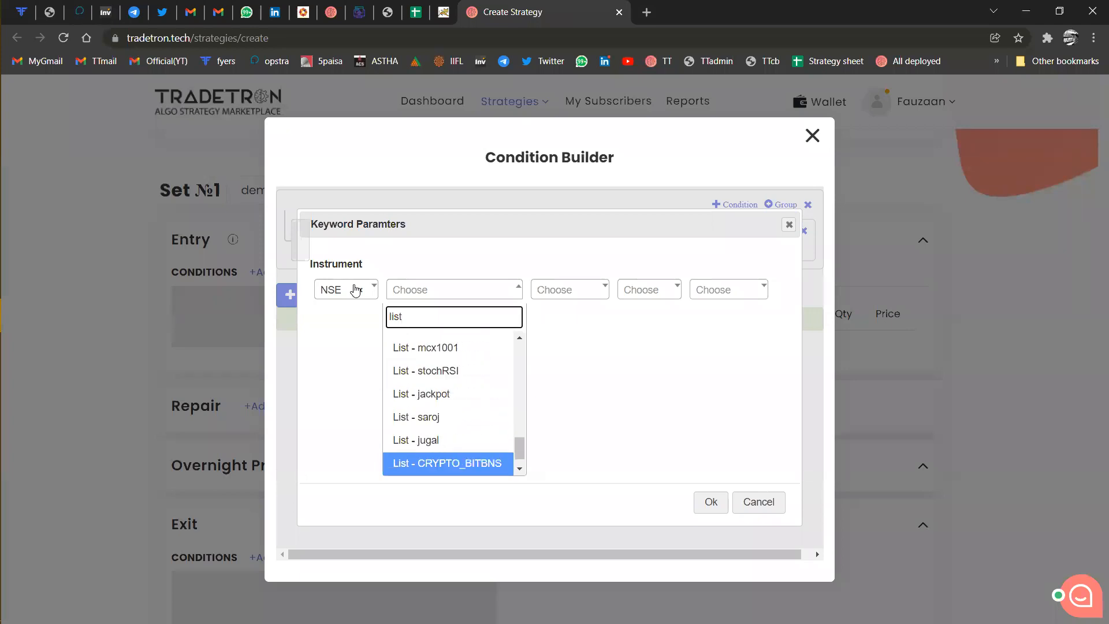
{"action": "key", "text": "Return"}
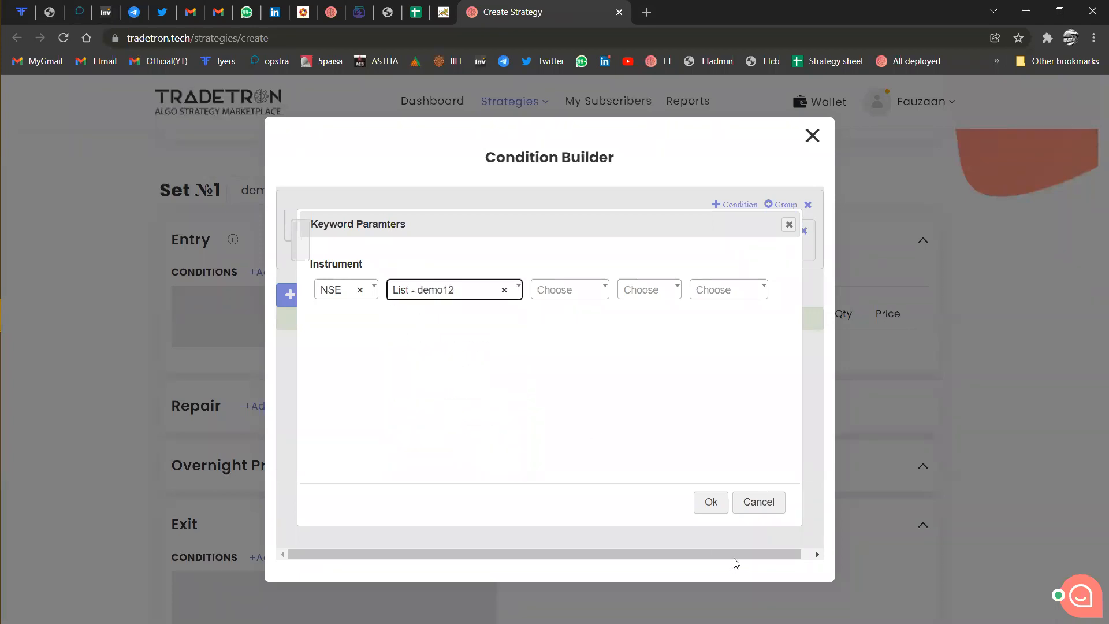
{"action": "left_click", "coordinate": [717, 508]}
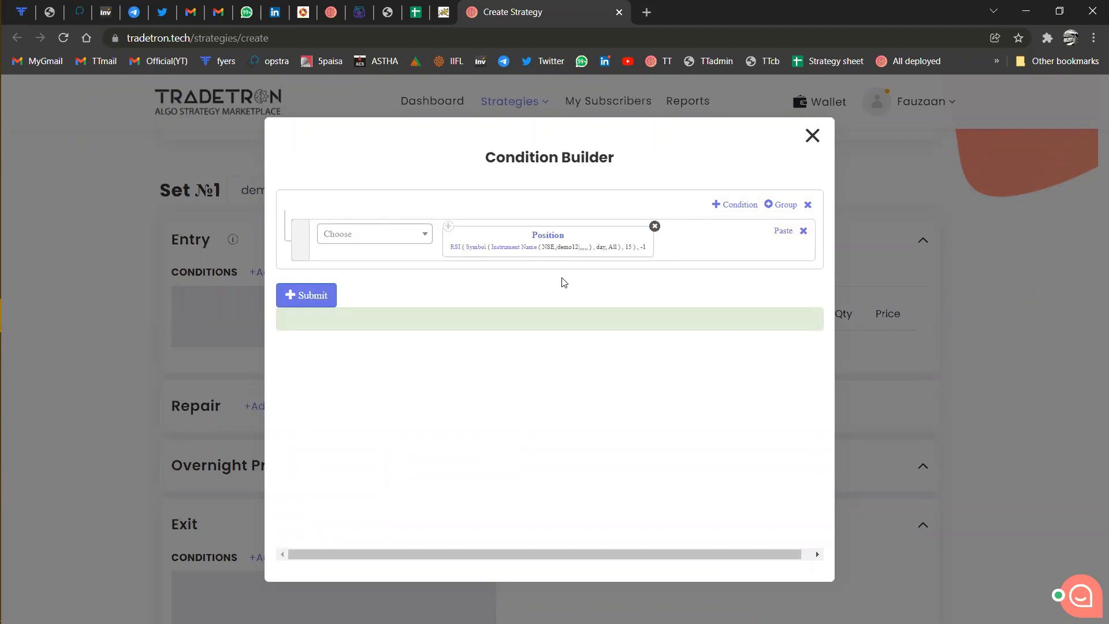
Complete the RSI condition with a greater-than operator and the number 20.
{"action": "left_click", "coordinate": [419, 240]}
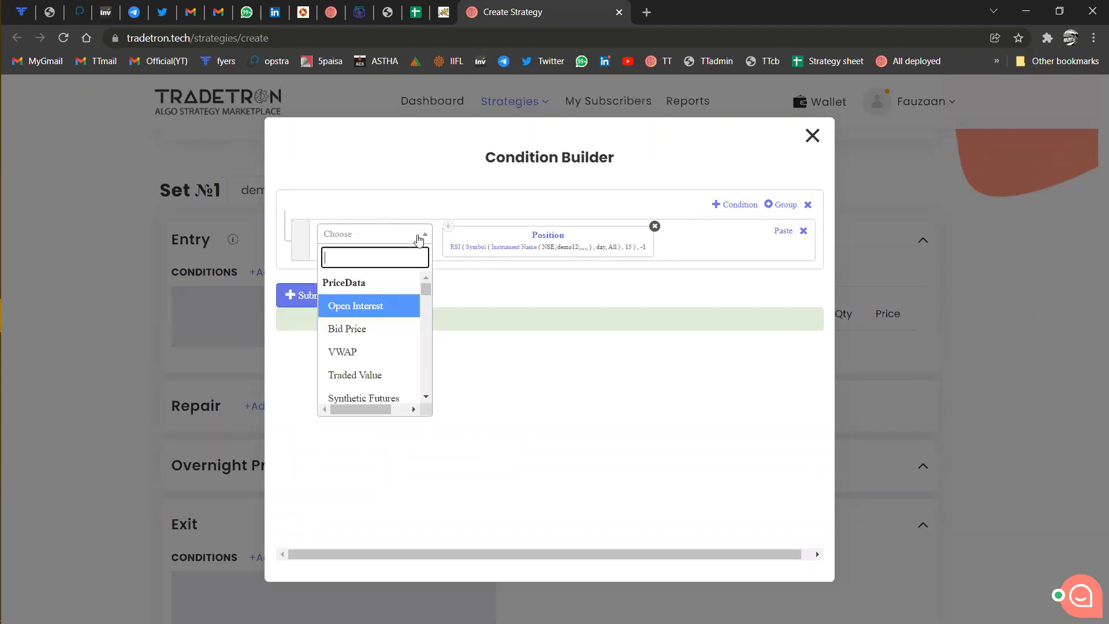
{"action": "left_click", "coordinate": [419, 240]}
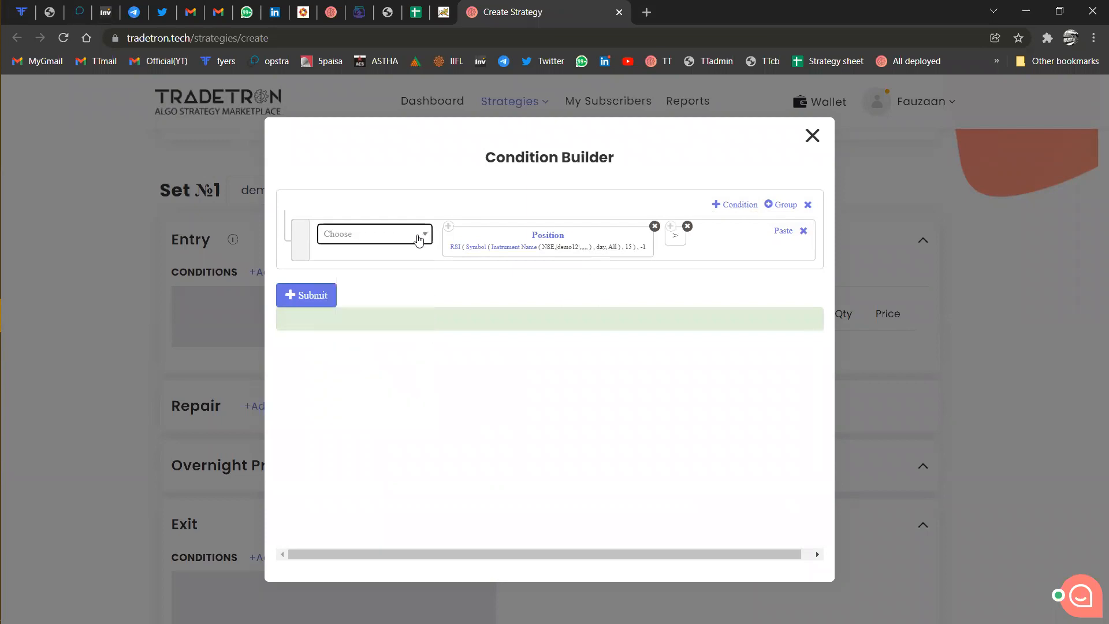
{"action": "left_click", "coordinate": [419, 240]}
{"action": "type", "text": "numb"}
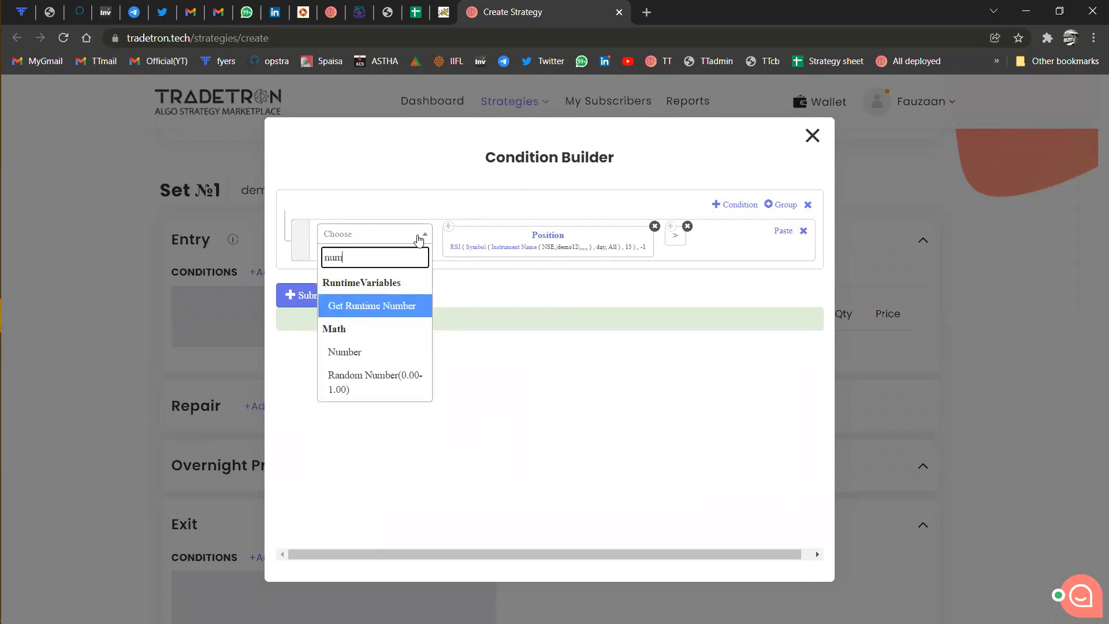
{"action": "key", "text": "Down"}
{"action": "key", "text": "Return"}
{"action": "type", "text": "20"}
{"action": "key", "text": "Tab"}
{"action": "key", "text": "Return"}
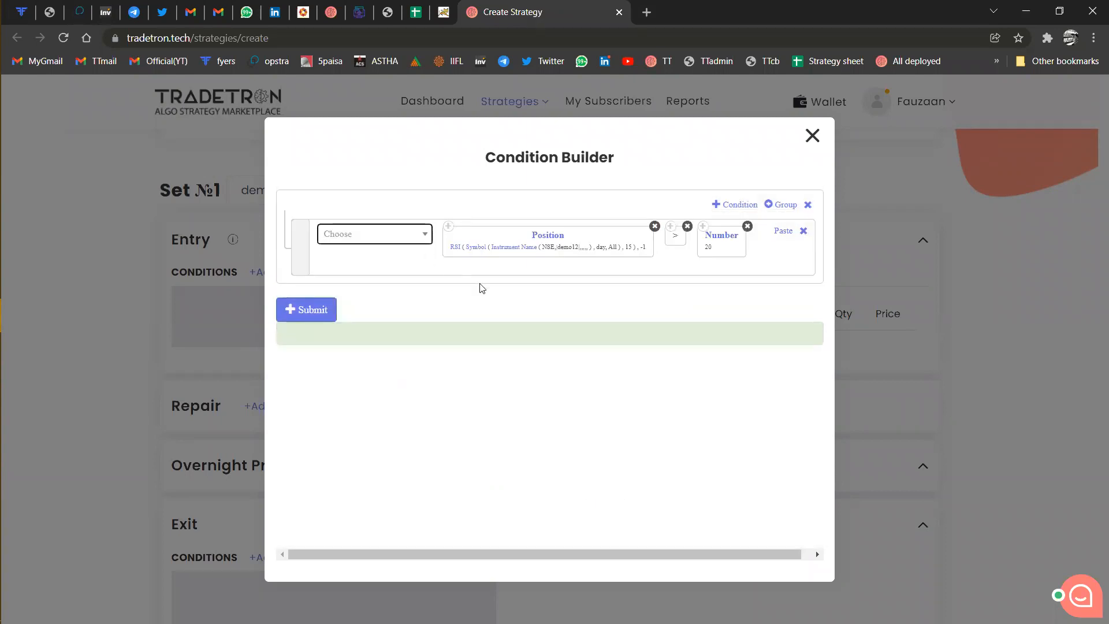
Add a second AND condition and paste a copy of the RSI Position block into it.
{"action": "left_click", "coordinate": [732, 205]}
{"action": "left_click", "coordinate": [449, 235]}
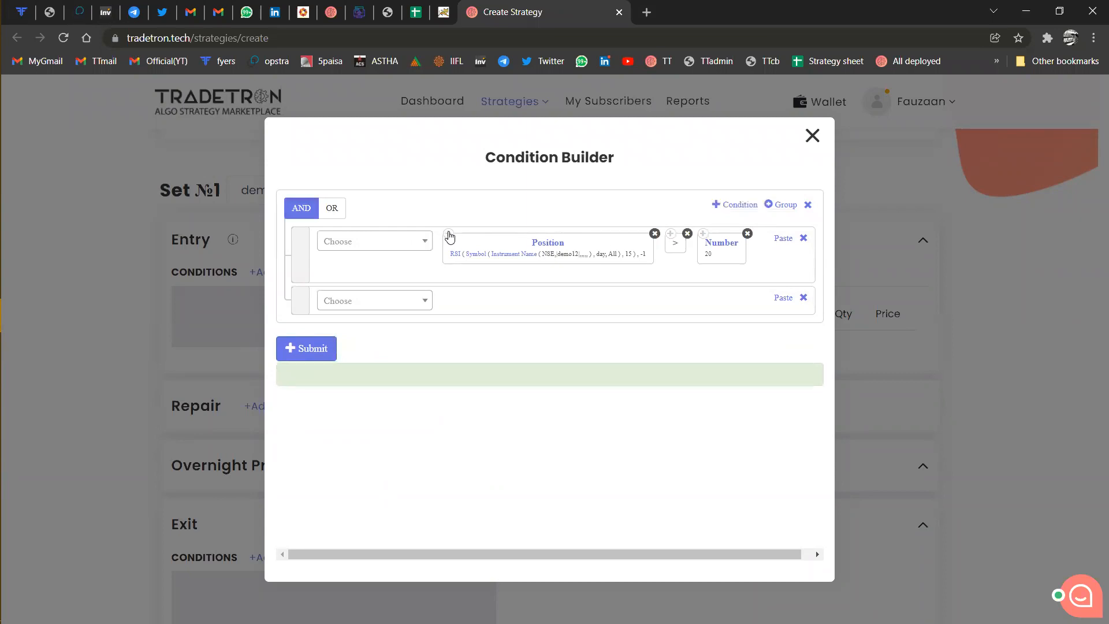
{"action": "left_click", "coordinate": [782, 298]}
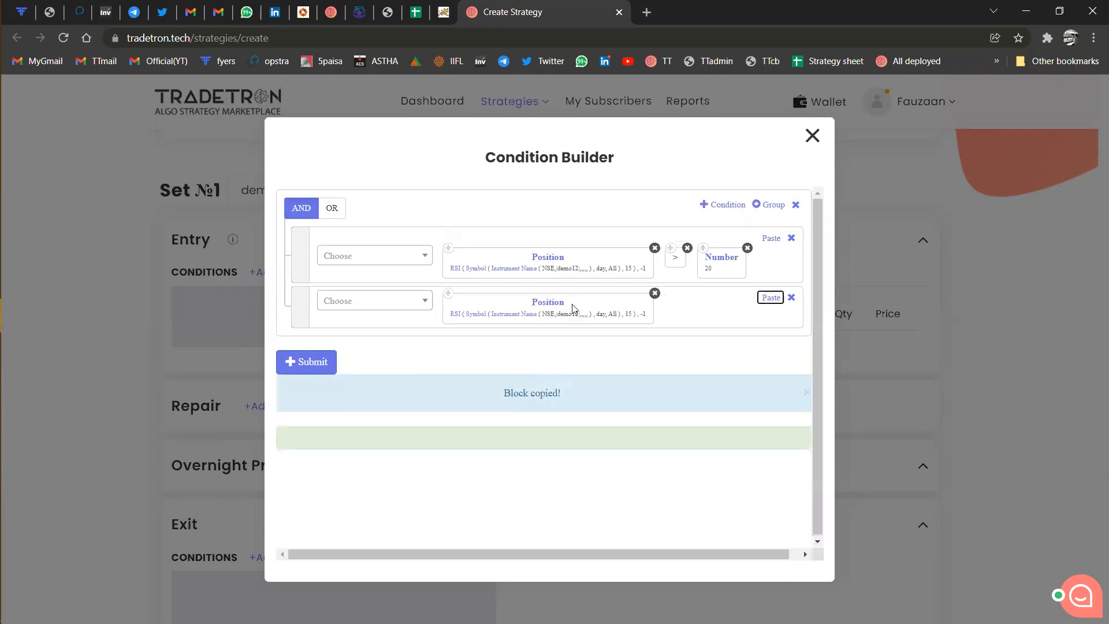
Set the position of the copied RSI block in the second condition to -2.
{"action": "left_click", "coordinate": [545, 306]}
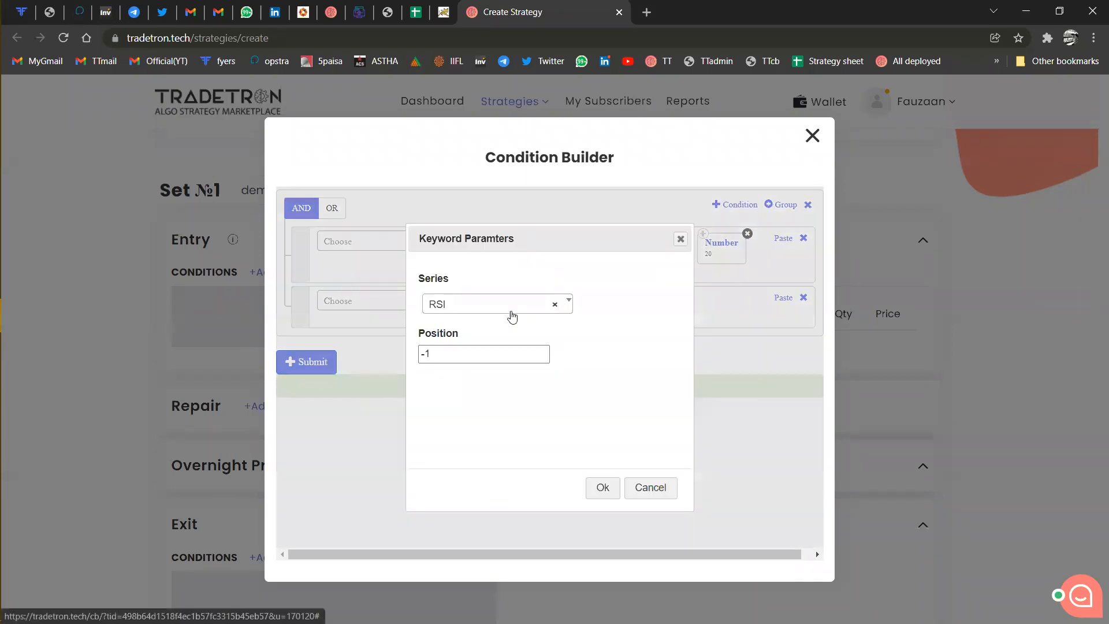
{"action": "left_click", "coordinate": [487, 354]}
{"action": "type", "text": "2"}
{"action": "key", "text": "Tab"}
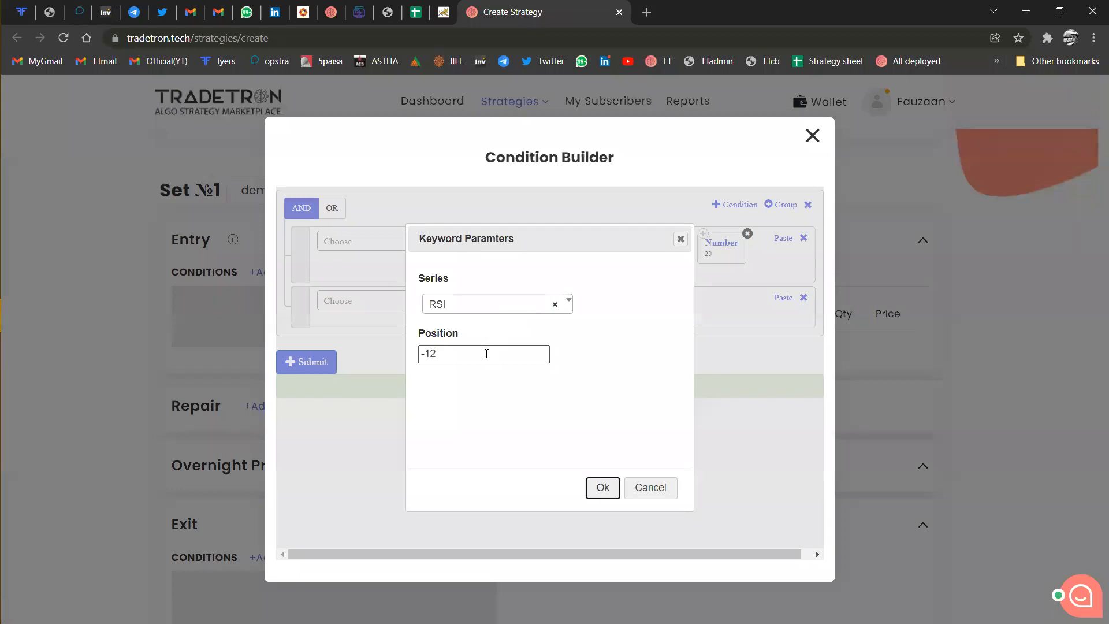
{"action": "double_click", "coordinate": [487, 354]}
{"action": "type", "text": "2"}
{"action": "key", "text": "Tab"}
{"action": "key", "text": "Return"}
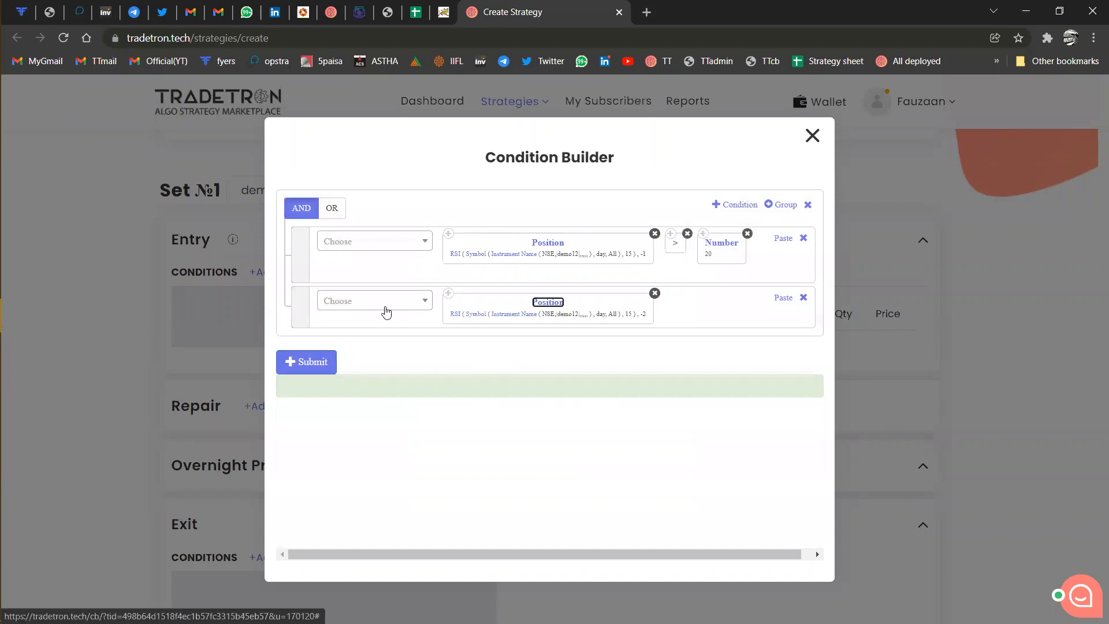
Complete the second condition with a less-than operator and a copy of the Number 20 block, and submit the conditions.
{"action": "left_click", "coordinate": [387, 313]}
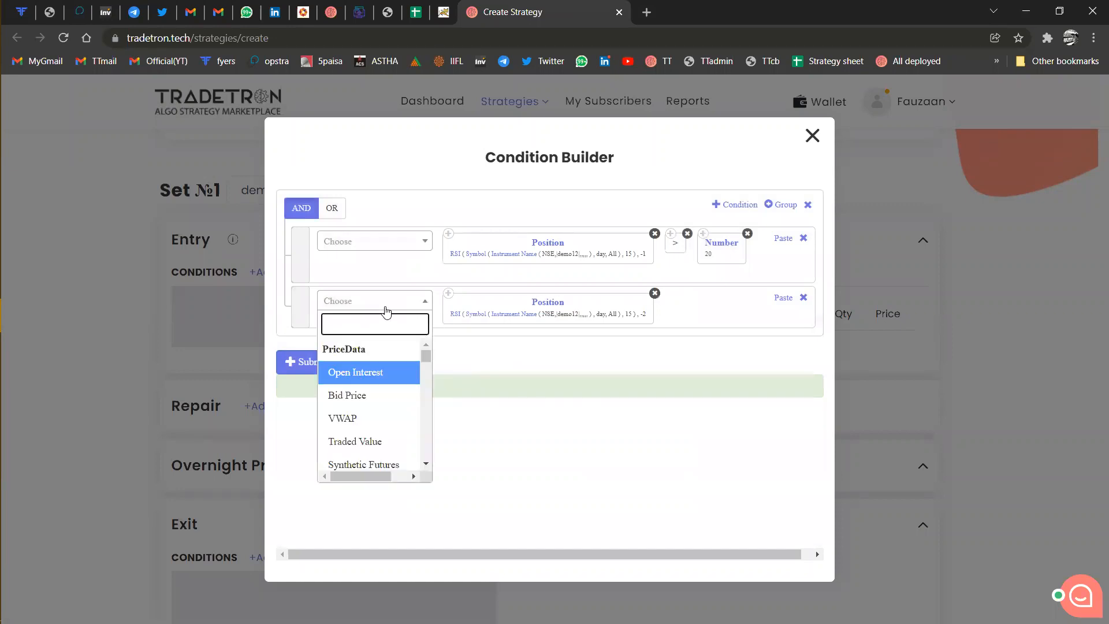
{"action": "type", "text": "<"}
{"action": "key", "text": "Return"}
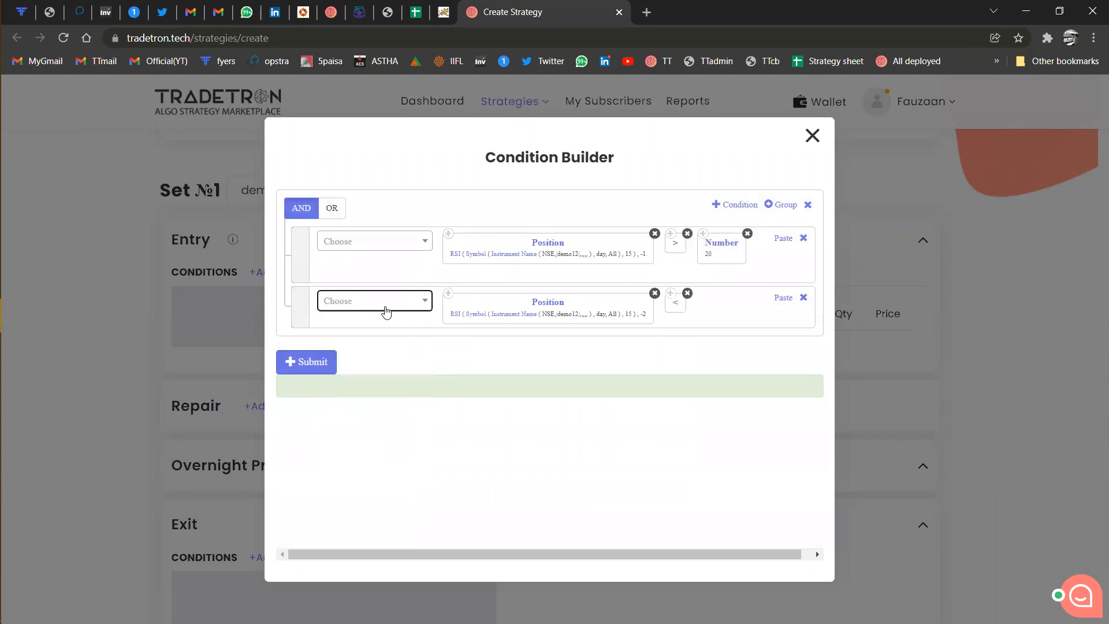
{"action": "left_click", "coordinate": [703, 235]}
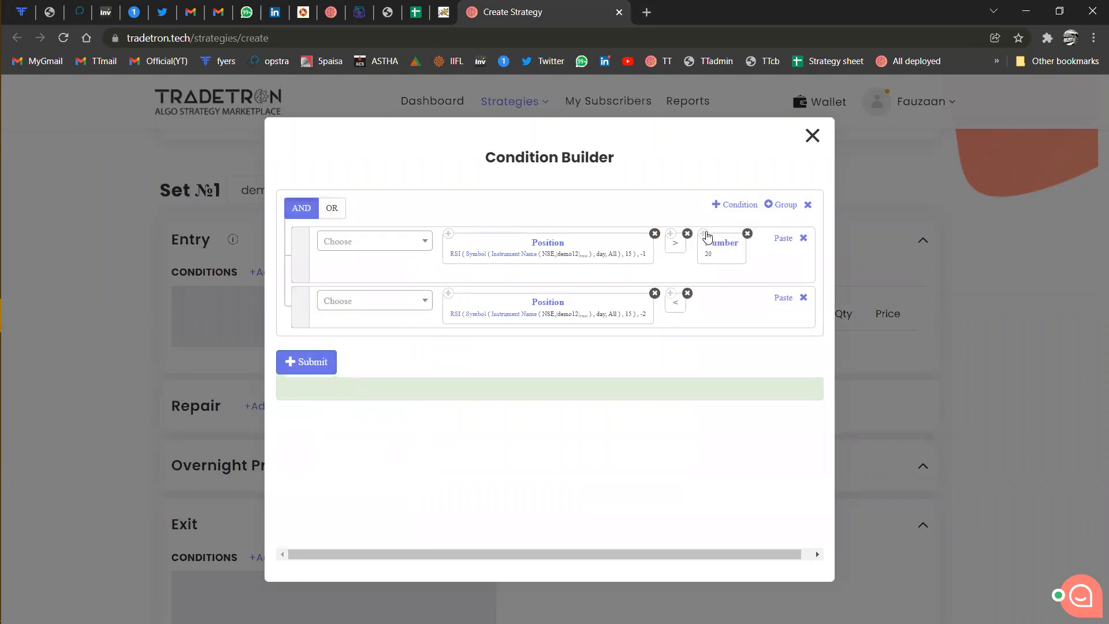
{"action": "left_click", "coordinate": [778, 298]}
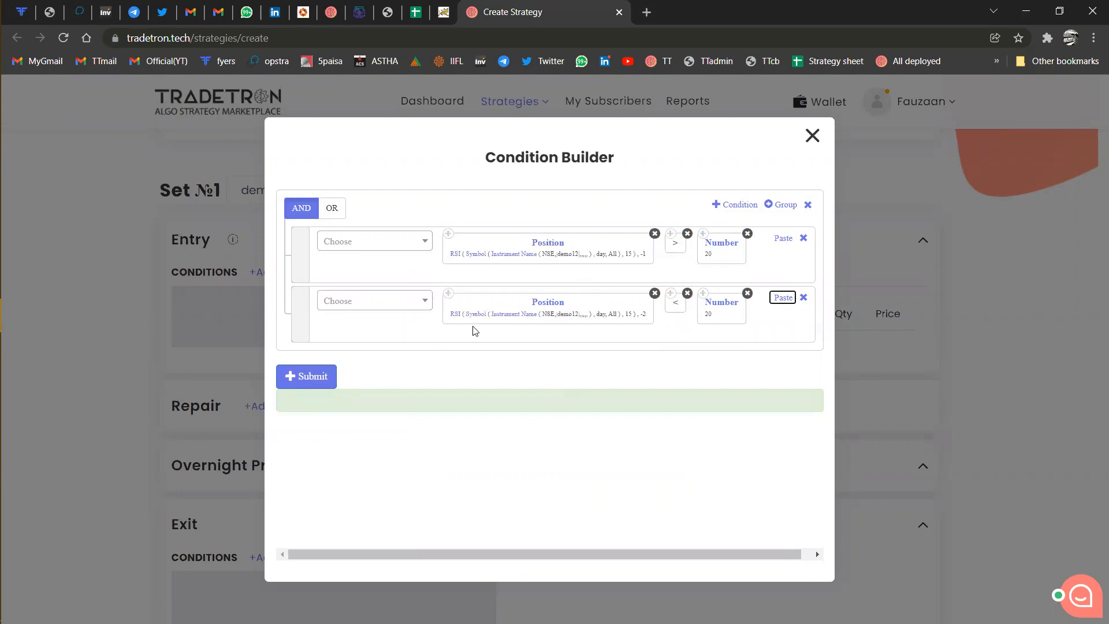
{"action": "left_click", "coordinate": [306, 376]}
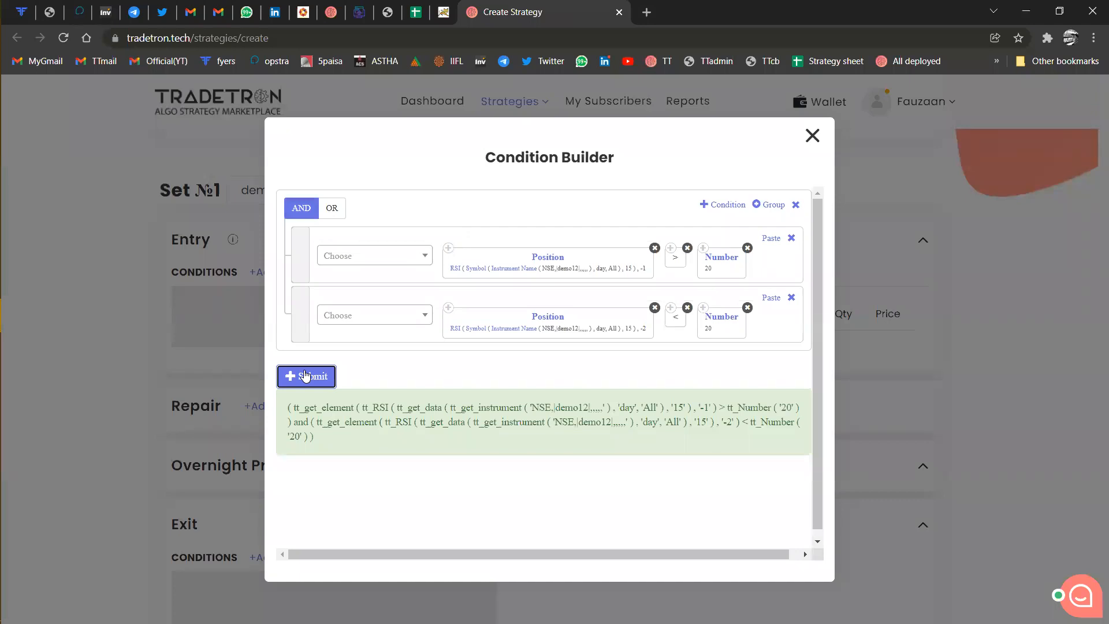
Add a third condition with a Position keyword using the Volume series at position -1.
{"action": "left_click", "coordinate": [723, 208]}
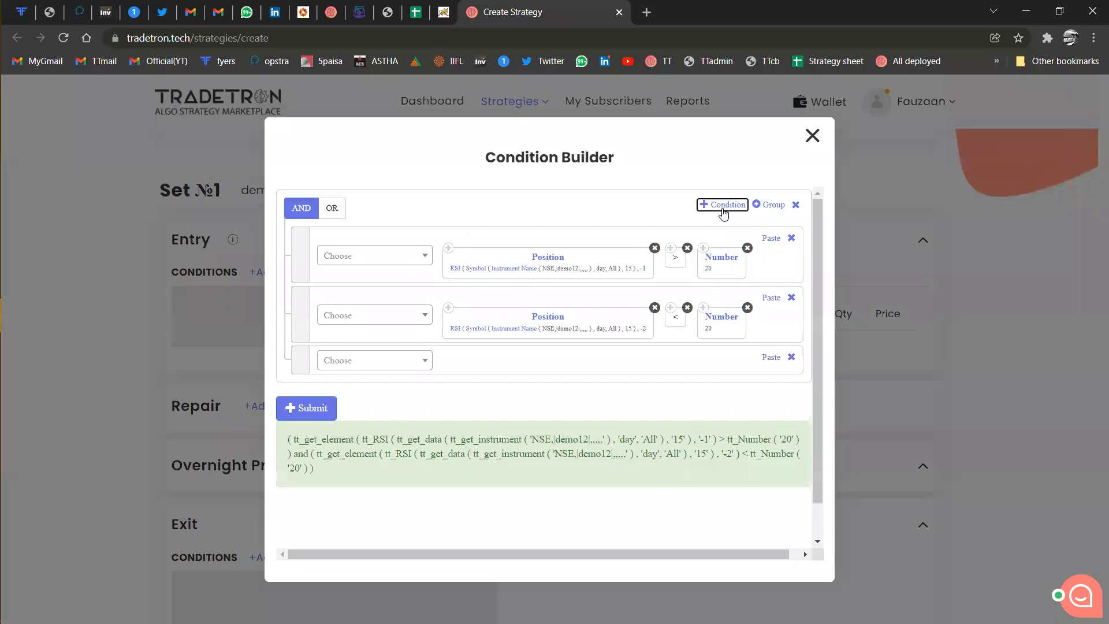
{"action": "left_click", "coordinate": [430, 361]}
{"action": "type", "text": "pos"}
{"action": "key", "text": "Return"}
{"action": "type", "text": "v"}
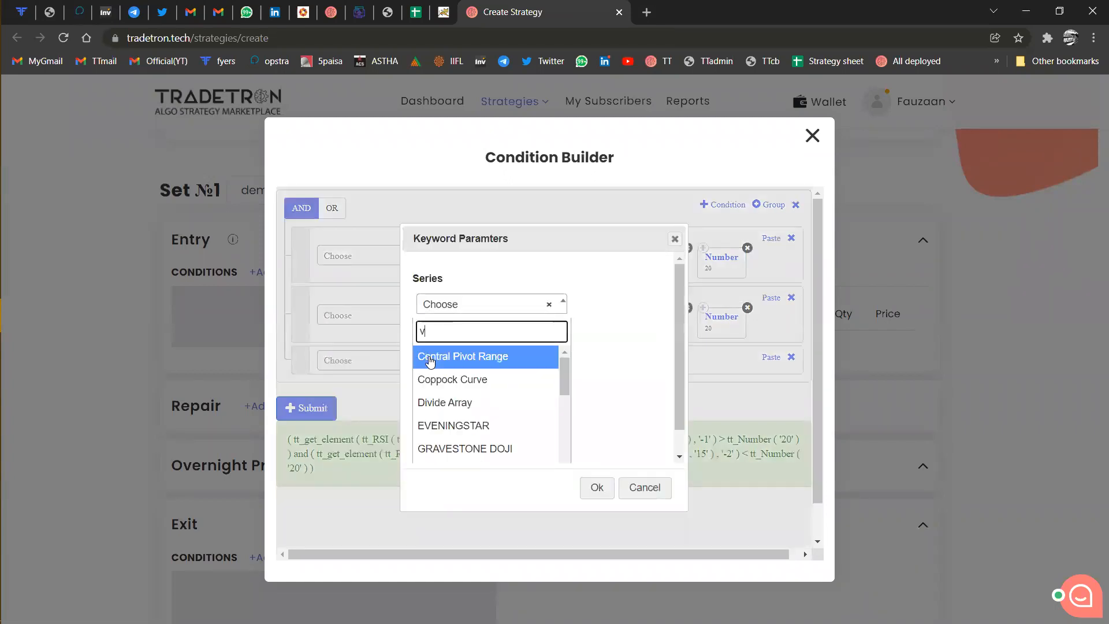
{"action": "type", "text": "ol"}
{"action": "key", "text": "Down"}
{"action": "key", "text": "Return"}
{"action": "left_click", "coordinate": [430, 356]}
{"action": "key", "text": "BackSpace"}
{"action": "type", "text": "-1"}
{"action": "key", "text": "Tab"}
{"action": "key", "text": "Return"}
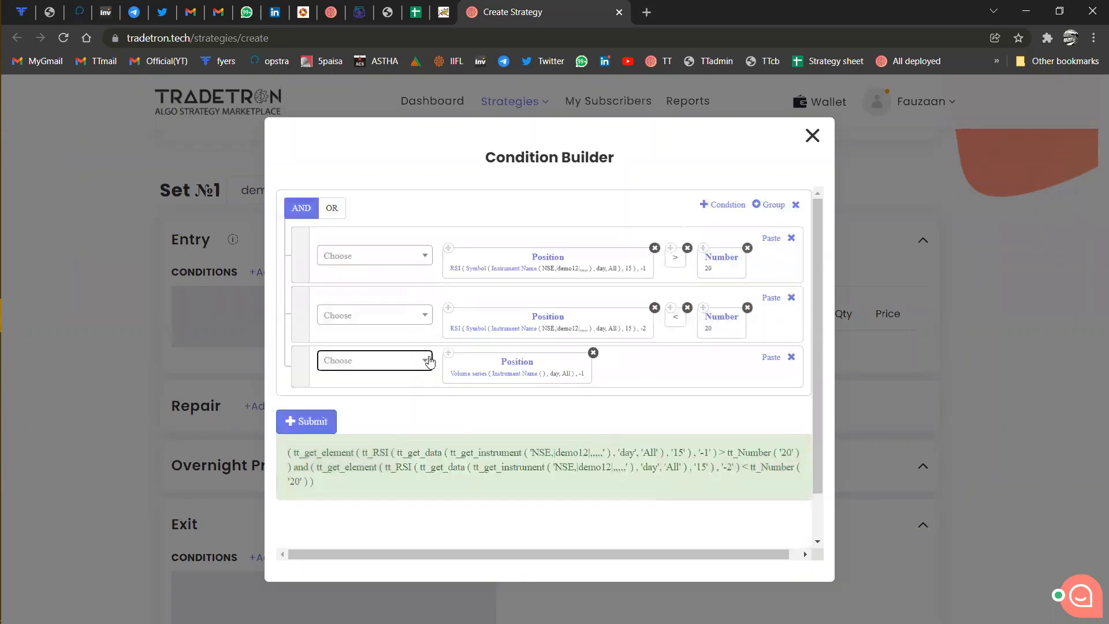
Set the instrument of the Volume series block in the third condition to NSE with the list demo12.
{"action": "left_click", "coordinate": [520, 378]}
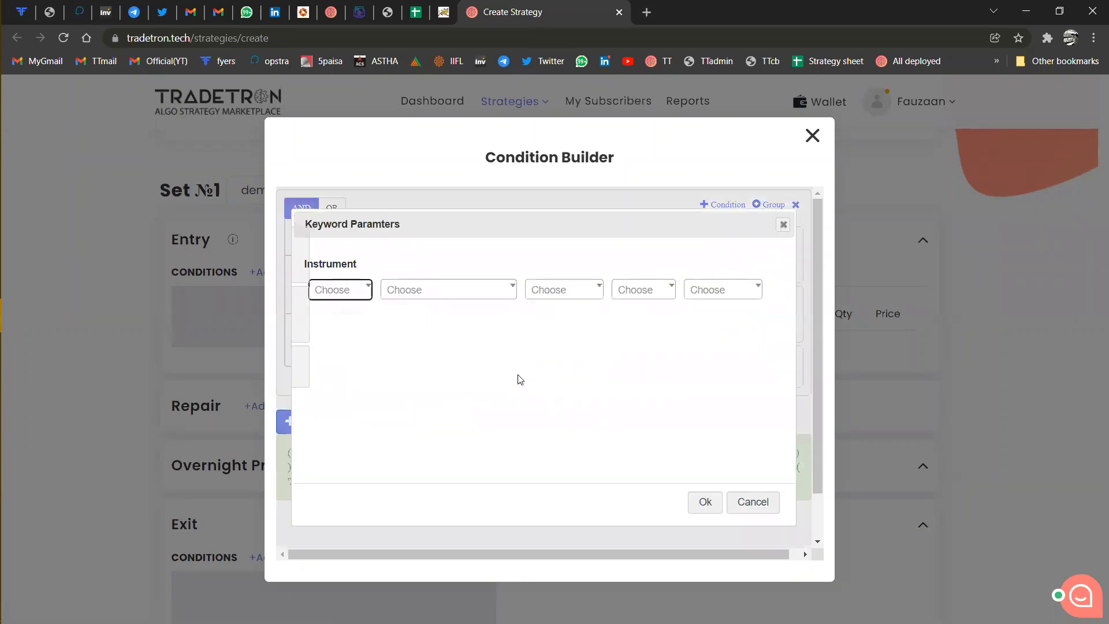
{"action": "key", "text": "Down"}
{"action": "type", "text": "nse"}
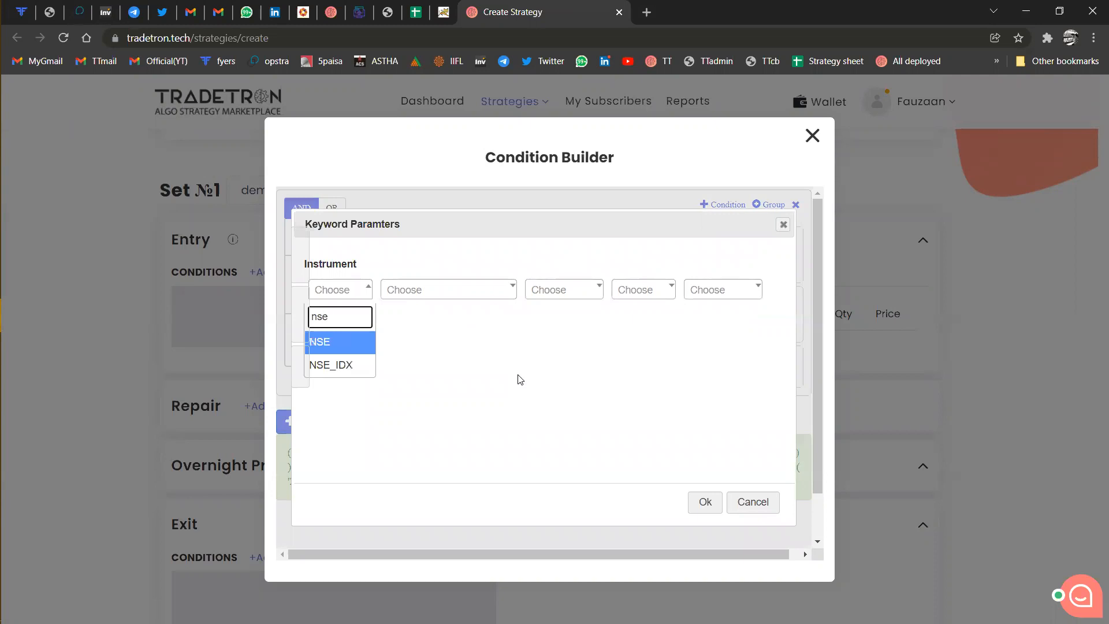
{"action": "key", "text": "Return"}
{"action": "key", "text": "Down"}
{"action": "type", "text": "lis"}
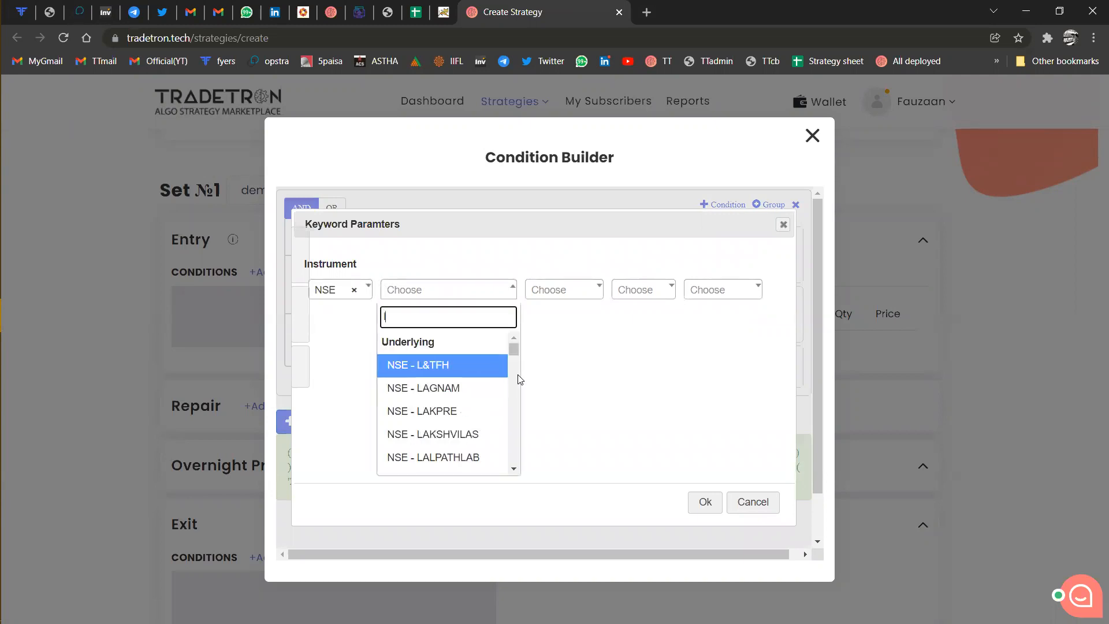
{"action": "key", "text": "Down"}
{"action": "key", "text": "Down"}
{"action": "key", "text": "Down"}
{"action": "key", "text": "Down"}
{"action": "key", "text": "Down"}
{"action": "key", "text": "Down"}
{"action": "key", "text": "Down"}
{"action": "key", "text": "Down"}
{"action": "key", "text": "Down"}
{"action": "key", "text": "Down"}
{"action": "key", "text": "Down"}
{"action": "key", "text": "Down"}
{"action": "key", "text": "Down"}
{"action": "key", "text": "Down"}
{"action": "key", "text": "Down"}
{"action": "key", "text": "Down"}
{"action": "key", "text": "Down"}
{"action": "key", "text": "Down"}
{"action": "key", "text": "Down"}
{"action": "key", "text": "Down"}
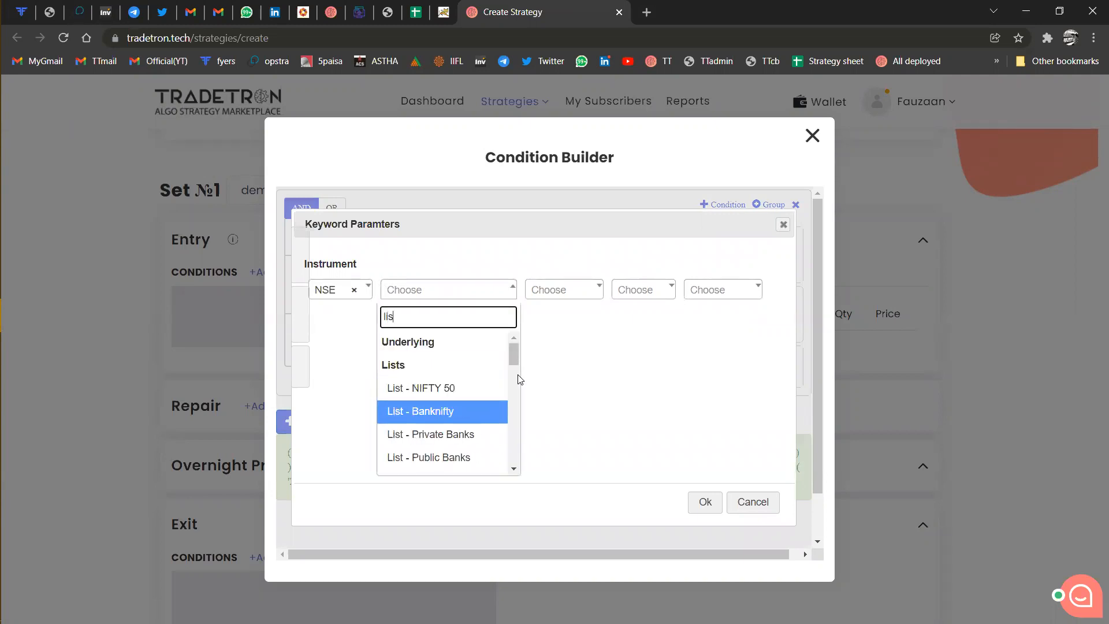
{"action": "key", "text": "Return"}
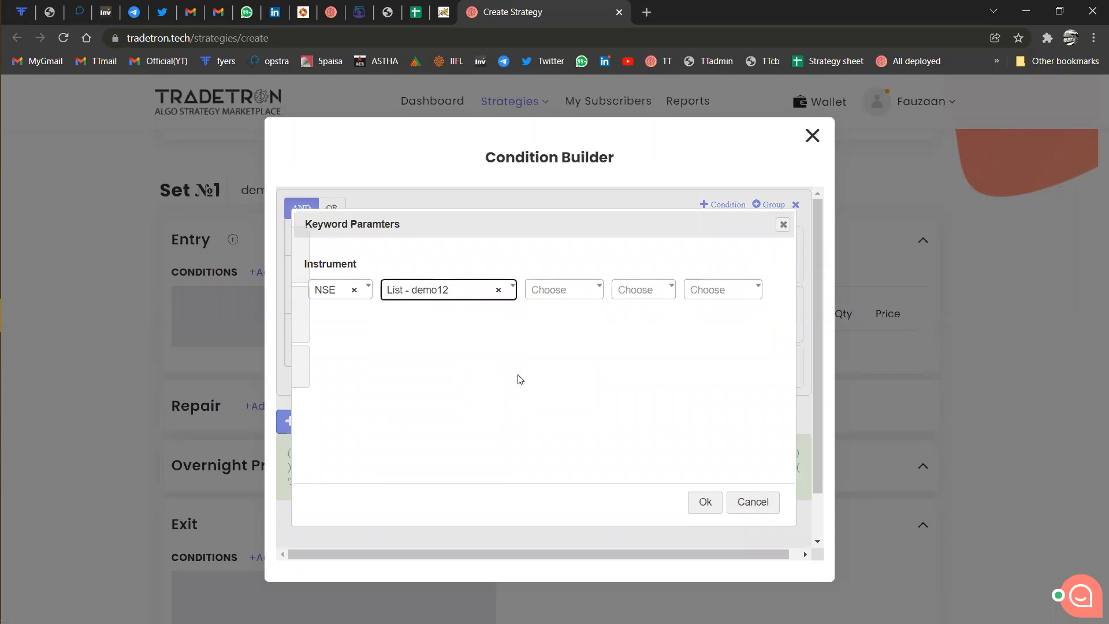
{"action": "key", "text": "Tab"}
{"action": "key", "text": "Tab"}
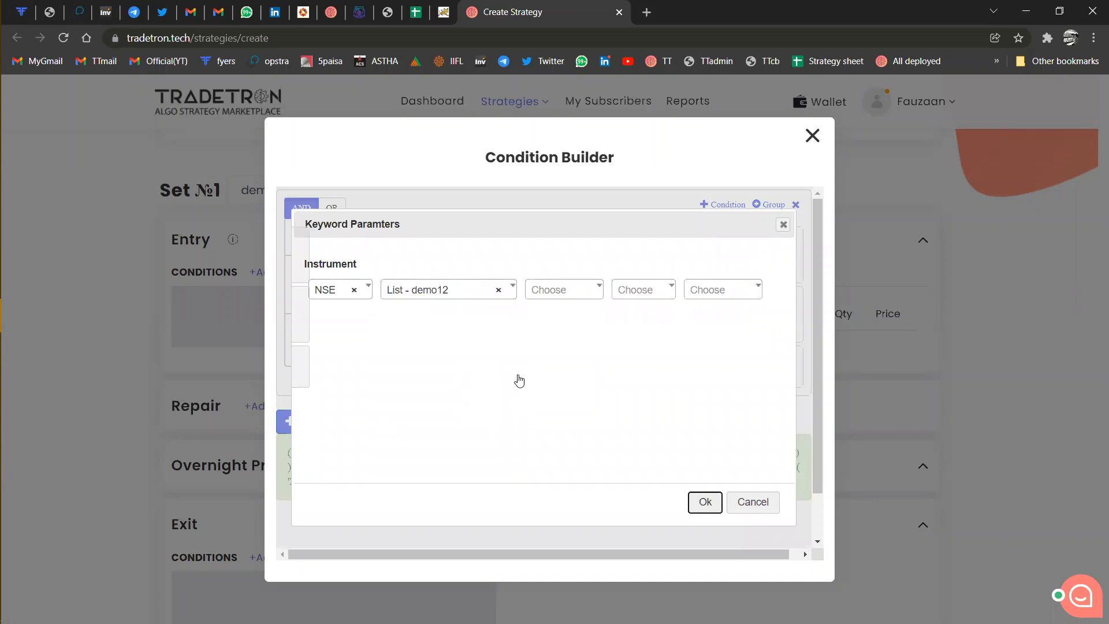
{"action": "key", "text": "Return"}
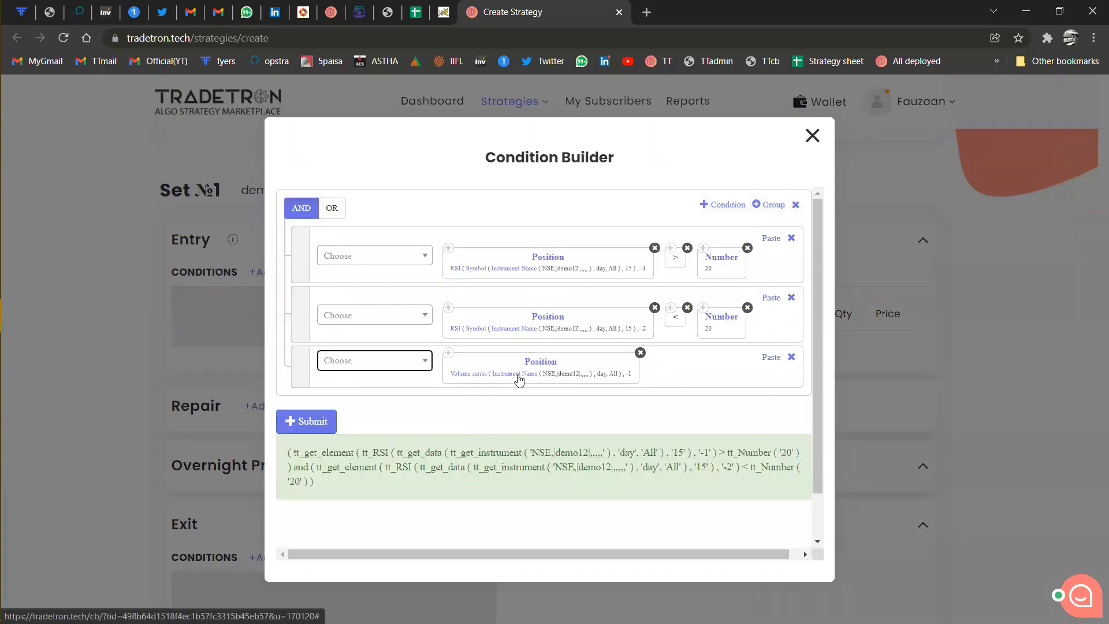
Paste copies of the greater-than operator and the Volume series Position block into the third condition.
{"action": "left_click", "coordinate": [674, 252]}
{"action": "left_click", "coordinate": [768, 358]}
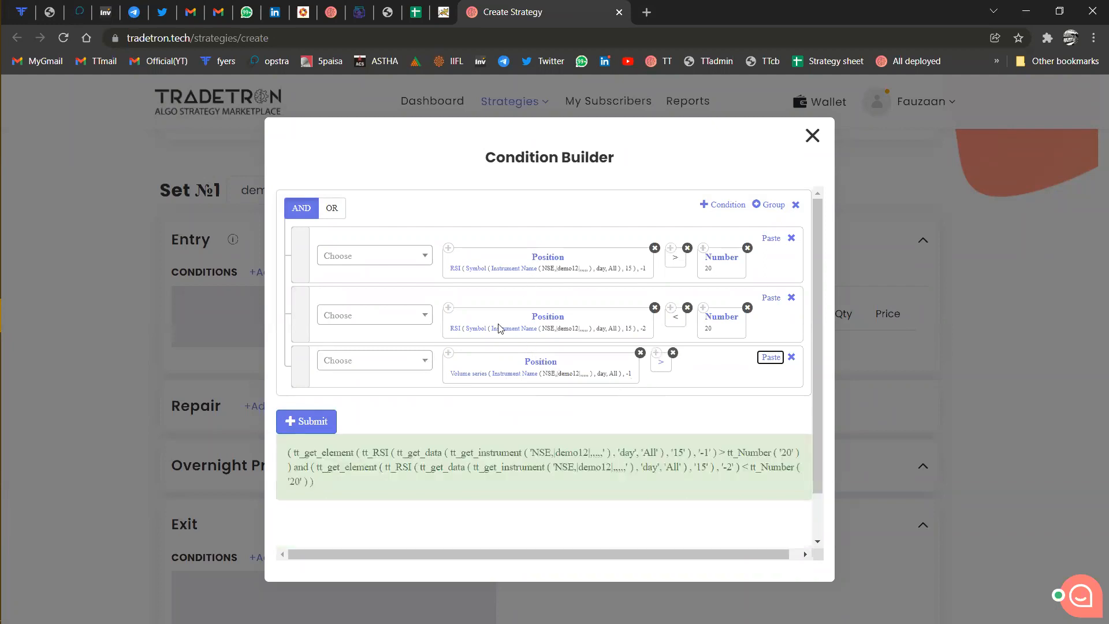
{"action": "left_click", "coordinate": [449, 353]}
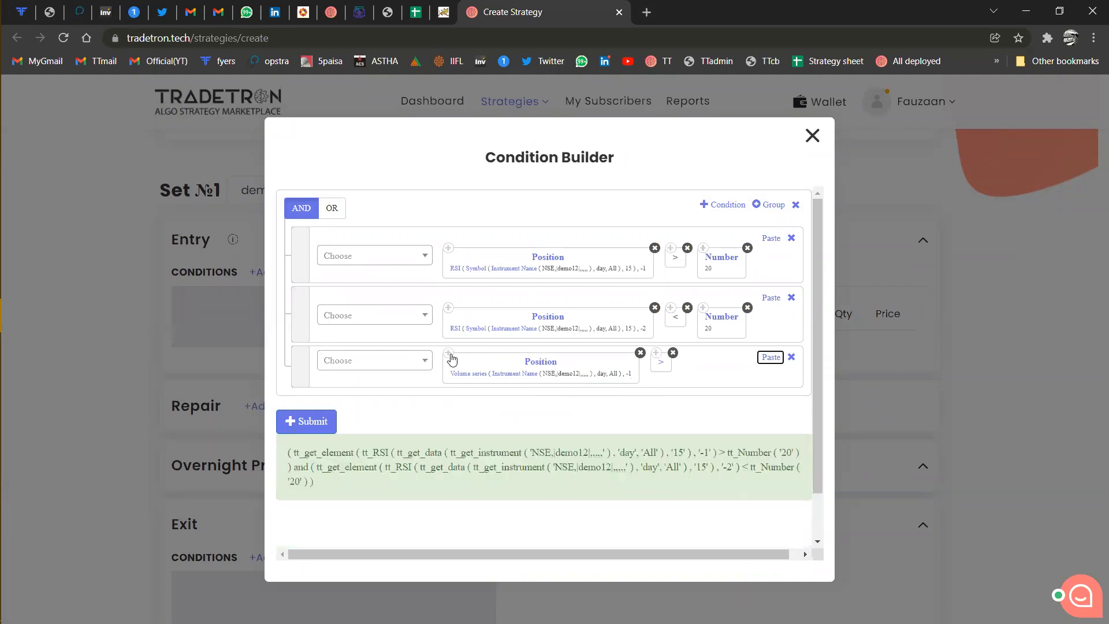
{"action": "left_click", "coordinate": [772, 359]}
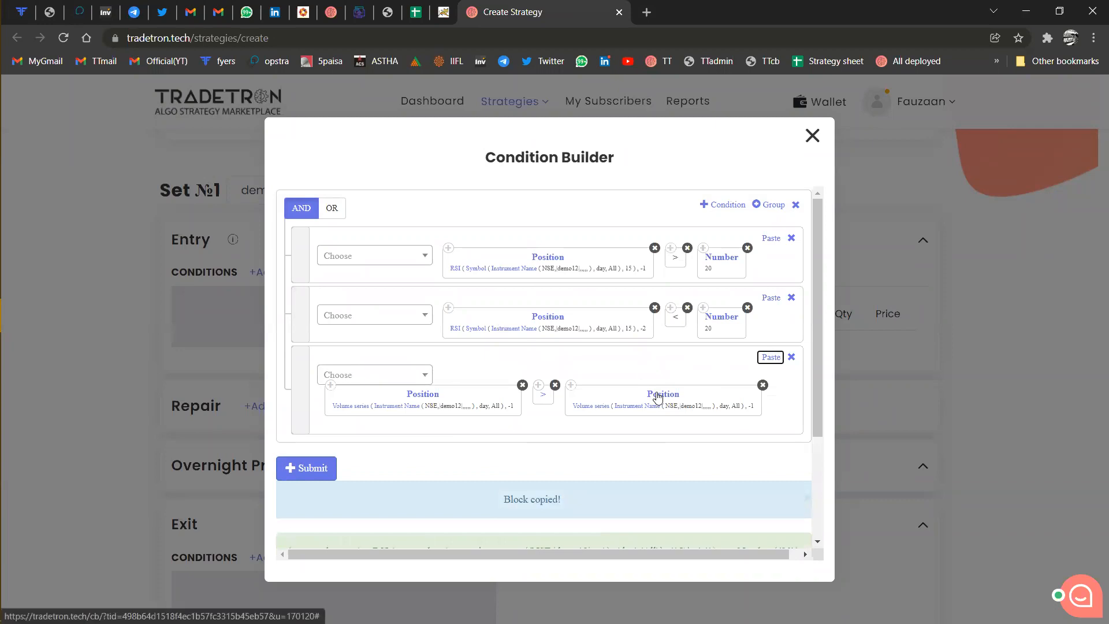
Set the position of the copied Volume series block in the third condition to -2.
{"action": "left_click", "coordinate": [618, 411]}
{"action": "left_click", "coordinate": [510, 354]}
{"action": "key", "text": "BackSpace"}
{"action": "type", "text": "2"}
{"action": "key", "text": "Return"}
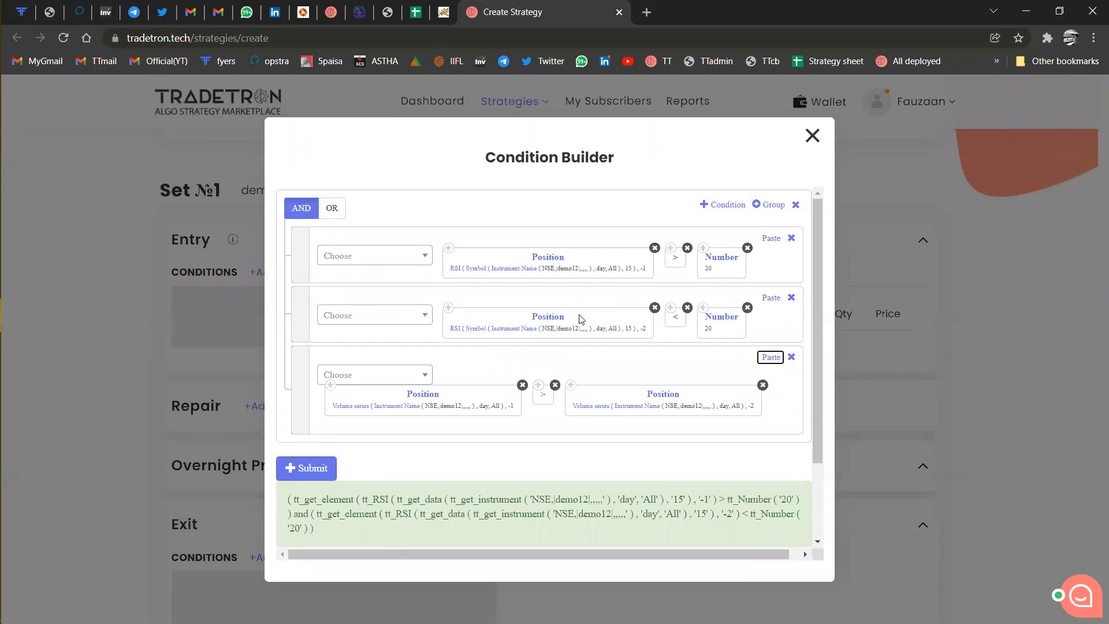
Add a fourth condition with a Position keyword using the CLOSE series at position -1.
{"action": "left_click", "coordinate": [728, 206]}
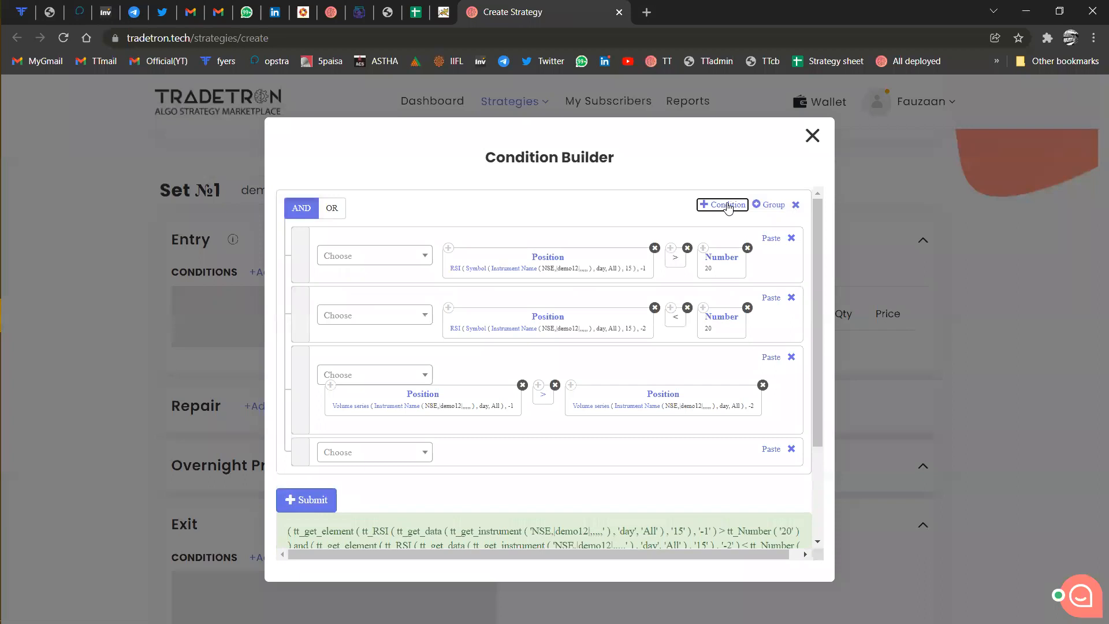
{"action": "left_click", "coordinate": [425, 453]}
{"action": "type", "text": "posi"}
{"action": "key", "text": "Return"}
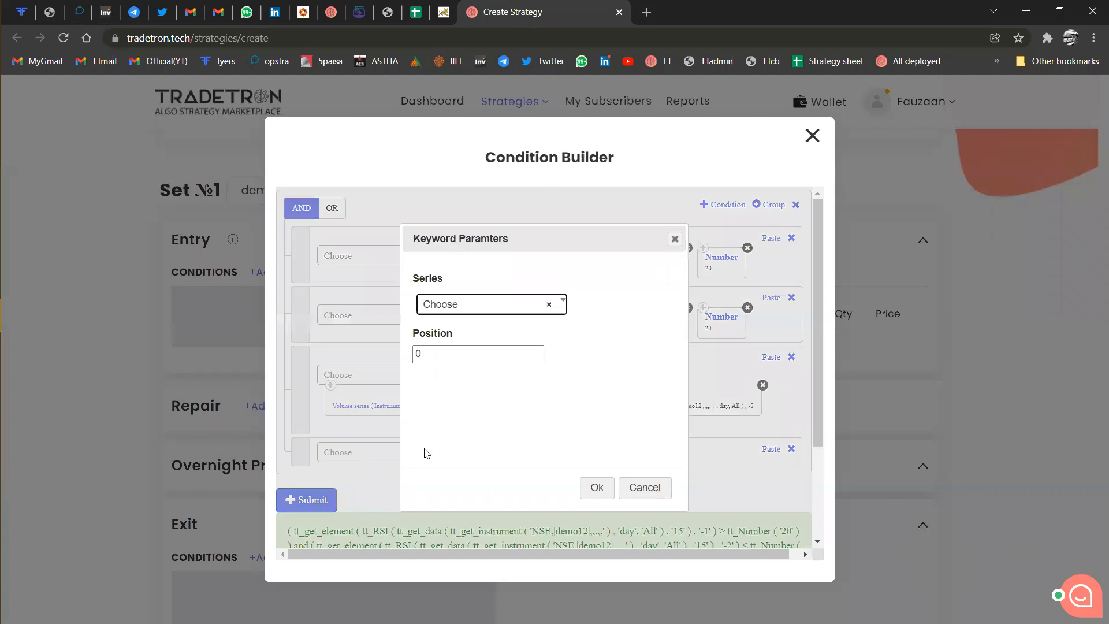
{"action": "type", "text": "clo"}
{"action": "key", "text": "Return"}
{"action": "key", "text": "Tab"}
{"action": "type", "text": "-1"}
{"action": "key", "text": "Tab"}
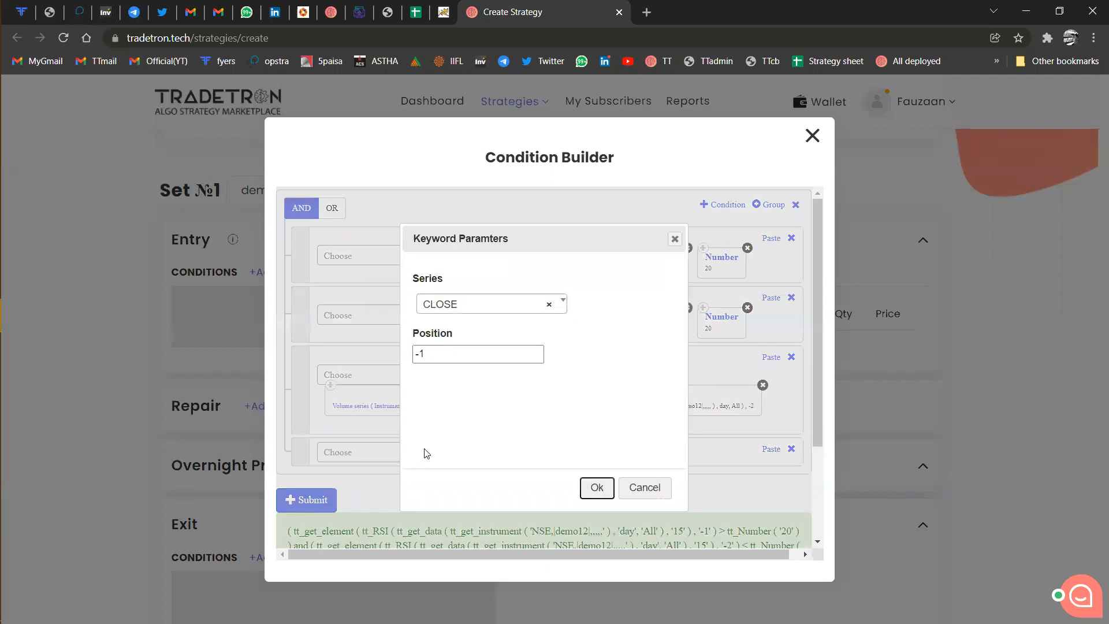
{"action": "key", "text": "Return"}
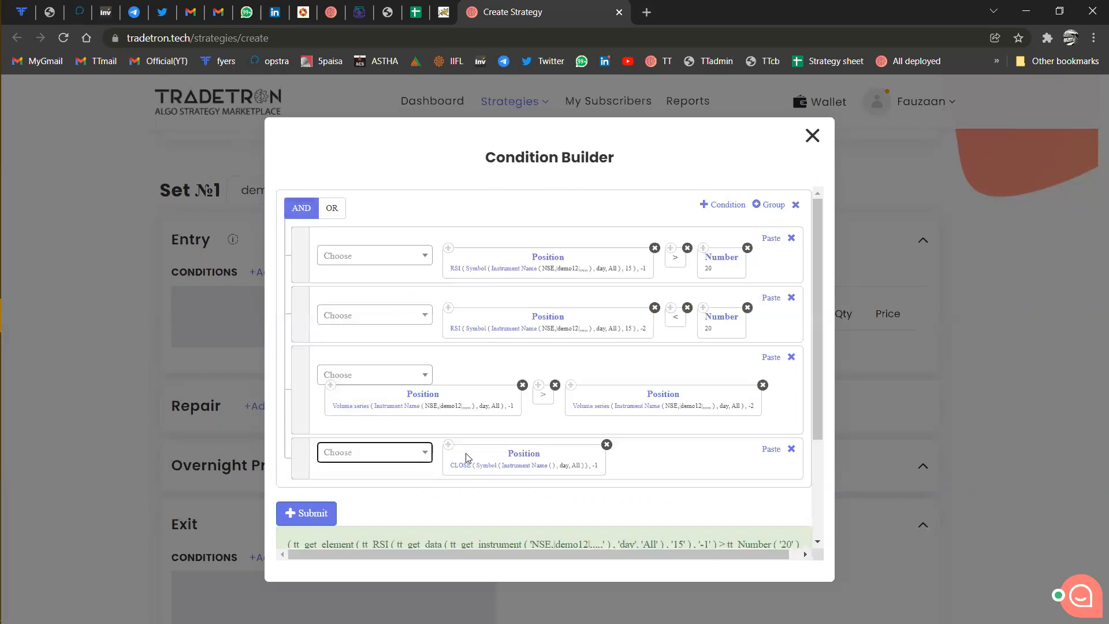
Set the instrument of the CLOSE block in the fourth condition to NSE with the list demo12.
{"action": "left_click", "coordinate": [511, 468]}
{"action": "key", "text": "Down"}
{"action": "type", "text": "nse"}
{"action": "key", "text": "Return"}
{"action": "key", "text": "Tab"}
{"action": "key", "text": "Down"}
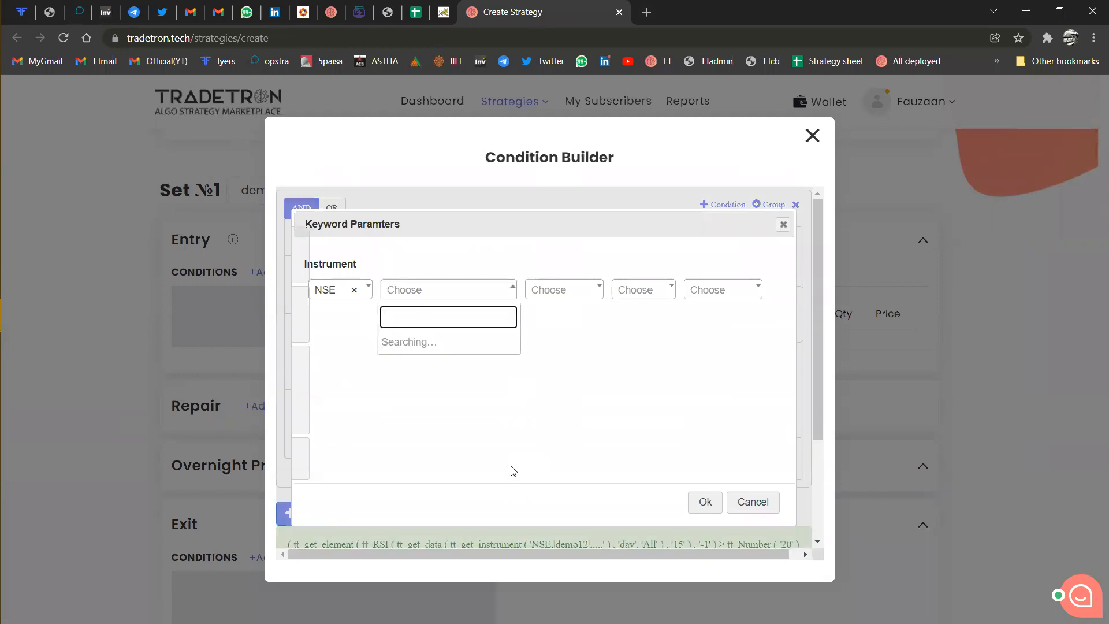
{"action": "type", "text": "list"}
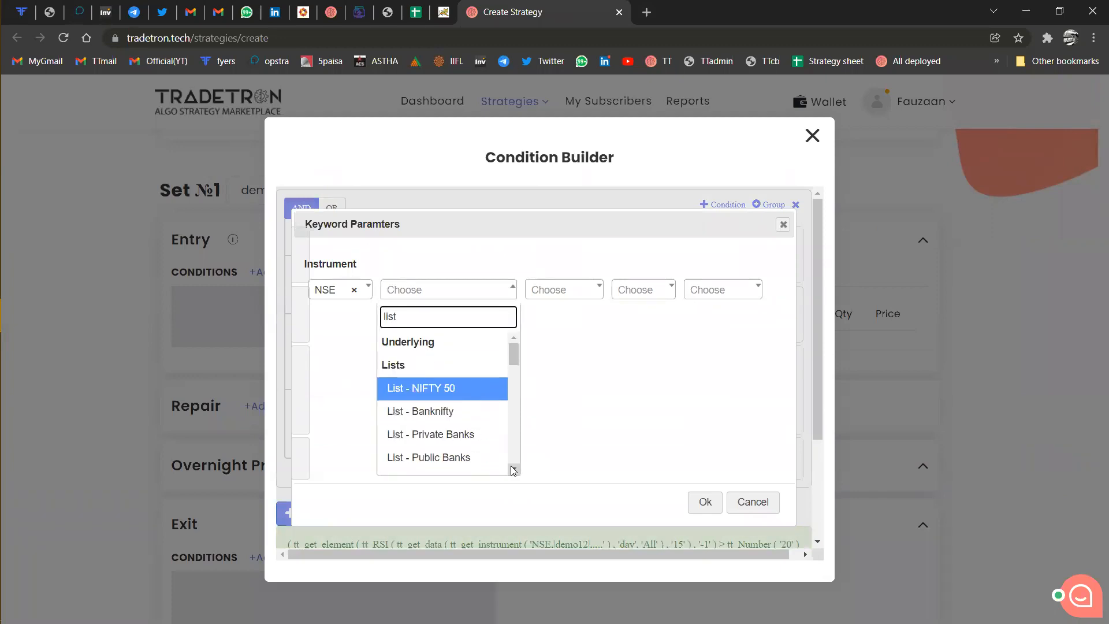
{"action": "key", "text": "Down"}
{"action": "key", "text": "Down"}
{"action": "key", "text": "Down"}
{"action": "key", "text": "Down"}
{"action": "key", "text": "Down"}
{"action": "key", "text": "Down"}
{"action": "key", "text": "Down"}
{"action": "key", "text": "Down"}
{"action": "key", "text": "Down"}
{"action": "key", "text": "Down"}
{"action": "key", "text": "Down"}
{"action": "key", "text": "Down"}
{"action": "key", "text": "Down"}
{"action": "key", "text": "Down"}
{"action": "key", "text": "Down"}
{"action": "key", "text": "Down"}
{"action": "key", "text": "Down"}
{"action": "key", "text": "Down"}
{"action": "key", "text": "Down"}
{"action": "key", "text": "Down"}
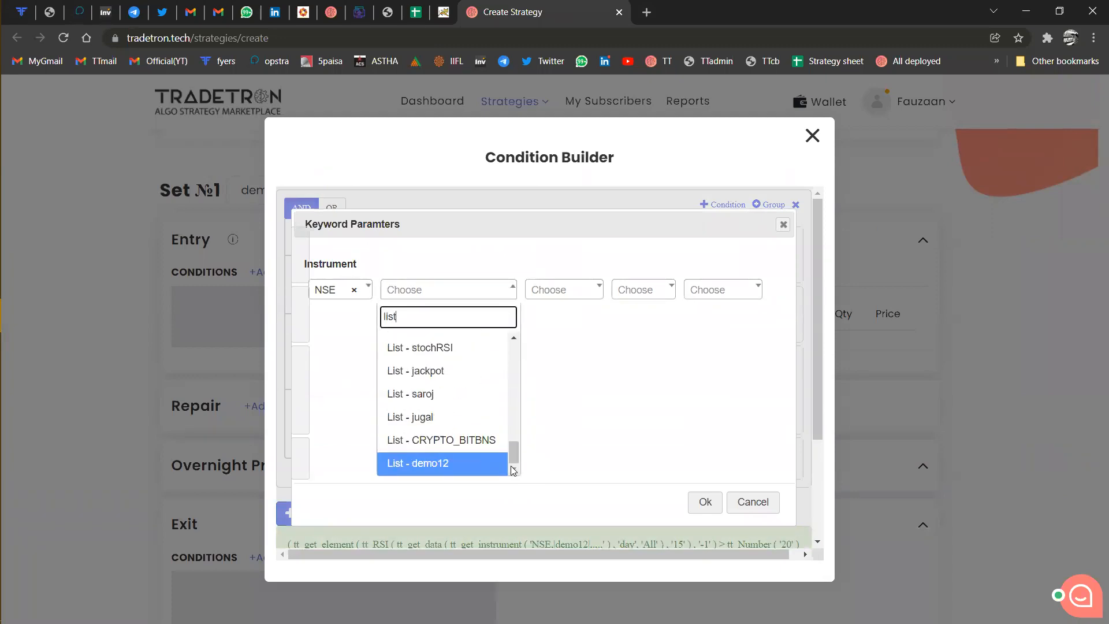
{"action": "key", "text": "Return"}
{"action": "key", "text": "Tab"}
{"action": "key", "text": "Tab"}
{"action": "key", "text": "Tab"}
{"action": "key", "text": "Return"}
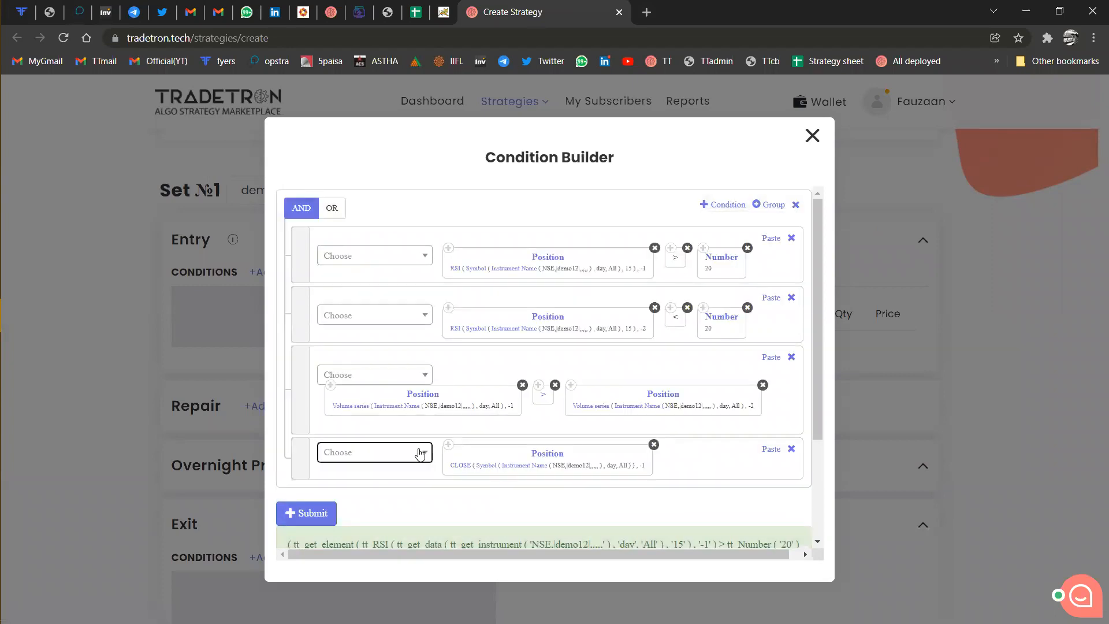
Paste copies of the greater-than operator and the CLOSE Position block into the fourth condition.
{"action": "left_click", "coordinate": [539, 385]}
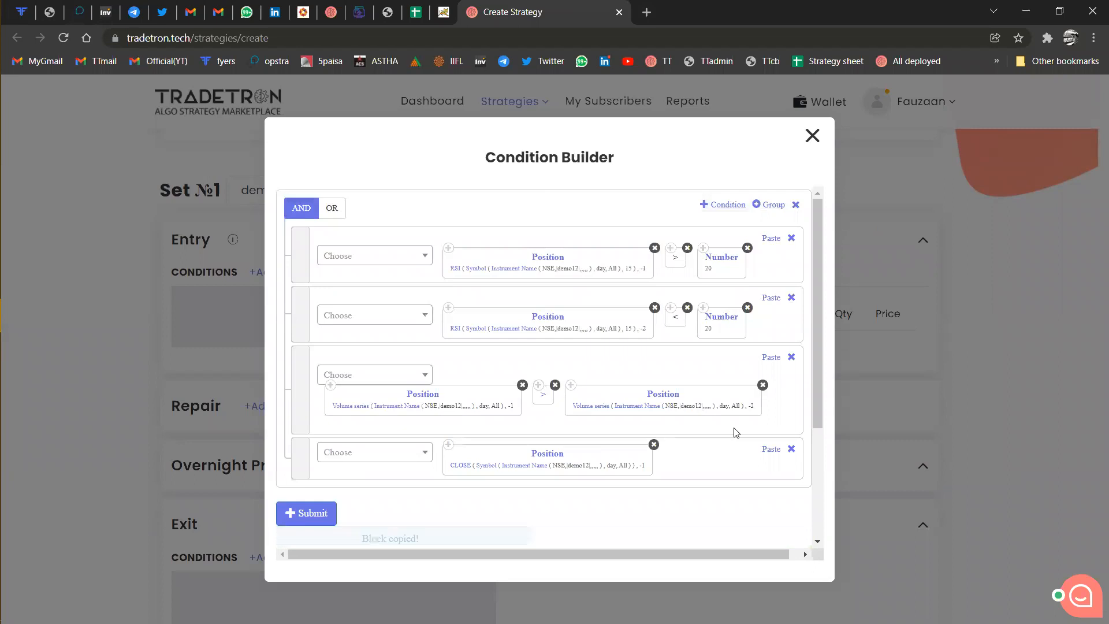
{"action": "left_click", "coordinate": [770, 449]}
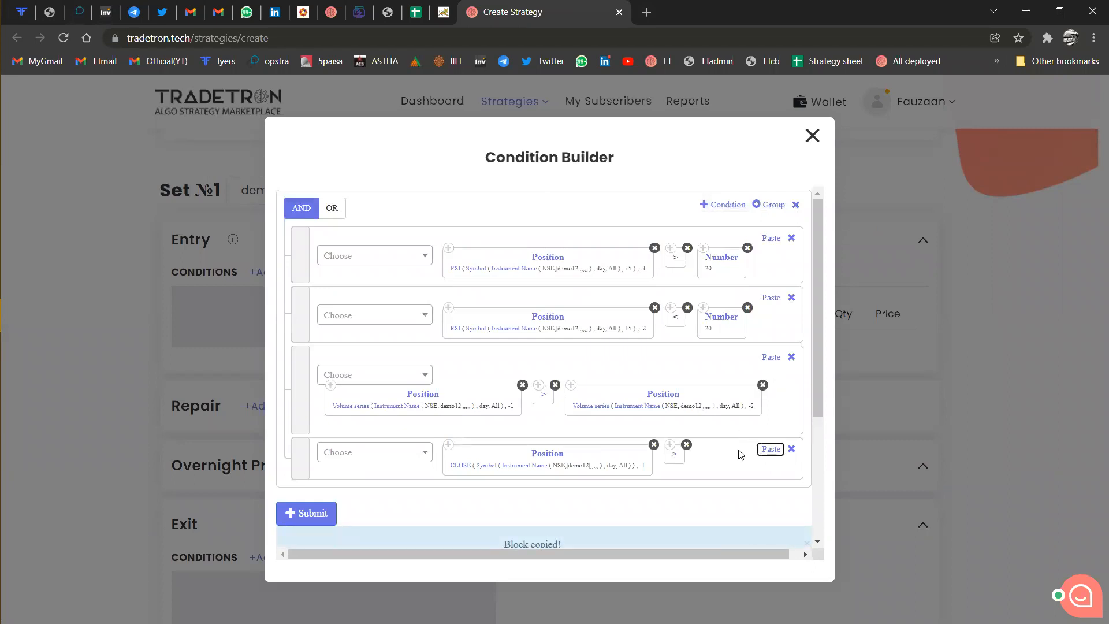
{"action": "left_click", "coordinate": [448, 445]}
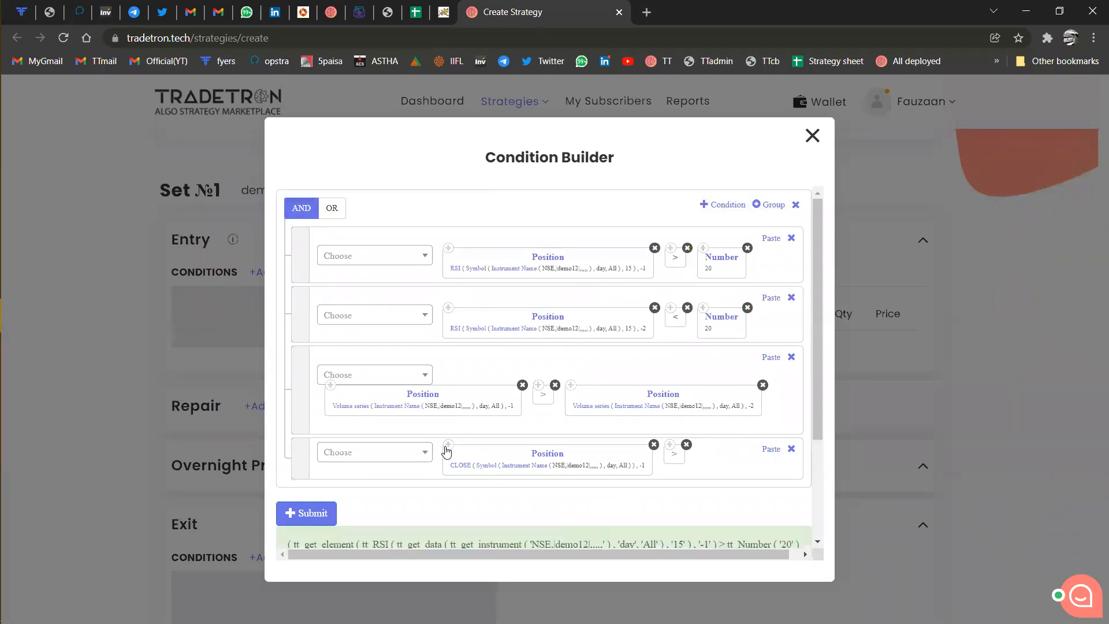
{"action": "left_click", "coordinate": [772, 449]}
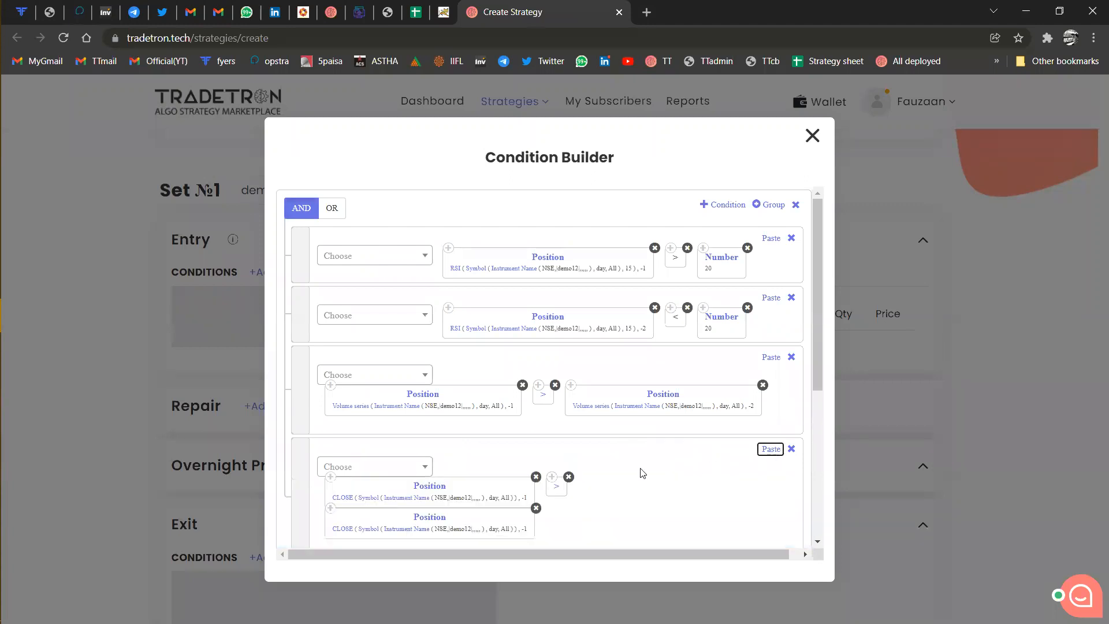
Change the series of the copied CLOSE block in the fourth condition to OPEN.
{"action": "left_click", "coordinate": [415, 519]}
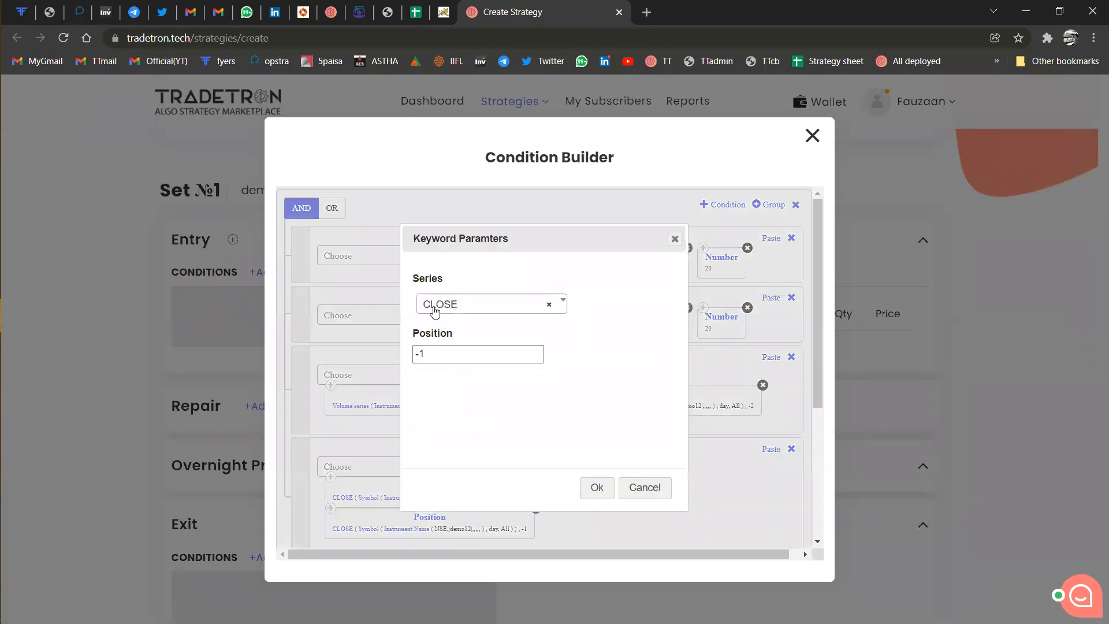
{"action": "left_click", "coordinate": [435, 310]}
{"action": "type", "text": "ope"}
{"action": "key", "text": "Down"}
{"action": "key", "text": "Down"}
{"action": "key", "text": "Return"}
{"action": "key", "text": "Tab"}
{"action": "key", "text": "Tab"}
{"action": "key", "text": "Return"}
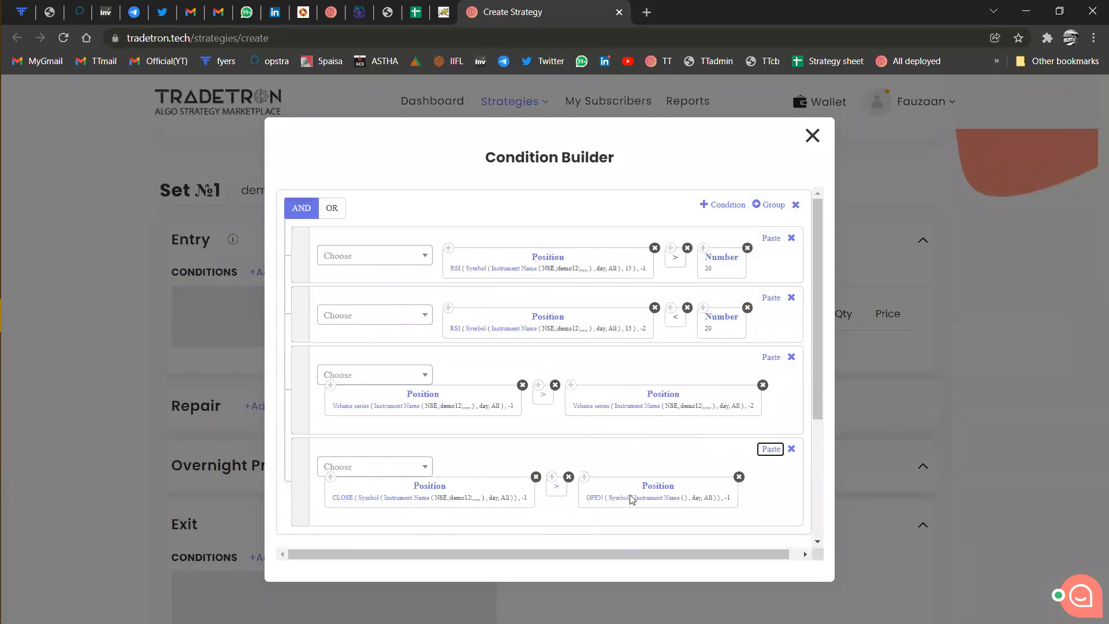
Set the instrument of the OPEN block in the fourth condition to NSE with the list demo12.
{"action": "left_click", "coordinate": [647, 500]}
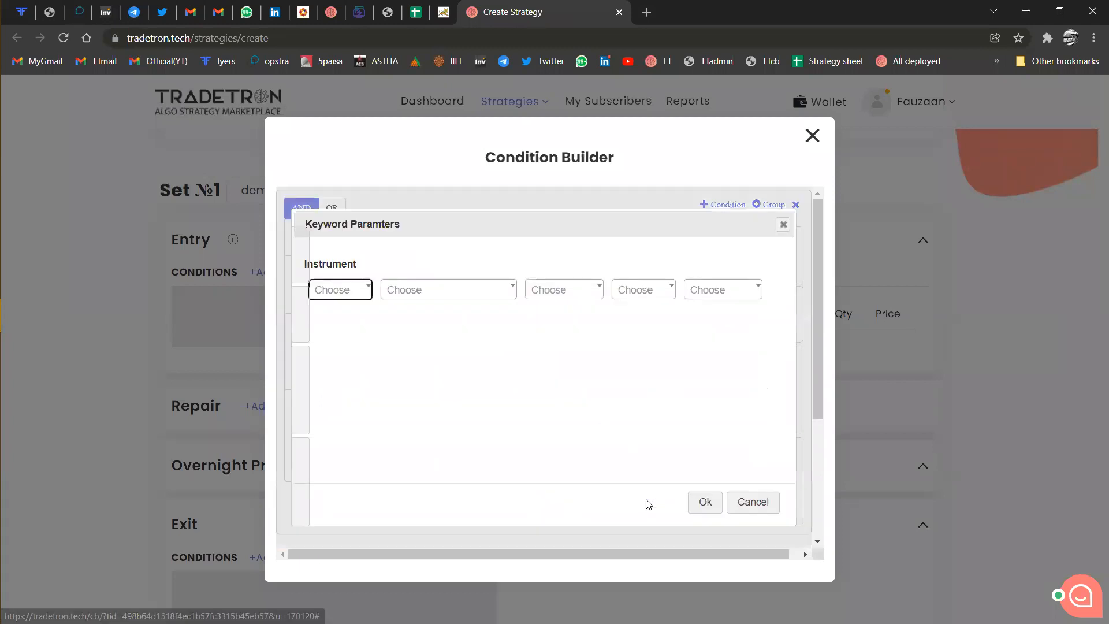
{"action": "key", "text": "Down"}
{"action": "type", "text": "ns"}
{"action": "key", "text": "Return"}
{"action": "key", "text": "Tab"}
{"action": "key", "text": "Down"}
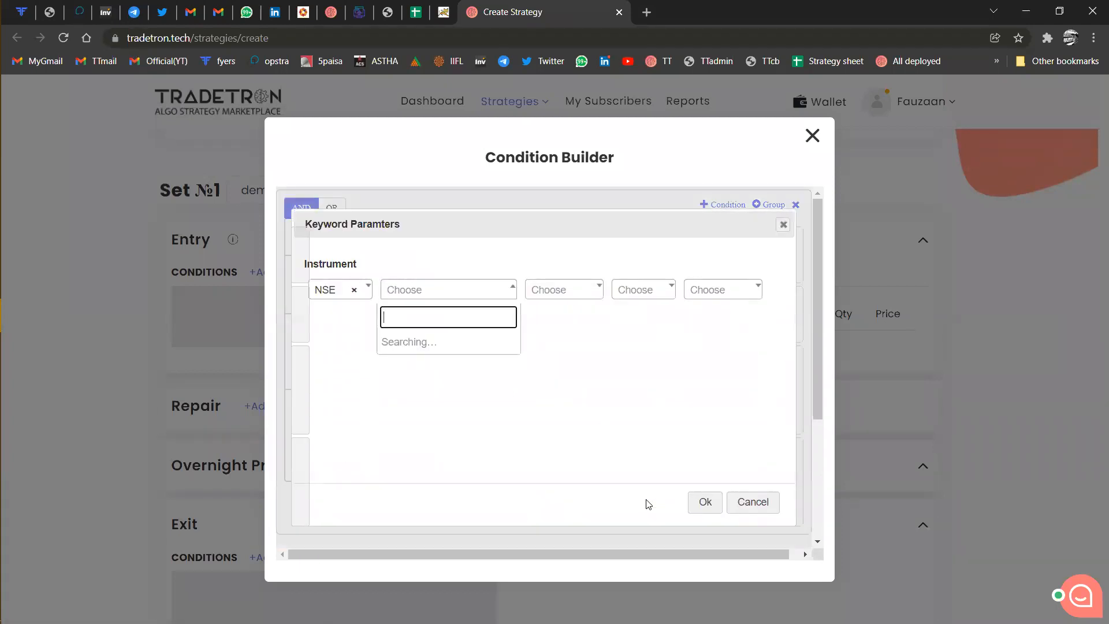
{"action": "type", "text": "list"}
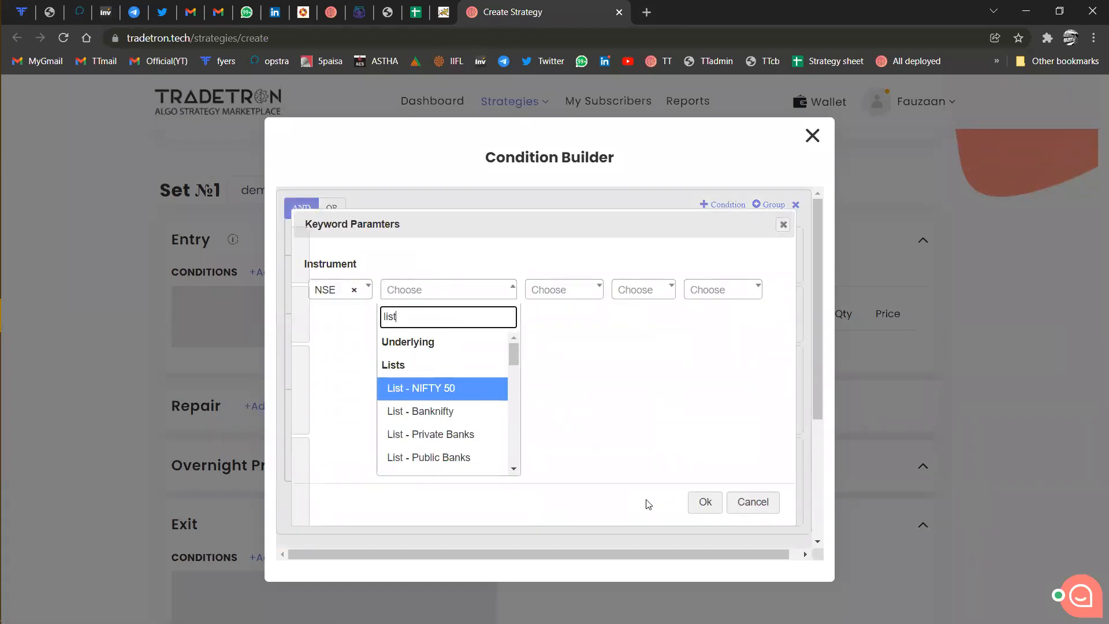
{"action": "key", "text": "Down"}
{"action": "key", "text": "Down"}
{"action": "key", "text": "Down"}
{"action": "key", "text": "Down"}
{"action": "key", "text": "Down"}
{"action": "key", "text": "Down"}
{"action": "key", "text": "Down"}
{"action": "key", "text": "Down"}
{"action": "key", "text": "Down"}
{"action": "key", "text": "Down"}
{"action": "key", "text": "Down"}
{"action": "key", "text": "Down"}
{"action": "key", "text": "Down"}
{"action": "key", "text": "Down"}
{"action": "key", "text": "Down"}
{"action": "key", "text": "Down"}
{"action": "key", "text": "Down"}
{"action": "key", "text": "Down"}
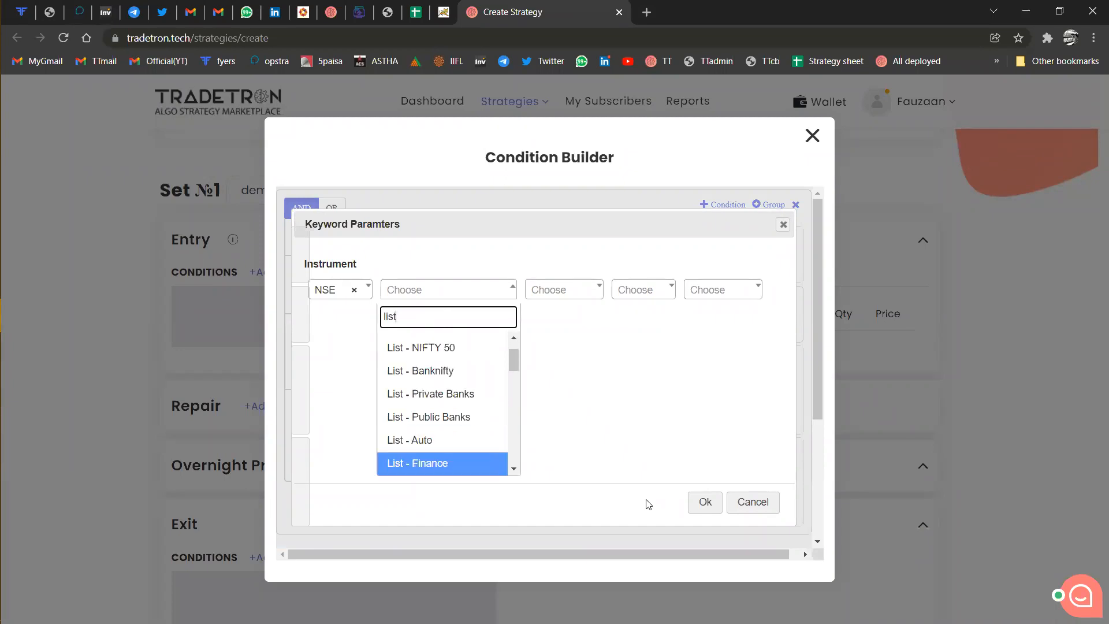
{"action": "key", "text": "Return"}
{"action": "key", "text": "Tab"}
{"action": "key", "text": "Tab"}
{"action": "key", "text": "Tab"}
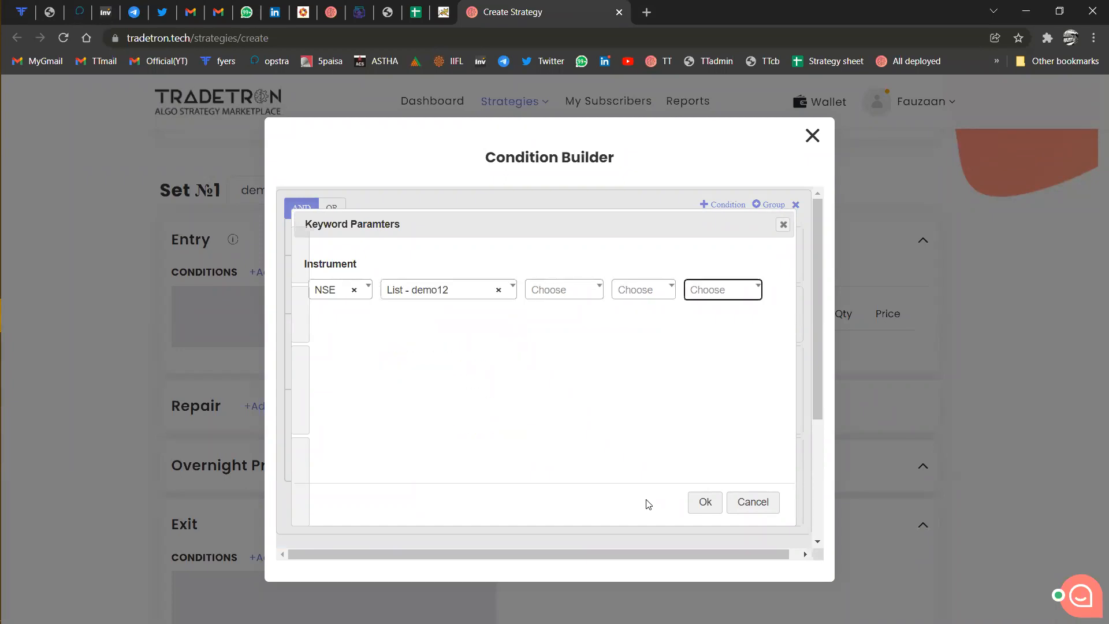
{"action": "key", "text": "Return"}
Submit the four entry conditions and review the RSI, volume and close-above-open rules.
{"action": "scroll", "coordinate": [639, 543], "scroll_direction": "down", "scroll_amount": 5}
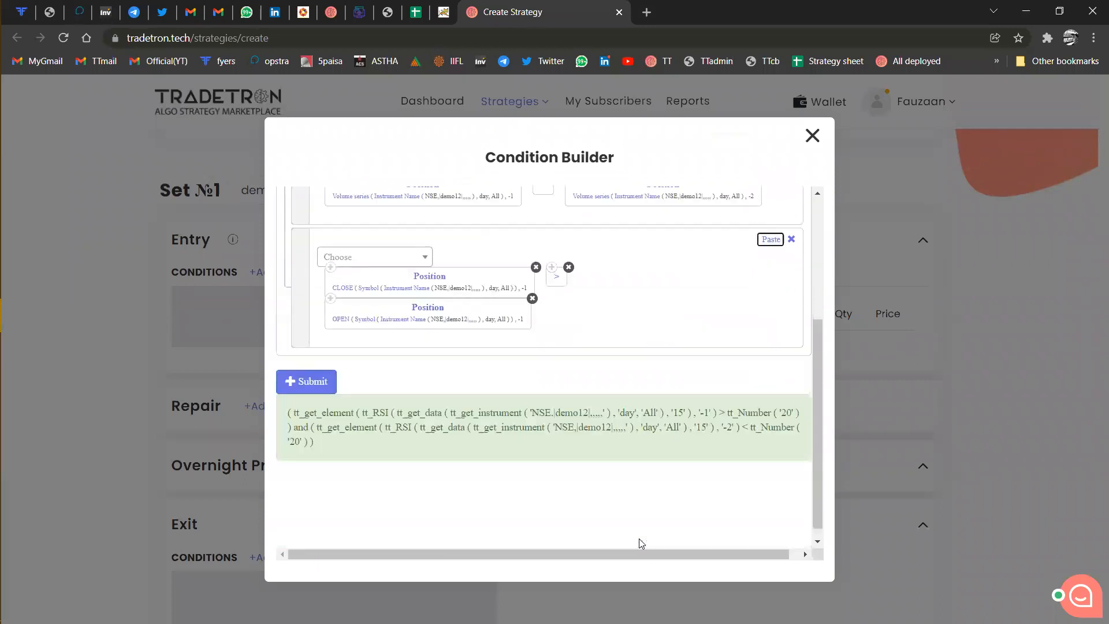
{"action": "left_click", "coordinate": [299, 381]}
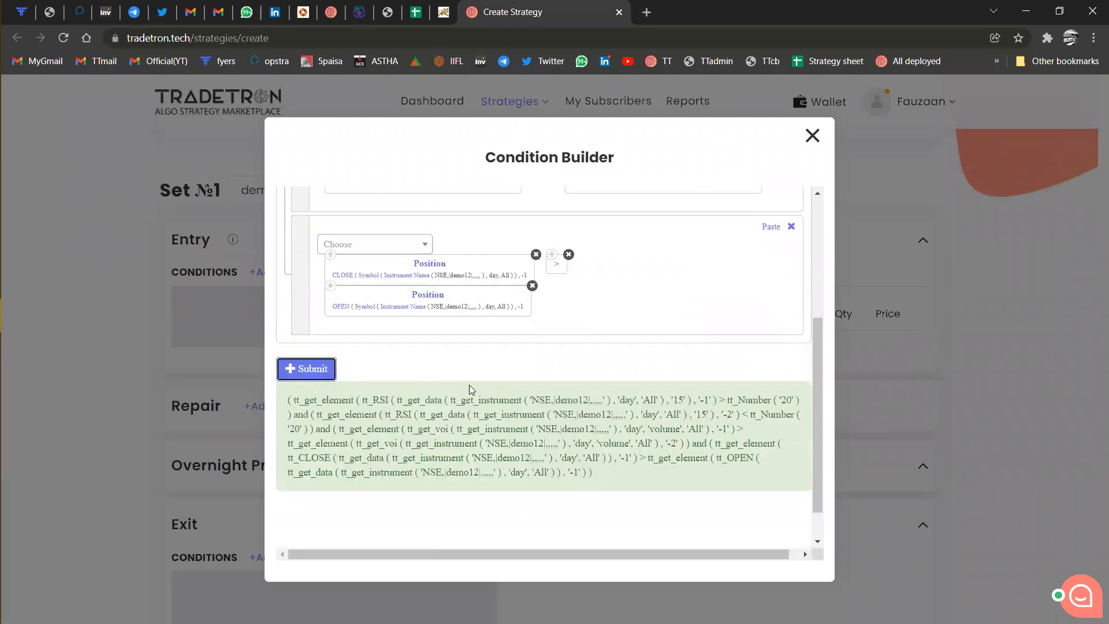
{"action": "scroll", "coordinate": [471, 391], "scroll_direction": "up", "scroll_amount": 5}
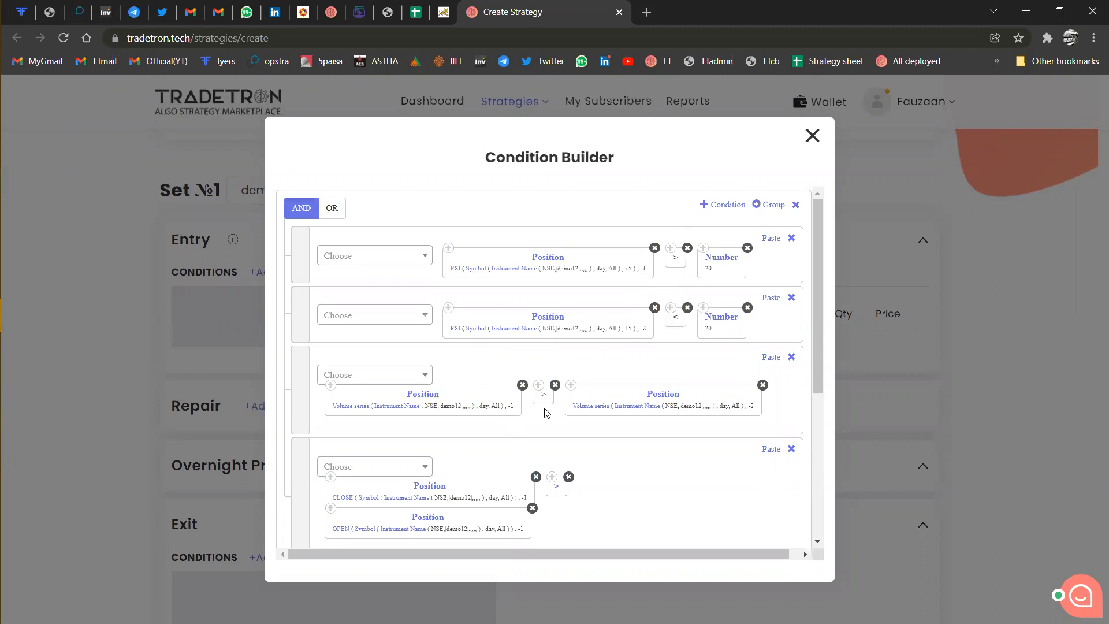
{"action": "scroll", "coordinate": [547, 412], "scroll_direction": "down", "scroll_amount": 2}
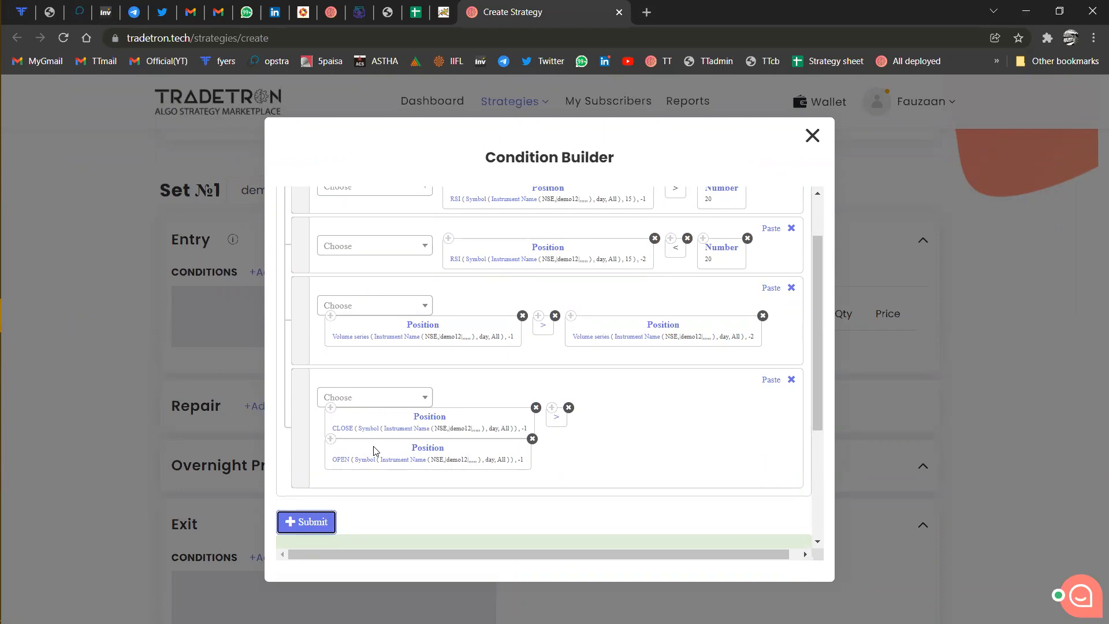
{"action": "scroll", "coordinate": [374, 450], "scroll_direction": "up", "scroll_amount": 2}
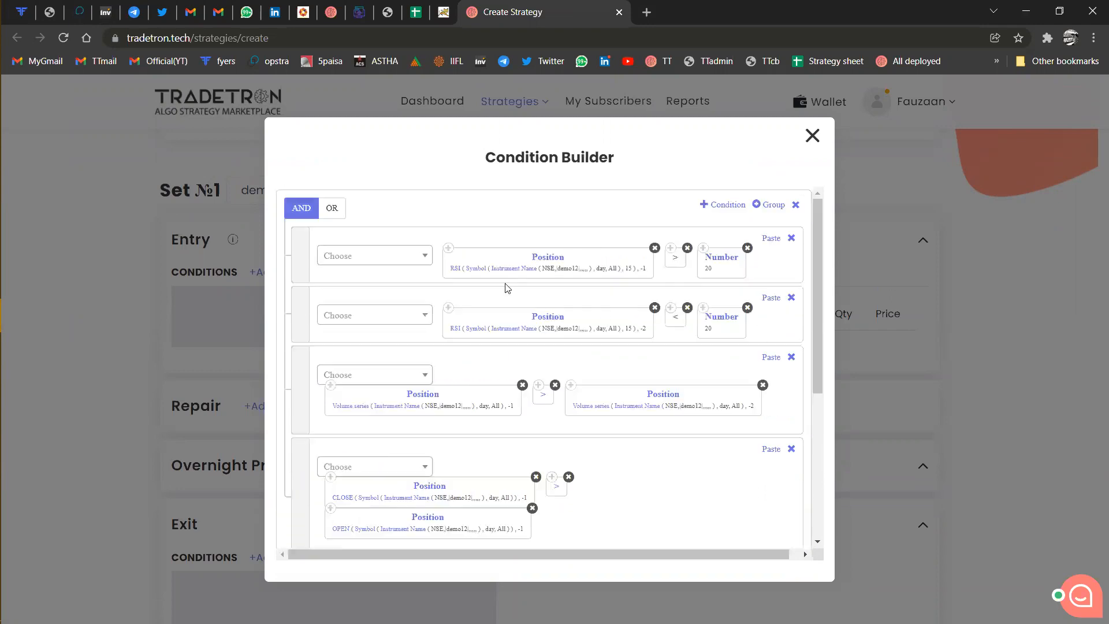
Close the entry condition builder and add a CNC Buy position of quantity 1 on the NSE stock list demo12.
{"action": "scroll", "coordinate": [489, 374], "scroll_direction": "down", "scroll_amount": 3}
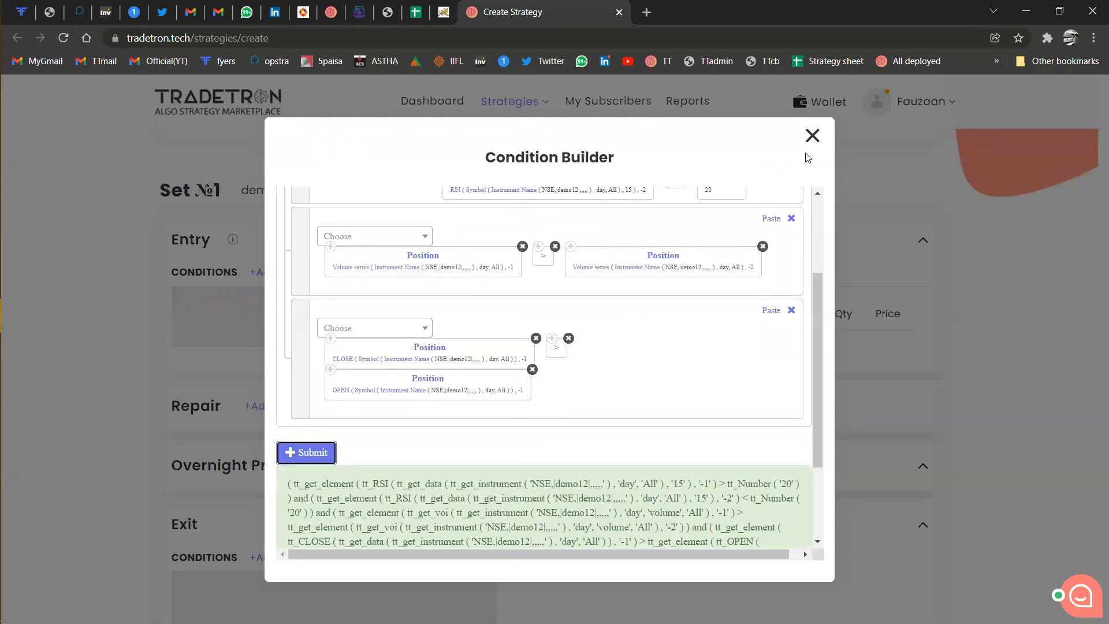
{"action": "left_click", "coordinate": [813, 137]}
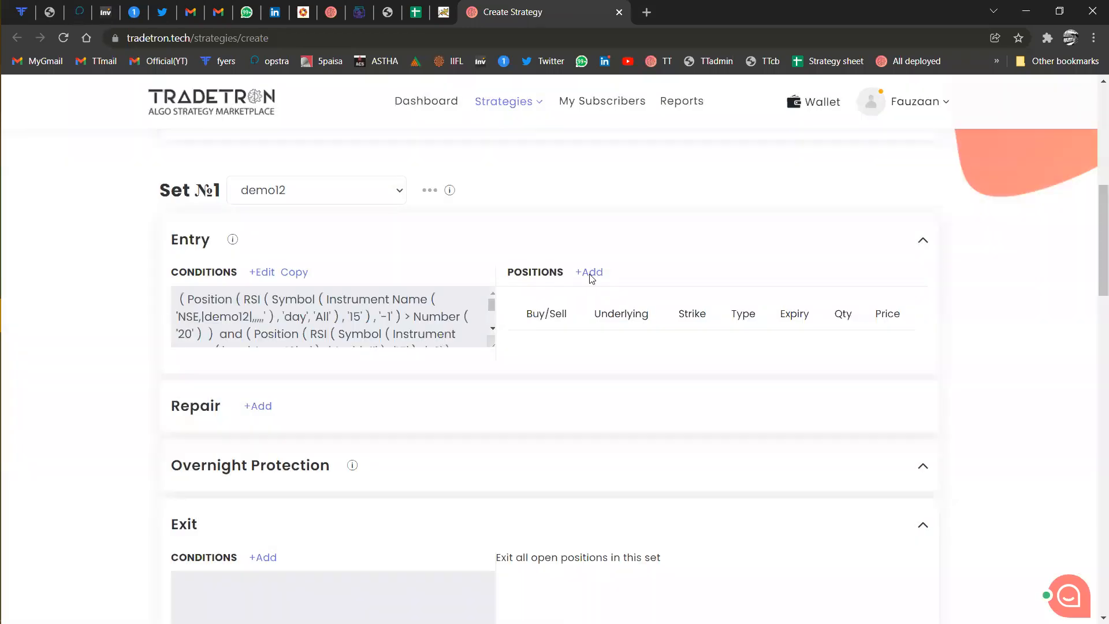
{"action": "left_click", "coordinate": [591, 273]}
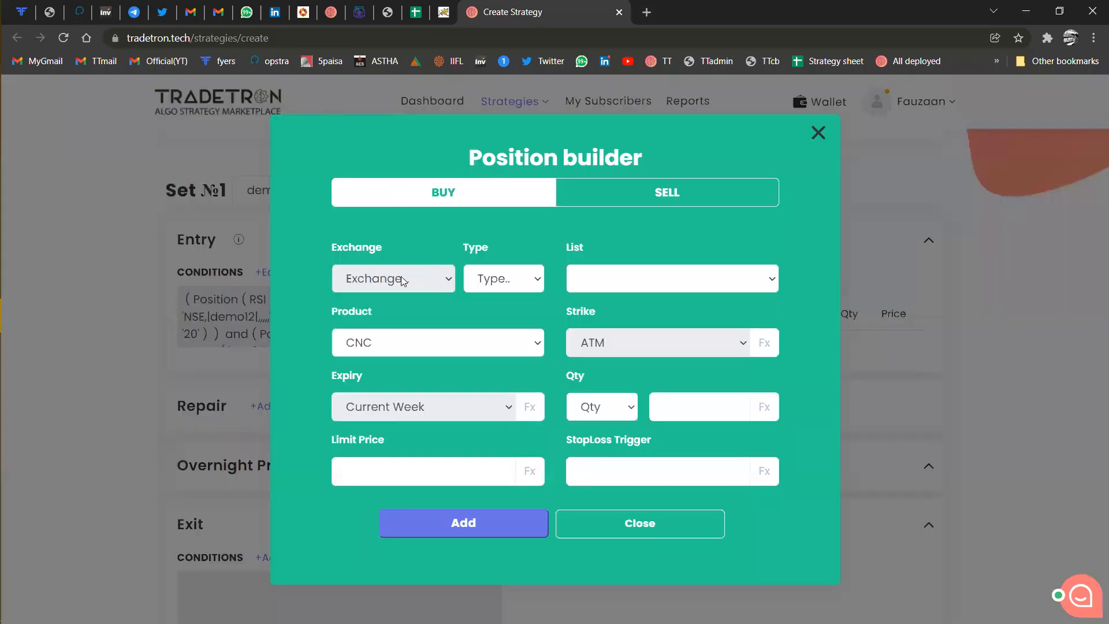
{"action": "left_click", "coordinate": [669, 410]}
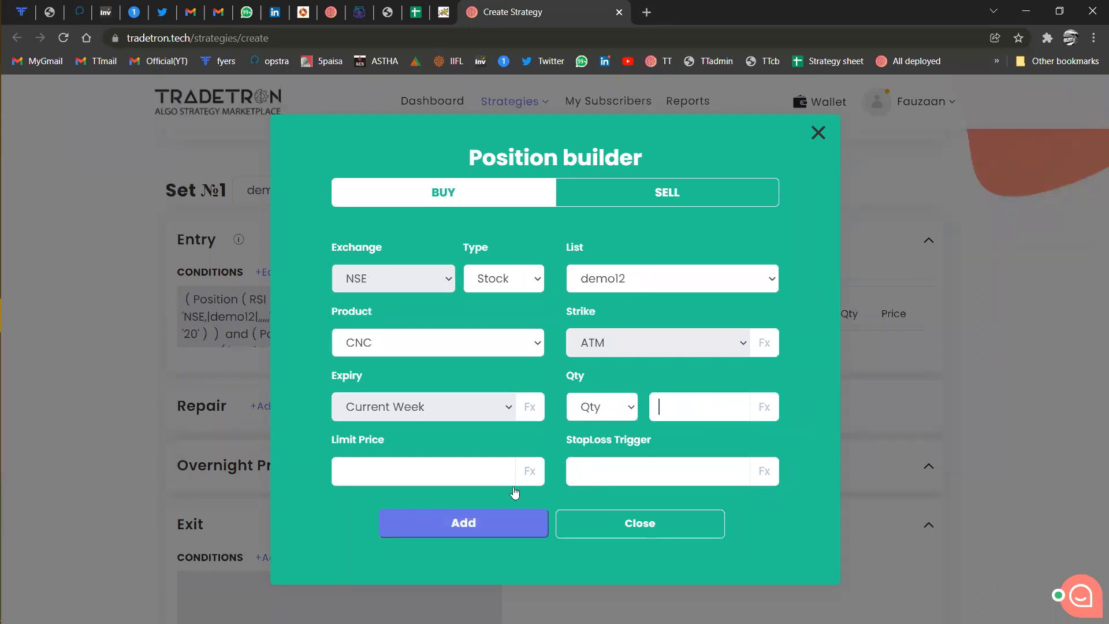
{"action": "type", "text": "1"}
{"action": "left_click", "coordinate": [506, 523]}
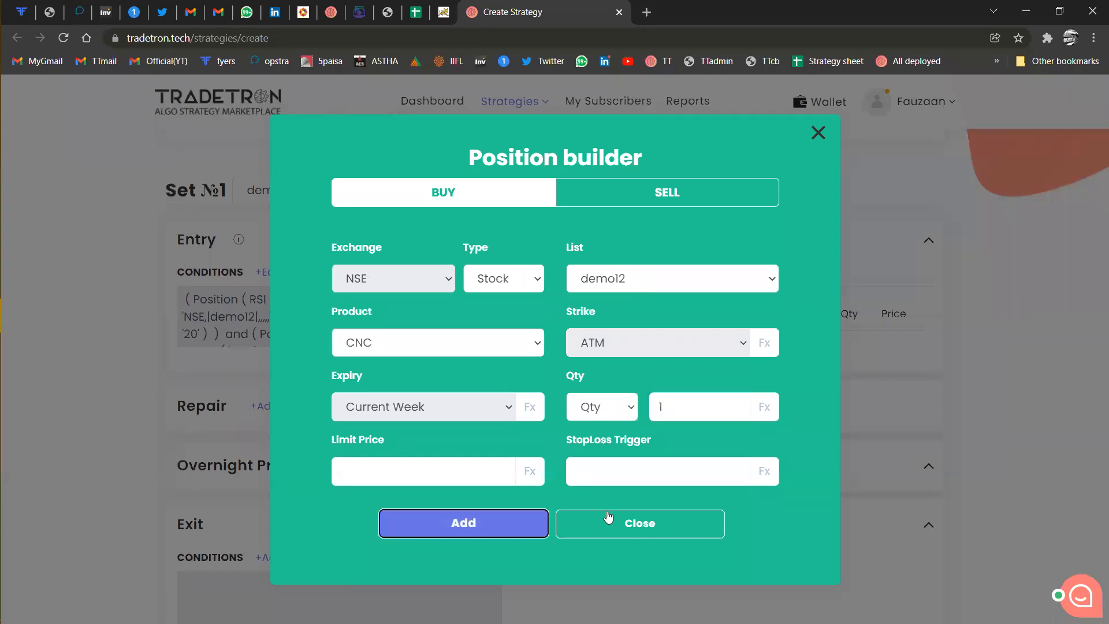
{"action": "left_click", "coordinate": [607, 511]}
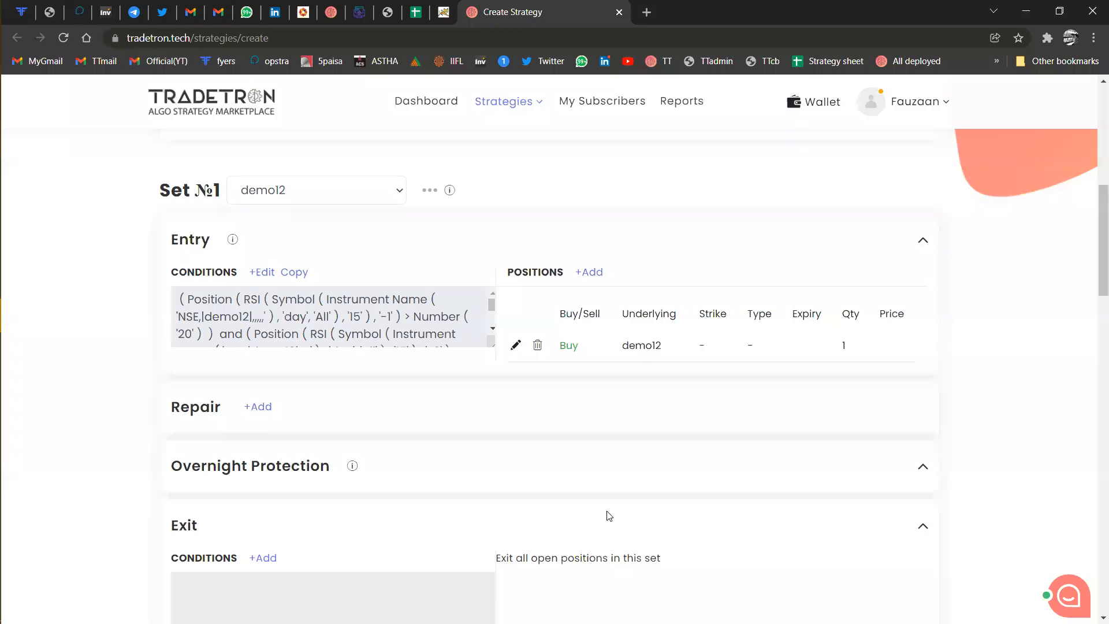
Edit the demo12 entry position and set its quantity to 2.
{"action": "left_click", "coordinate": [515, 347]}
{"action": "left_click", "coordinate": [667, 412]}
{"action": "key", "text": "BackSpace"}
{"action": "type", "text": "2"}
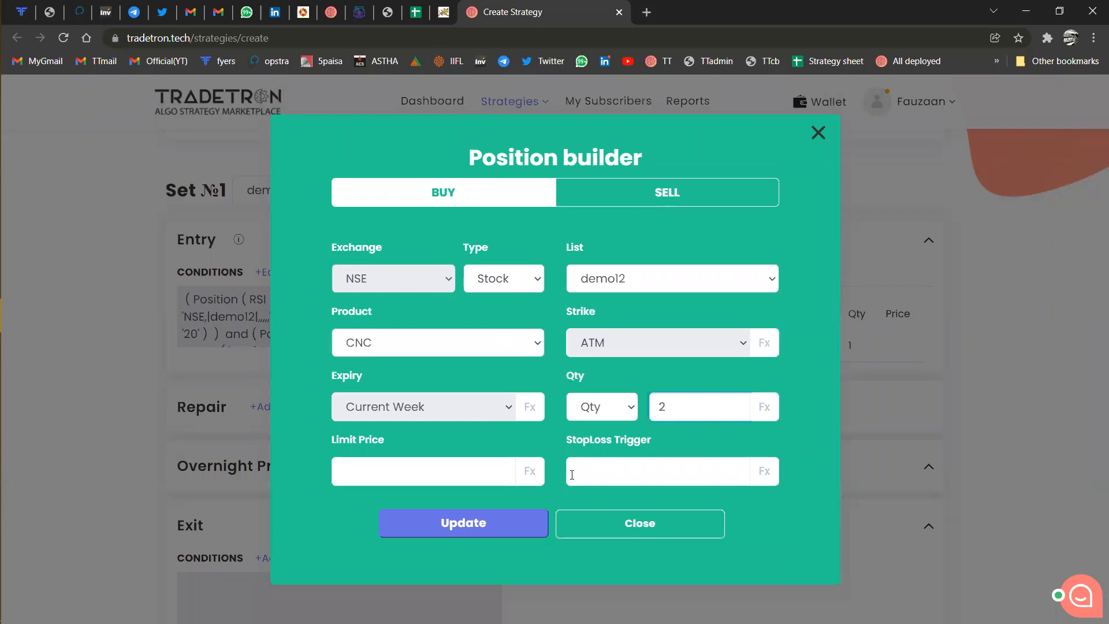
{"action": "left_click", "coordinate": [495, 520]}
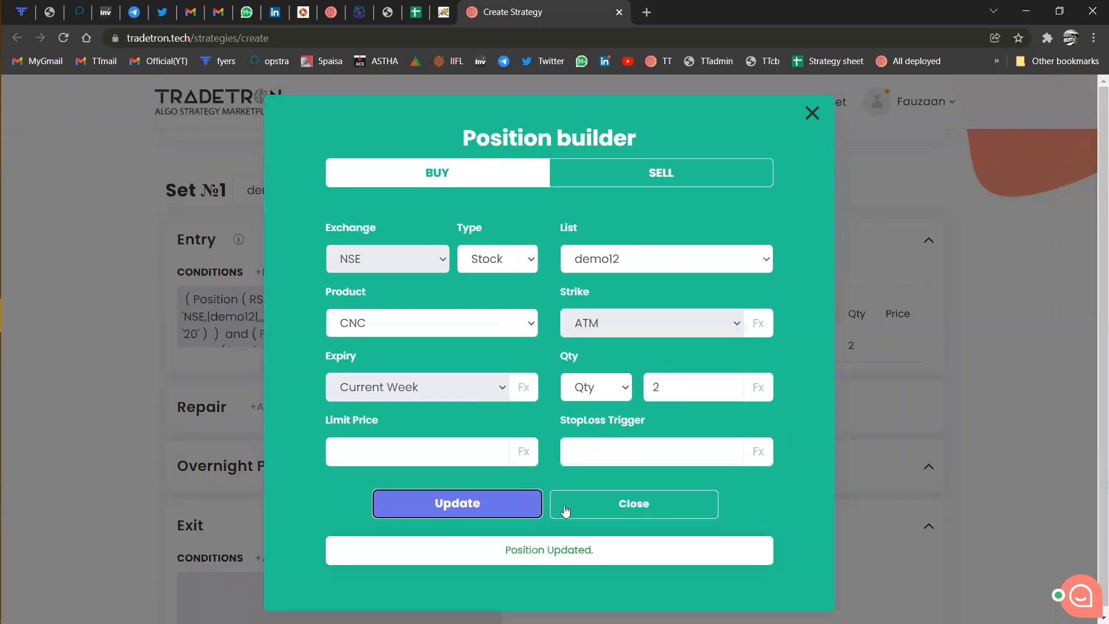
{"action": "left_click", "coordinate": [565, 511]}
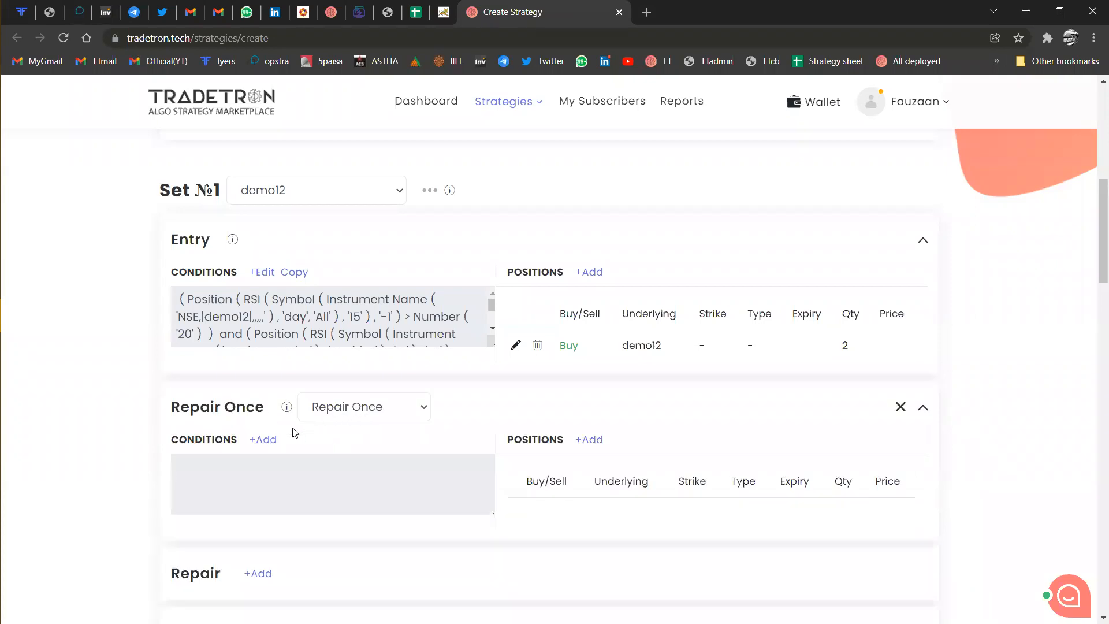
Start a Repair Once condition with an LTP block that uses Traded Instrument Name as its instrument.
{"action": "left_click", "coordinate": [267, 441]}
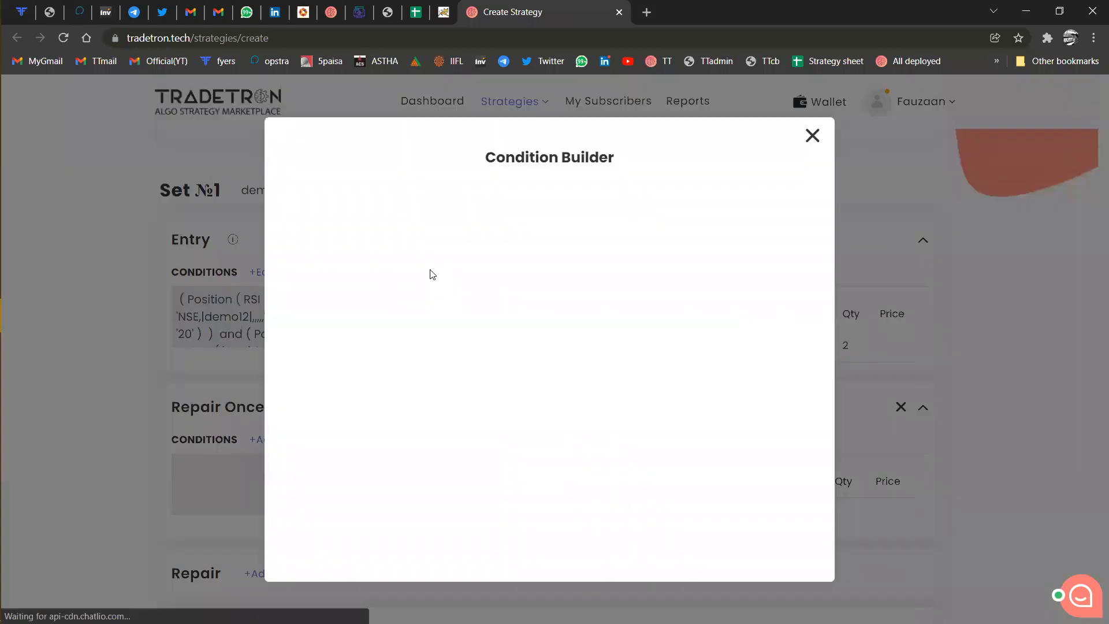
{"action": "left_click", "coordinate": [415, 236]}
{"action": "type", "text": "ltp"}
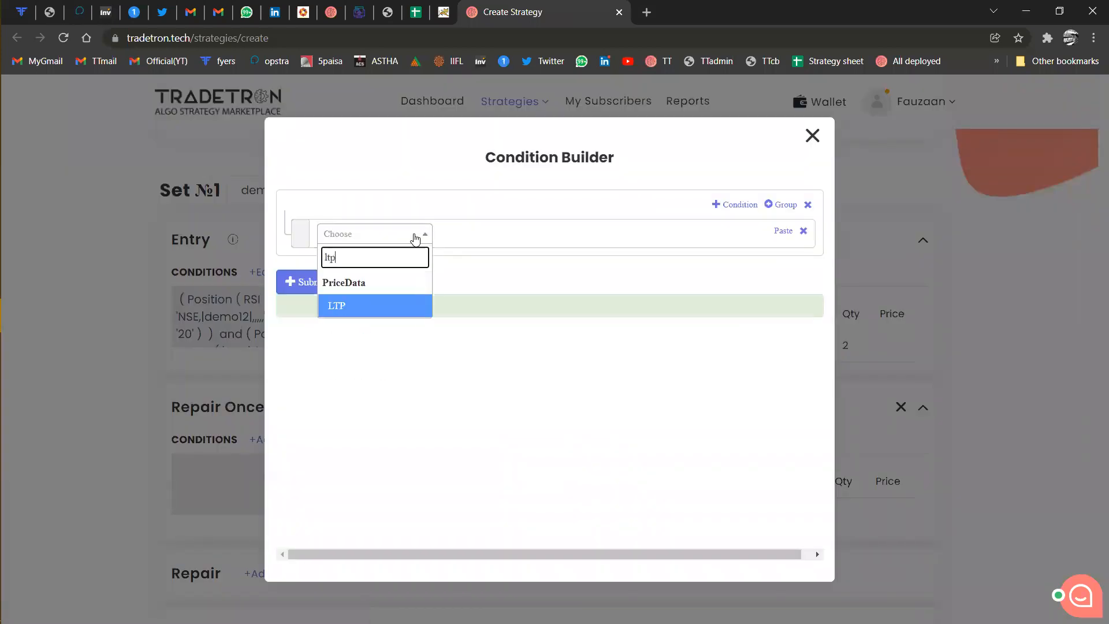
{"action": "key", "text": "Return"}
{"action": "key", "text": "Return"}
{"action": "key", "text": "Down"}
{"action": "key", "text": "Down"}
{"action": "key", "text": "Return"}
{"action": "key", "text": "Tab"}
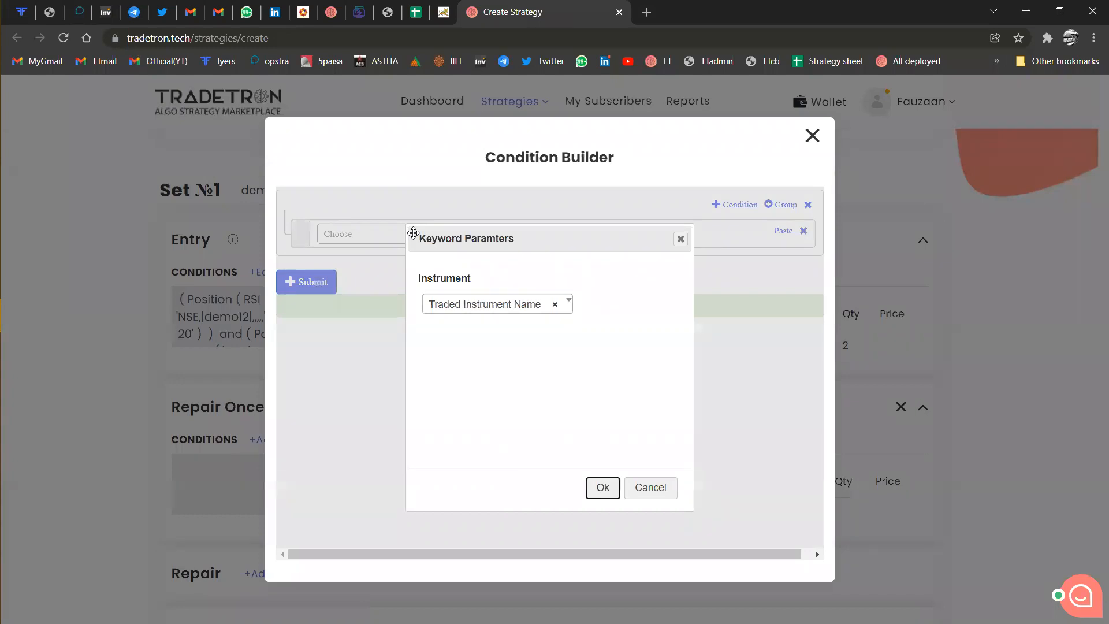
{"action": "key", "text": "Return"}
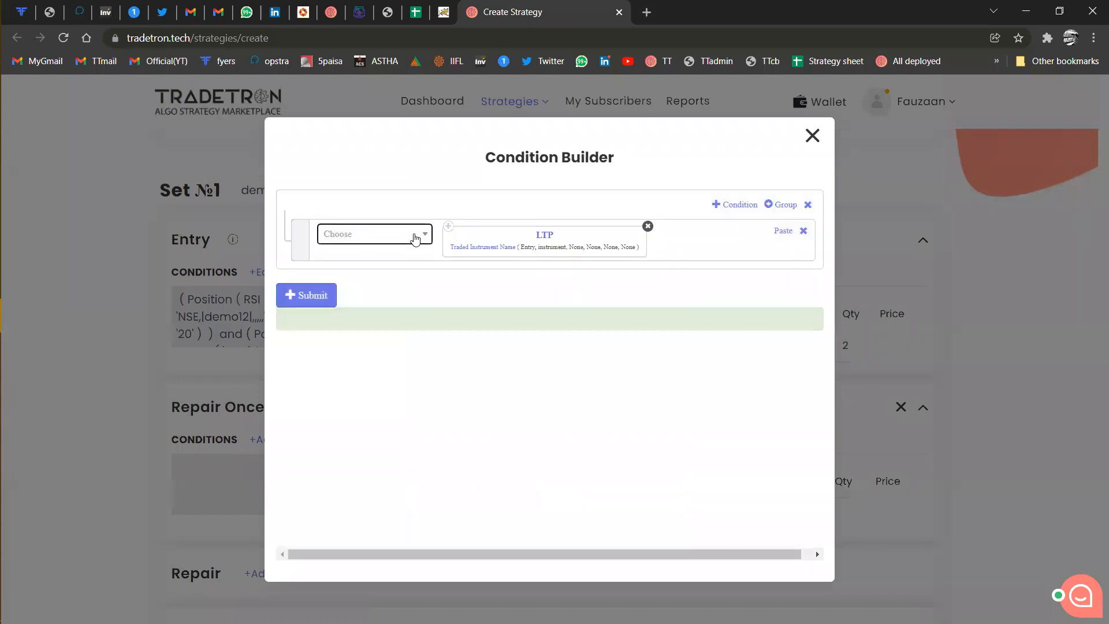
Set the underlying of the Traded Instrument Name inside the LTP block to List - demo12.
{"action": "left_click", "coordinate": [465, 249]}
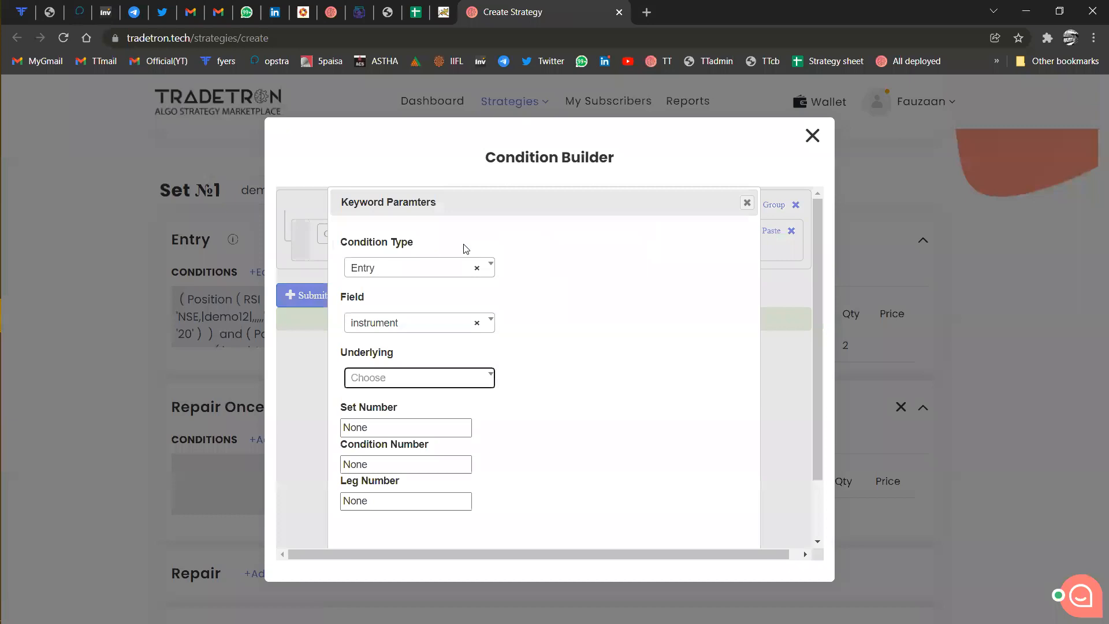
{"action": "type", "text": "list"}
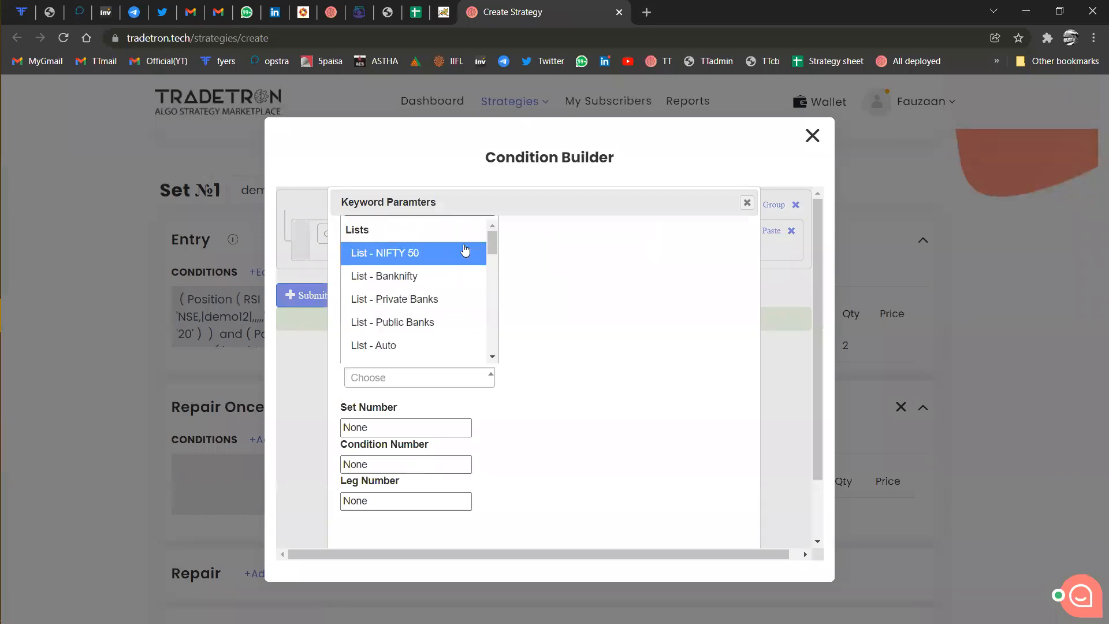
{"action": "key", "text": "Down"}
{"action": "key", "text": "Down"}
{"action": "key", "text": "Down"}
{"action": "key", "text": "Down"}
{"action": "key", "text": "Down"}
{"action": "key", "text": "Down"}
{"action": "key", "text": "Down"}
{"action": "key", "text": "Down"}
{"action": "key", "text": "Down"}
{"action": "key", "text": "Down"}
{"action": "key", "text": "Down"}
{"action": "key", "text": "Down"}
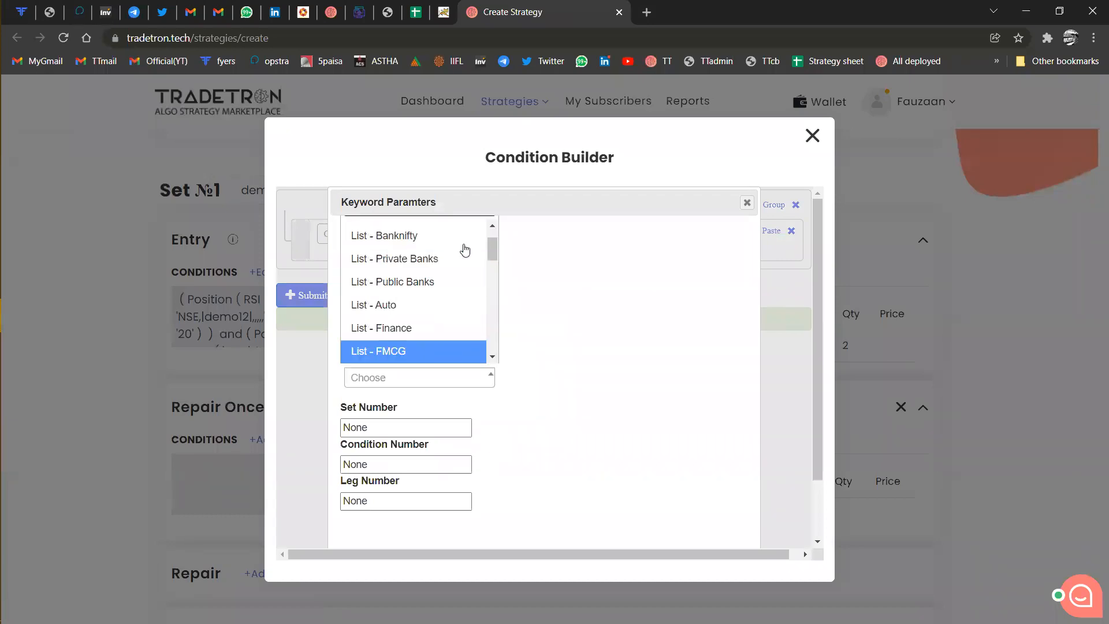
{"action": "key", "text": "Down"}
{"action": "key", "text": "Down"}
{"action": "key", "text": "Down"}
{"action": "key", "text": "Down"}
{"action": "key", "text": "Down"}
{"action": "key", "text": "Down"}
{"action": "key", "text": "Down"}
{"action": "key", "text": "Down"}
{"action": "key", "text": "Down"}
{"action": "key", "text": "Down"}
{"action": "key", "text": "Down"}
{"action": "key", "text": "Down"}
{"action": "key", "text": "Down"}
{"action": "key", "text": "Down"}
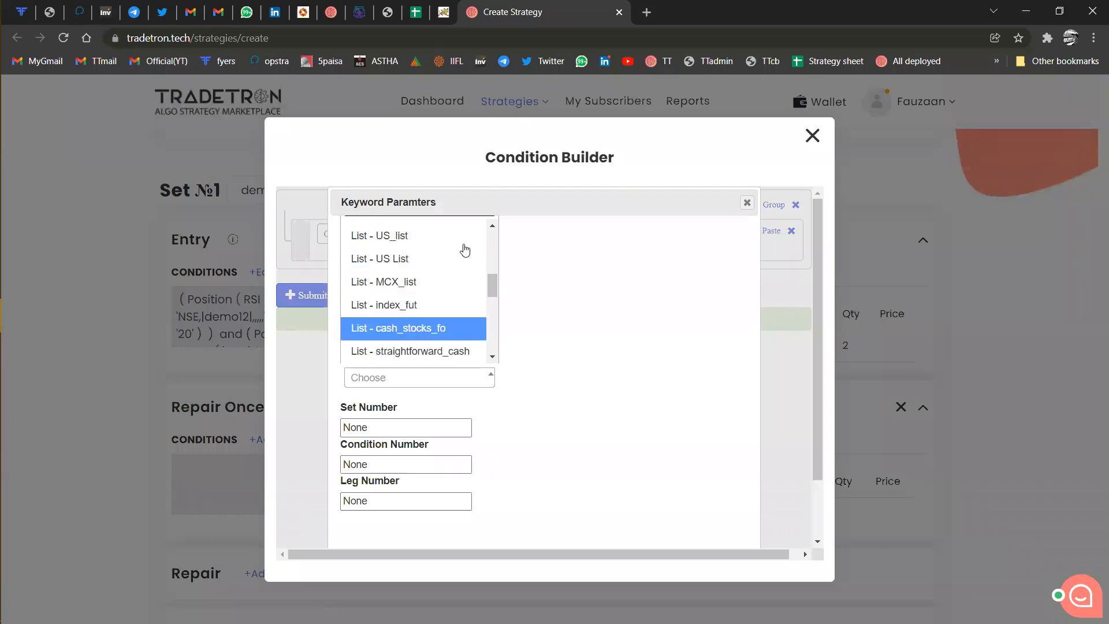
{"action": "key", "text": "Down"}
{"action": "key", "text": "Down"}
{"action": "key", "text": "Down"}
{"action": "key", "text": "Down"}
{"action": "key", "text": "Down"}
{"action": "key", "text": "Down"}
{"action": "key", "text": "Down"}
{"action": "key", "text": "Down"}
{"action": "key", "text": "Down"}
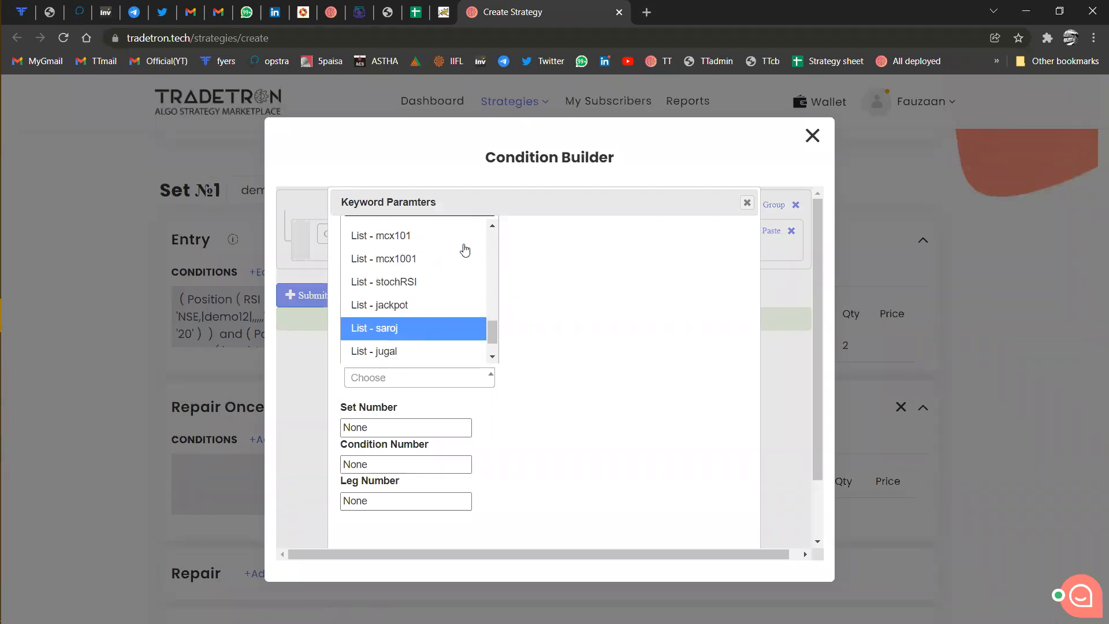
{"action": "key", "text": "Return"}
Set the set number, condition number and leg number of the LTP block's traded instrument to 1 each.
{"action": "key", "text": "Tab"}
{"action": "type", "text": "1"}
{"action": "key", "text": "Tab"}
{"action": "type", "text": "1"}
{"action": "key", "text": "Tab"}
{"action": "type", "text": "1"}
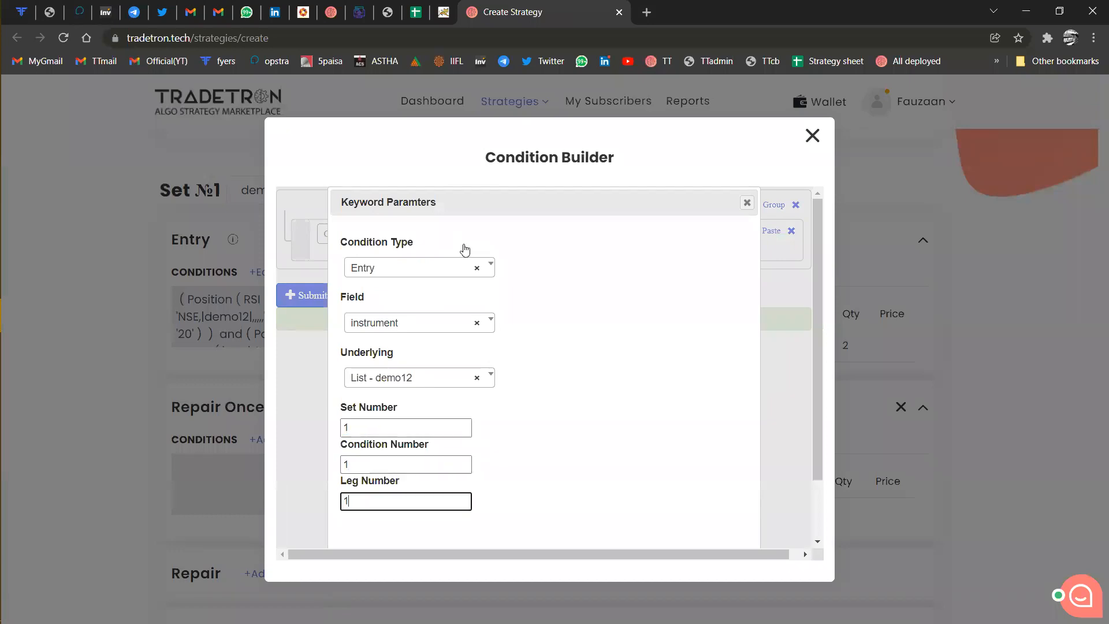
{"action": "key", "text": "Tab"}
{"action": "key", "text": "Return"}
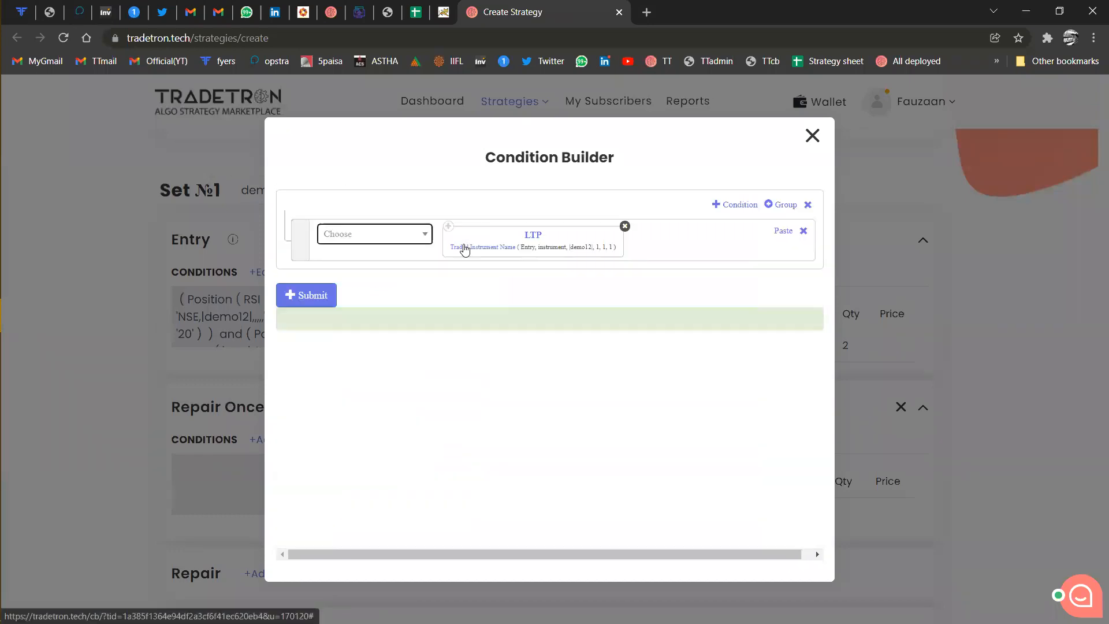
Append a greater-than operator after the LTP block in the repair condition.
{"action": "left_click", "coordinate": [426, 235]}
{"action": "type", "text": ">"}
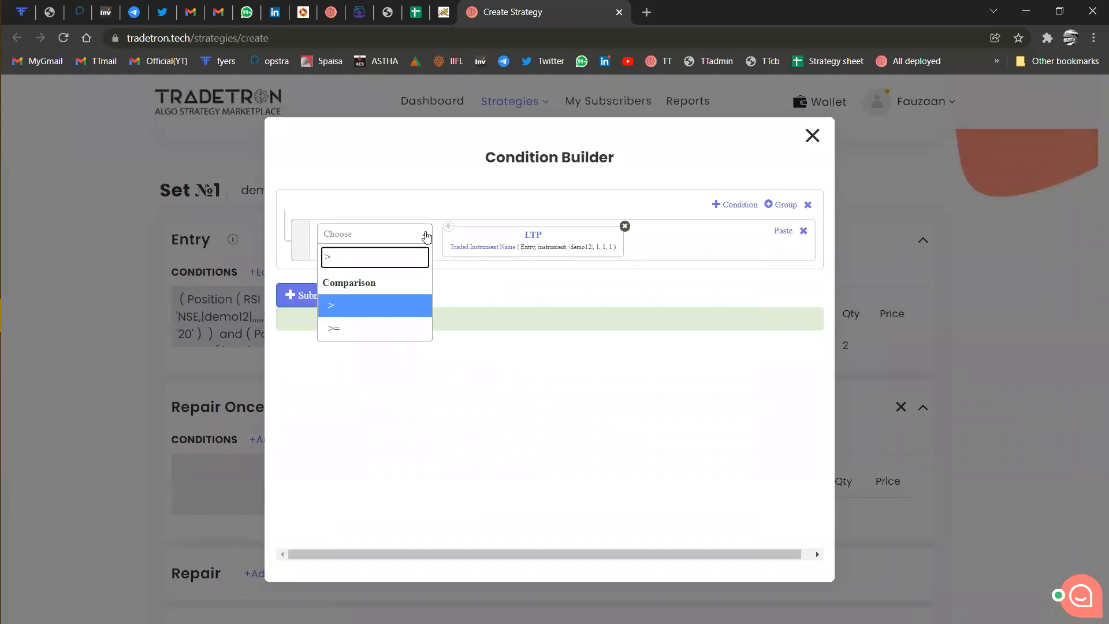
{"action": "key", "text": "Return"}
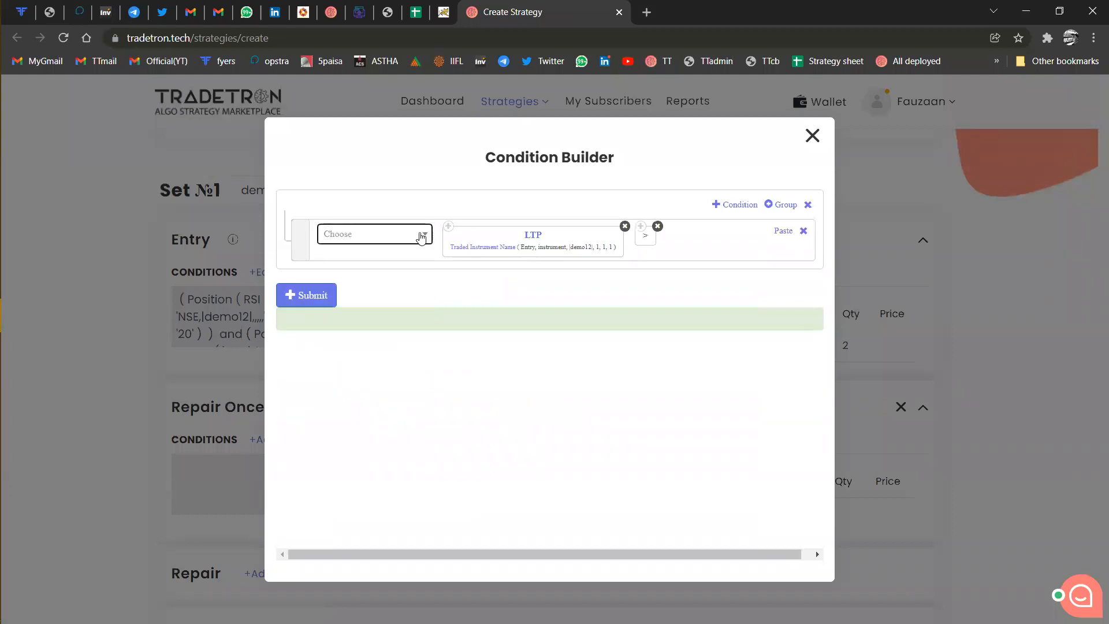
Insert a Traded Instrument block after the greater-than operator, keeping condition type Entry and field price.
{"action": "left_click", "coordinate": [422, 235]}
{"action": "type", "text": "trade"}
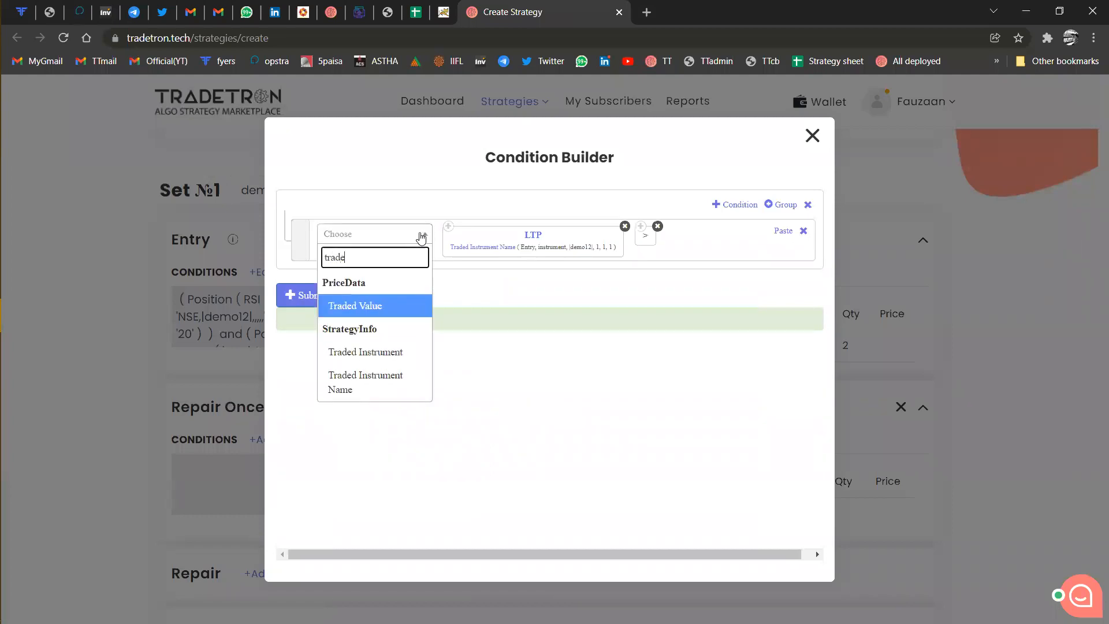
{"action": "key", "text": "Down"}
{"action": "key", "text": "Down"}
{"action": "key", "text": "Up"}
{"action": "key", "text": "Return"}
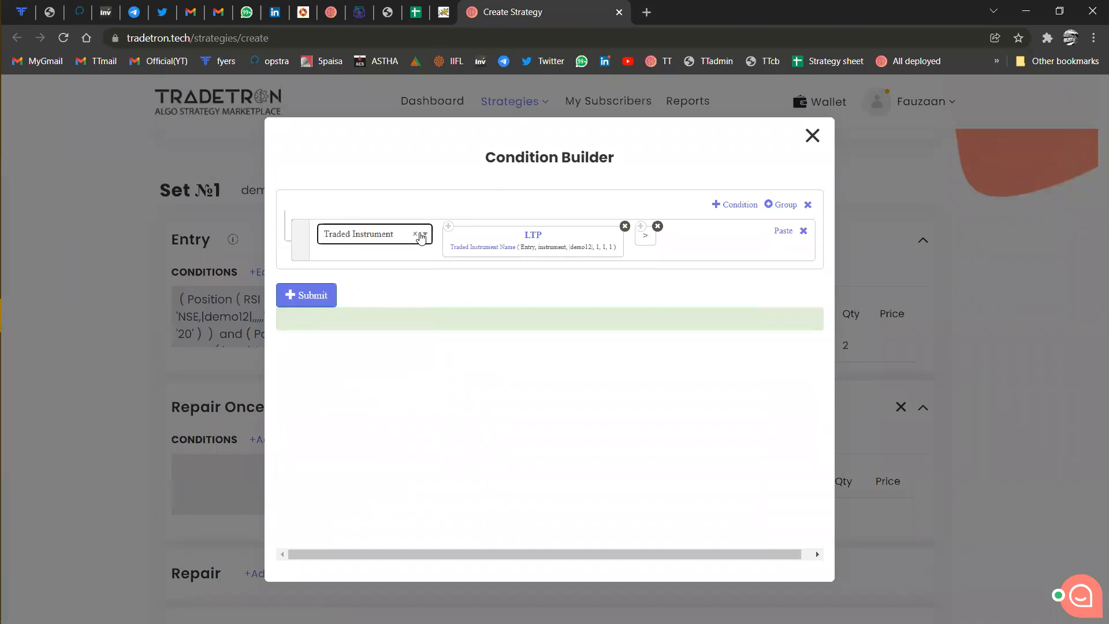
{"action": "key", "text": "Tab"}
{"action": "key", "text": "Tab"}
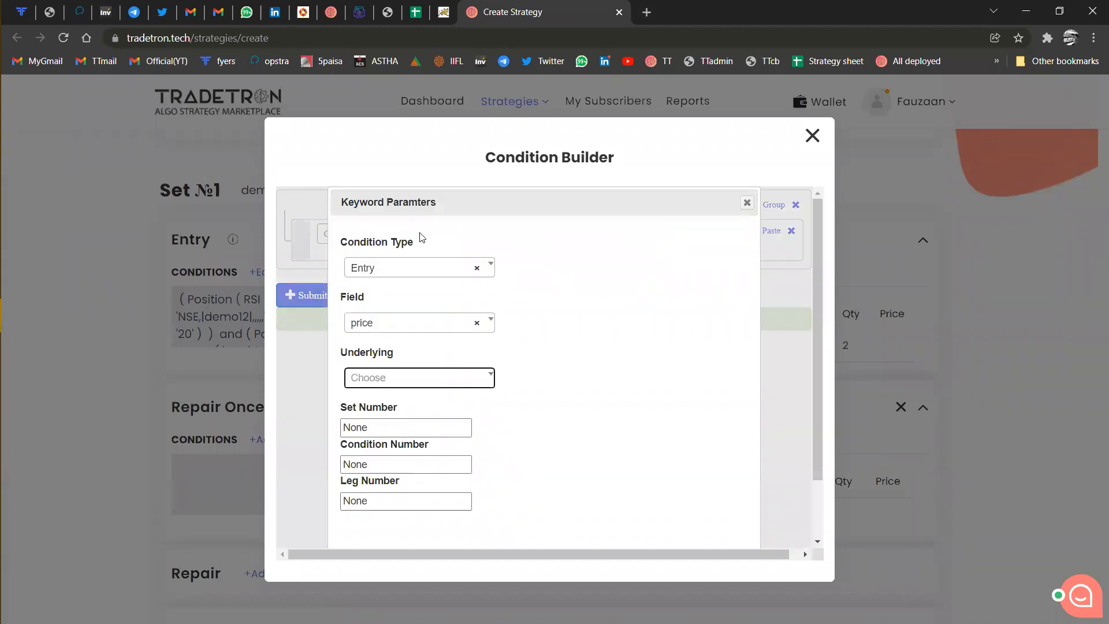
Choose List - demo12 as the underlying of the Traded Instrument price block.
{"action": "key", "text": "Down"}
{"action": "type", "text": "ist"}
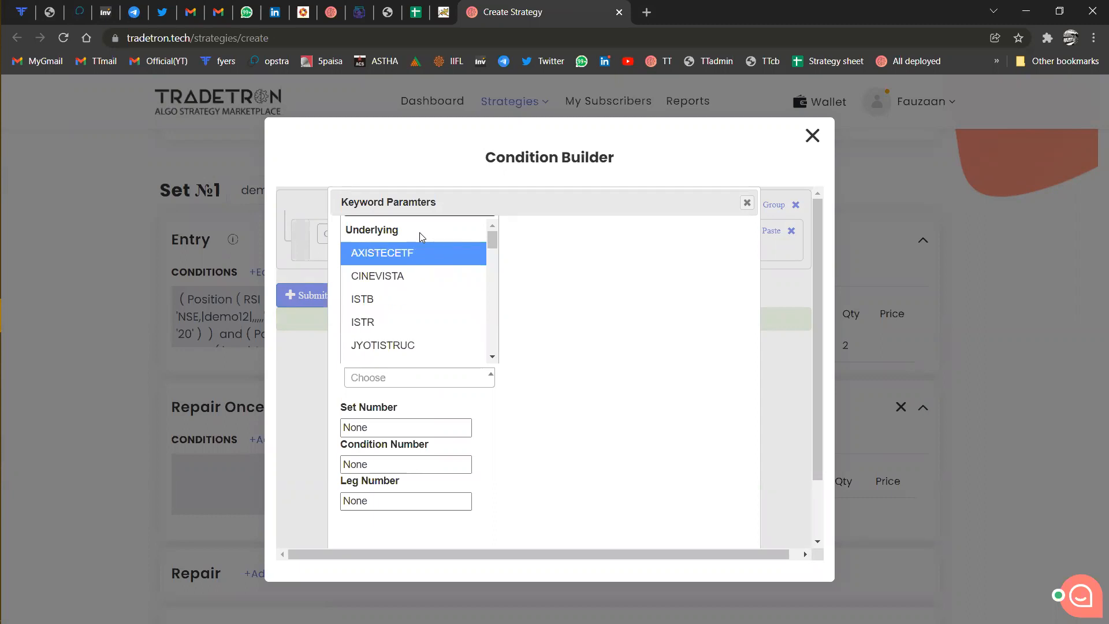
{"action": "type", "text": "t"}
{"action": "key", "text": "BackSpace"}
{"action": "key", "text": "BackSpace"}
{"action": "key", "text": "BackSpace"}
{"action": "key", "text": "BackSpace"}
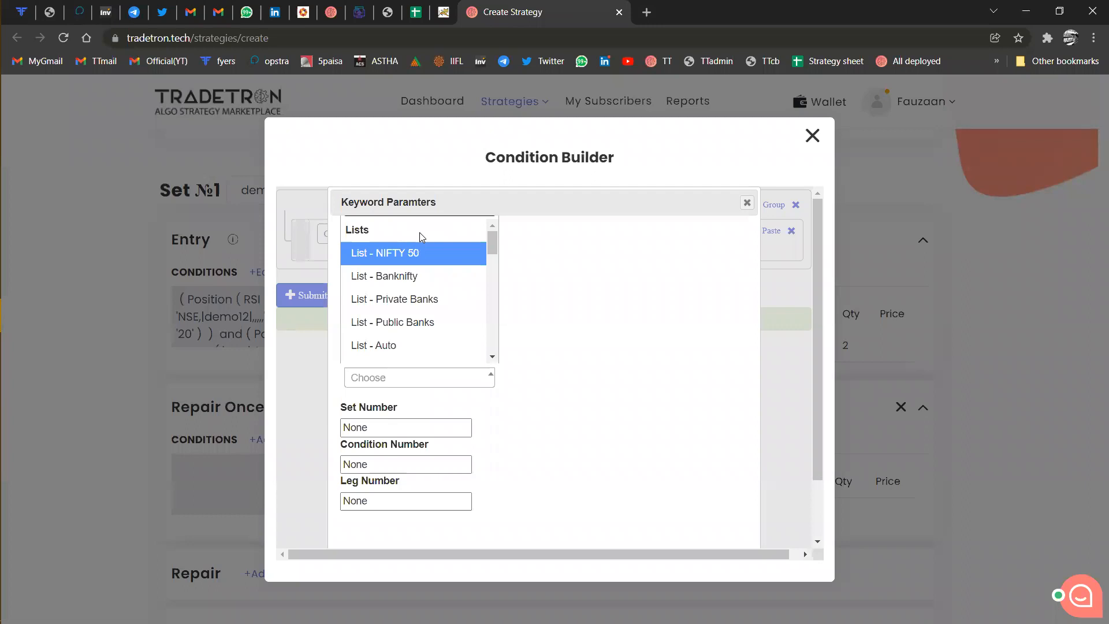
{"action": "type", "text": "list - de"}
{"action": "key", "text": "Return"}
Enter 1 as the set, condition and leg number of the Traded Instrument price block and confirm its parameters.
{"action": "key", "text": "Tab"}
{"action": "type", "text": "1"}
{"action": "key", "text": "Tab"}
{"action": "type", "text": "1"}
{"action": "key", "text": "Tab"}
{"action": "type", "text": "1"}
{"action": "key", "text": "Return"}
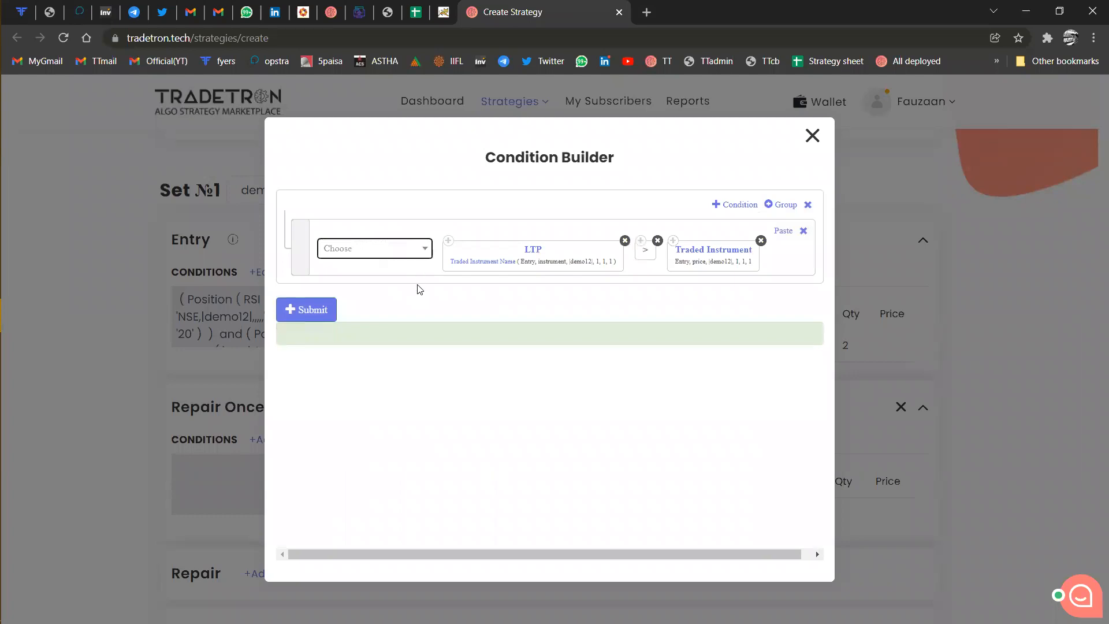
Append a multiplication operator after the Traded Instrument block and open the keyword choice for the next block.
{"action": "key", "text": "Return"}
{"action": "type", "text": "*"}
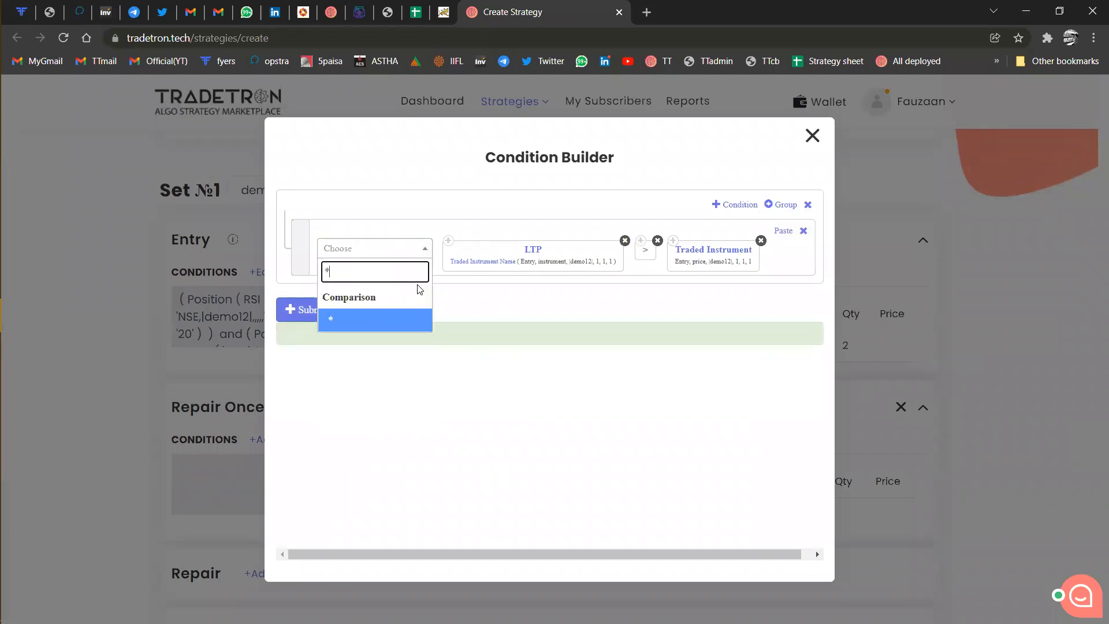
{"action": "key", "text": "Return"}
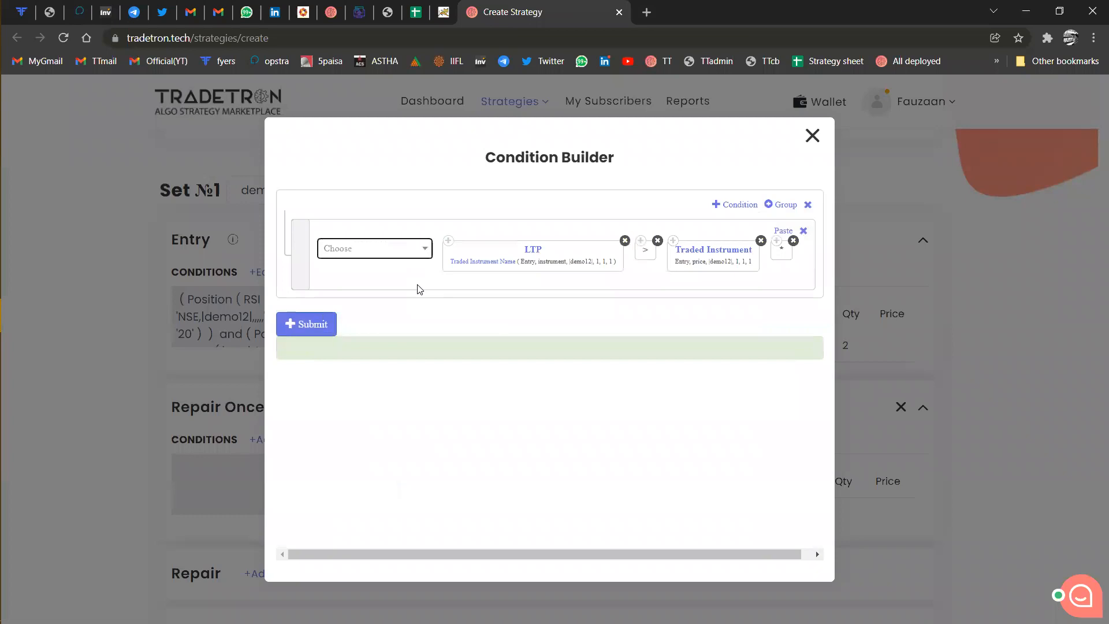
{"action": "key", "text": "Return"}
{"action": "type", "text": "1"}
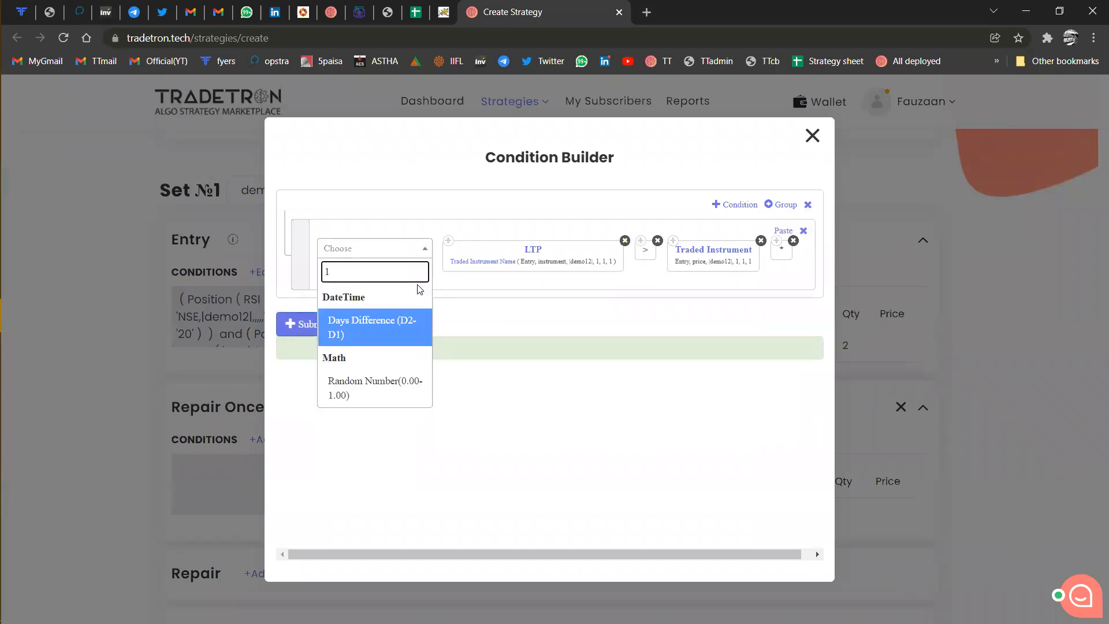
{"action": "type", "text": ".05"}
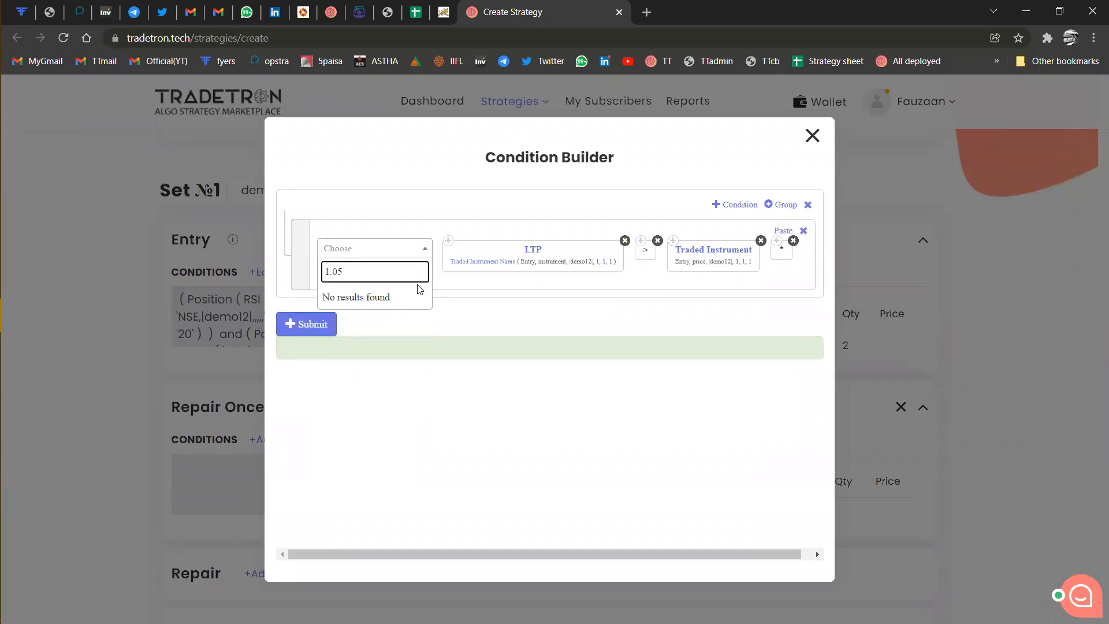
{"action": "key", "text": "BackSpace"}
{"action": "key", "text": "BackSpace"}
{"action": "key", "text": "BackSpace"}
{"action": "key", "text": "BackSpace"}
Add a Number block with value 1.05 after the multiplication operator and submit the repair condition.
{"action": "type", "text": "number"}
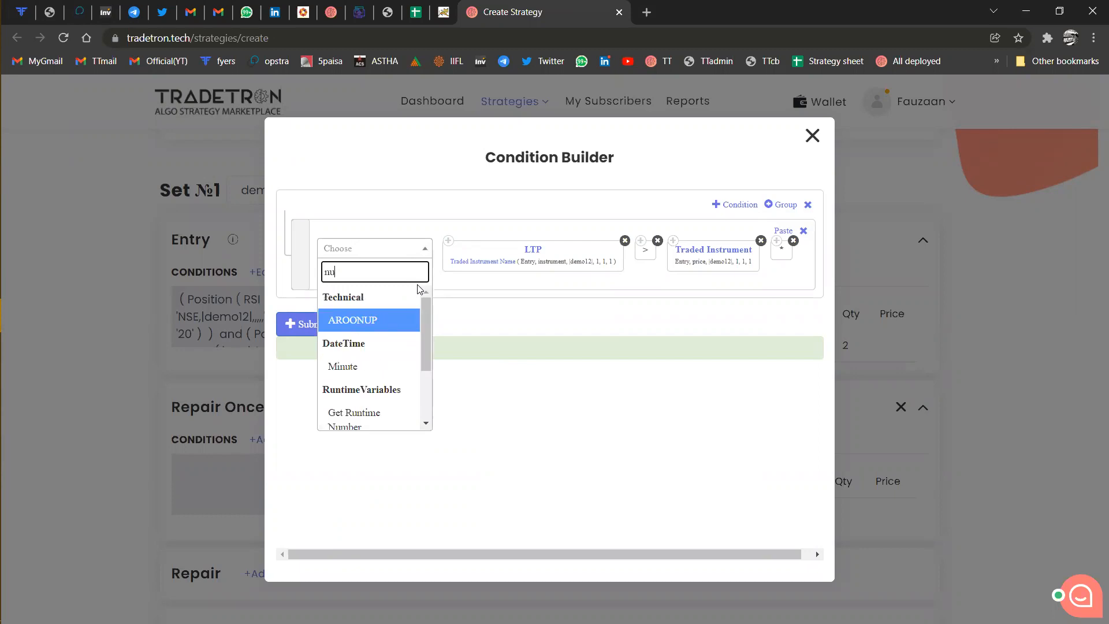
{"action": "key", "text": "Return"}
{"action": "type", "text": "1.05"}
{"action": "key", "text": "Return"}
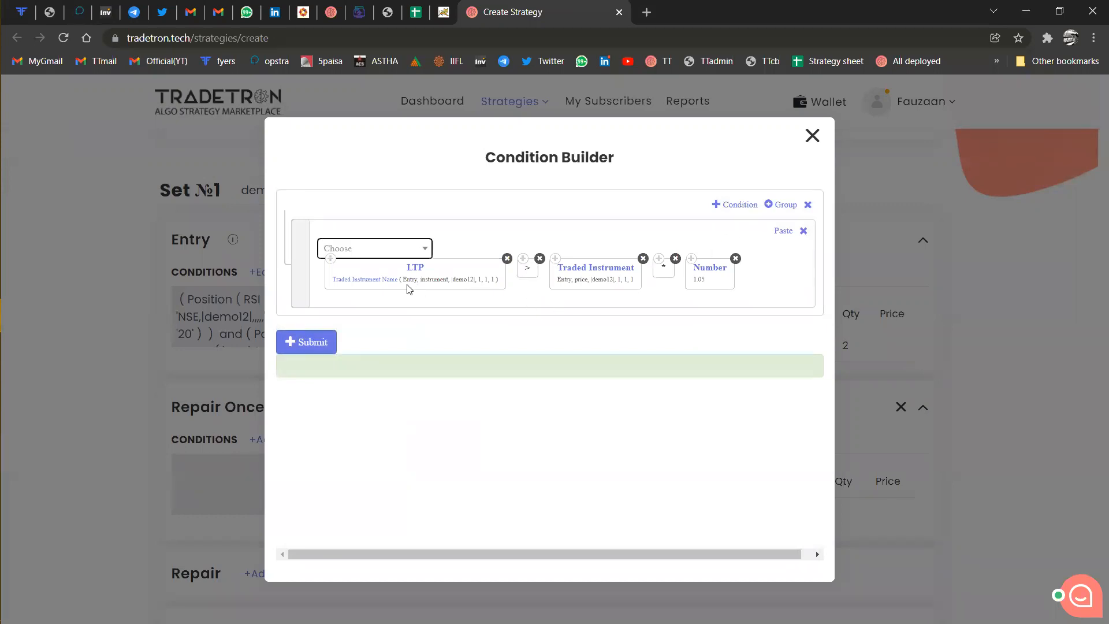
{"action": "left_click", "coordinate": [331, 347]}
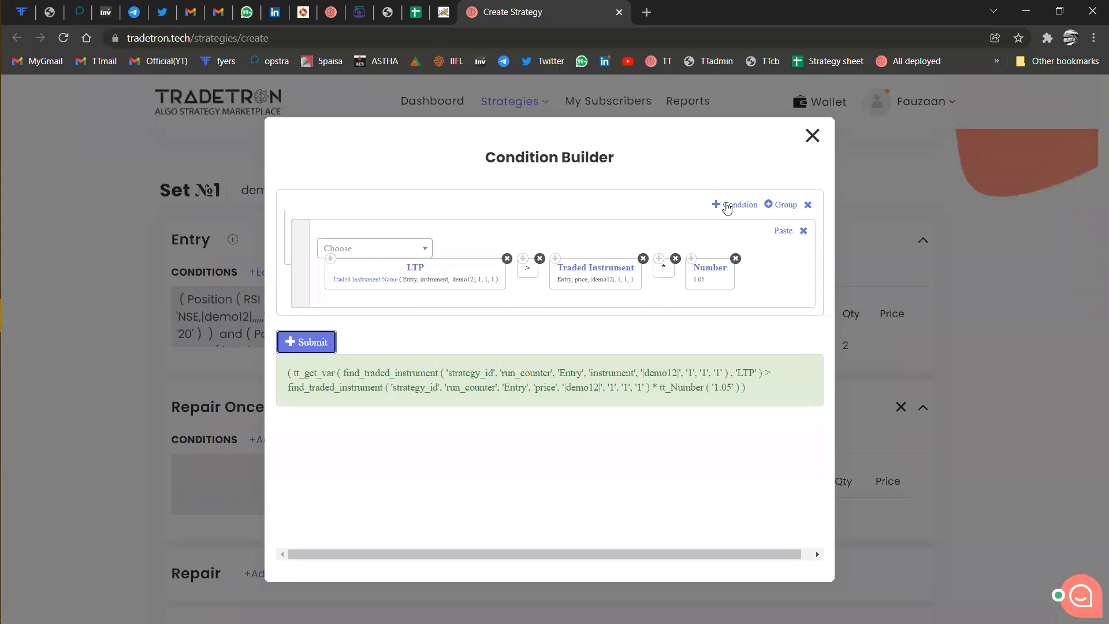
Close the condition builder and add a Sell position with quantity 1 on list demo12 to the Repair Once section.
{"action": "left_click", "coordinate": [812, 136]}
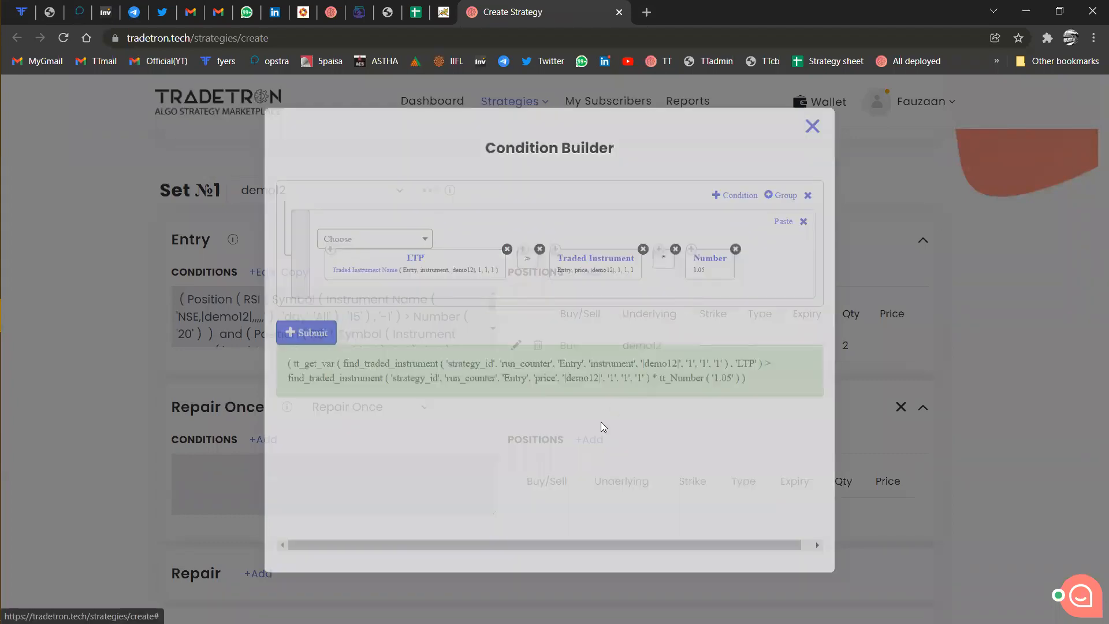
{"action": "left_click", "coordinate": [594, 443]}
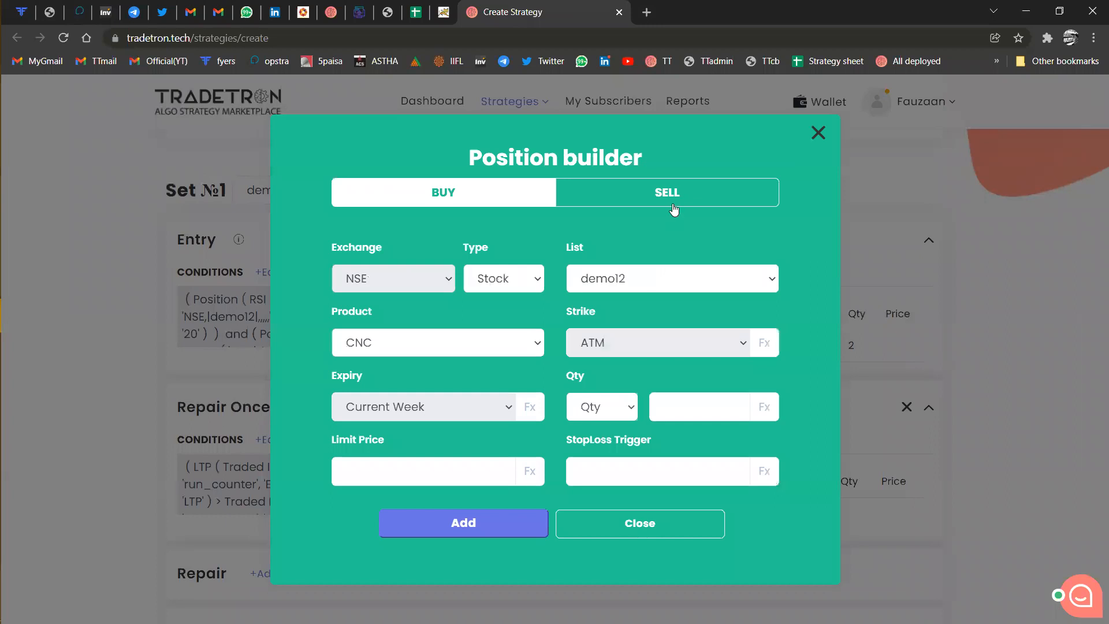
{"action": "left_click", "coordinate": [601, 200]}
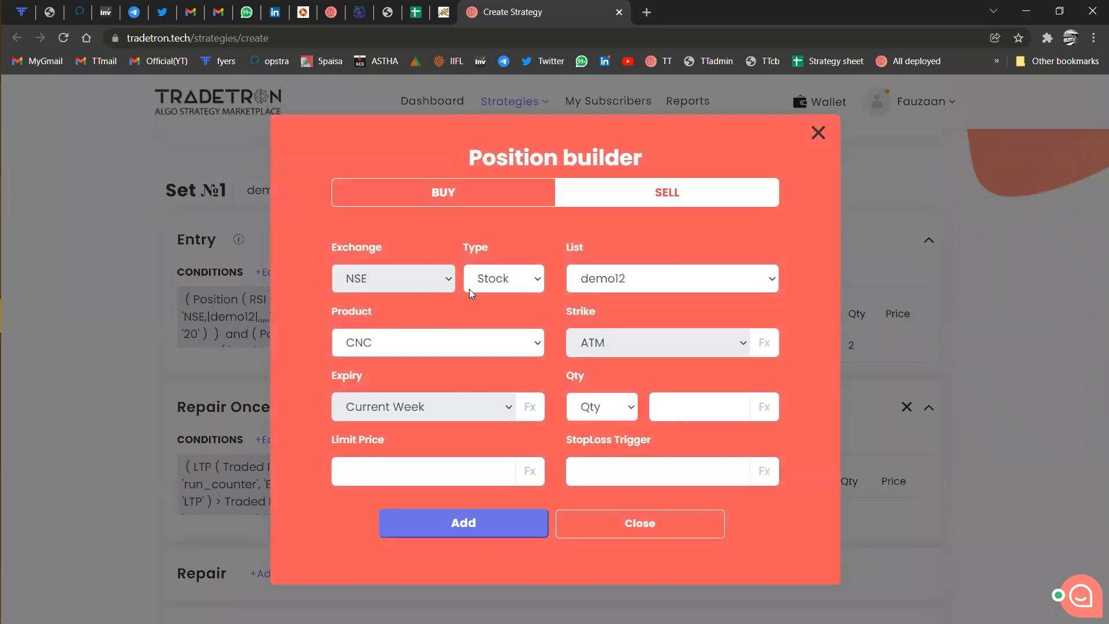
{"action": "left_click", "coordinate": [659, 405]}
{"action": "type", "text": "1"}
{"action": "left_click", "coordinate": [474, 524]}
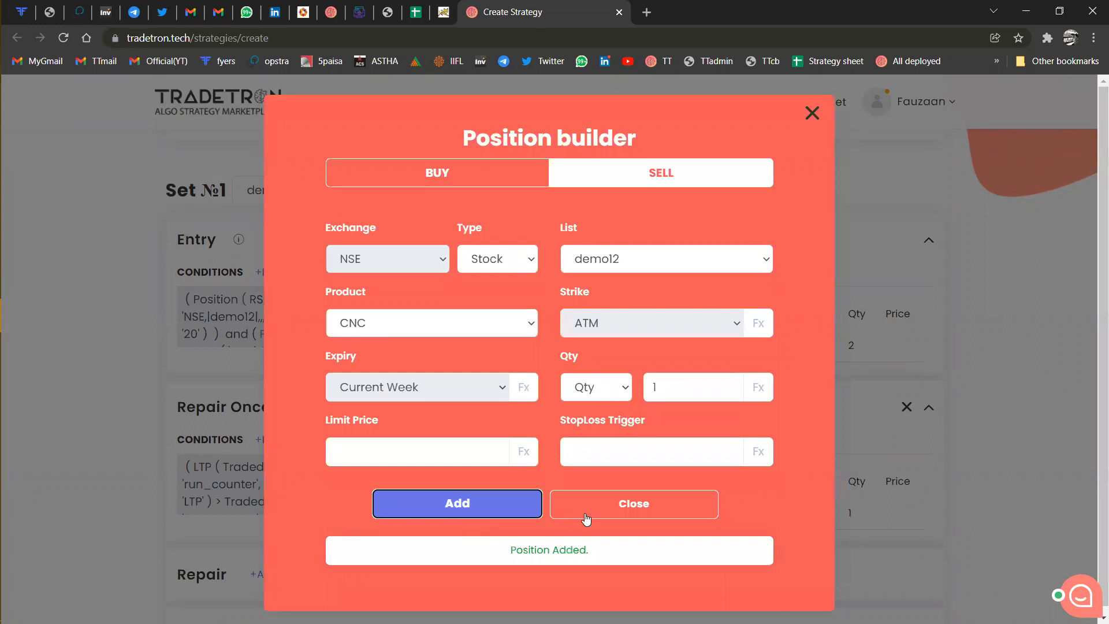
{"action": "left_click", "coordinate": [588, 513]}
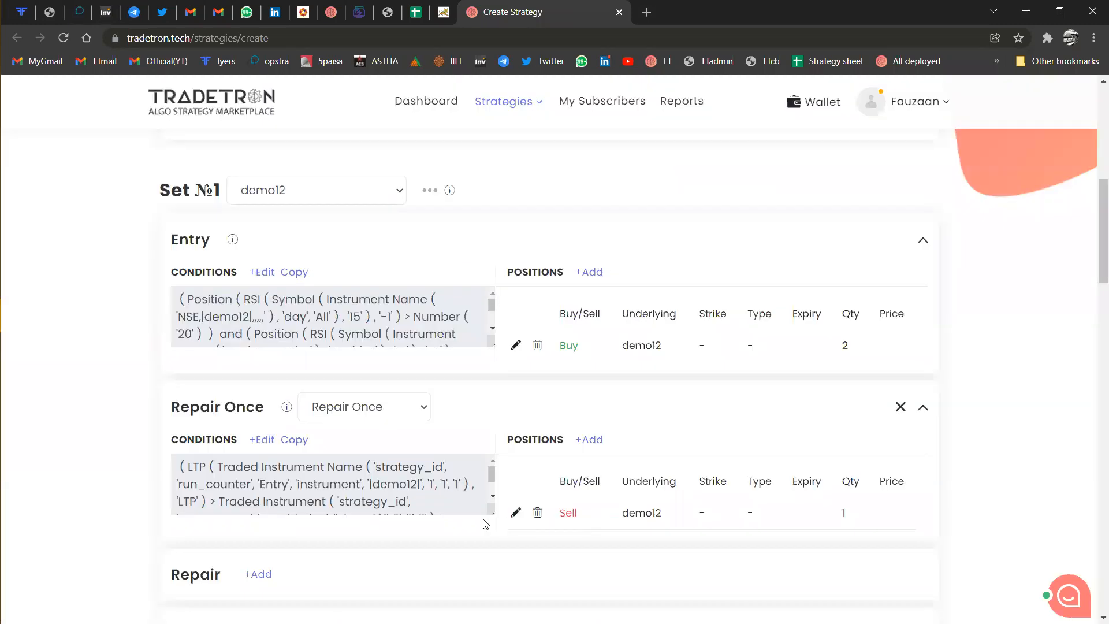
{"action": "scroll", "coordinate": [412, 514], "scroll_direction": "down", "scroll_amount": 2}
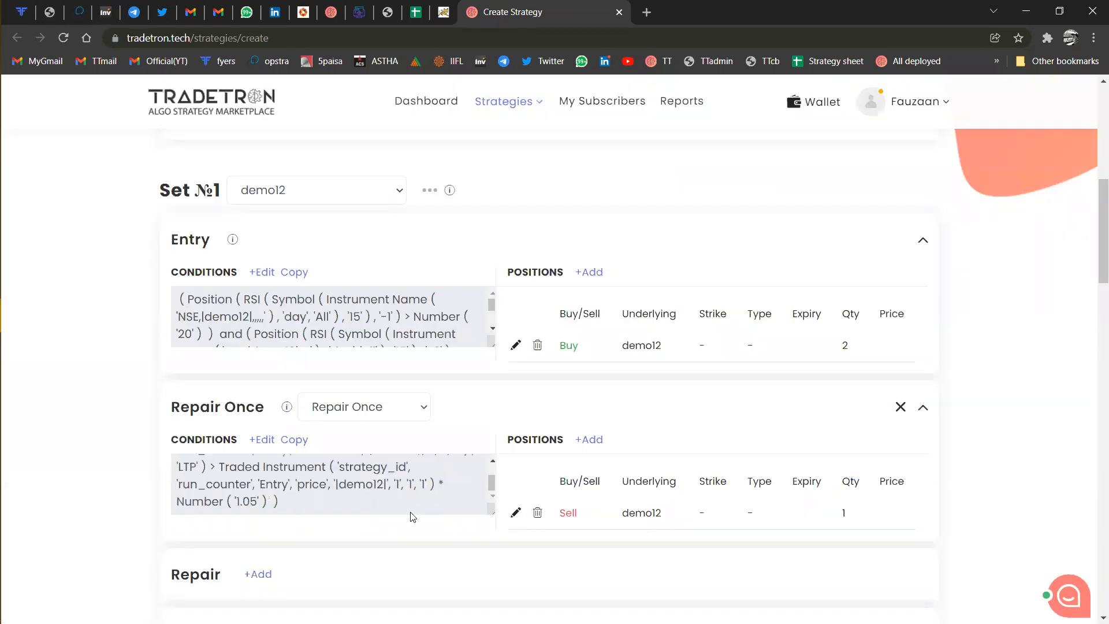
{"action": "scroll", "coordinate": [413, 516], "scroll_direction": "up", "scroll_amount": 2}
{"action": "scroll", "coordinate": [412, 536], "scroll_direction": "down", "scroll_amount": 4}
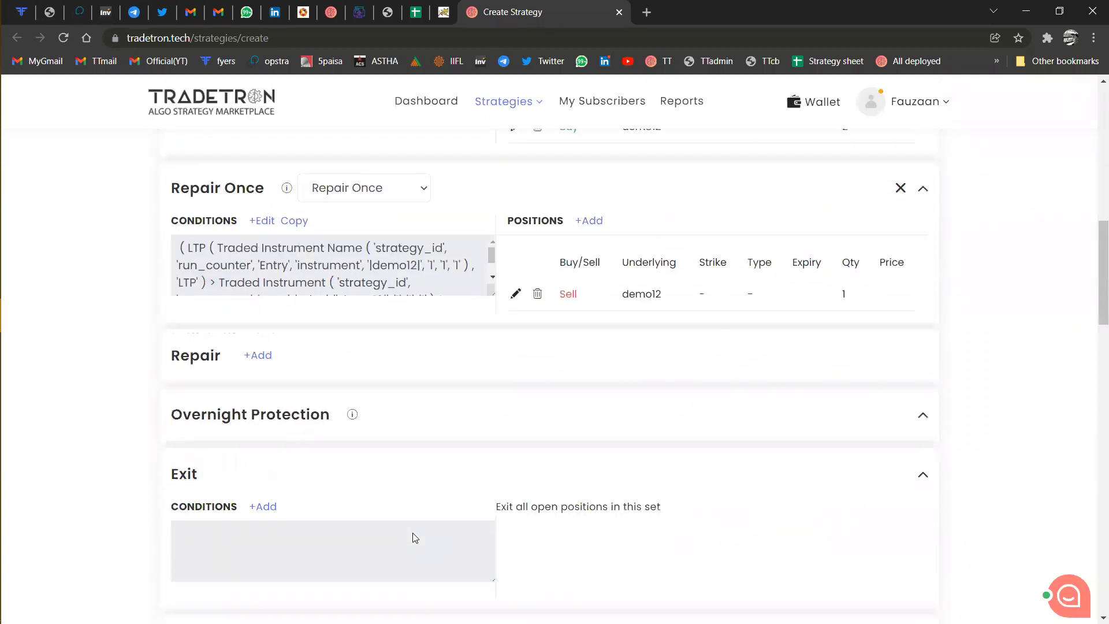
{"action": "scroll", "coordinate": [413, 533], "scroll_direction": "down", "scroll_amount": 1}
{"action": "left_click", "coordinate": [271, 460]}
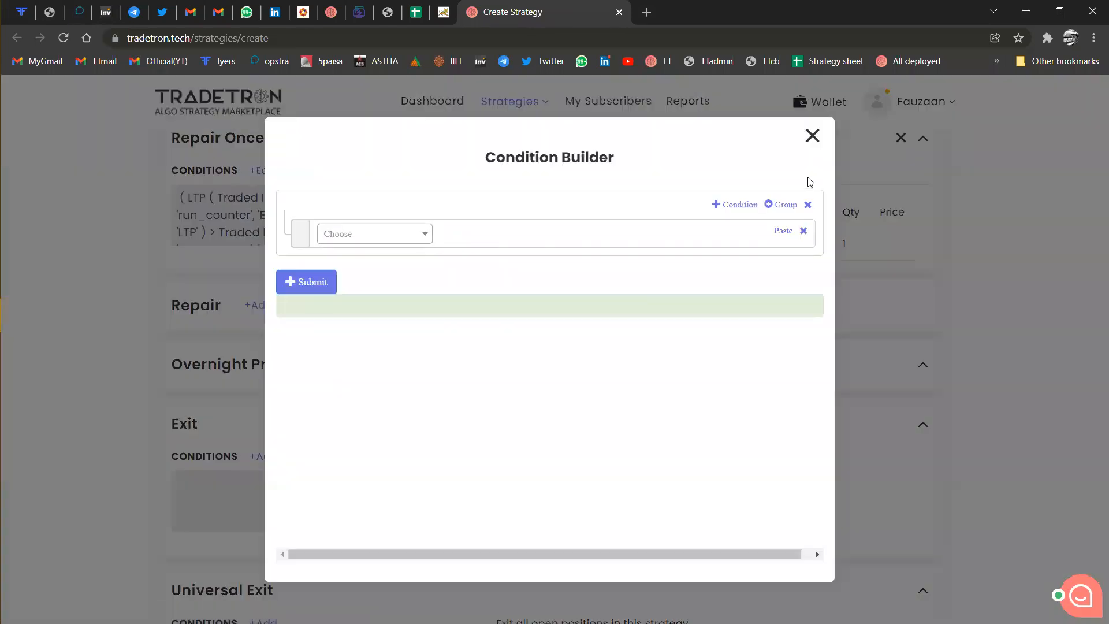
{"action": "left_click", "coordinate": [813, 137]}
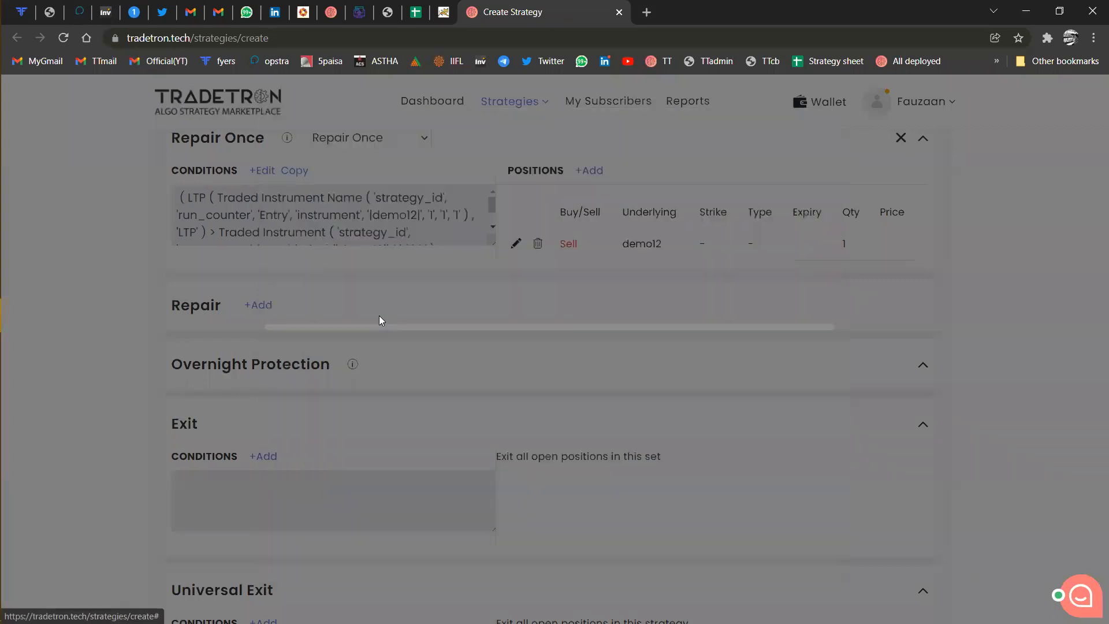
Copy the Repair Once condition, create the strategy and close the creation message.
{"action": "scroll", "coordinate": [312, 231], "scroll_direction": "up", "scroll_amount": 1}
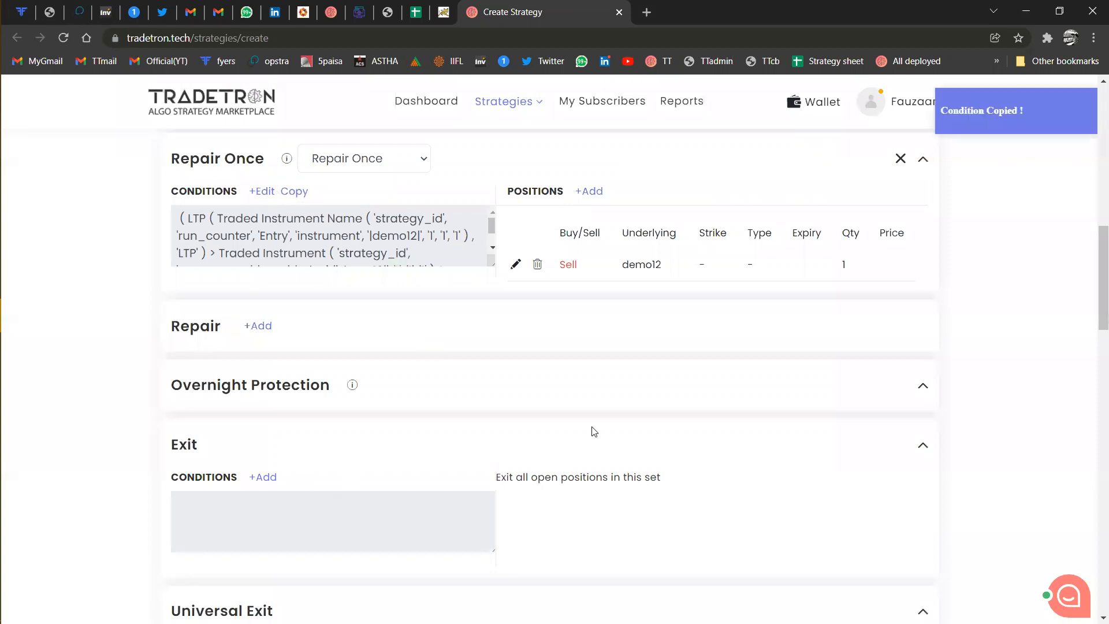
{"action": "scroll", "coordinate": [625, 421], "scroll_direction": "down", "scroll_amount": 15}
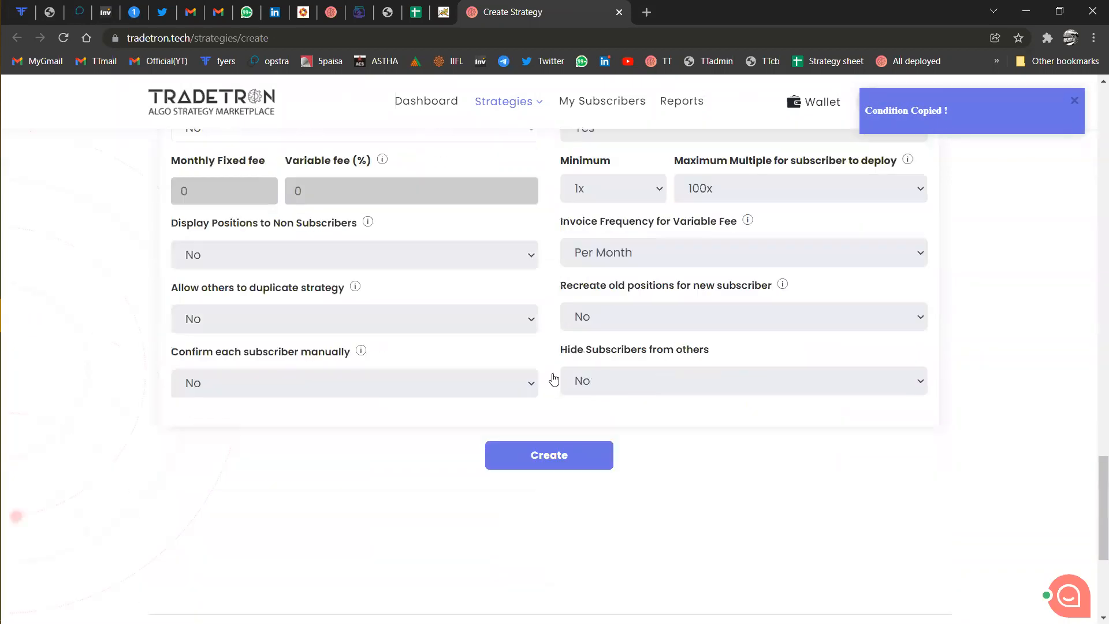
{"action": "left_click", "coordinate": [552, 370]}
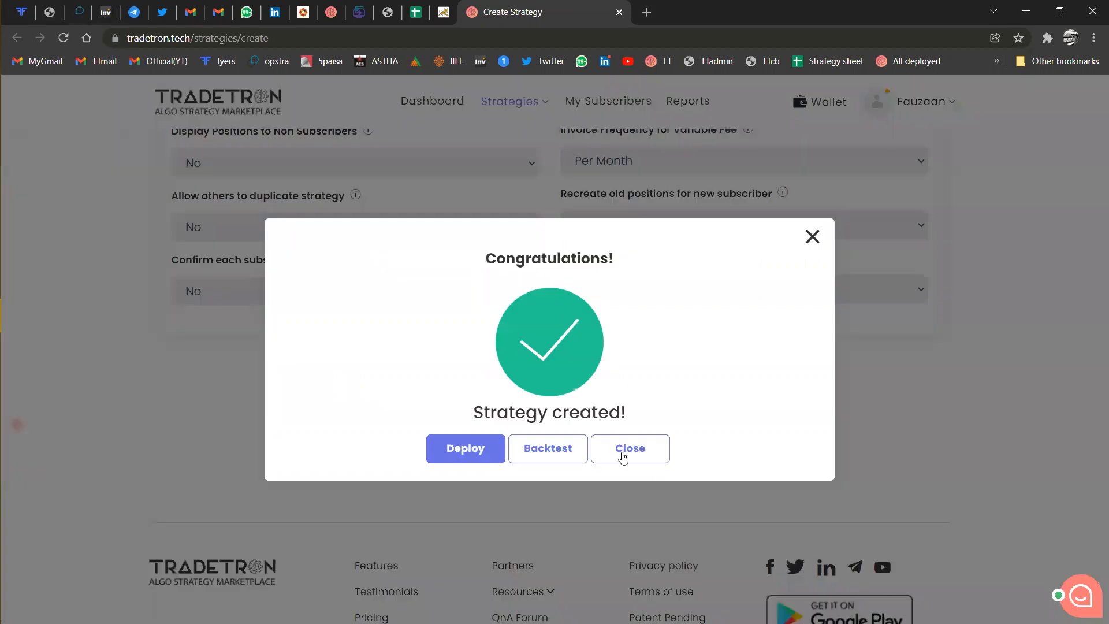
{"action": "left_click", "coordinate": [623, 457]}
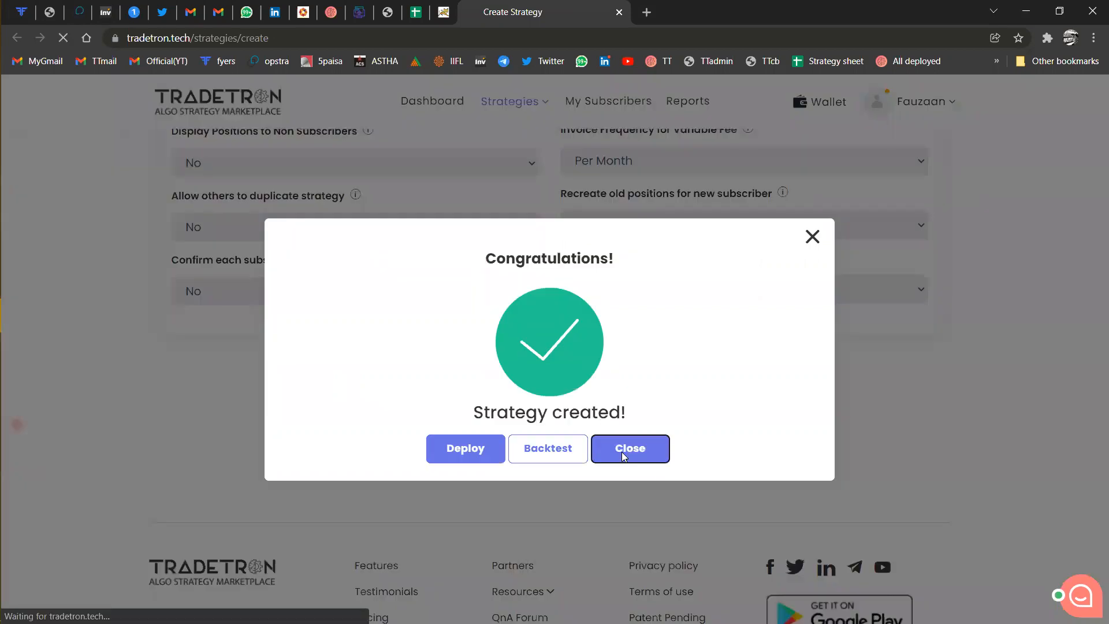
Paste the copied Repair Once condition into the Exit conditions of Set 1.
{"action": "scroll", "coordinate": [624, 456], "scroll_direction": "down", "scroll_amount": 10}
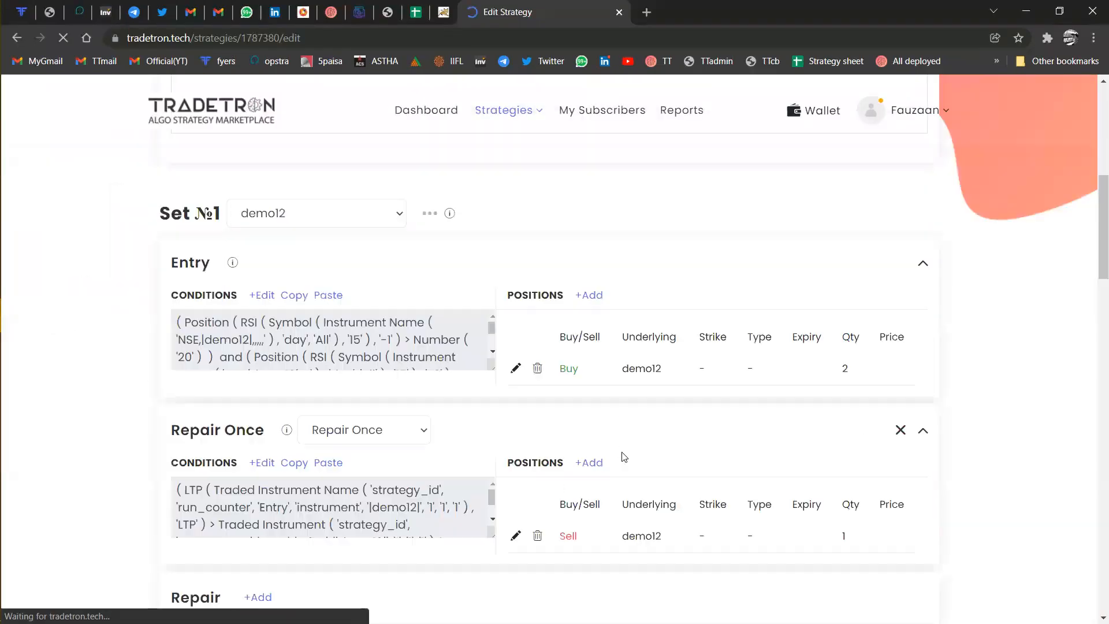
{"action": "scroll", "coordinate": [623, 458], "scroll_direction": "down", "scroll_amount": 6}
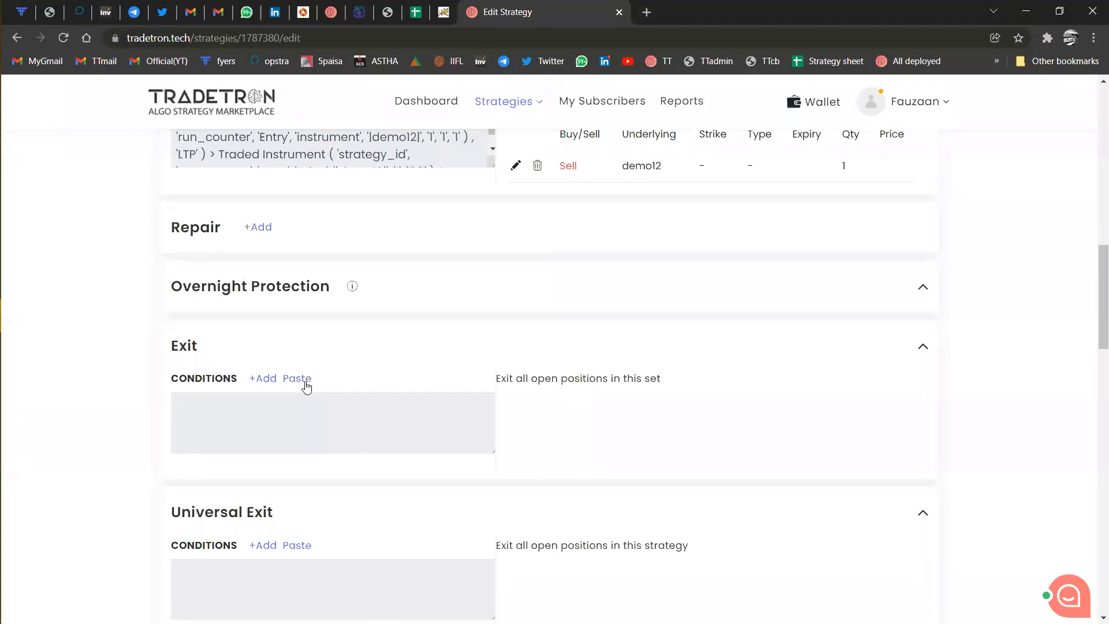
{"action": "left_click", "coordinate": [305, 383]}
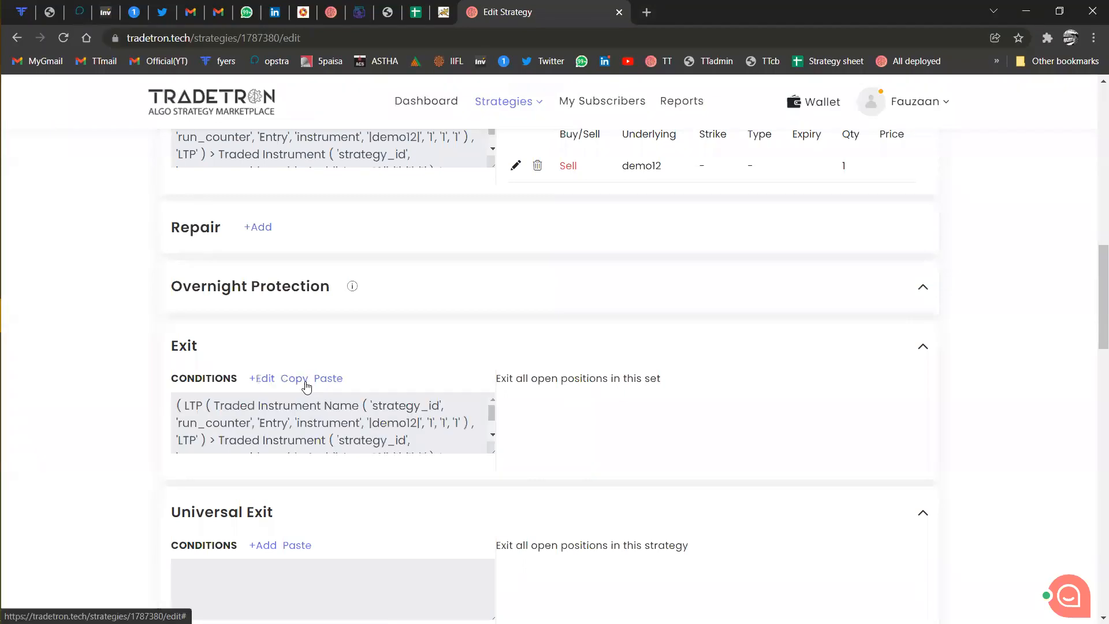
Edit the Exit condition and set the value of its Number block to 1.10.
{"action": "left_click", "coordinate": [264, 380]}
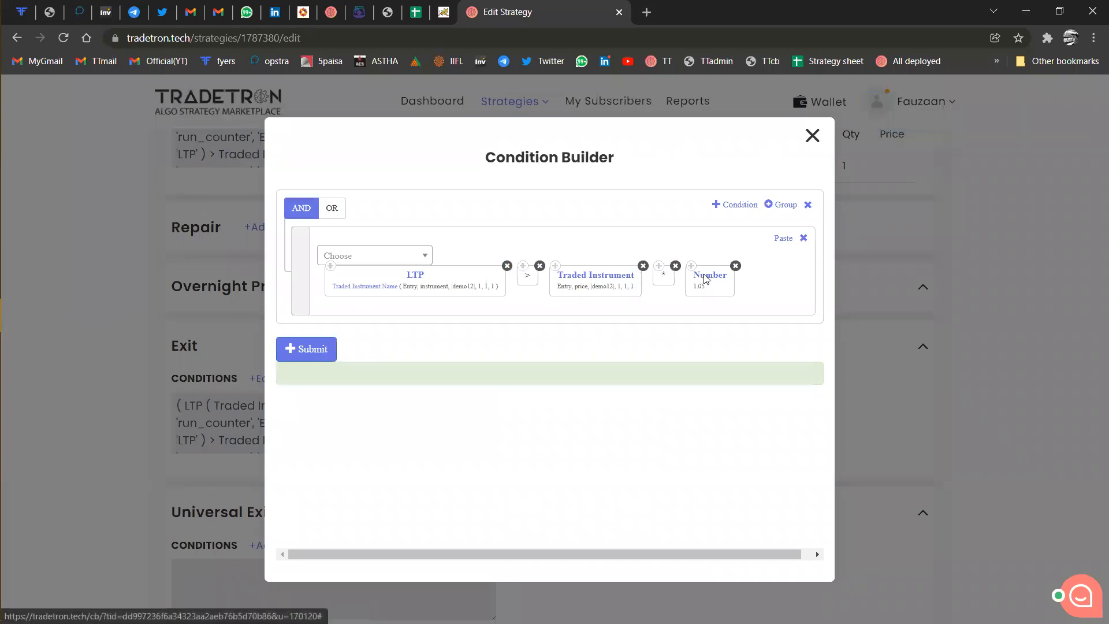
{"action": "left_click", "coordinate": [705, 277]}
{"action": "key", "text": "Delete"}
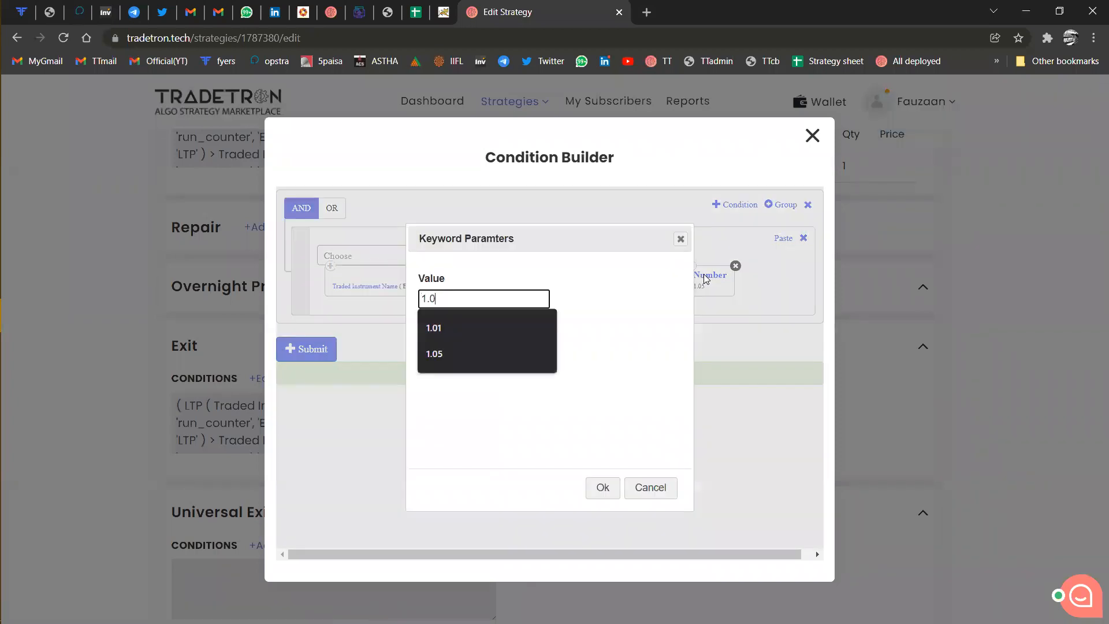
{"action": "type", "text": "1"}
{"action": "key", "text": "Tab"}
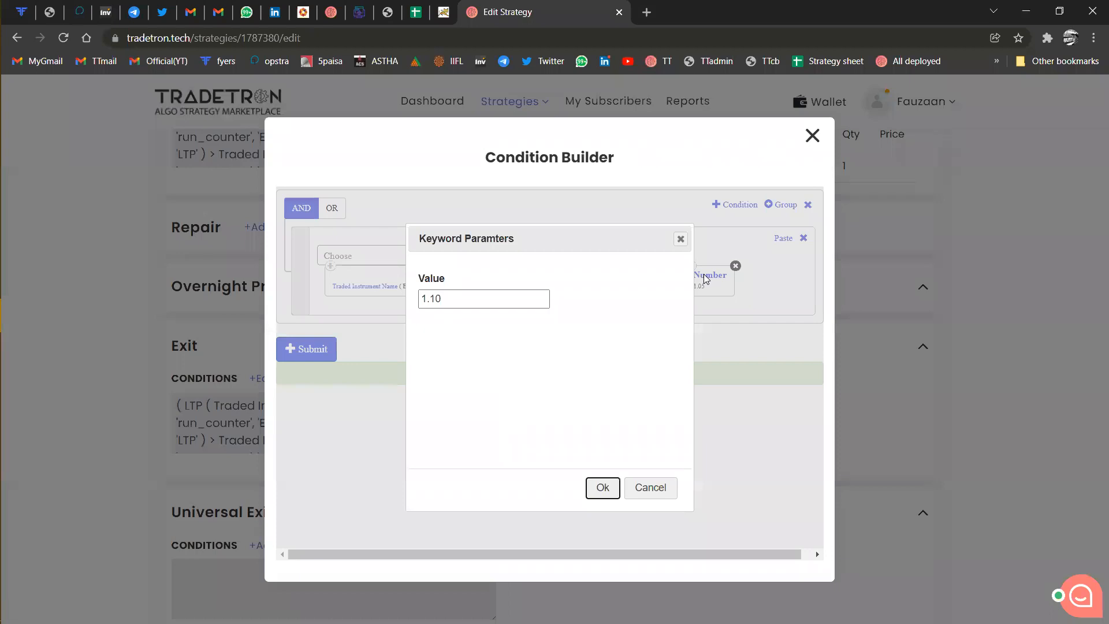
{"action": "key", "text": "Return"}
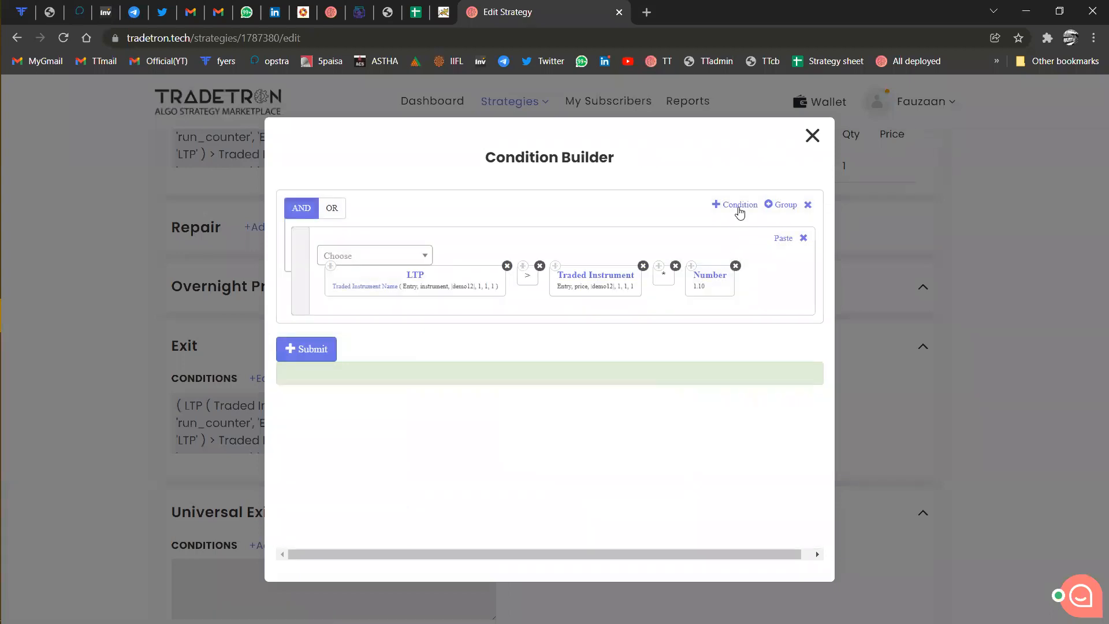
Set the exit condition group to OR, add a second condition and paste a copy of the LTP block into it.
{"action": "left_click", "coordinate": [333, 208]}
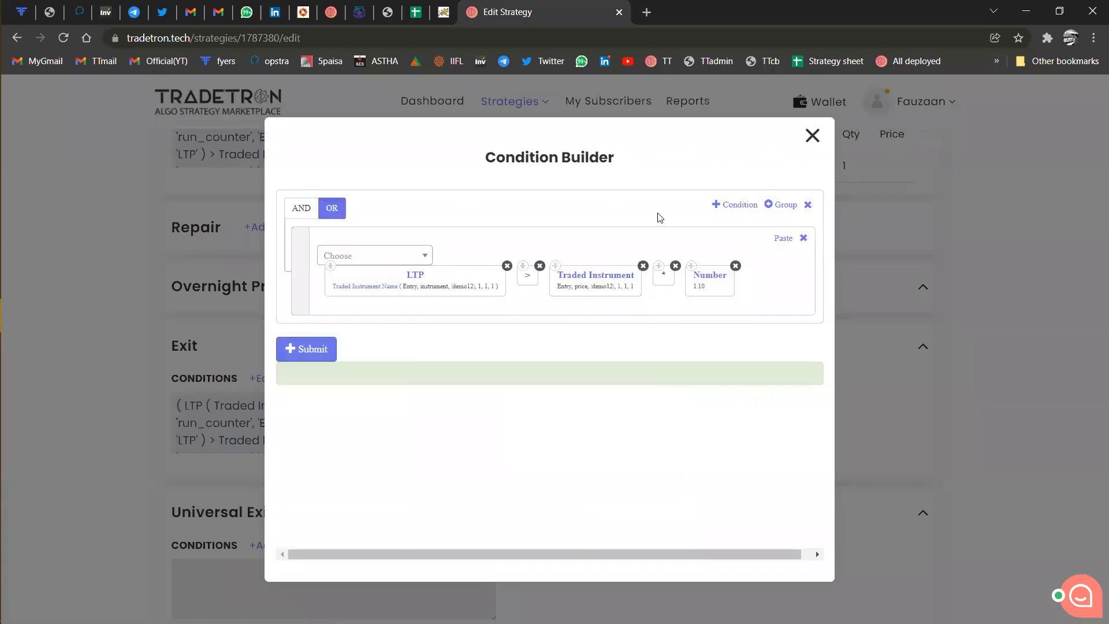
{"action": "left_click", "coordinate": [737, 207]}
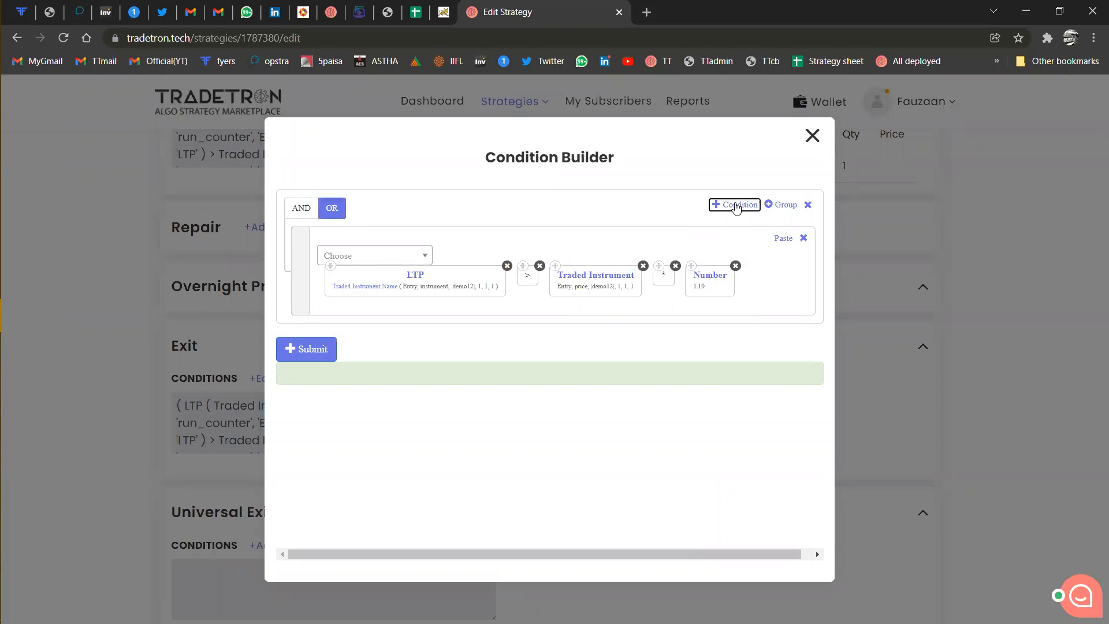
{"action": "left_click", "coordinate": [331, 266]}
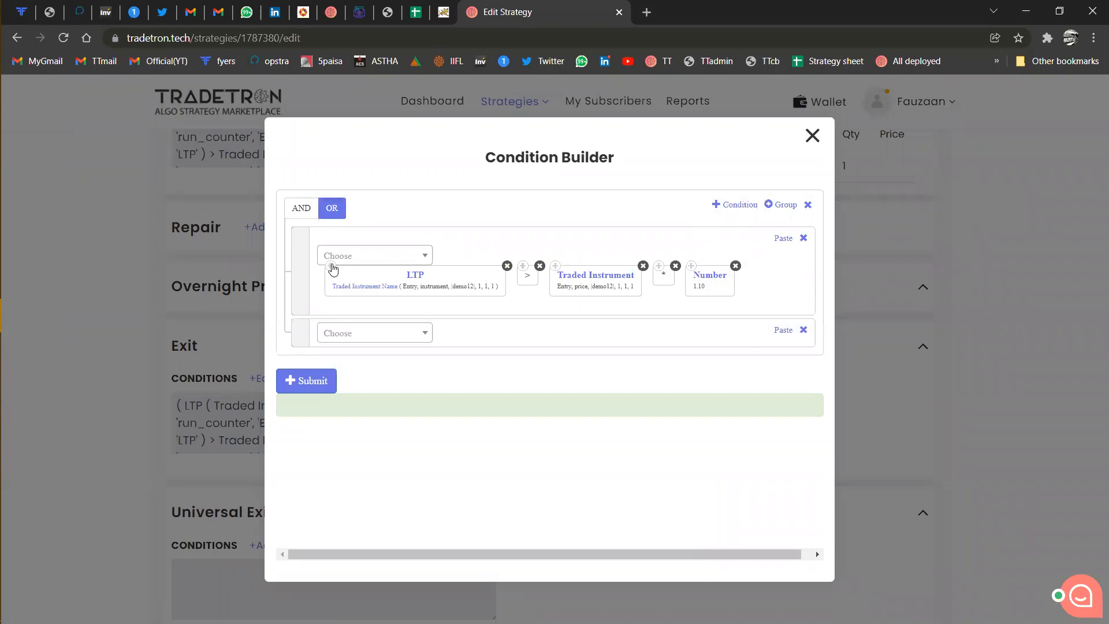
{"action": "left_click", "coordinate": [772, 332]}
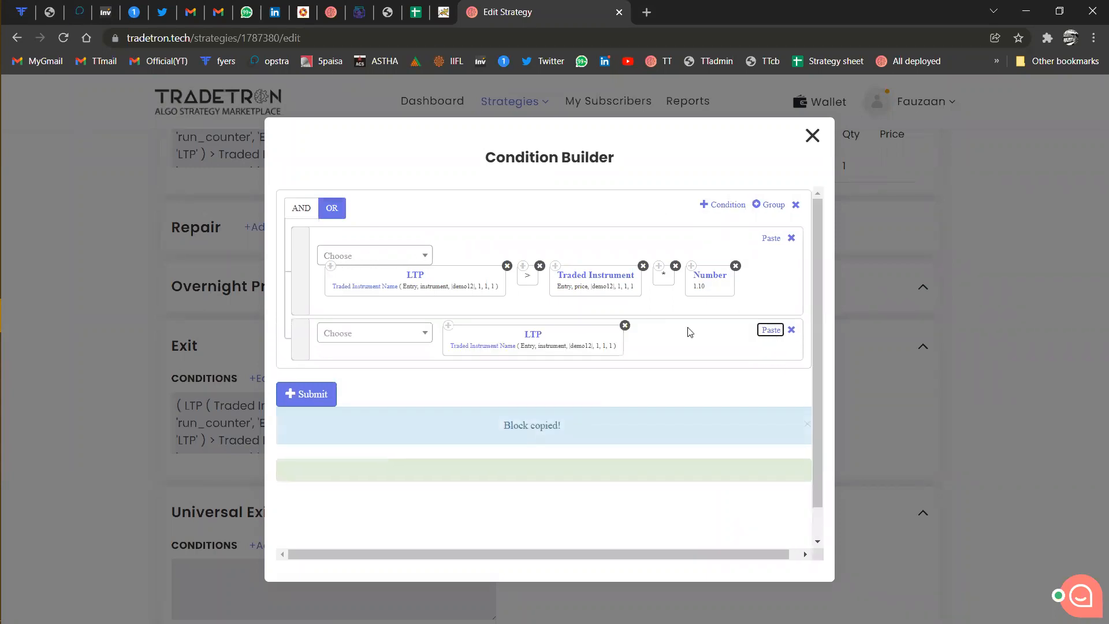
Complete the second exit condition with a < operator and copies of the first condition's Traded Instrument, multiplication and Number blocks.
{"action": "left_click", "coordinate": [424, 335]}
{"action": "type", "text": "<"}
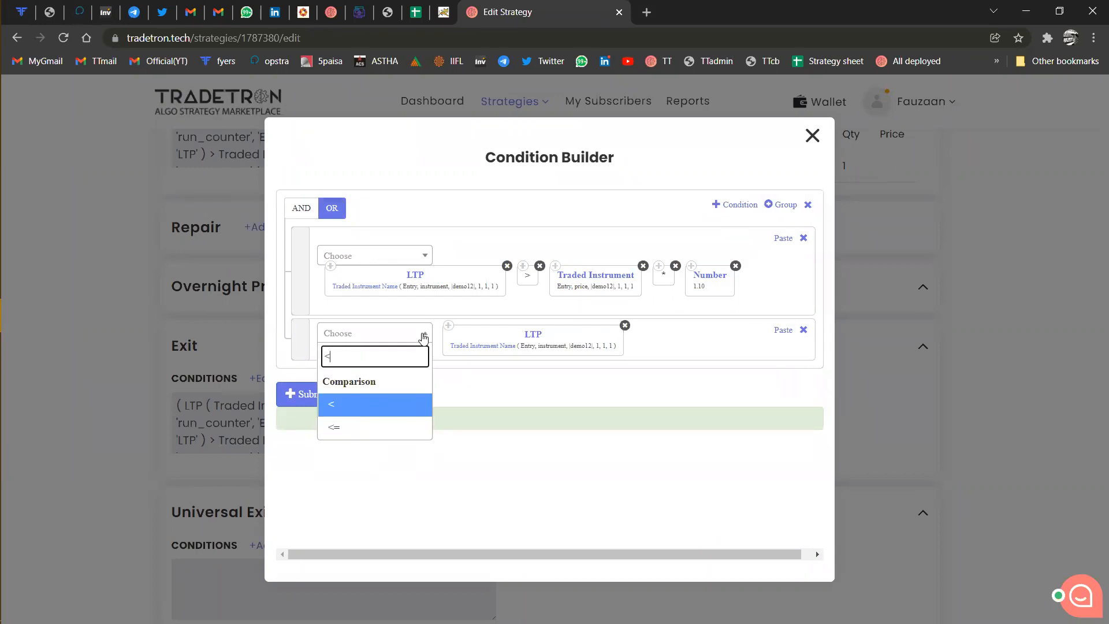
{"action": "key", "text": "Return"}
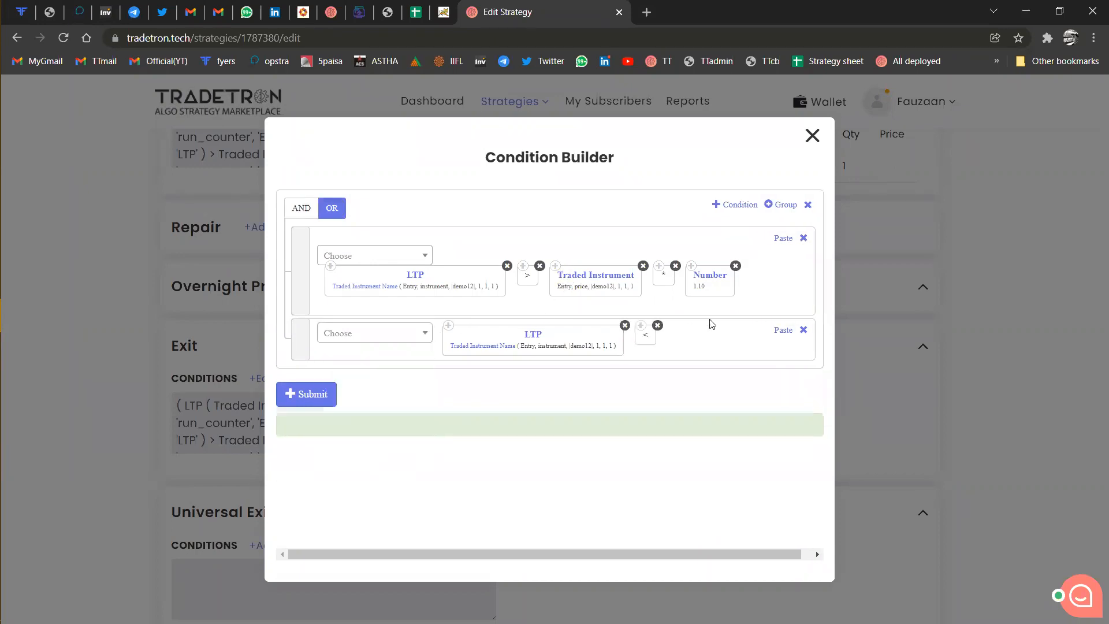
{"action": "left_click", "coordinate": [772, 330]}
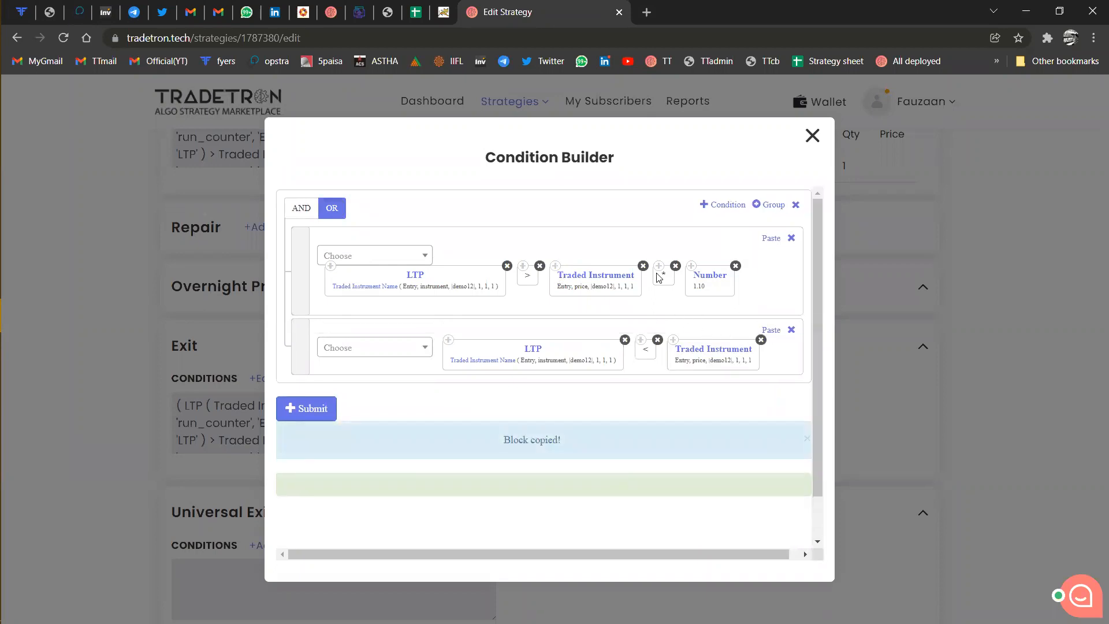
{"action": "left_click", "coordinate": [771, 330]}
{"action": "left_click", "coordinate": [693, 269]}
{"action": "left_click", "coordinate": [775, 330]}
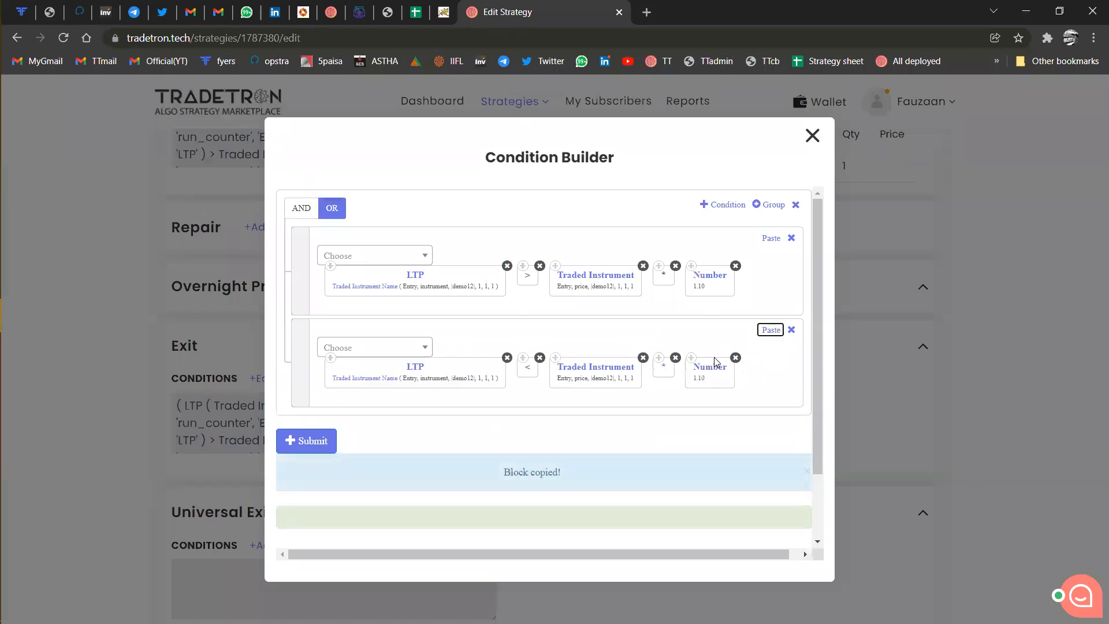
Set the Number block of the second exit condition to 0.95 and submit the exit conditions.
{"action": "left_click", "coordinate": [716, 369]}
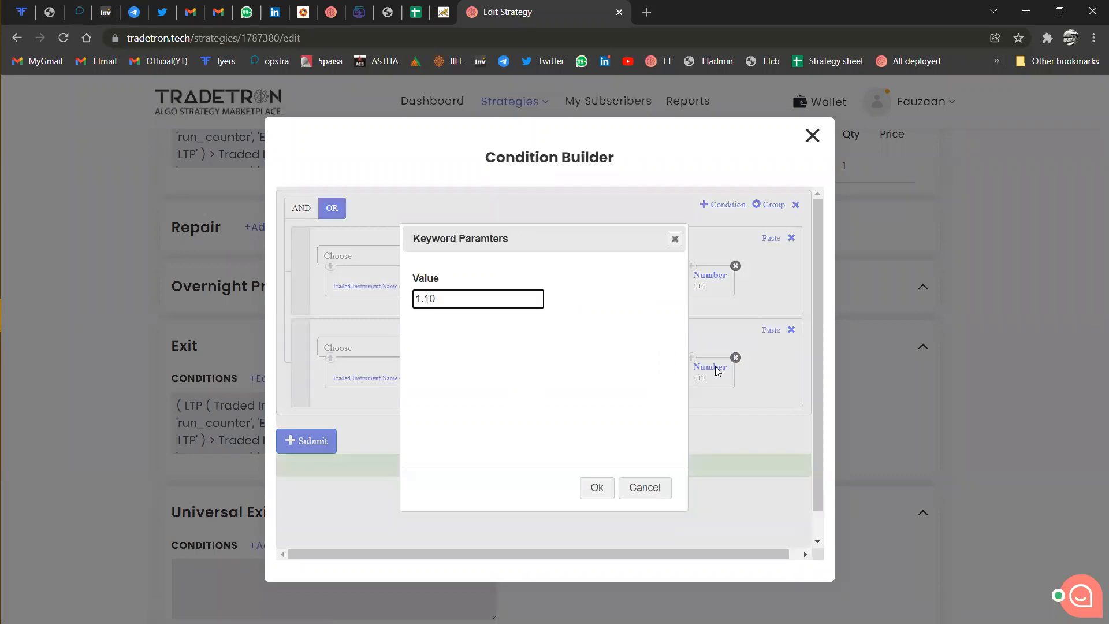
{"action": "type", "text": "0"}
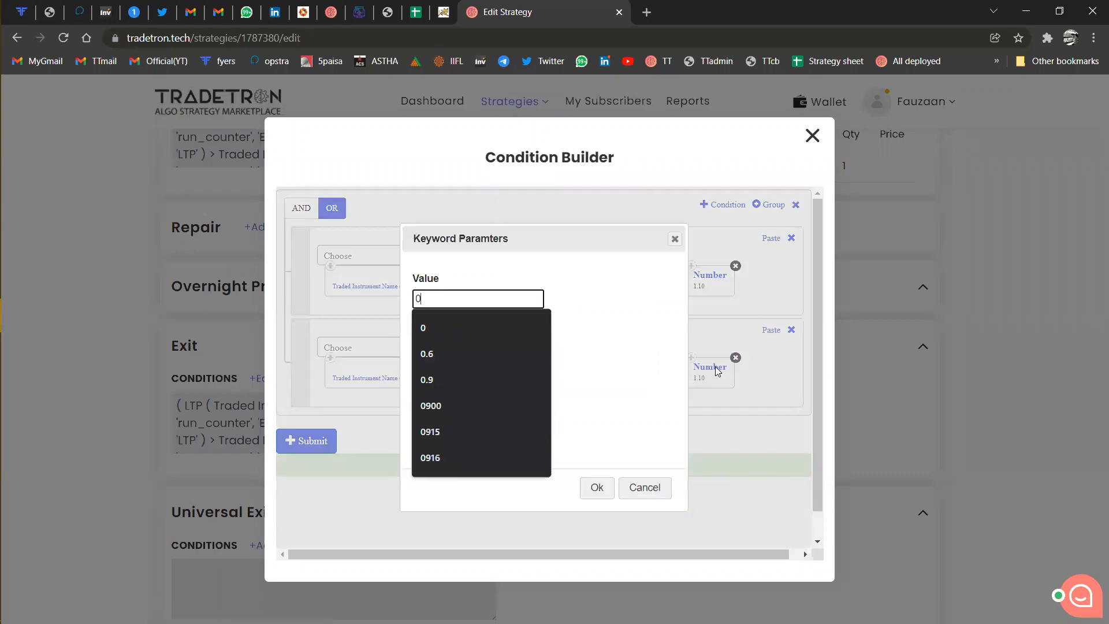
{"action": "type", "text": ".995"}
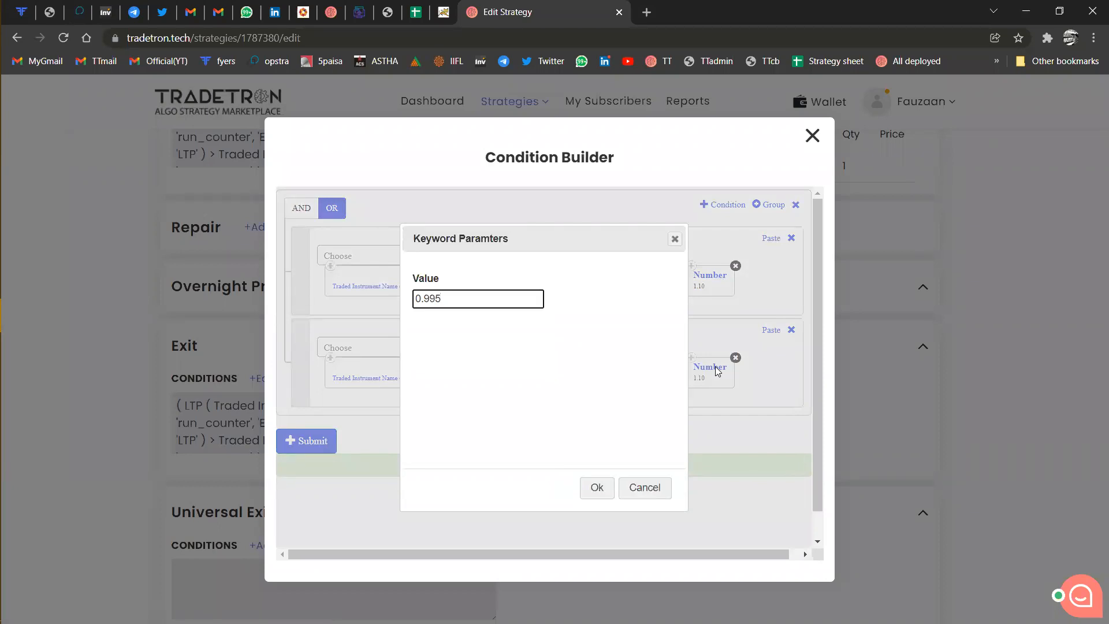
{"action": "key", "text": "BackSpace"}
{"action": "type", "text": "5"}
{"action": "key", "text": "Return"}
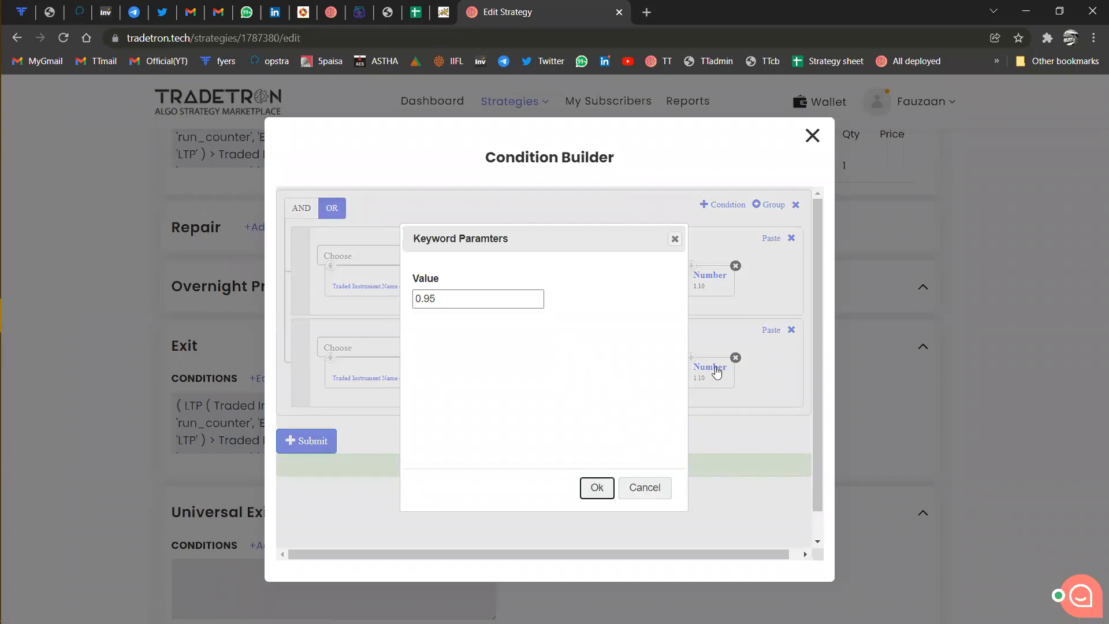
{"action": "left_click", "coordinate": [322, 442]}
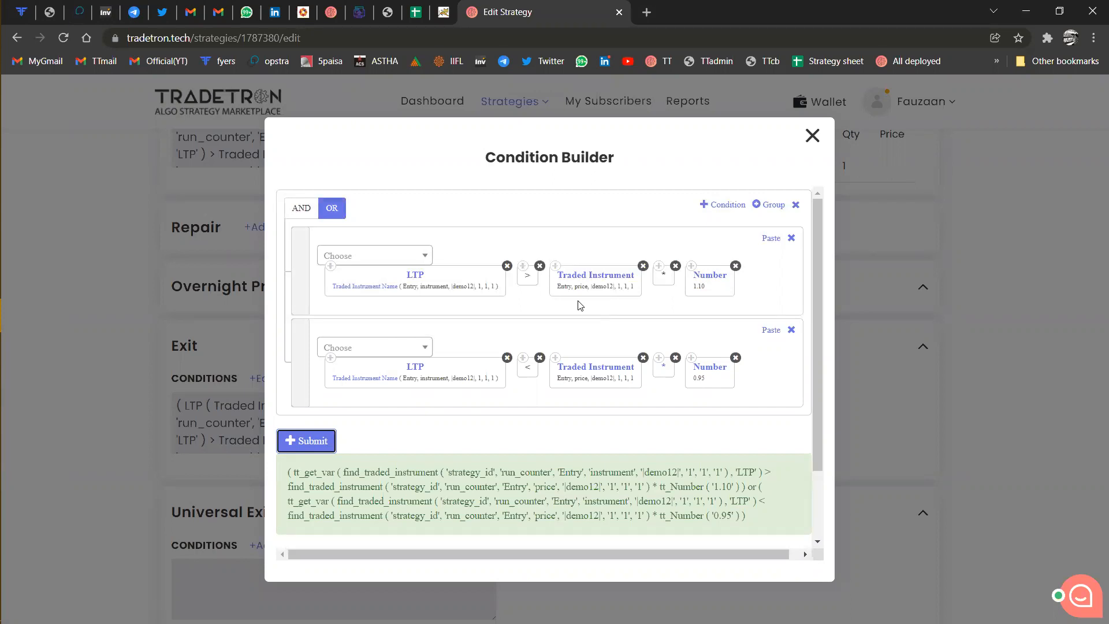
Add a third exit condition with a Position block that uses the RSI series at position -1.
{"action": "left_click", "coordinate": [727, 207]}
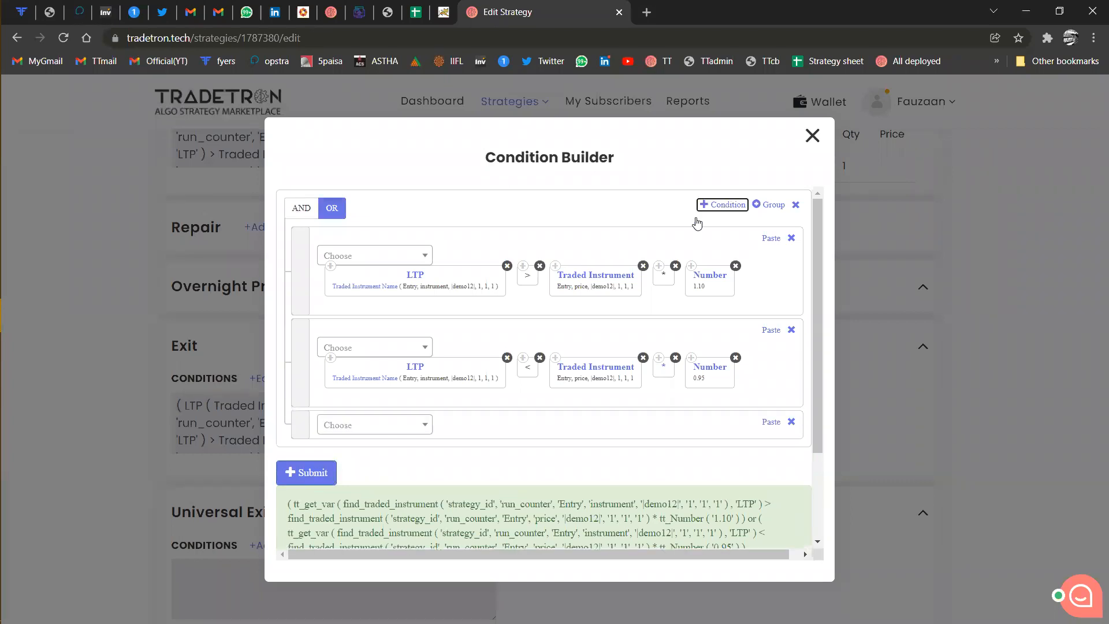
{"action": "left_click", "coordinate": [408, 428]}
{"action": "type", "text": "pos"}
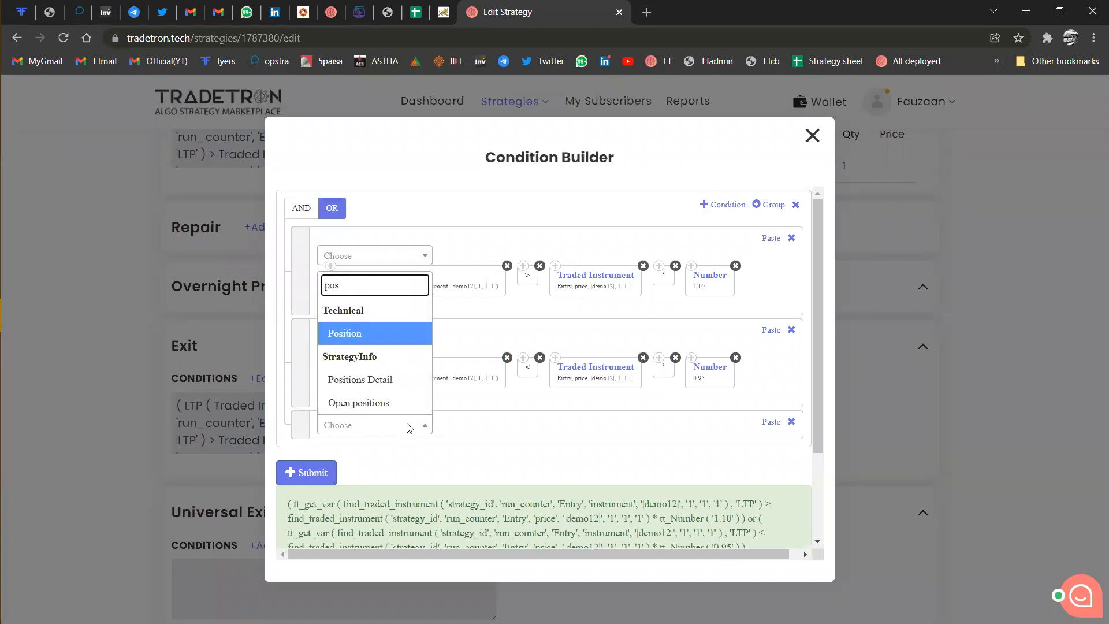
{"action": "key", "text": "Return"}
{"action": "type", "text": "r"}
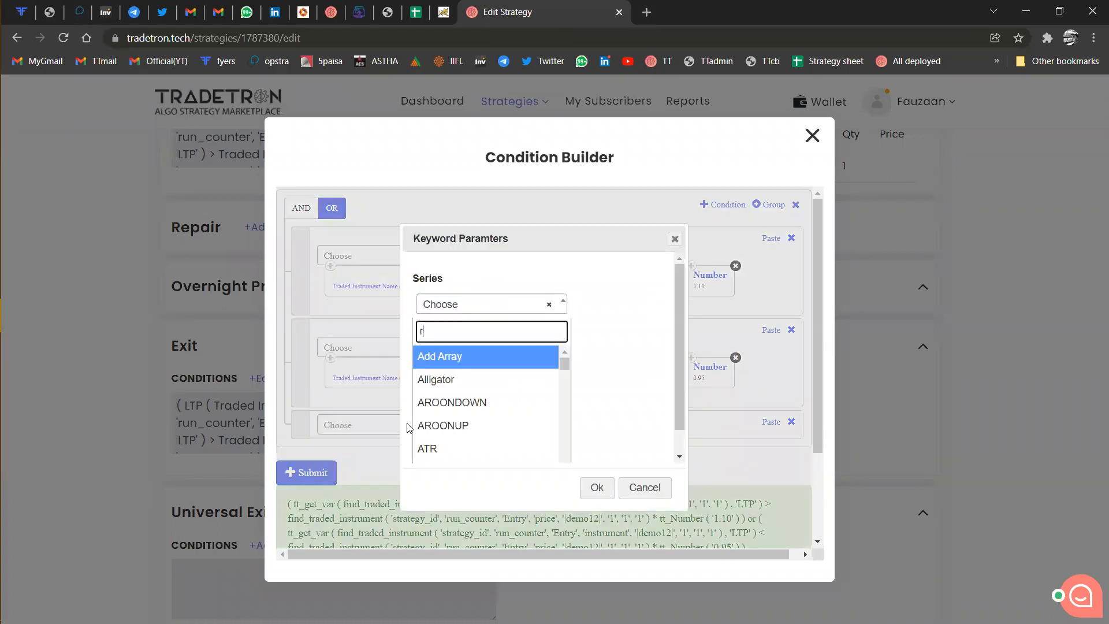
{"action": "type", "text": "si"}
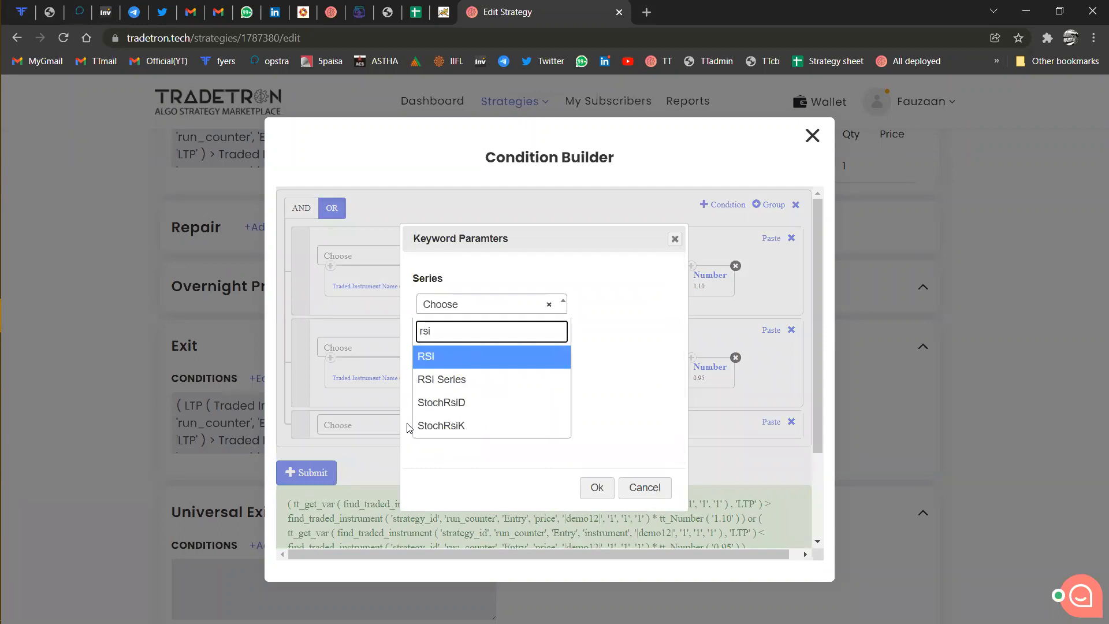
{"action": "key", "text": "Return"}
{"action": "key", "text": "Tab"}
{"action": "type", "text": "-1"}
{"action": "key", "text": "Tab"}
{"action": "key", "text": "Return"}
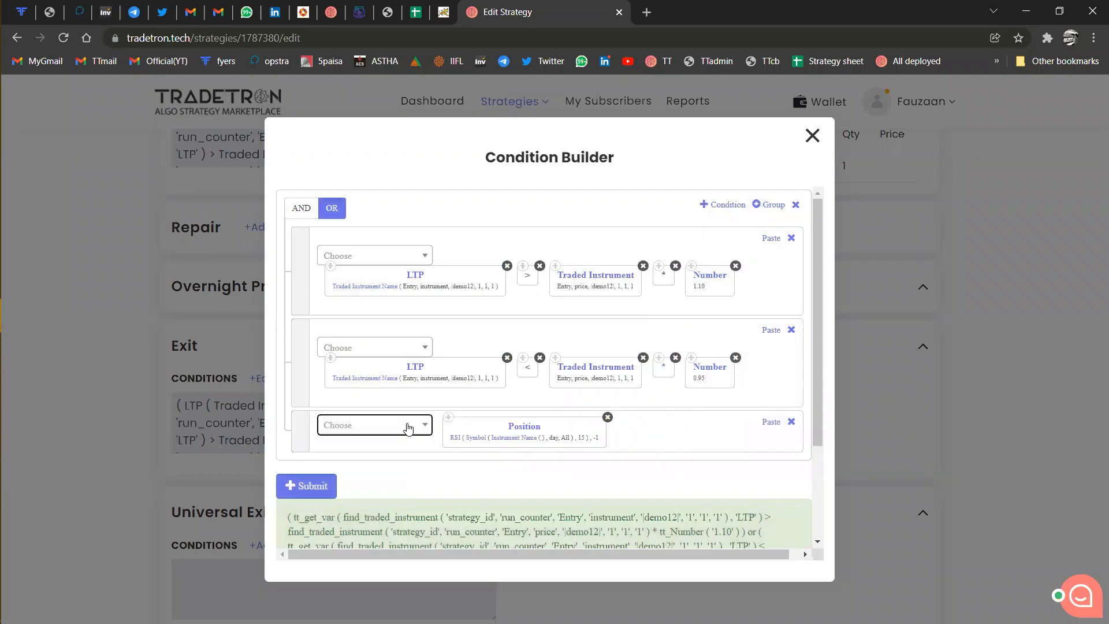
Set the instrument of the RSI Position block to exchange NSE and the list demo12.
{"action": "left_click", "coordinate": [500, 443]}
{"action": "type", "text": "nse"}
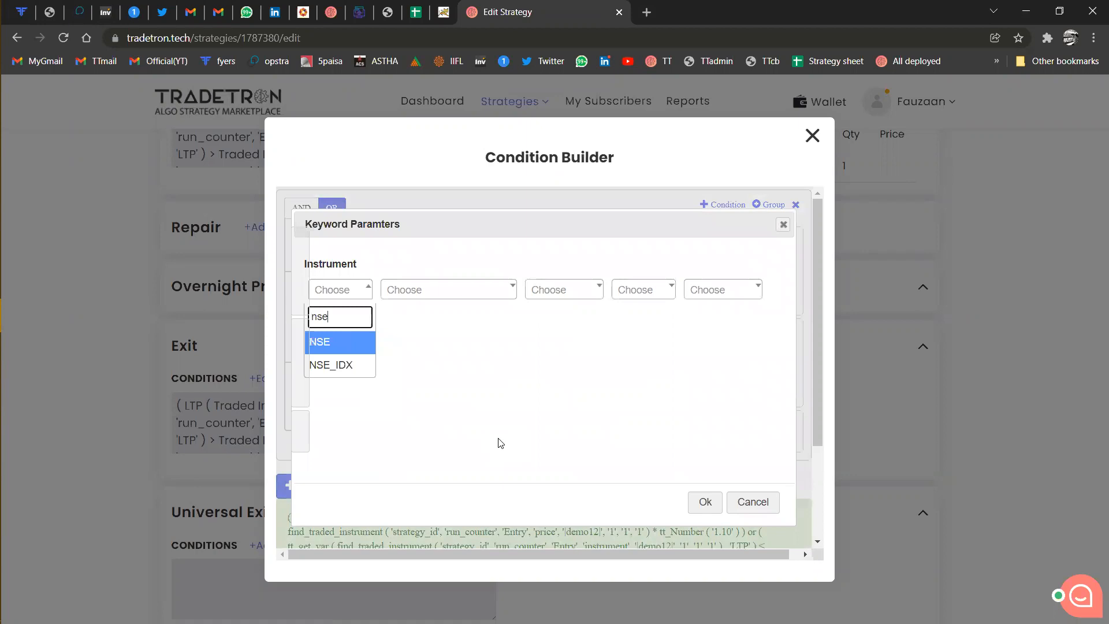
{"action": "key", "text": "Return"}
{"action": "key", "text": "Tab"}
{"action": "key", "text": "Return"}
{"action": "type", "text": "list - "}
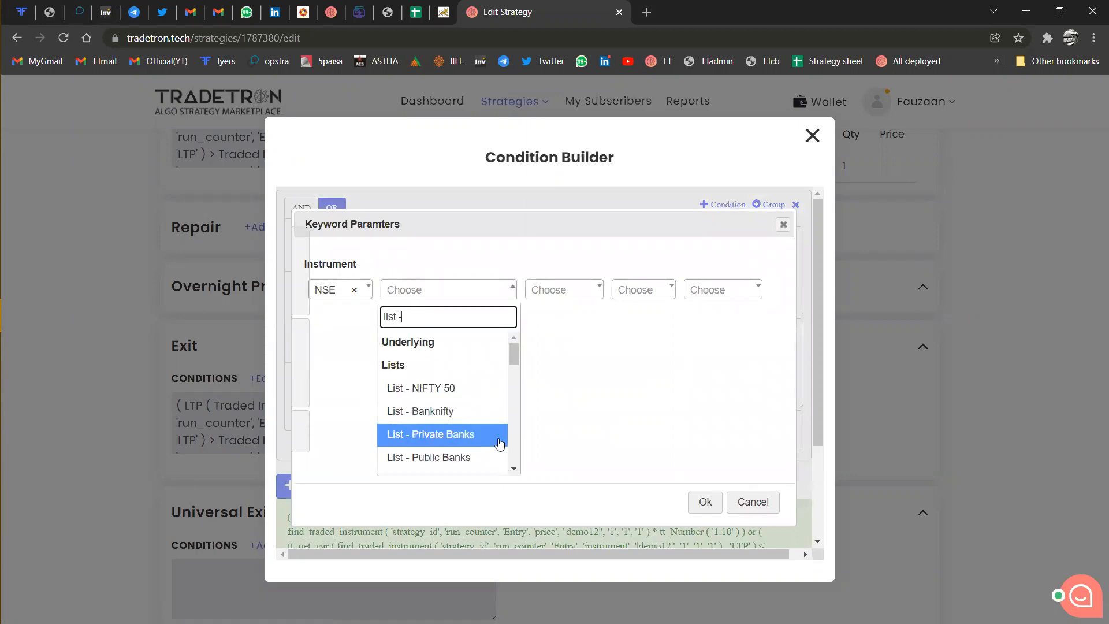
{"action": "type", "text": "demo12"}
{"action": "scroll", "coordinate": [500, 443], "scroll_direction": "down", "scroll_amount": 10}
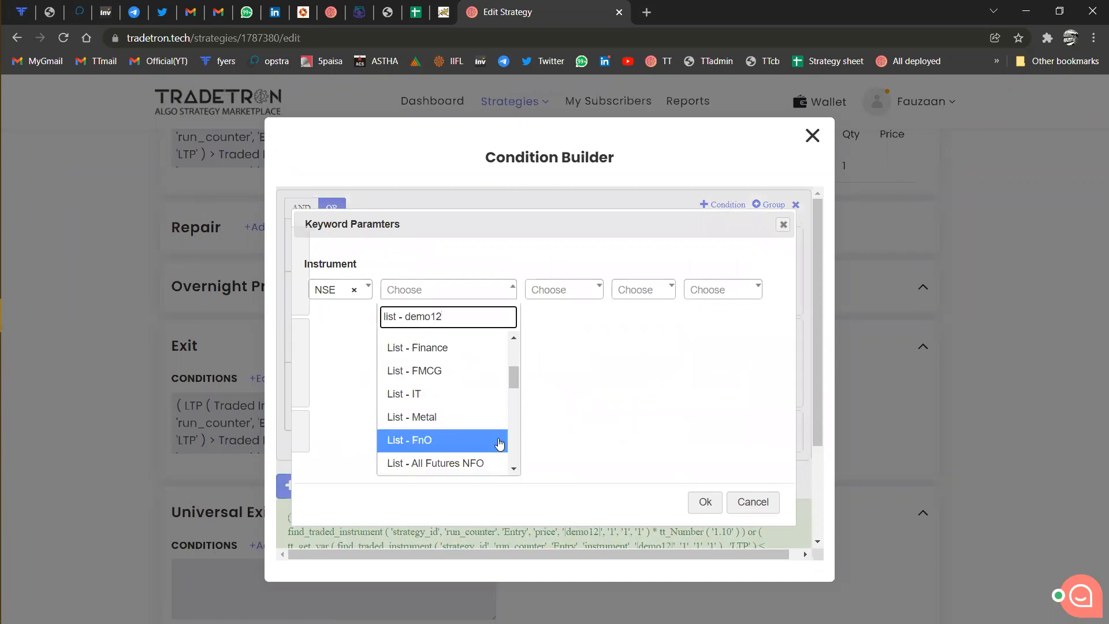
{"action": "scroll", "coordinate": [500, 443], "scroll_direction": "down", "scroll_amount": 3}
{"action": "left_click", "coordinate": [498, 442]}
{"action": "left_click", "coordinate": [704, 502]}
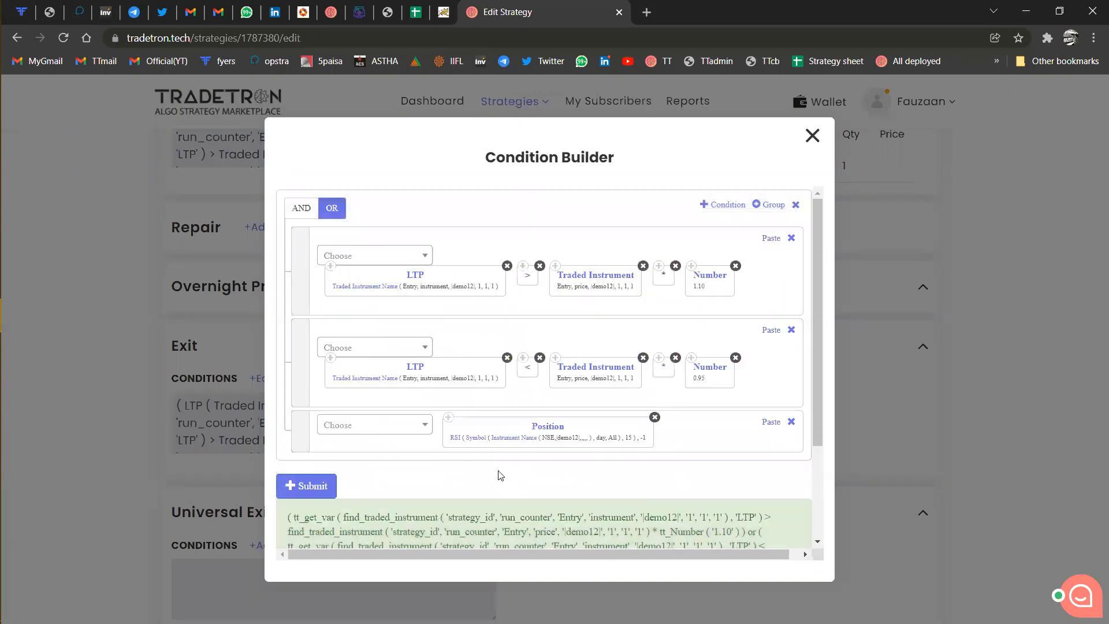
Complete the third exit condition with a > operator and a copied Number block set to 80, and submit the conditions.
{"action": "left_click", "coordinate": [411, 428]}
{"action": "type", "text": ">"}
{"action": "key", "text": "Return"}
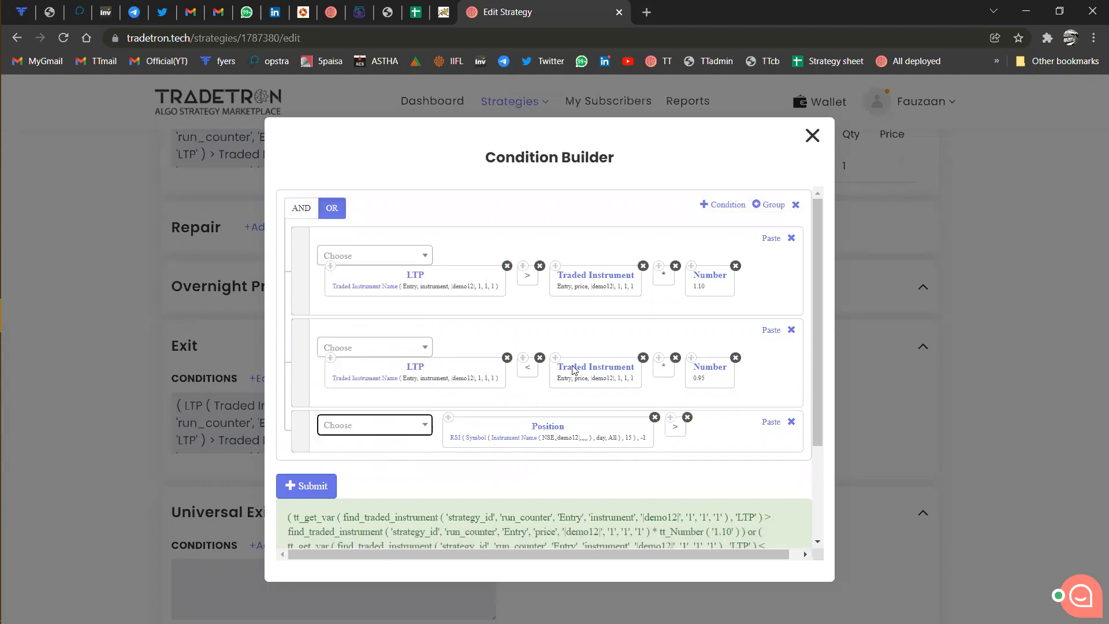
{"action": "left_click", "coordinate": [695, 273]}
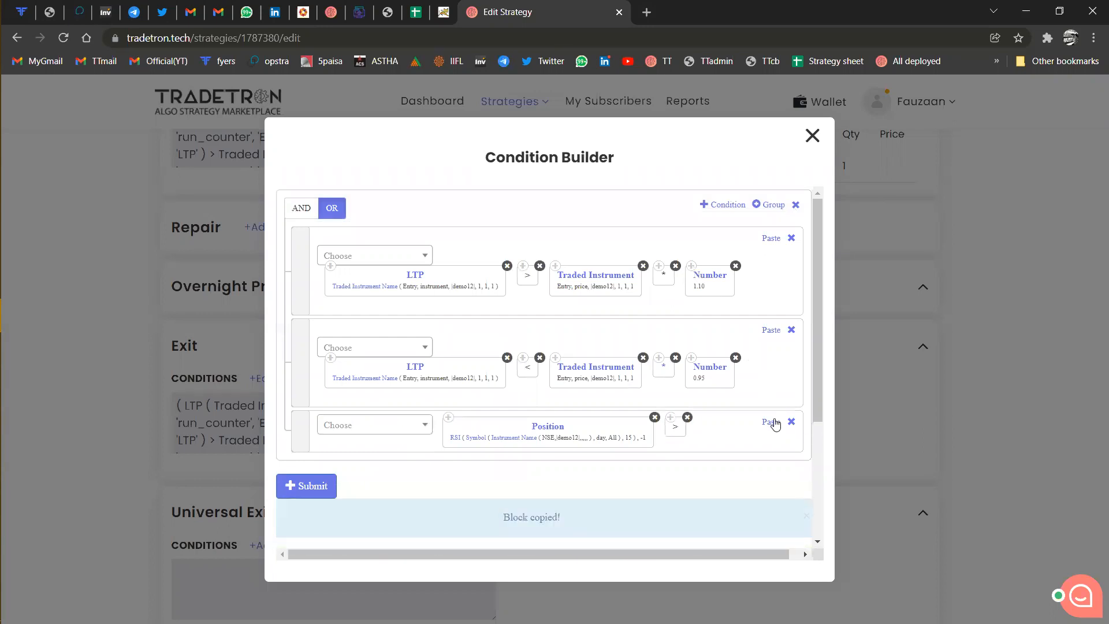
{"action": "left_click", "coordinate": [770, 422]}
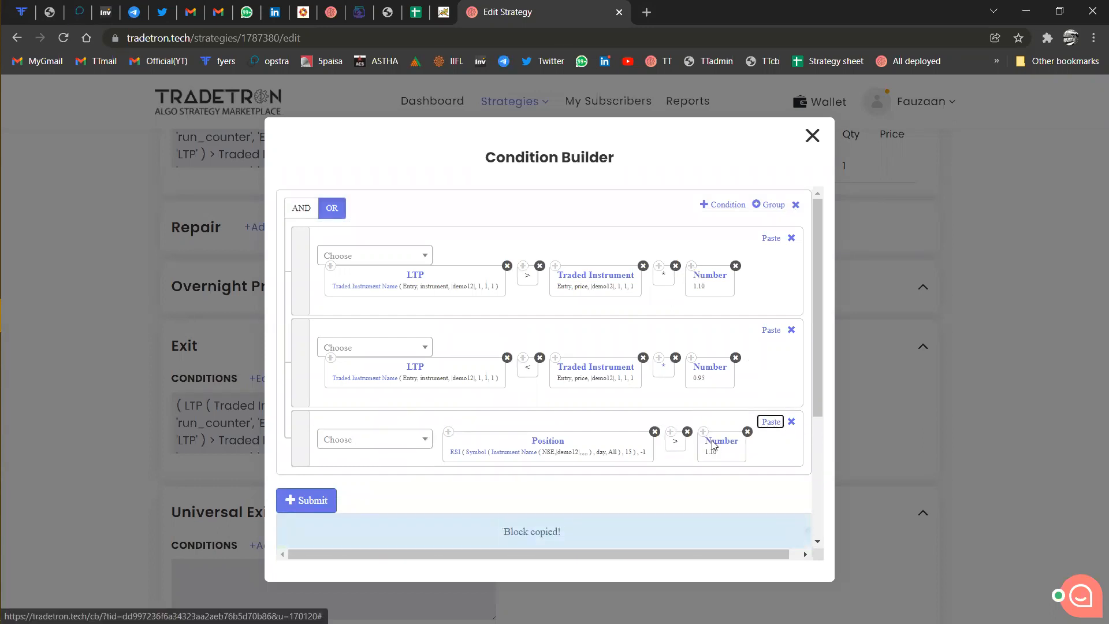
{"action": "left_click", "coordinate": [713, 443]}
{"action": "type", "text": "80"}
{"action": "key", "text": "Return"}
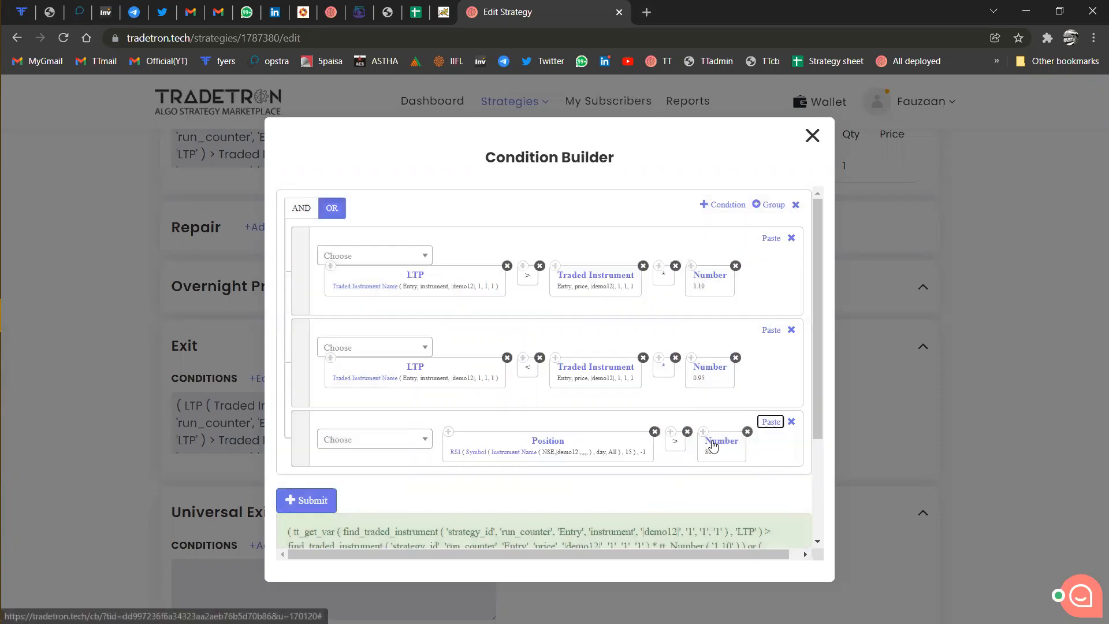
{"action": "left_click", "coordinate": [318, 500]}
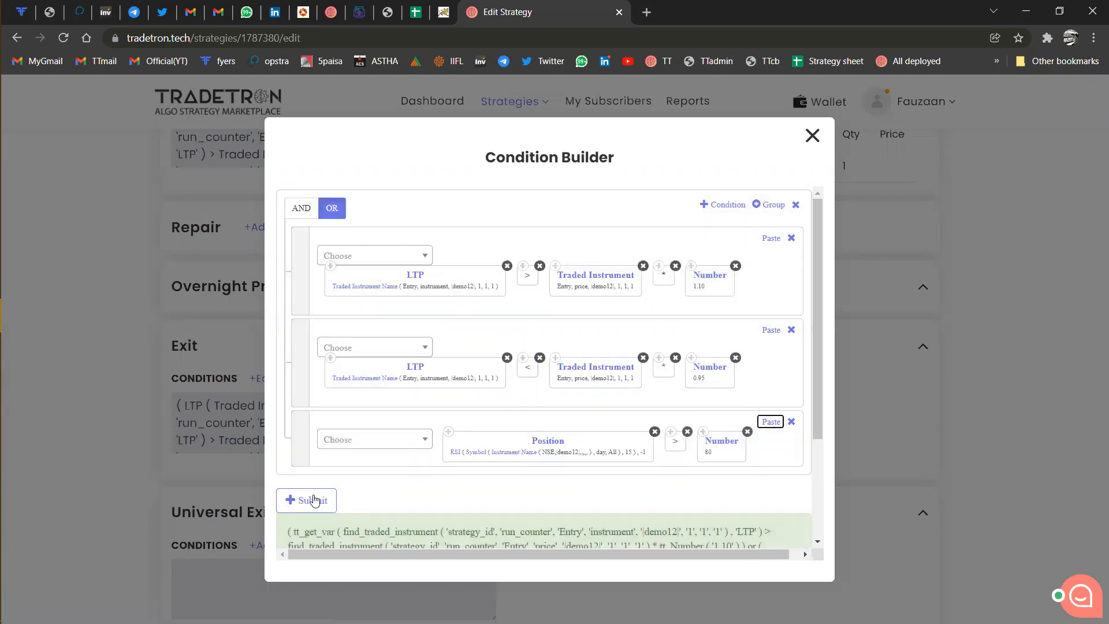
Set the Number block of the first exit condition to 1.15, submit the exit conditions and close the Condition Builder.
{"action": "left_click", "coordinate": [715, 276]}
{"action": "key", "text": "End"}
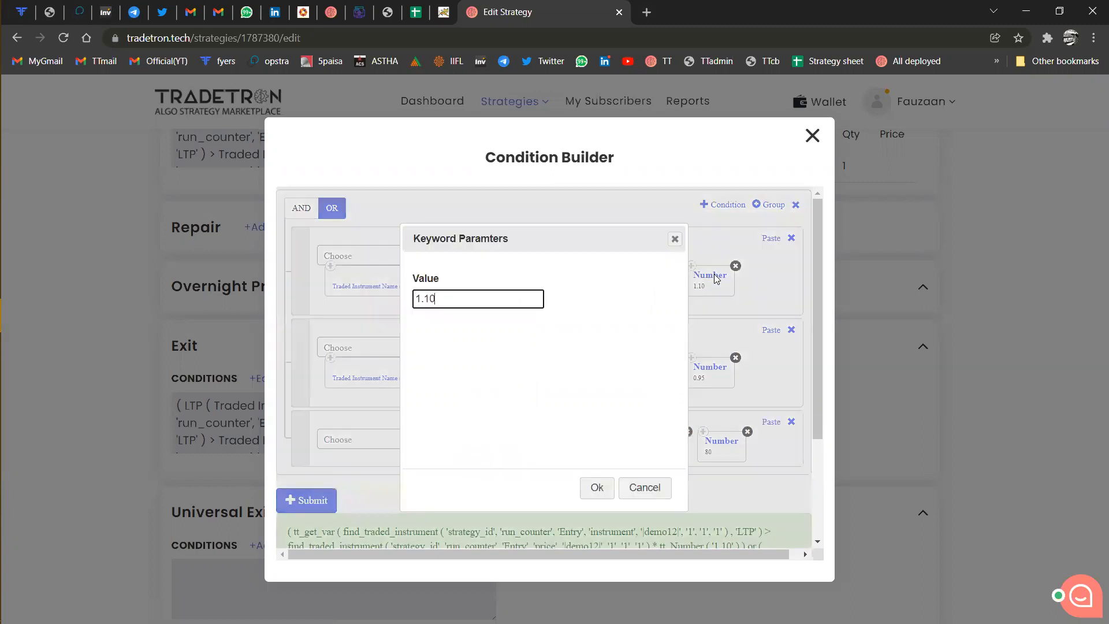
{"action": "key", "text": "BackSpace"}
{"action": "type", "text": "5"}
{"action": "key", "text": "Return"}
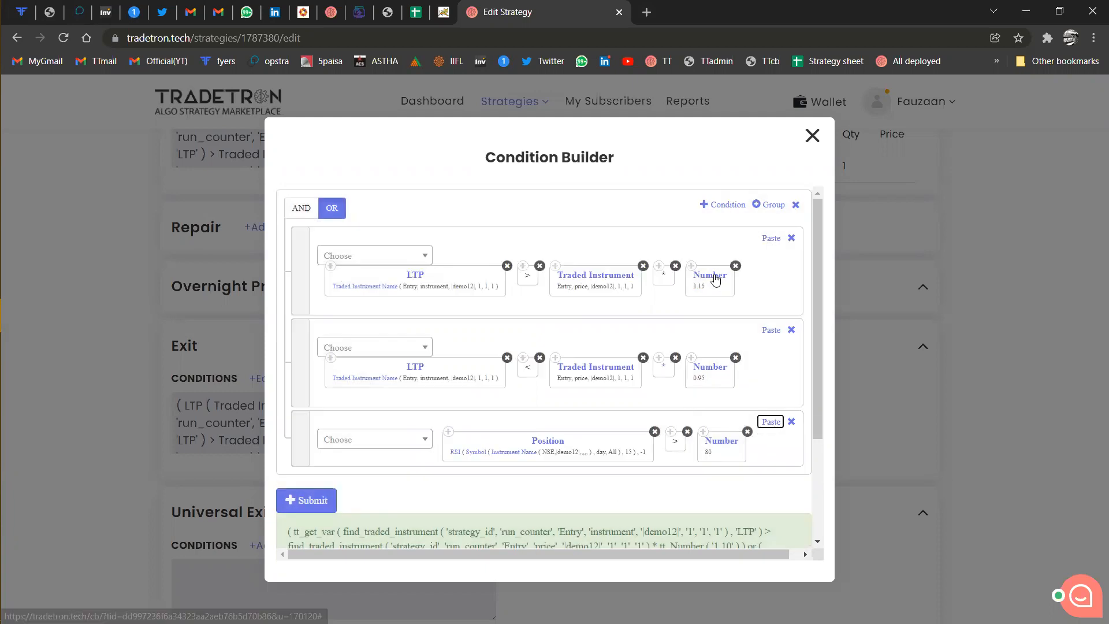
{"action": "left_click", "coordinate": [312, 513]}
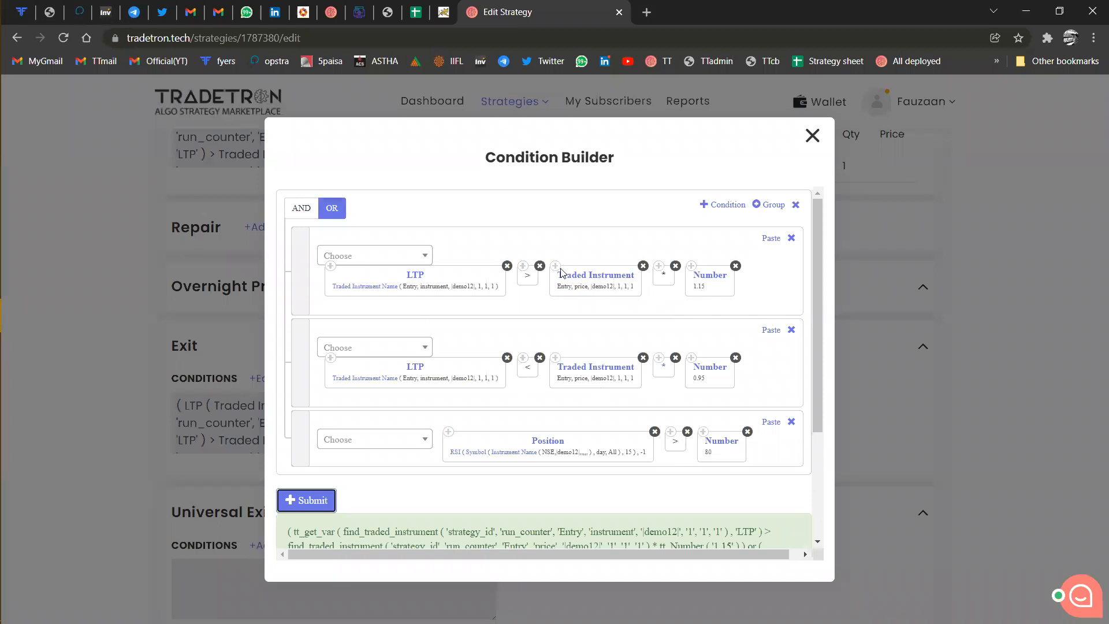
{"action": "left_click", "coordinate": [811, 135]}
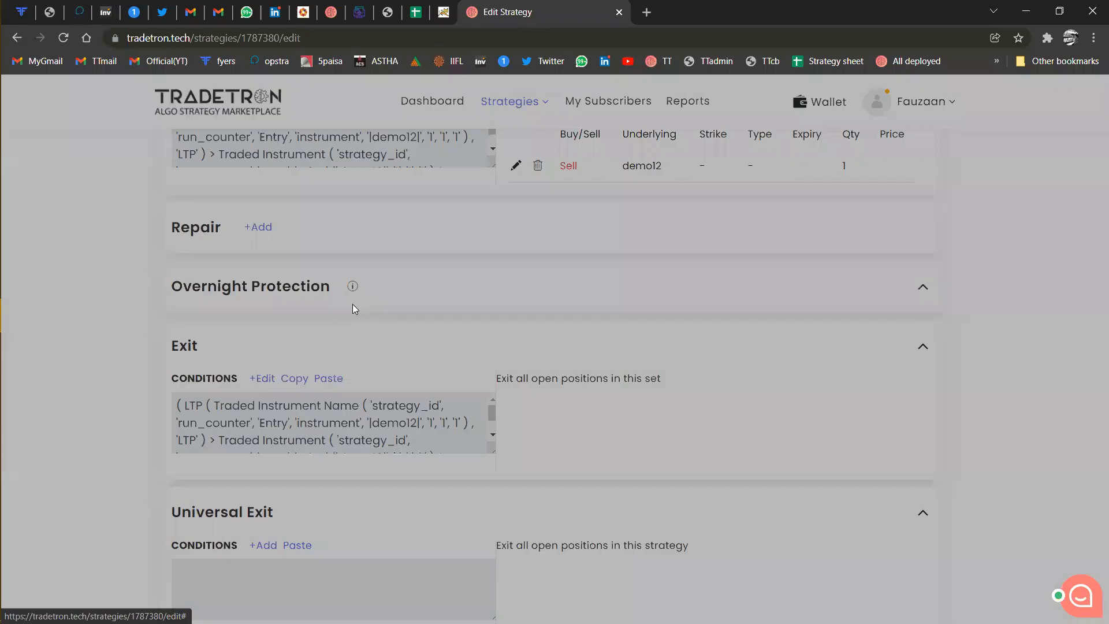
Review the Entry, Repair Once and Exit conditions and positions of Set 1.
{"action": "scroll", "coordinate": [352, 306], "scroll_direction": "up", "scroll_amount": 1}
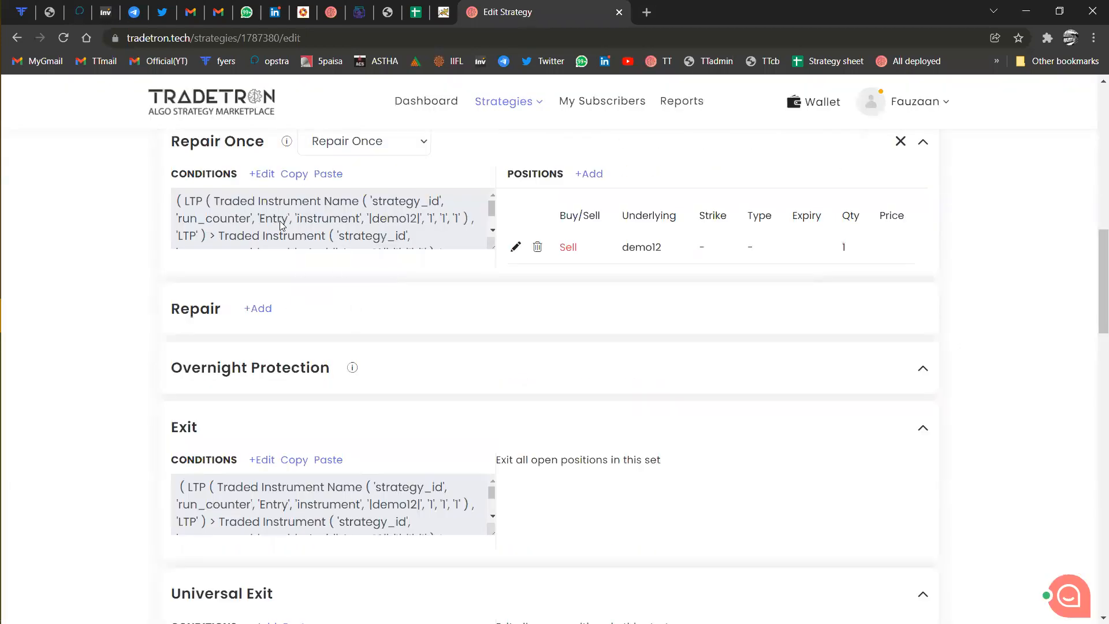
{"action": "scroll", "coordinate": [279, 221], "scroll_direction": "up", "scroll_amount": 1}
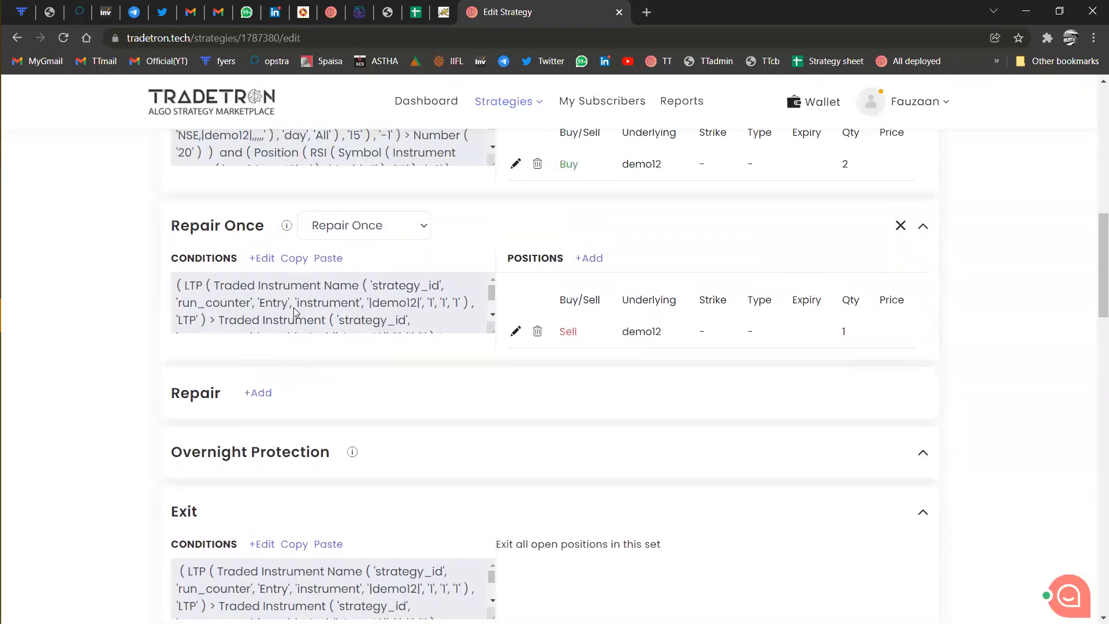
{"action": "scroll", "coordinate": [295, 312], "scroll_direction": "down", "scroll_amount": 1}
{"action": "scroll", "coordinate": [334, 453], "scroll_direction": "up", "scroll_amount": 2}
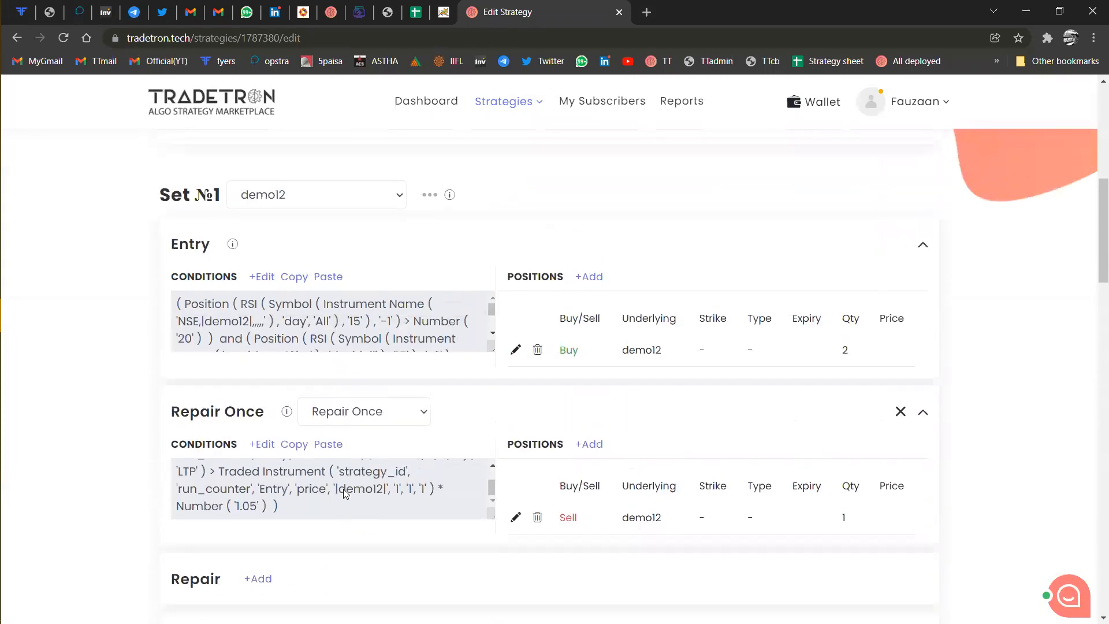
{"action": "scroll", "coordinate": [404, 584], "scroll_direction": "down", "scroll_amount": 5}
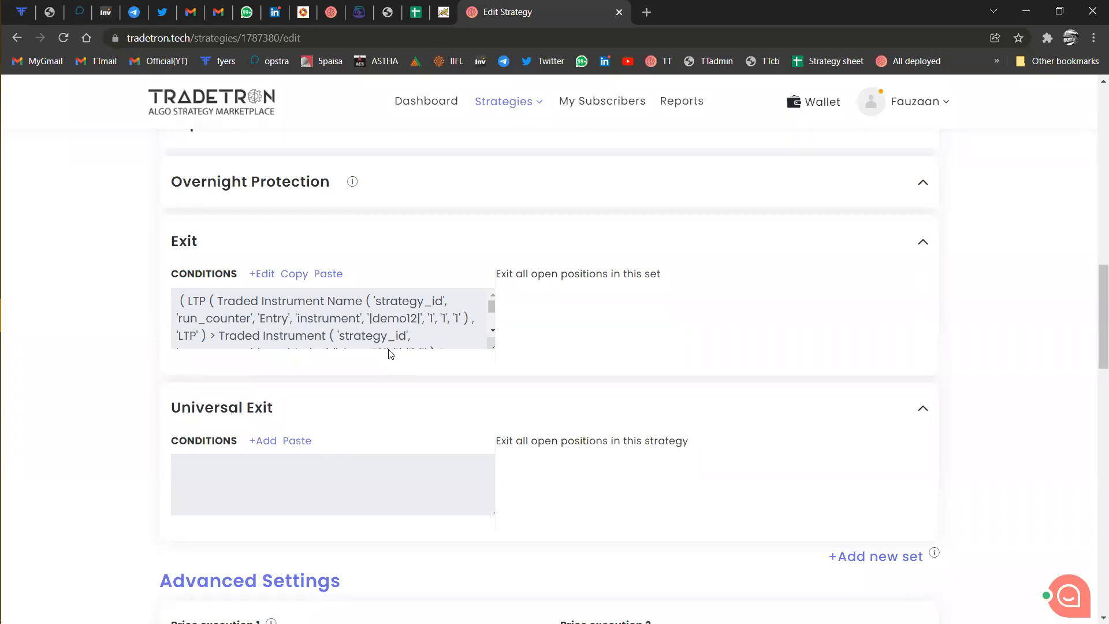
{"action": "scroll", "coordinate": [547, 348], "scroll_direction": "up", "scroll_amount": 4}
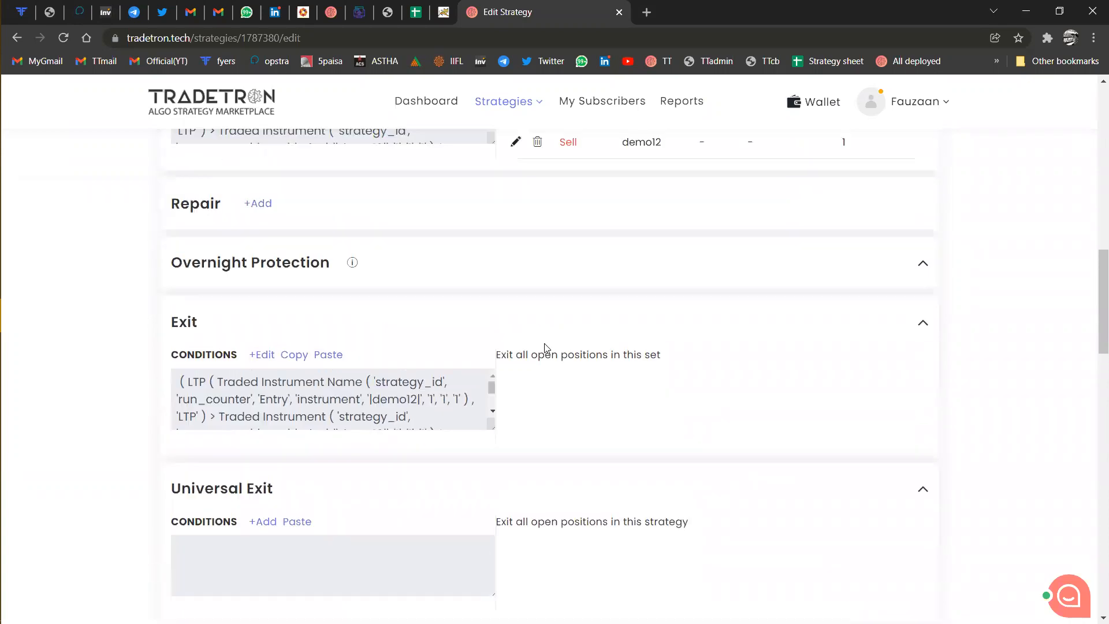
{"action": "scroll", "coordinate": [547, 348], "scroll_direction": "down", "scroll_amount": 2}
{"action": "scroll", "coordinate": [546, 347], "scroll_direction": "down", "scroll_amount": 4}
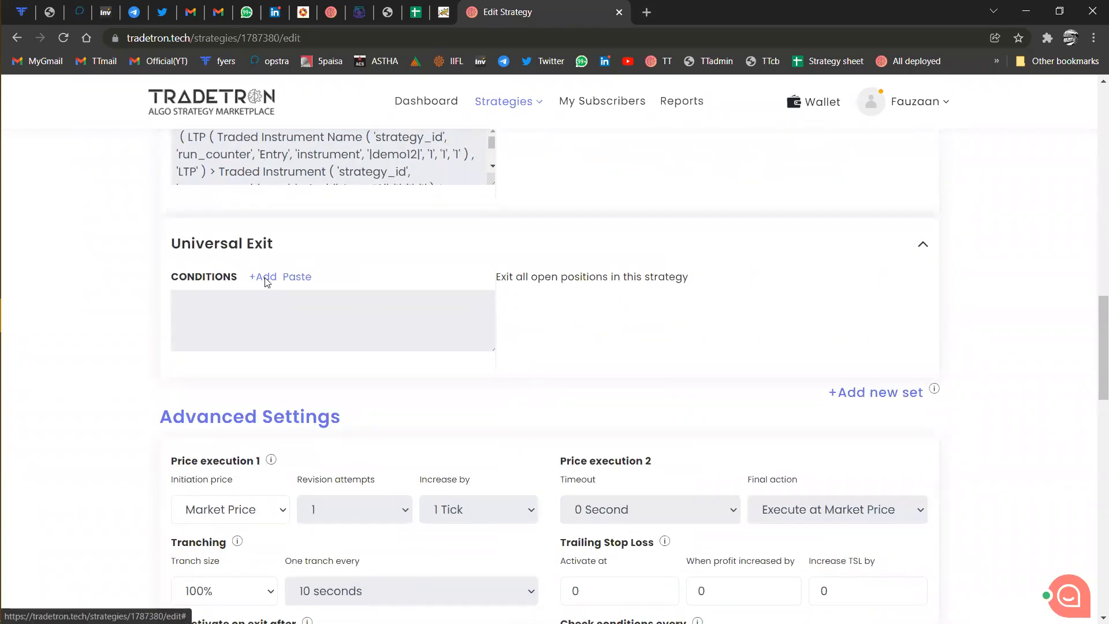
Start the Universal Exit conditions with two conditions joined by OR and add a PNL block to the first one.
{"action": "left_click", "coordinate": [266, 280]}
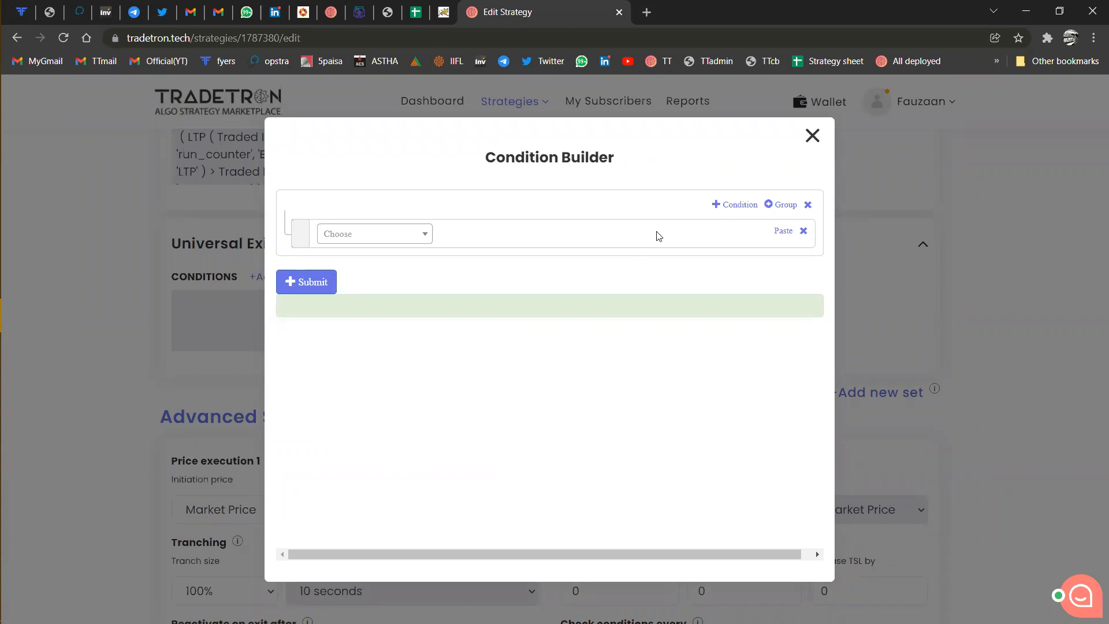
{"action": "left_click", "coordinate": [736, 208]}
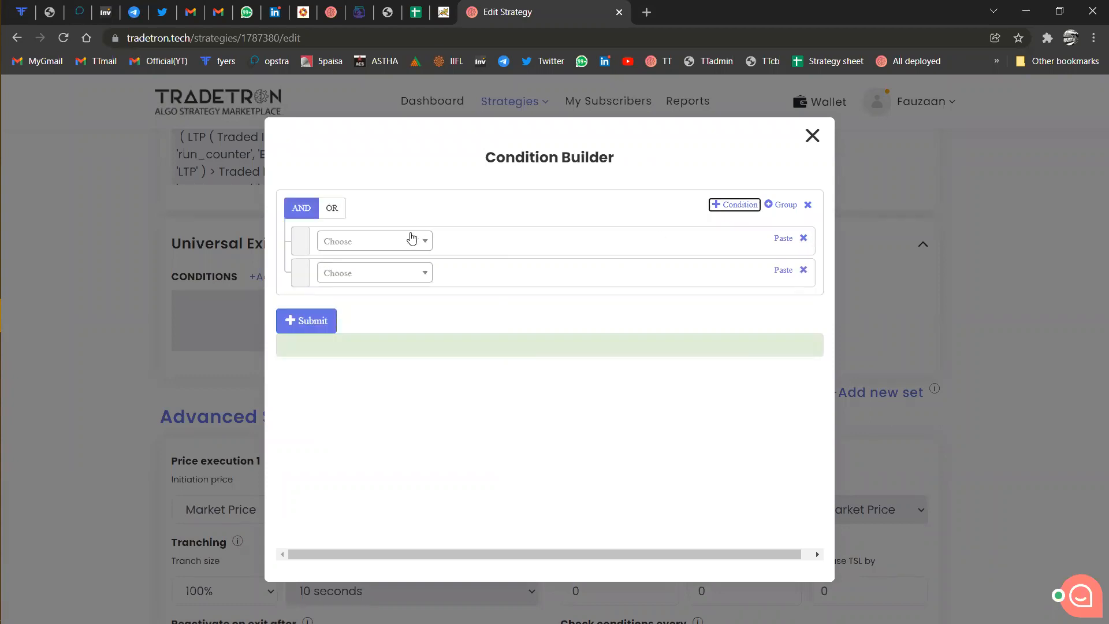
{"action": "left_click", "coordinate": [334, 212]}
{"action": "left_click", "coordinate": [400, 241]}
{"action": "type", "text": "pnl"}
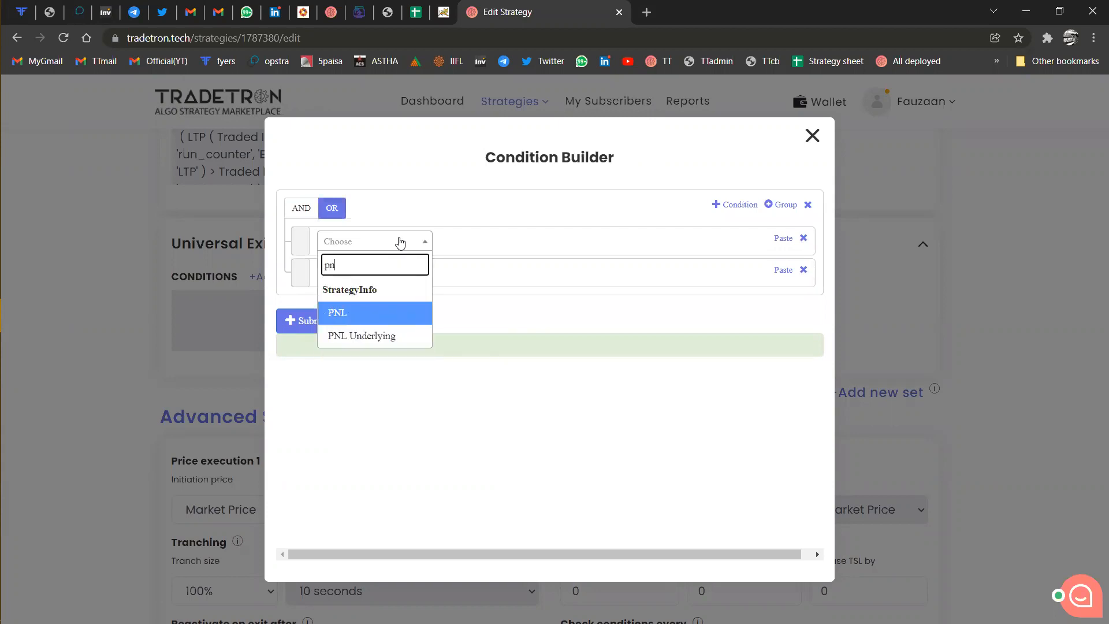
{"action": "key", "text": "Return"}
Add a > operator and a Number block of 5000 after PNL in the first Universal Exit condition.
{"action": "left_click", "coordinate": [400, 242]}
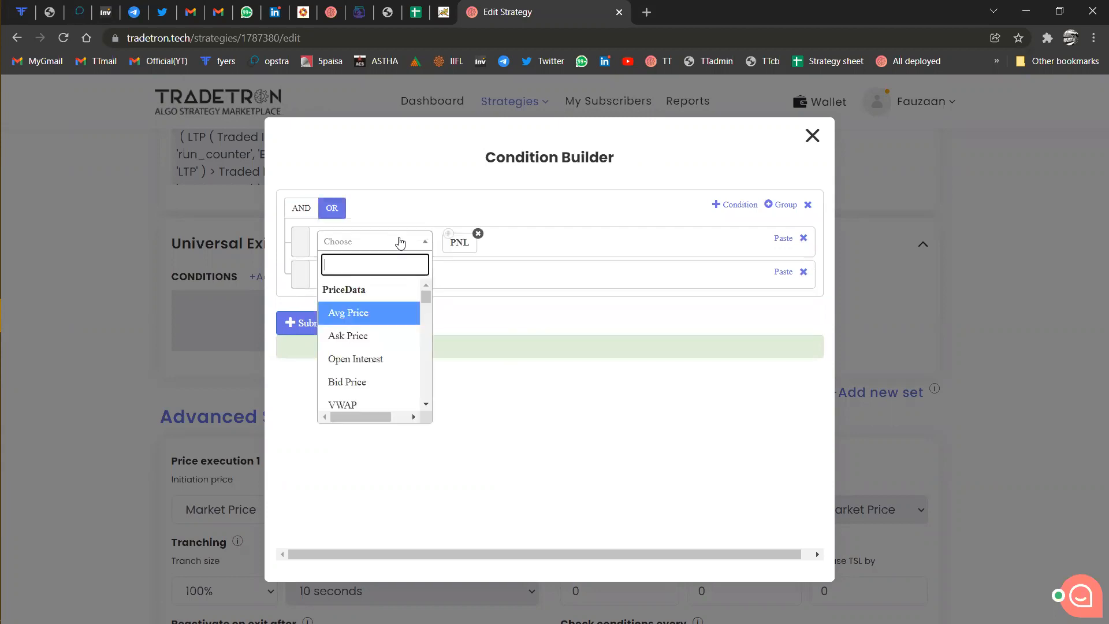
{"action": "type", "text": ">"}
{"action": "key", "text": "Return"}
{"action": "left_click", "coordinate": [400, 241]}
{"action": "type", "text": "num"}
{"action": "key", "text": "Down"}
{"action": "key", "text": "Return"}
{"action": "type", "text": "500"}
{"action": "key", "text": "Tab"}
{"action": "key", "text": "Return"}
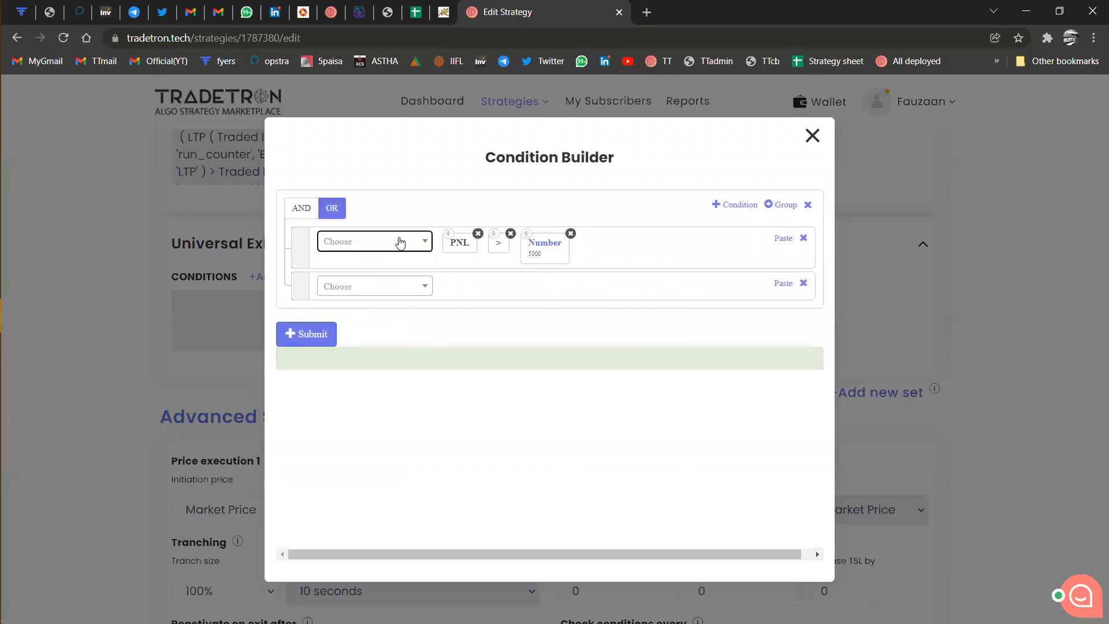
Multiply the Number in the first Universal Exit condition by the Multiplier keyword.
{"action": "left_click", "coordinate": [400, 242]}
{"action": "type", "text": "*"}
{"action": "key", "text": "Return"}
{"action": "left_click", "coordinate": [400, 242]}
{"action": "type", "text": "mult"}
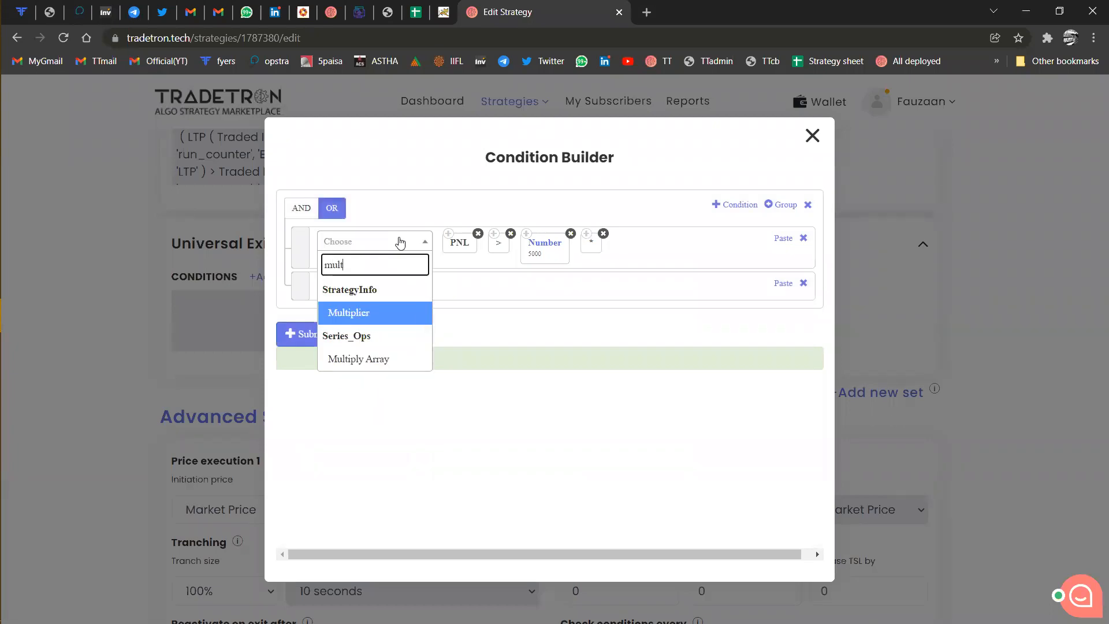
{"action": "key", "text": "Return"}
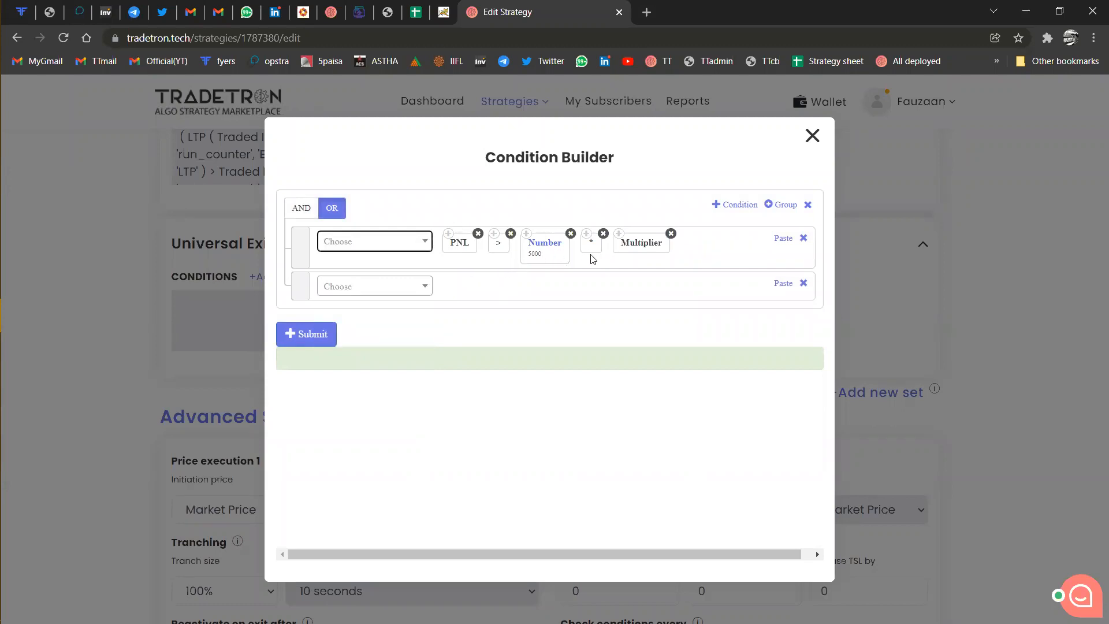
Build the second Universal Exit condition from a copied PNL block, a < operator and a copy of the Number block.
{"action": "left_click", "coordinate": [416, 292]}
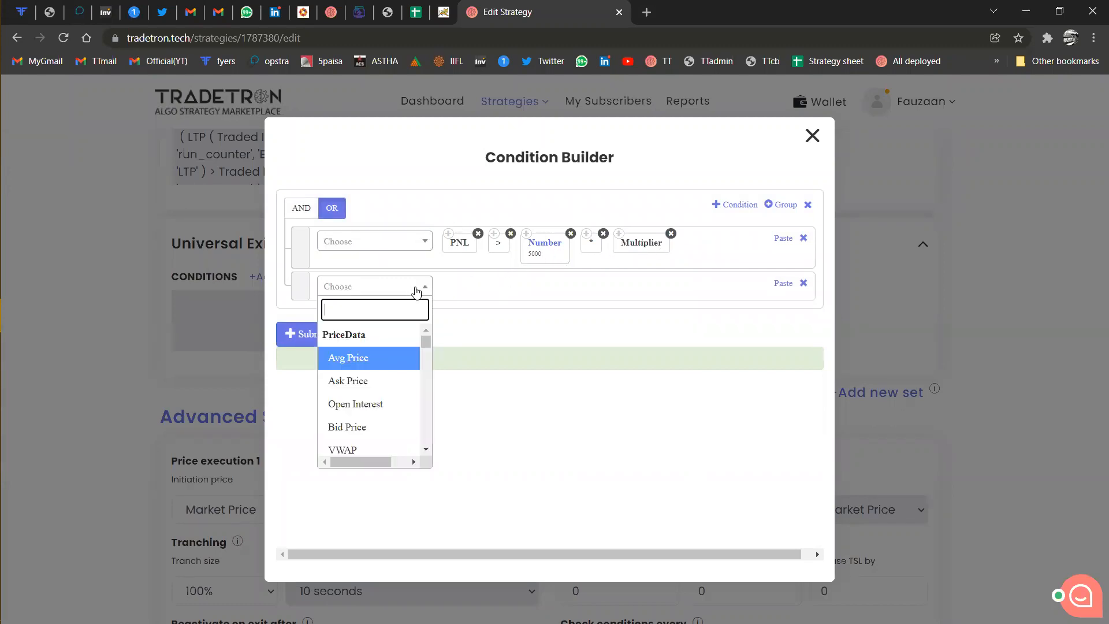
{"action": "left_click", "coordinate": [447, 234]}
{"action": "left_click", "coordinate": [783, 283]}
{"action": "left_click", "coordinate": [397, 288]}
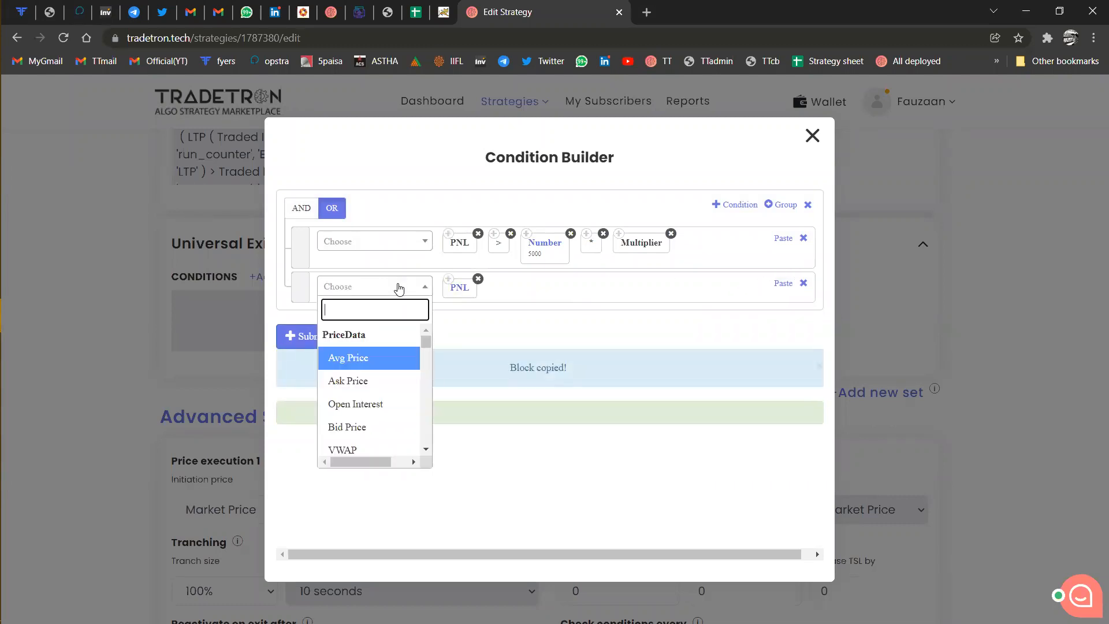
{"action": "type", "text": "<"}
{"action": "key", "text": "Return"}
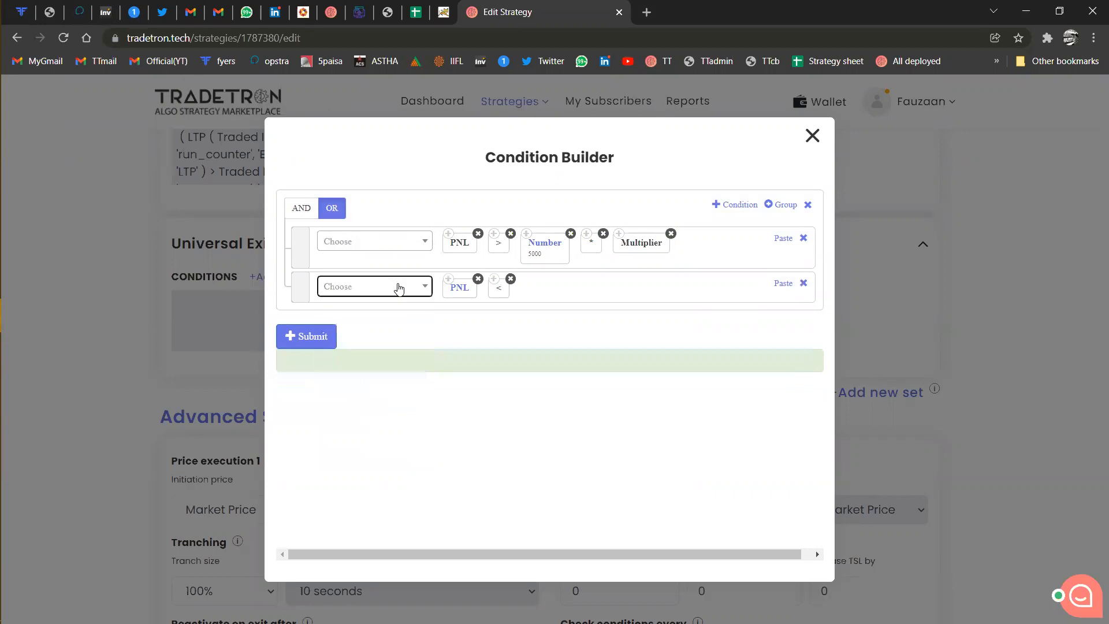
{"action": "left_click", "coordinate": [526, 233]}
{"action": "left_click", "coordinate": [784, 283]}
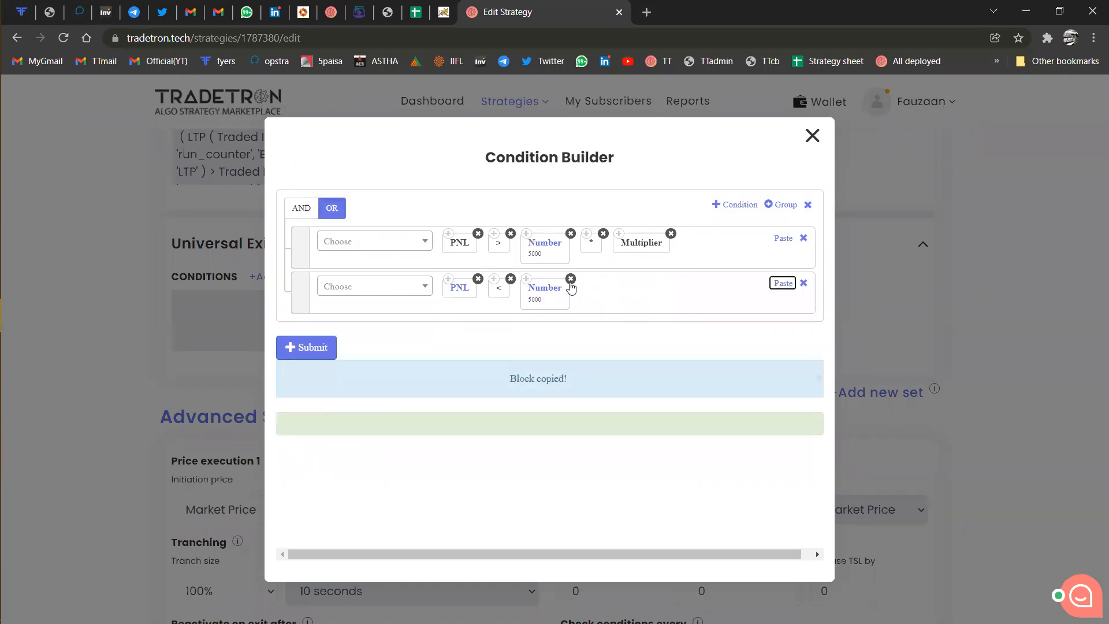
Set the Number value in the second Universal Exit condition to -5000.
{"action": "left_click", "coordinate": [555, 290]}
{"action": "type", "text": "-5000"}
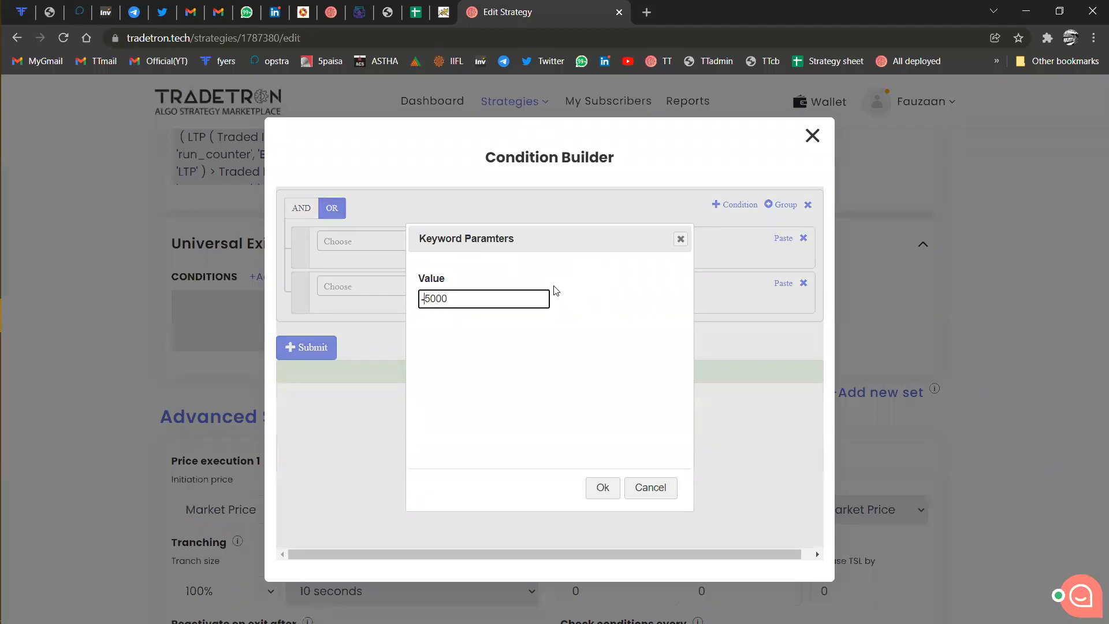
{"action": "key", "text": "Return"}
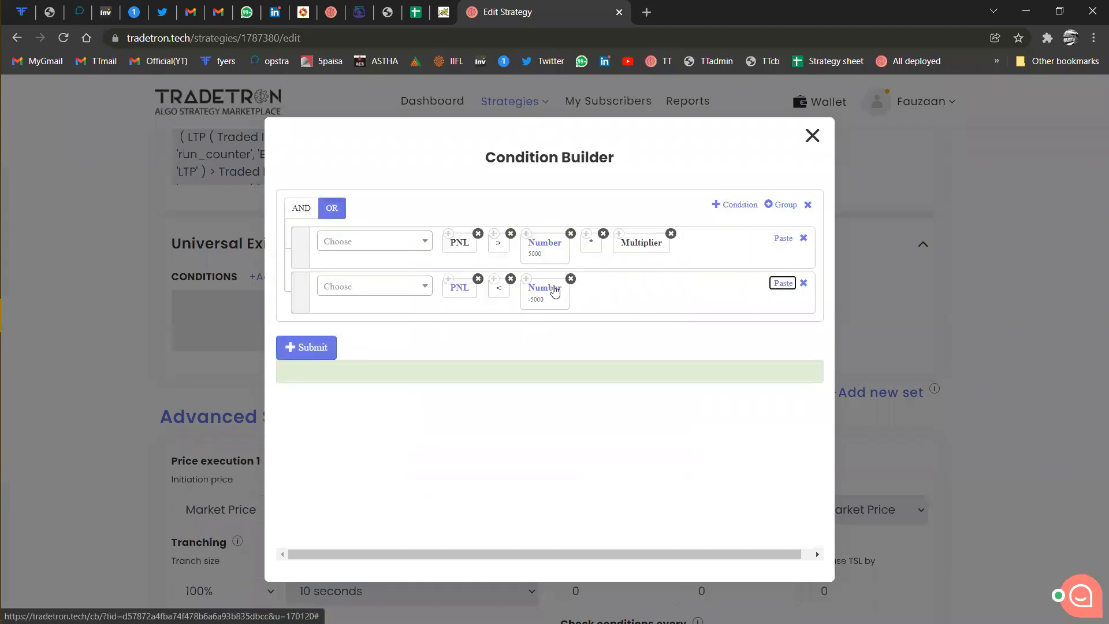
Multiply the second Universal Exit Number by Multiplier using copies of the first condition's blocks, and submit the conditions.
{"action": "left_click", "coordinate": [588, 235]}
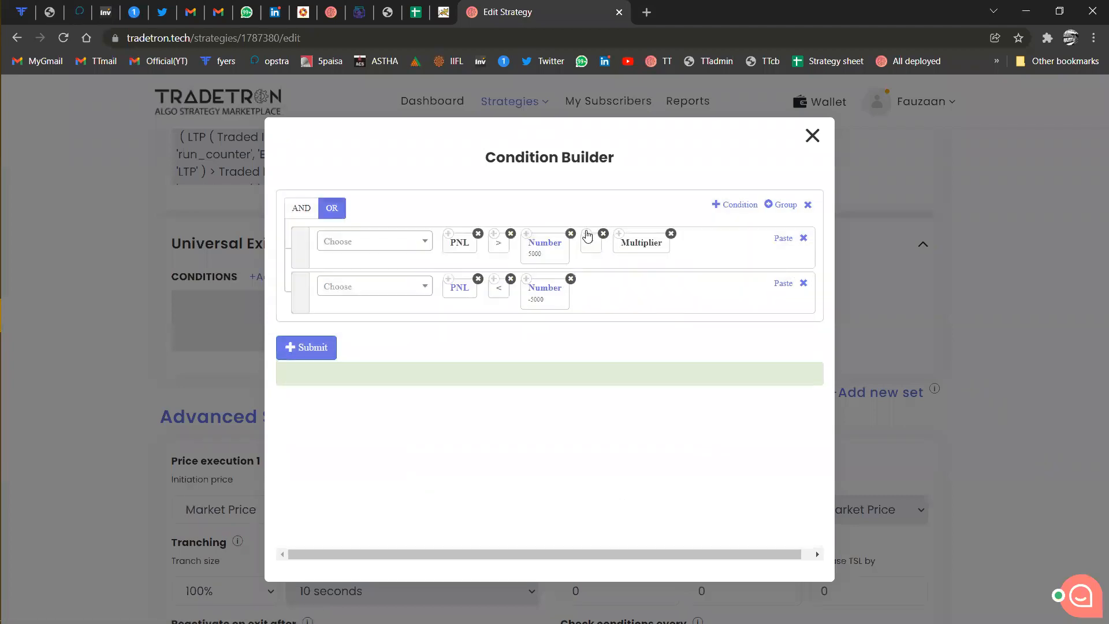
{"action": "left_click", "coordinate": [787, 288]}
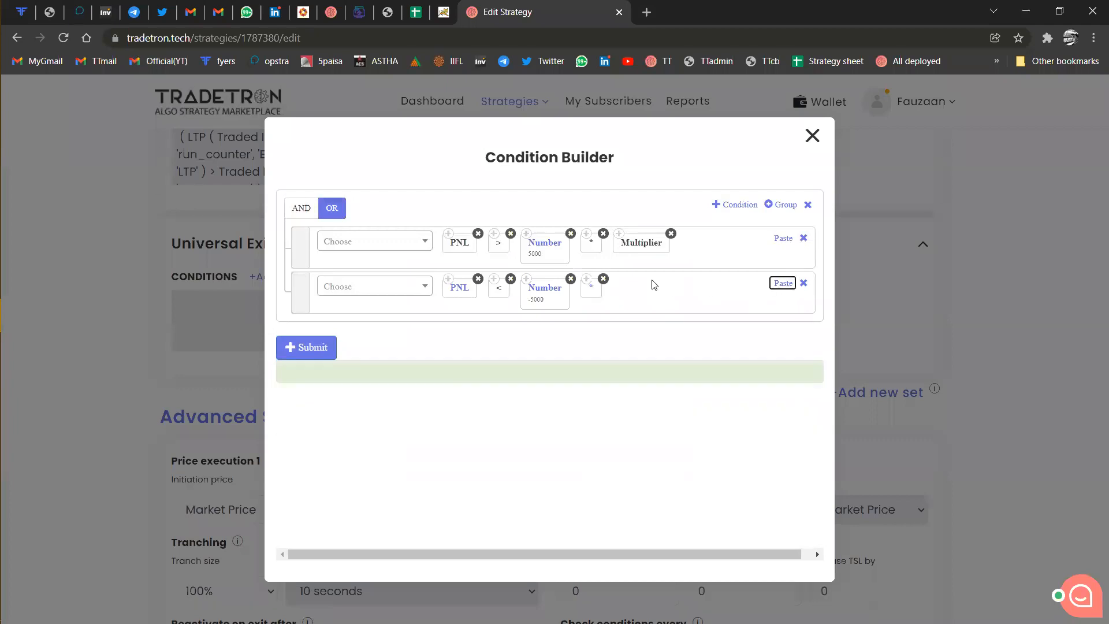
{"action": "left_click", "coordinate": [615, 240]}
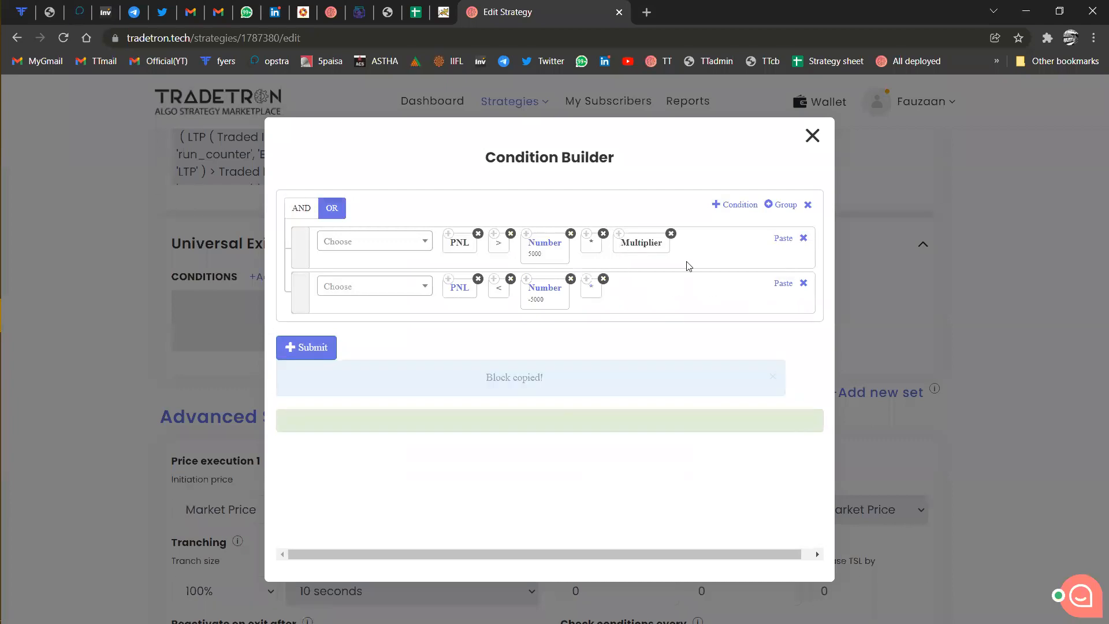
{"action": "left_click", "coordinate": [776, 284]}
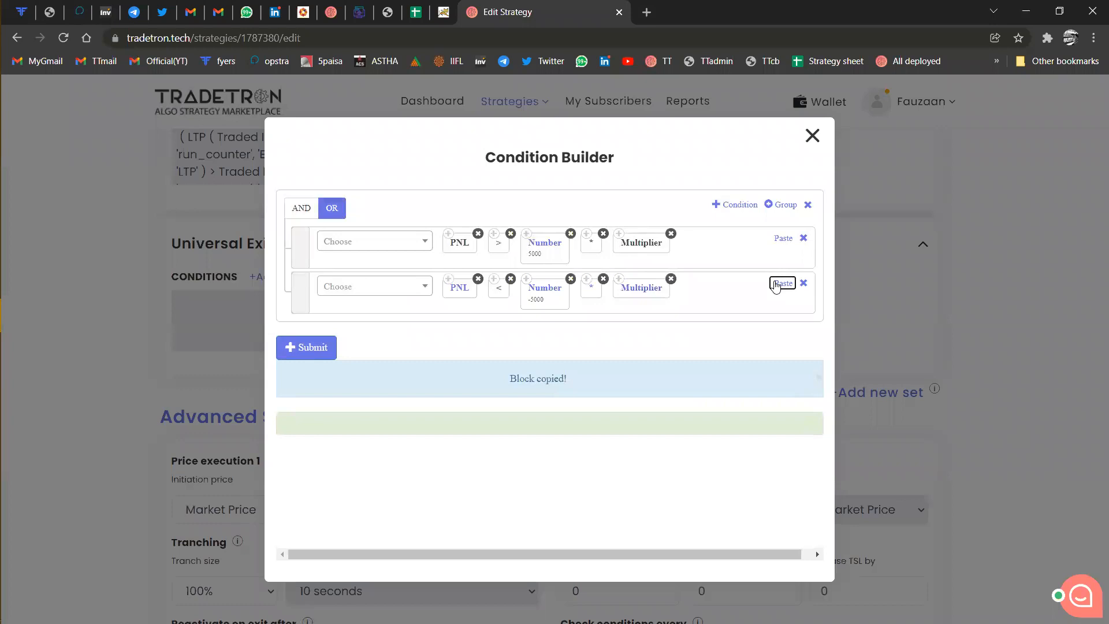
{"action": "left_click", "coordinate": [329, 347]}
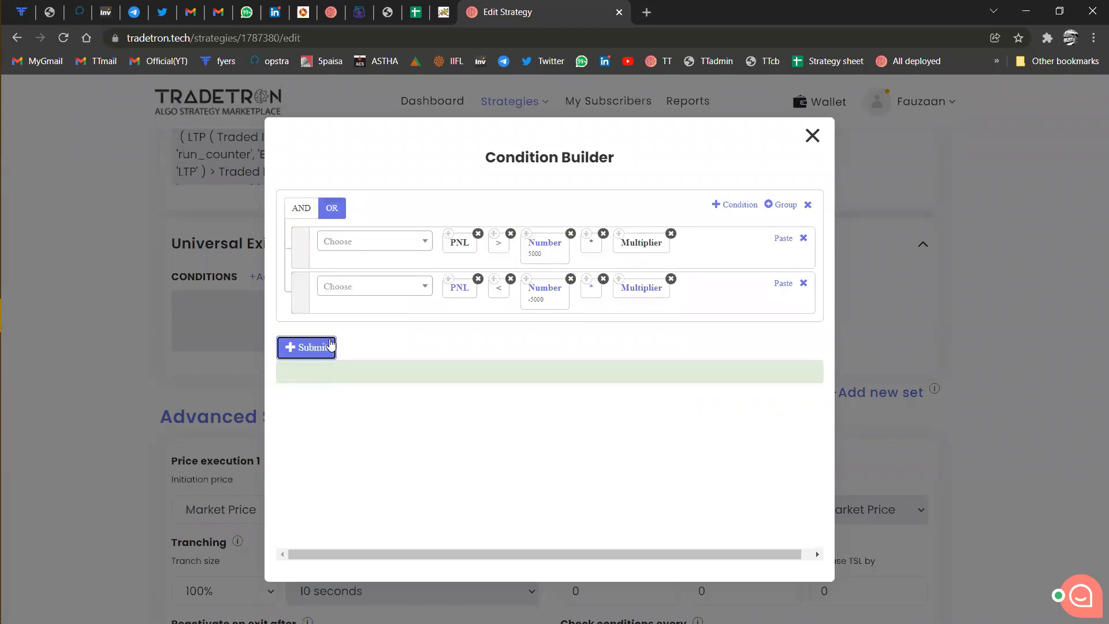
{"action": "left_click", "coordinate": [809, 140]}
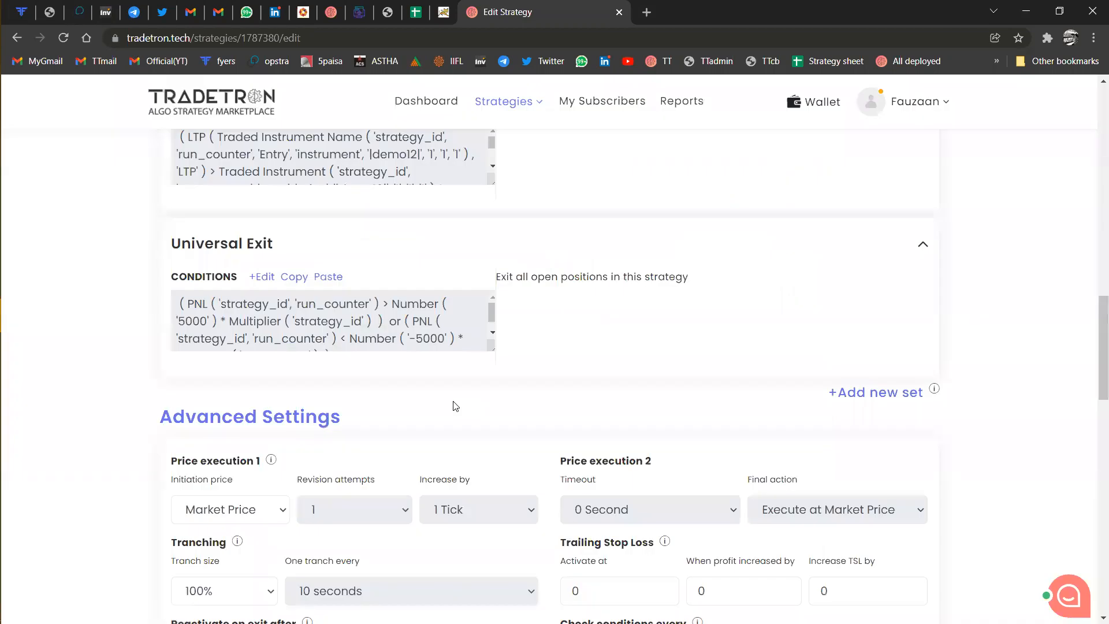
Set the strategy to check conditions continuously, starting 1 second after exchange open and ending 1 minute before exchange close.
{"action": "scroll", "coordinate": [456, 407], "scroll_direction": "down", "scroll_amount": 5}
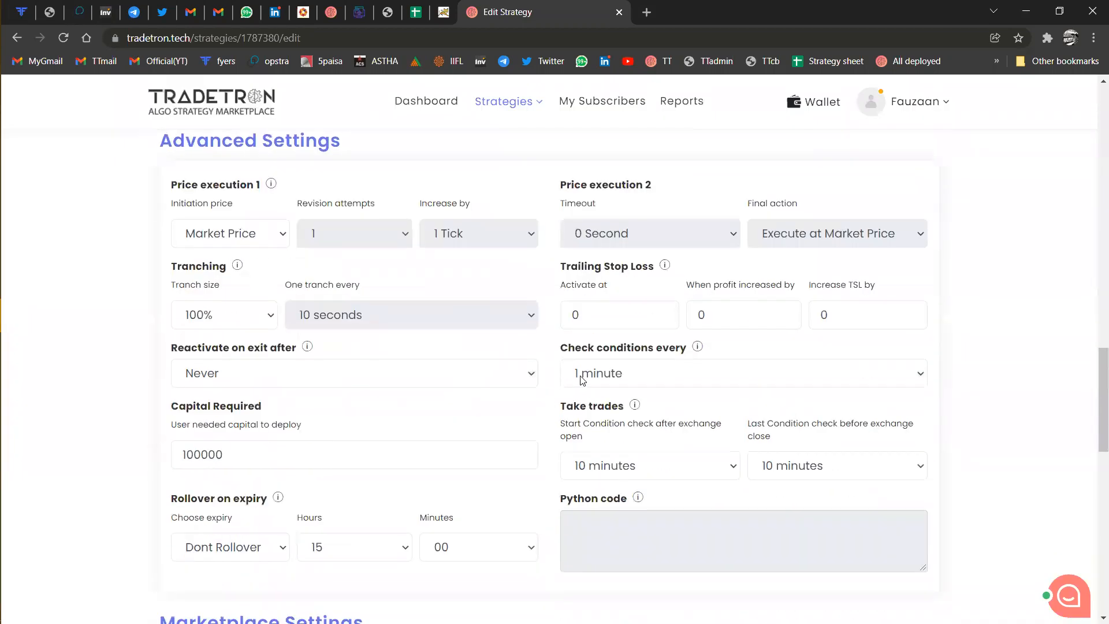
{"action": "left_click", "coordinate": [582, 382]}
{"action": "left_click", "coordinate": [601, 466]}
{"action": "left_click", "coordinate": [601, 466]}
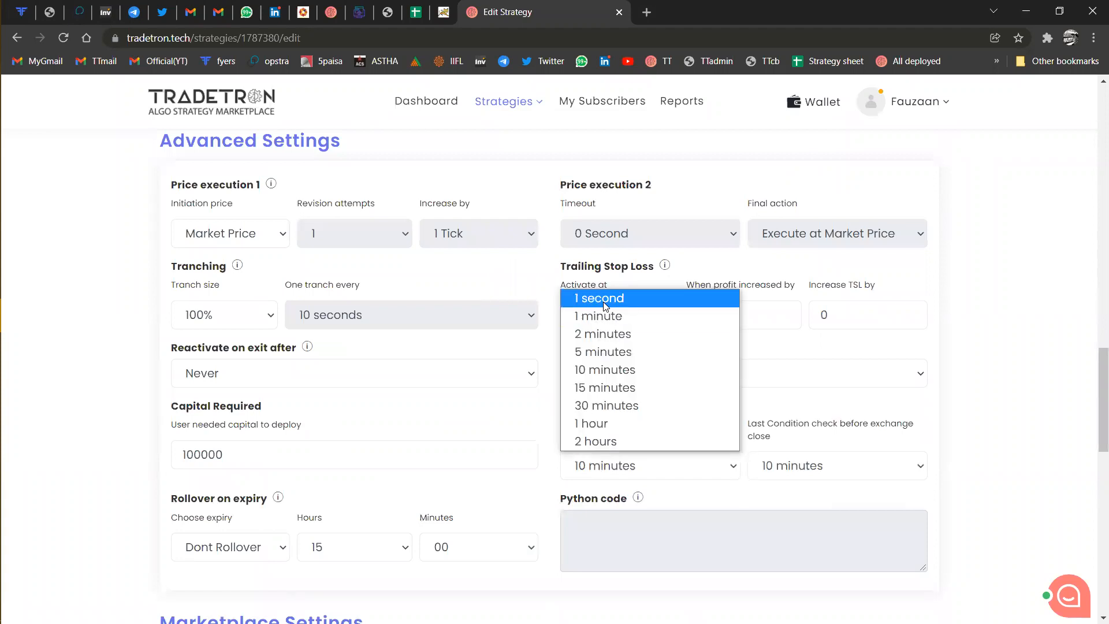
{"action": "left_click", "coordinate": [604, 301]}
{"action": "left_click", "coordinate": [780, 475]}
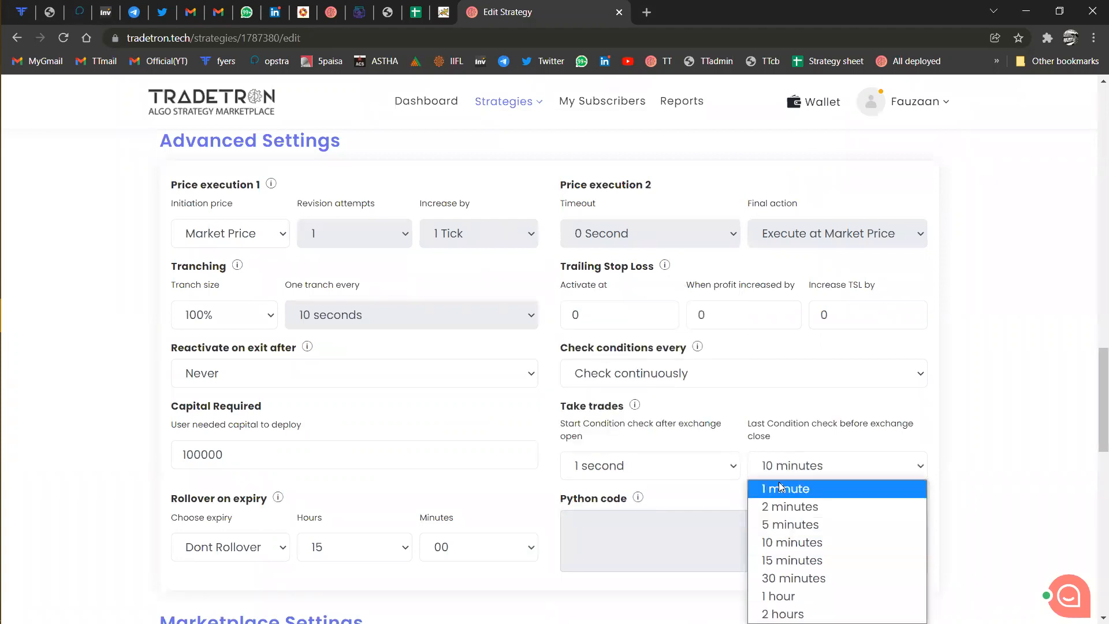
{"action": "left_click", "coordinate": [780, 488]}
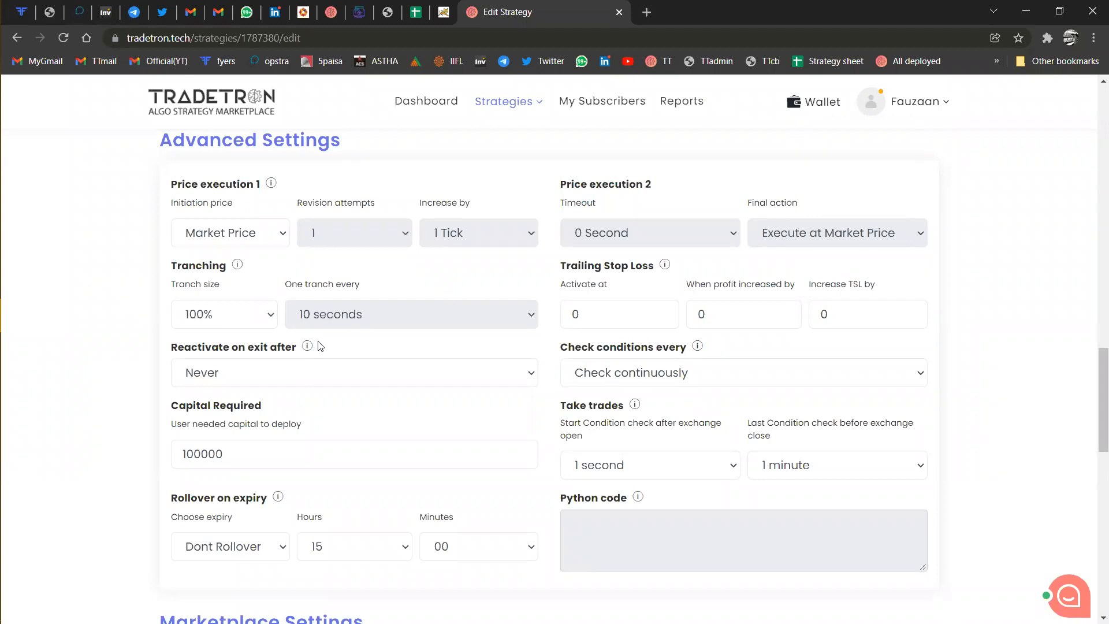
Try a tranch size of 50% and return it to 100%.
{"action": "left_click", "coordinate": [260, 327]}
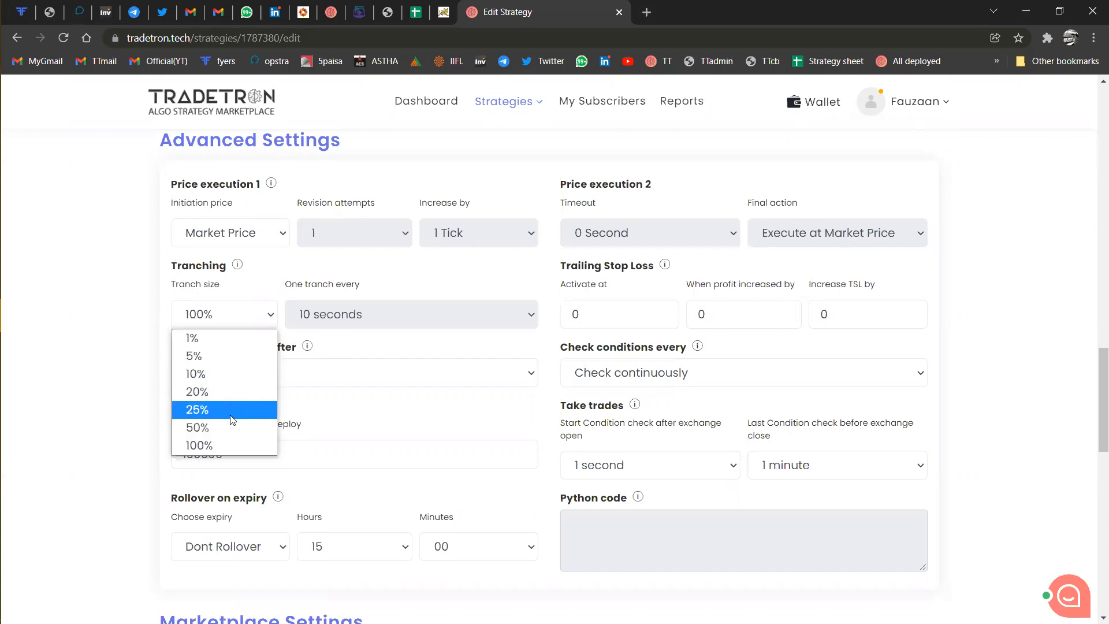
{"action": "left_click", "coordinate": [233, 426]}
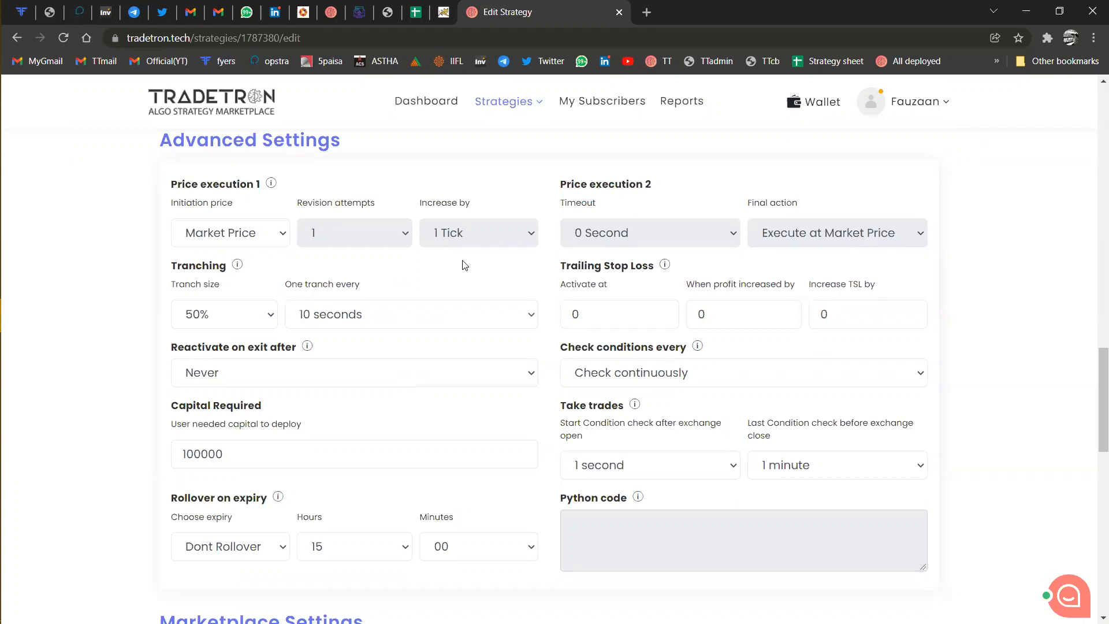
{"action": "left_click", "coordinate": [273, 326]}
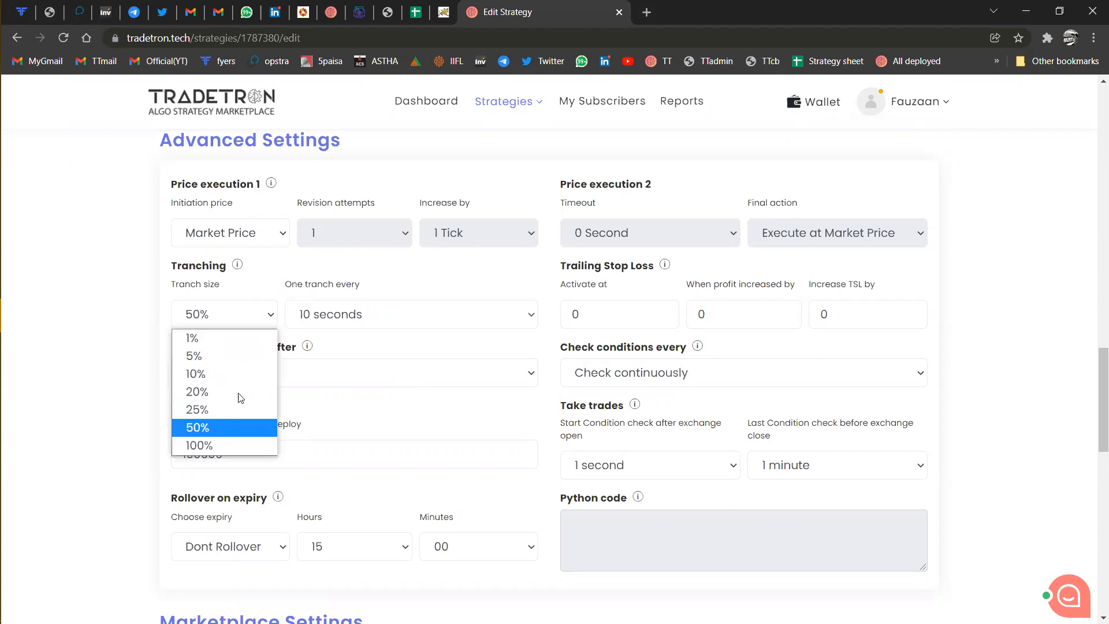
{"action": "left_click", "coordinate": [229, 446]}
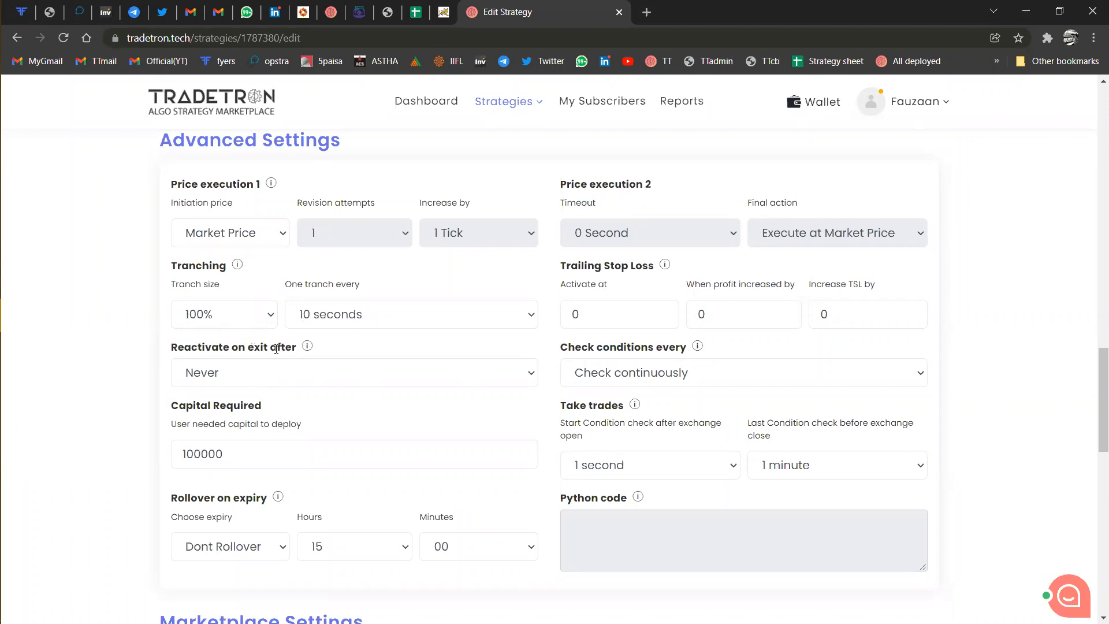
Set the strategy to reactivate 5 hours after exit in the Advanced Settings.
{"action": "scroll", "coordinate": [276, 348], "scroll_direction": "up", "scroll_amount": 4}
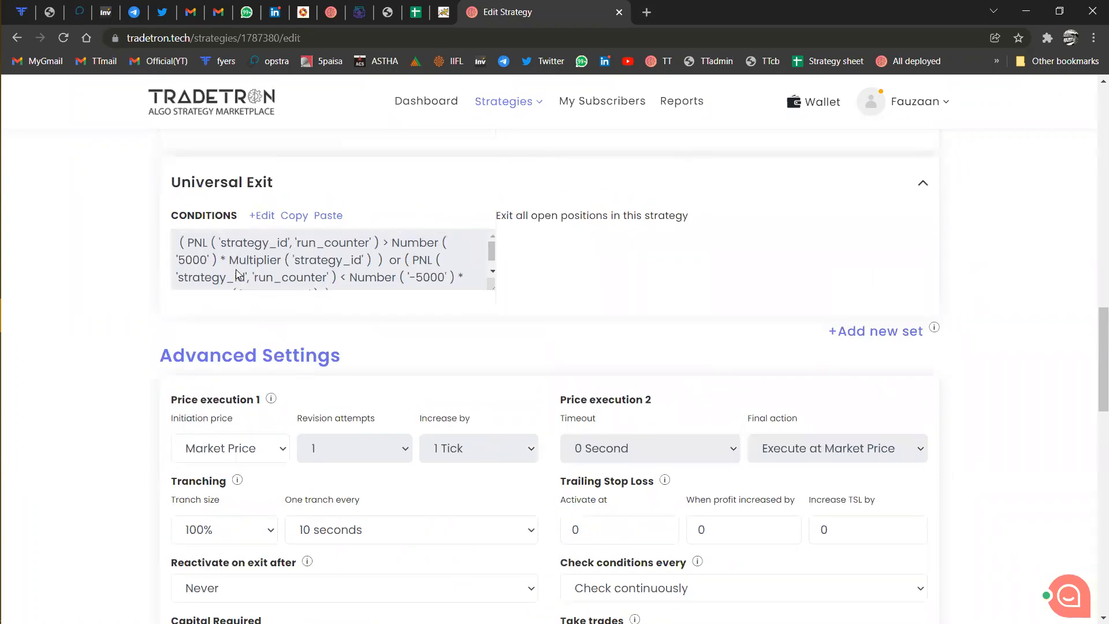
{"action": "scroll", "coordinate": [237, 274], "scroll_direction": "up", "scroll_amount": 4}
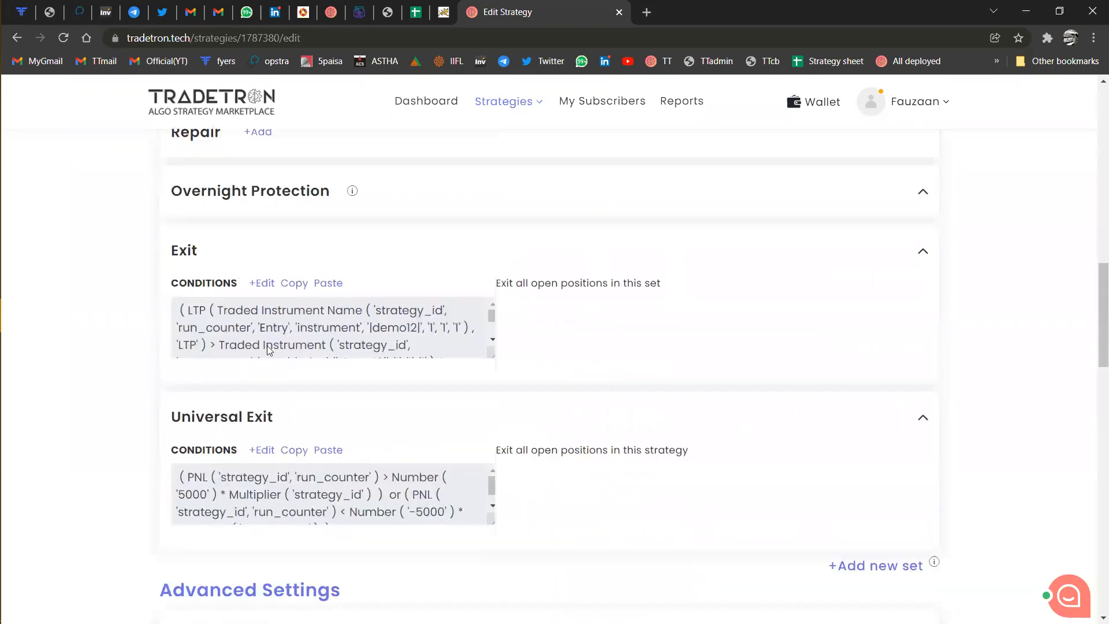
{"action": "scroll", "coordinate": [292, 348], "scroll_direction": "down", "scroll_amount": 7}
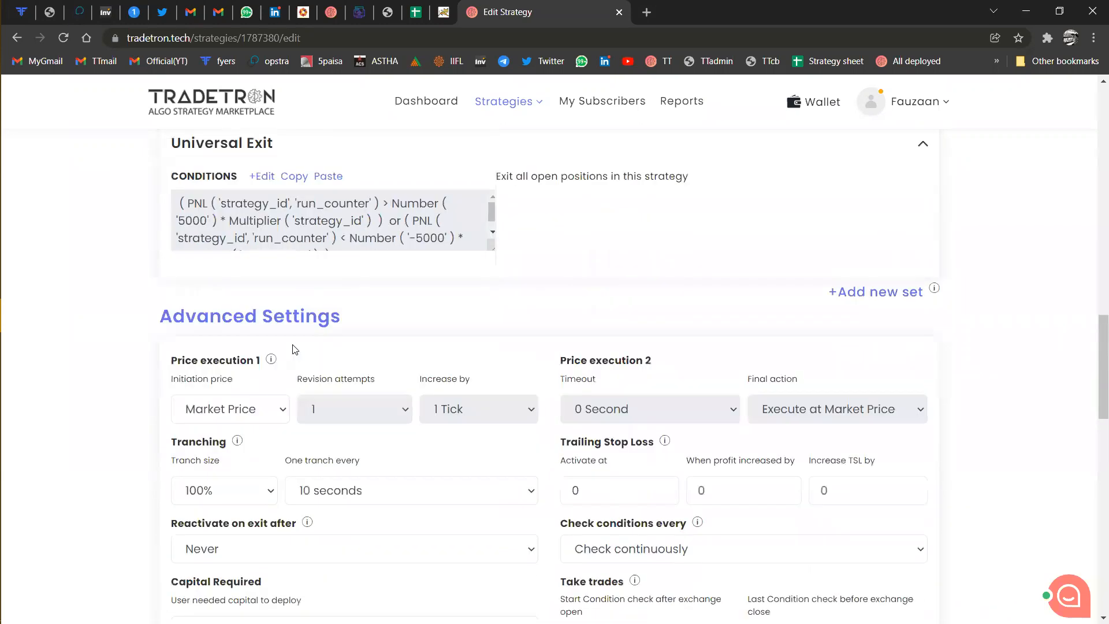
{"action": "scroll", "coordinate": [294, 341], "scroll_direction": "down", "scroll_amount": 3}
{"action": "left_click", "coordinate": [297, 332]}
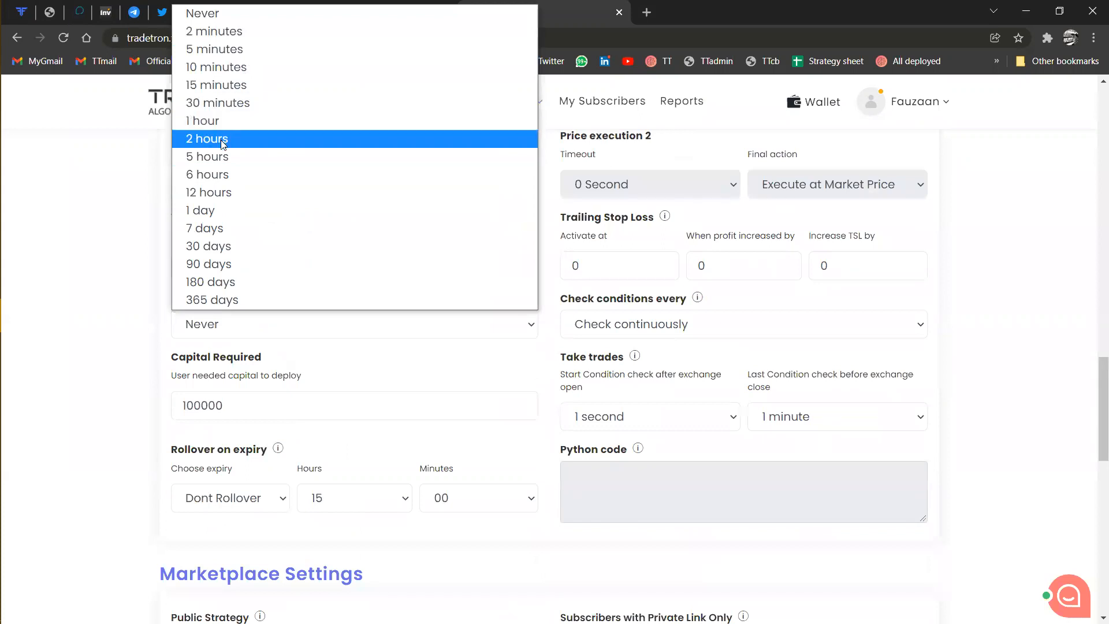
{"action": "left_click", "coordinate": [219, 156]}
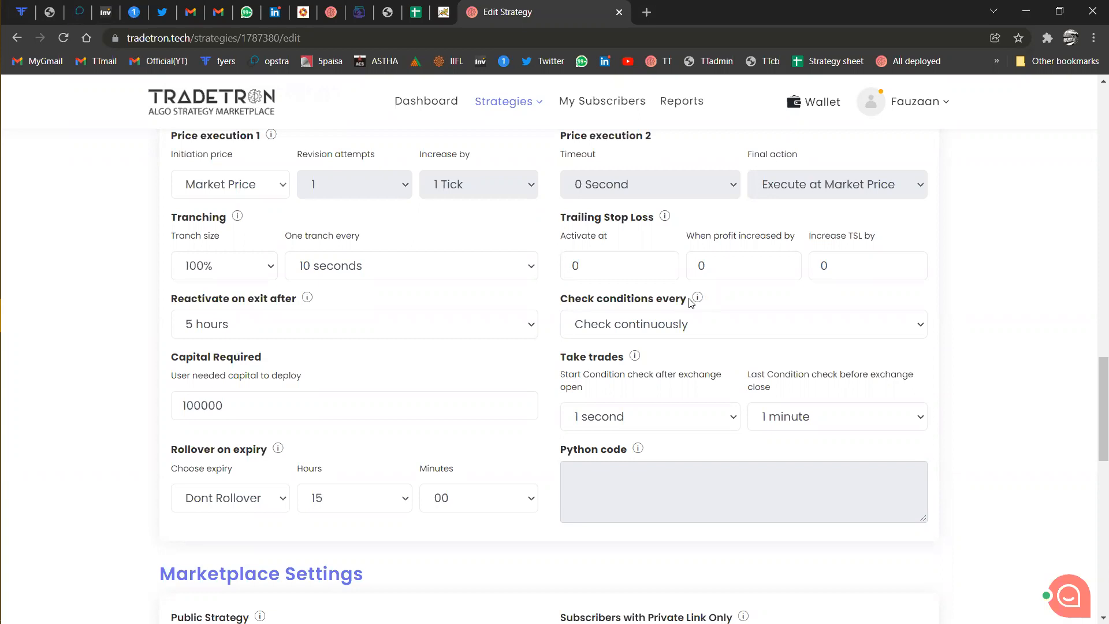
Try a 1 minute interval for Check conditions every and return it to Check continuously.
{"action": "scroll", "coordinate": [690, 299], "scroll_direction": "up", "scroll_amount": 1}
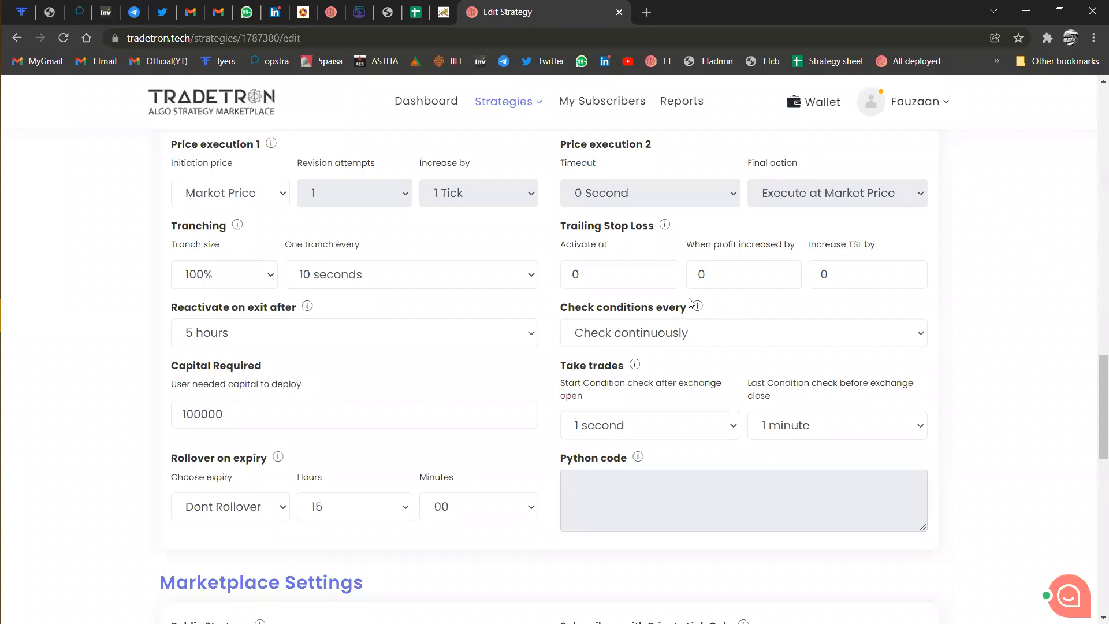
{"action": "left_click", "coordinate": [694, 346]}
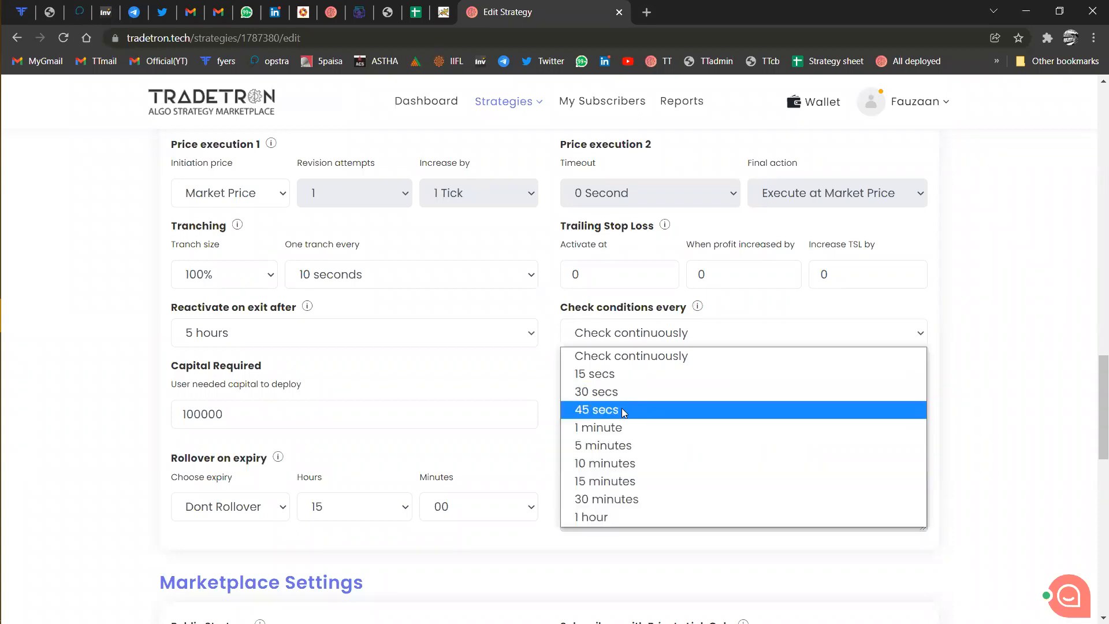
{"action": "left_click", "coordinate": [617, 427]}
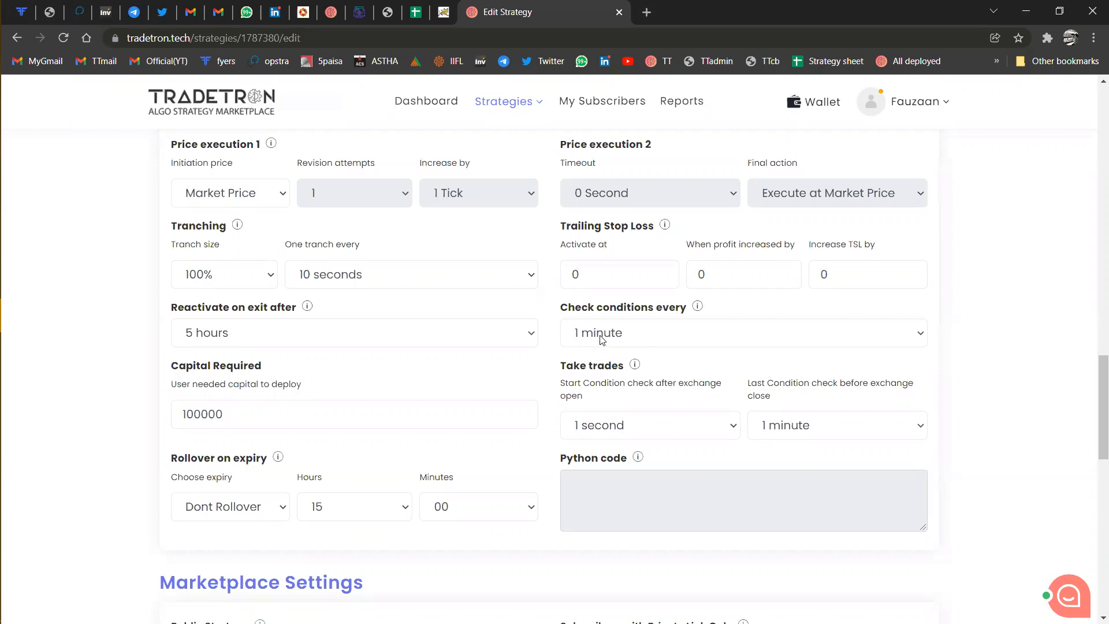
{"action": "left_click", "coordinate": [602, 339]}
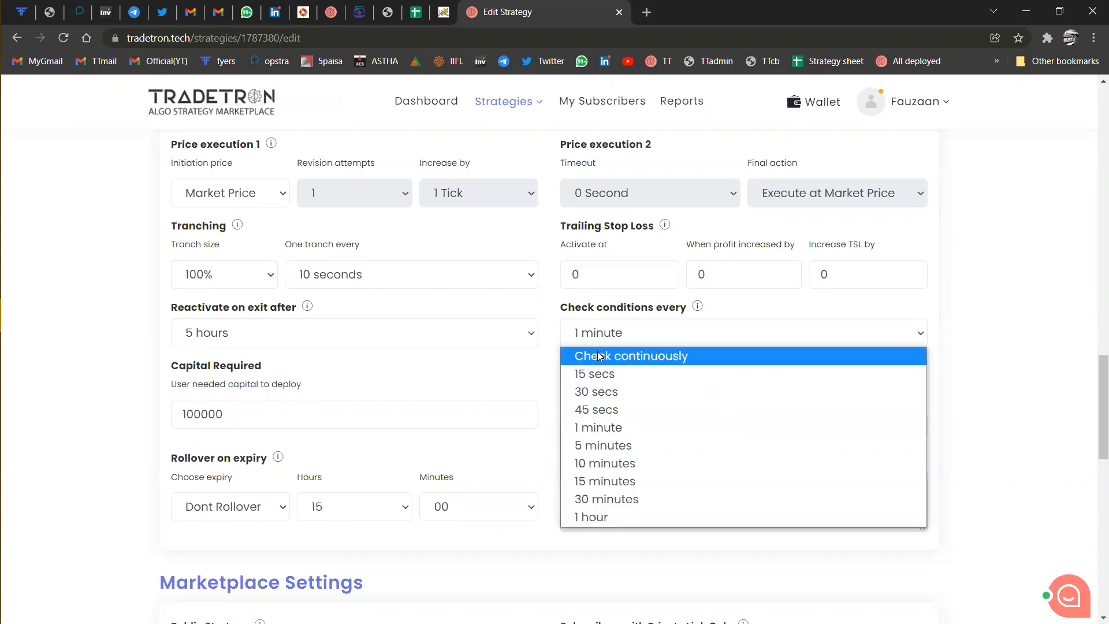
{"action": "left_click", "coordinate": [599, 356]}
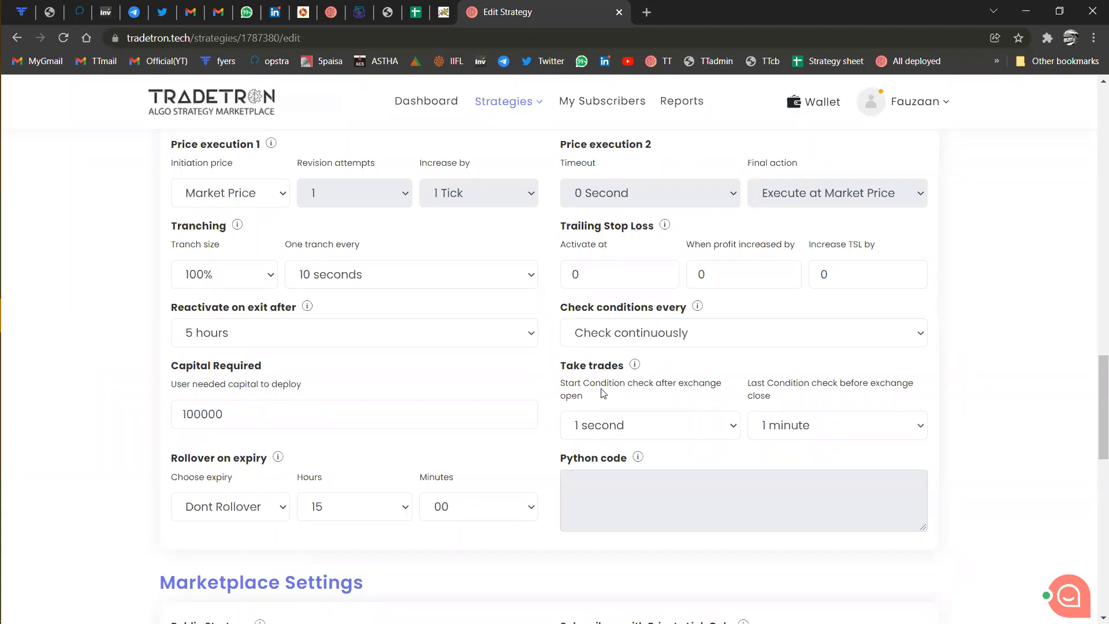
Review the available Take trades timing choices and the Rollover on expiry options.
{"action": "left_click", "coordinate": [609, 426]}
{"action": "left_click", "coordinate": [610, 426]}
{"action": "left_click", "coordinate": [781, 431]}
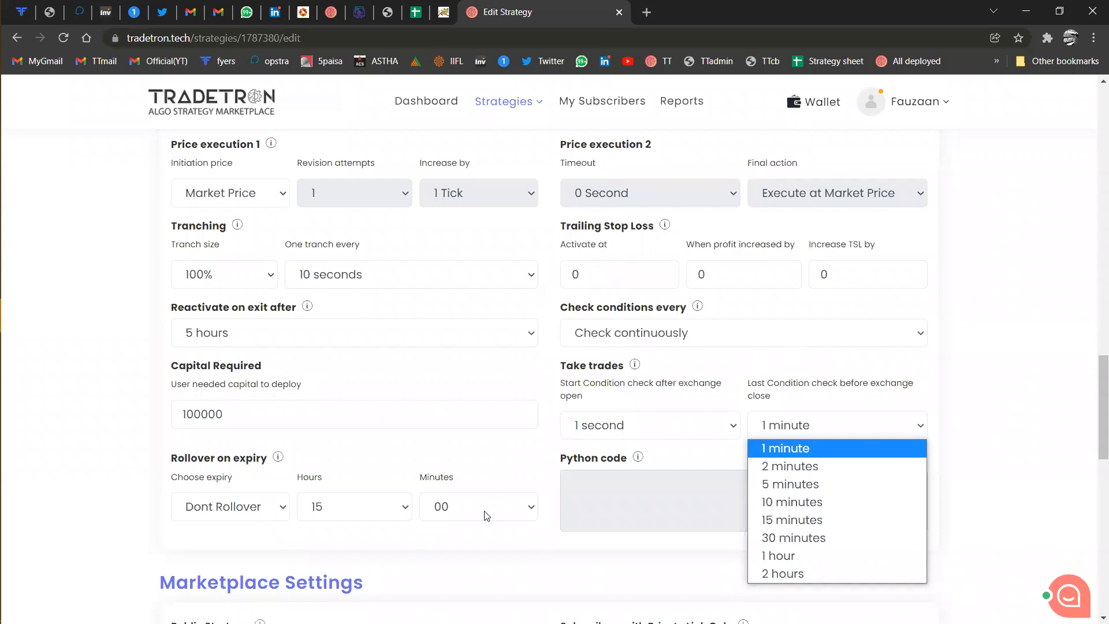
{"action": "scroll", "coordinate": [431, 547], "scroll_direction": "down", "scroll_amount": 2}
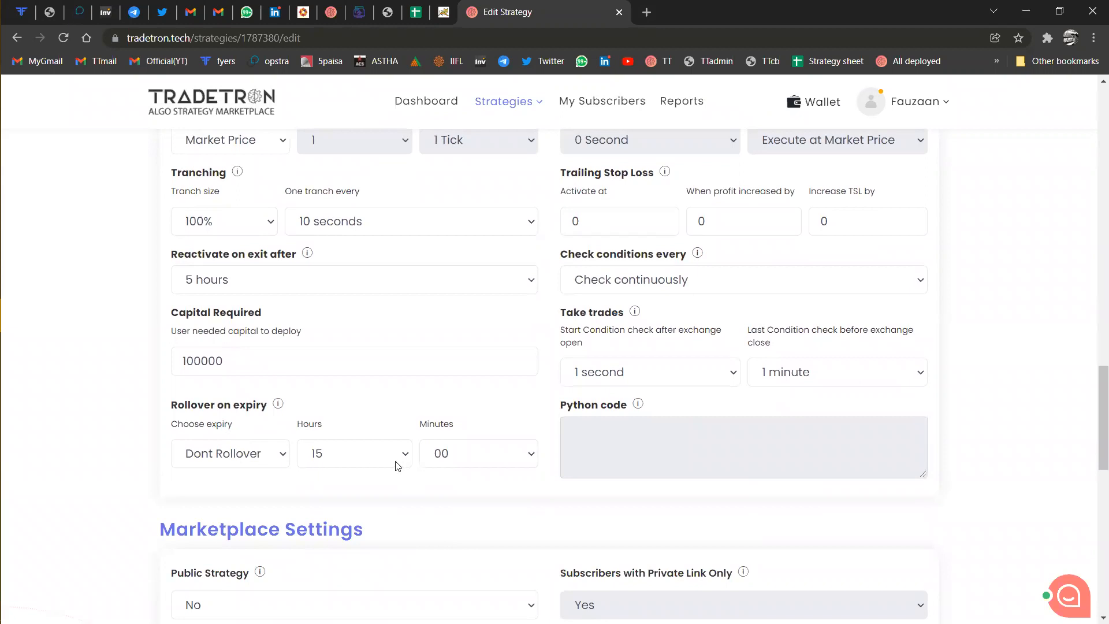
{"action": "left_click", "coordinate": [274, 461]}
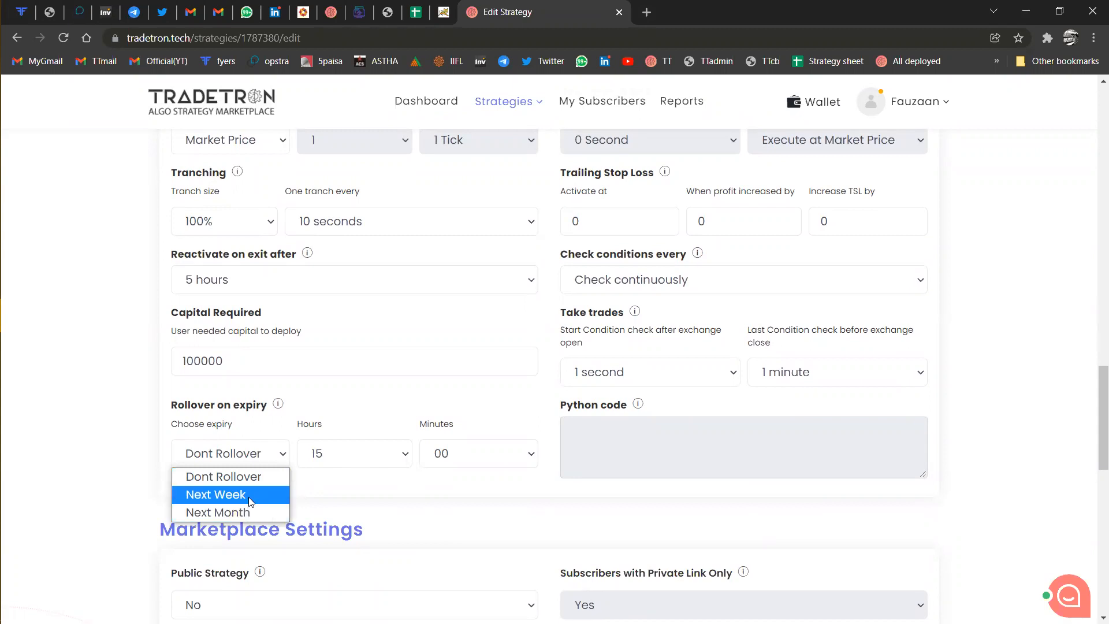
{"action": "left_click", "coordinate": [319, 410]}
Make the strategy public by setting Public Strategy to Yes in the Marketplace Settings.
{"action": "scroll", "coordinate": [433, 449], "scroll_direction": "down", "scroll_amount": 3}
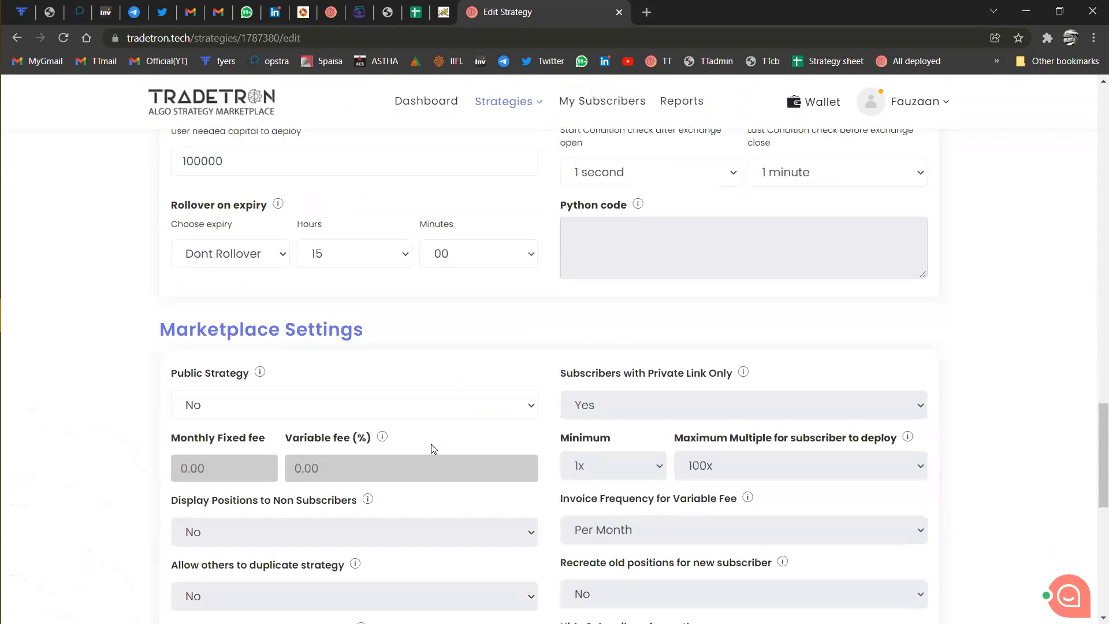
{"action": "scroll", "coordinate": [431, 379], "scroll_direction": "down", "scroll_amount": 2}
{"action": "scroll", "coordinate": [431, 379], "scroll_direction": "down", "scroll_amount": 1}
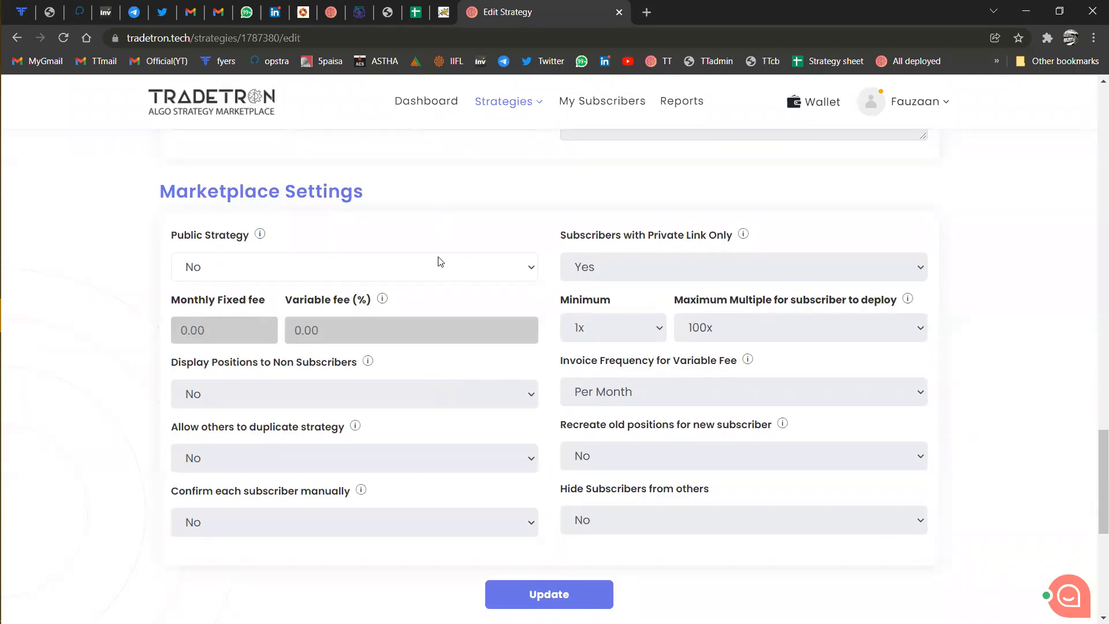
{"action": "left_click", "coordinate": [422, 275]}
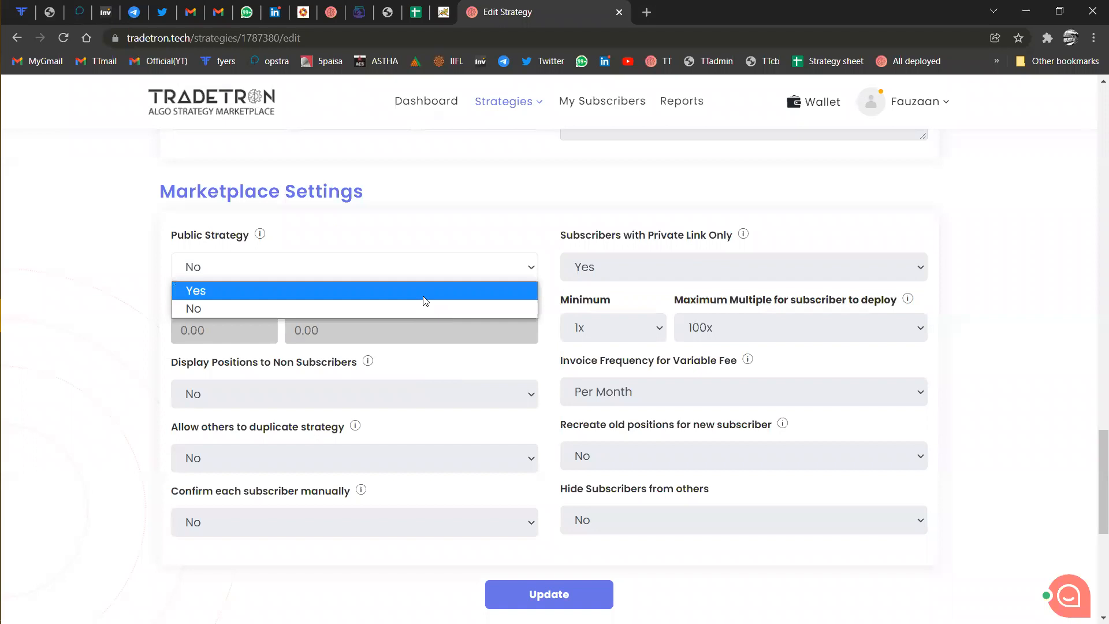
{"action": "left_click", "coordinate": [425, 293]}
Try Publish to marketplace for Subscribers with Private Link Only and return the setting to Yes.
{"action": "left_click", "coordinate": [577, 272]}
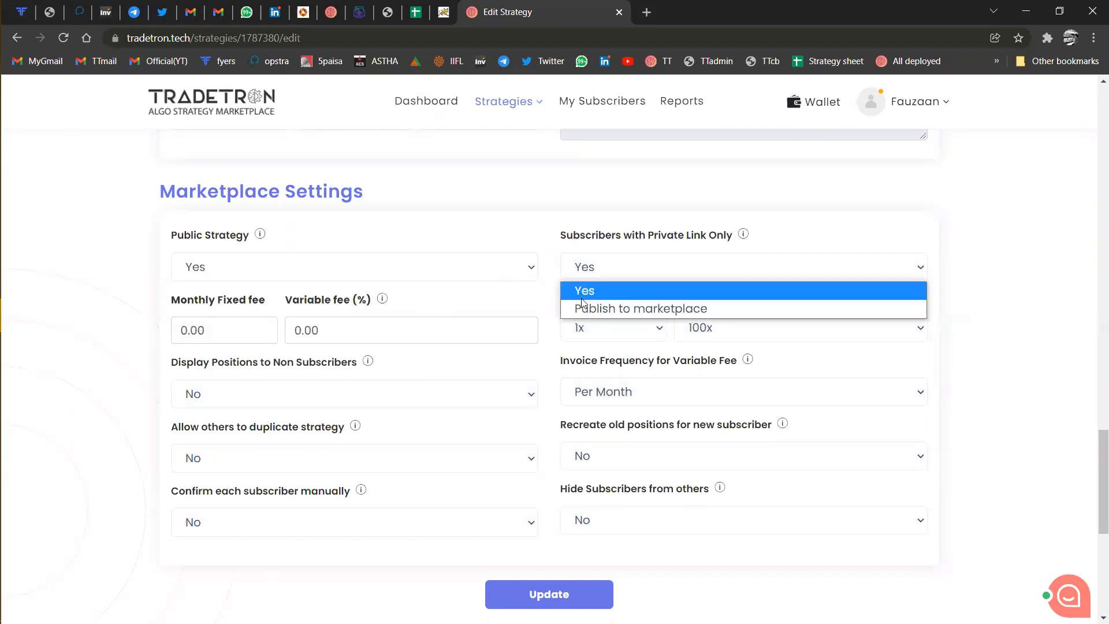
{"action": "left_click", "coordinate": [584, 308]}
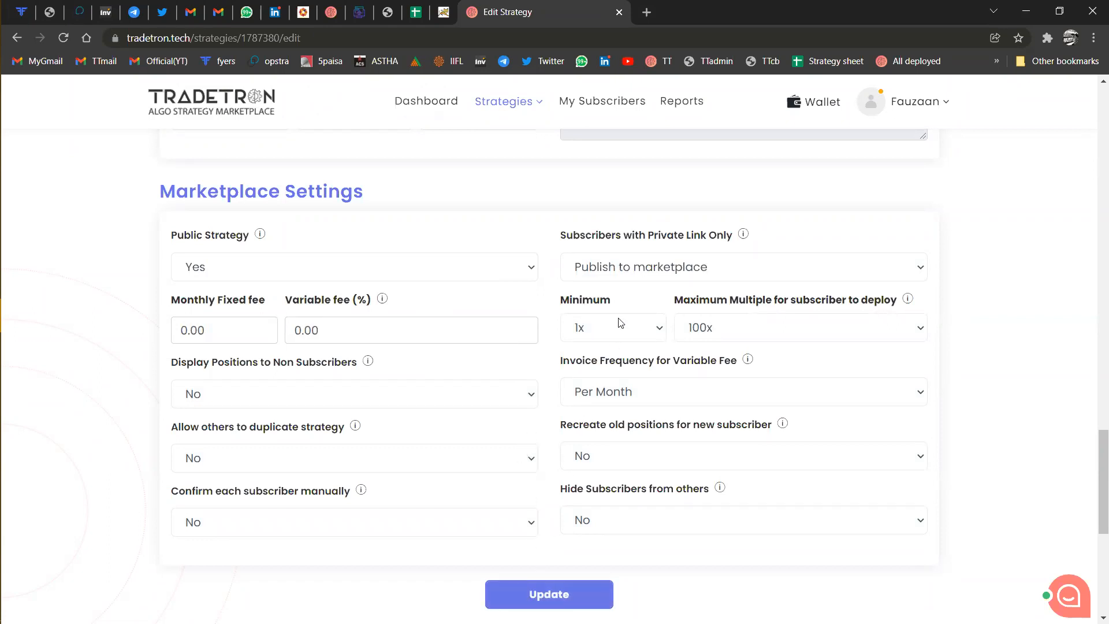
{"action": "left_click", "coordinate": [629, 275]}
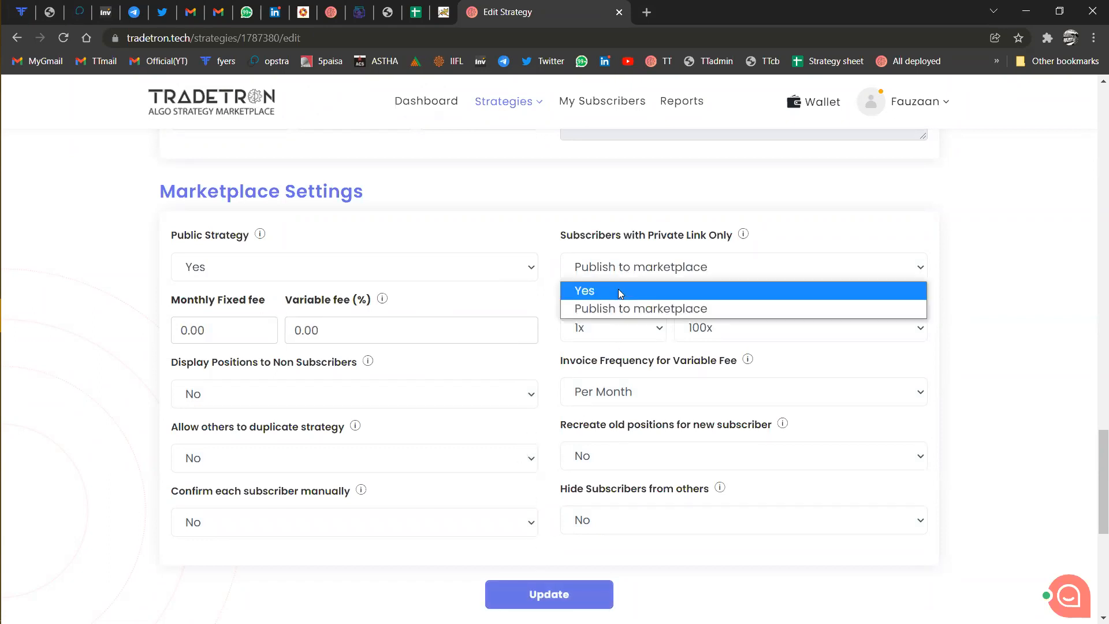
{"action": "left_click", "coordinate": [620, 291]}
Set Public Strategy to No, update the strategy and close the confirmation dialog.
{"action": "left_click", "coordinate": [520, 270]}
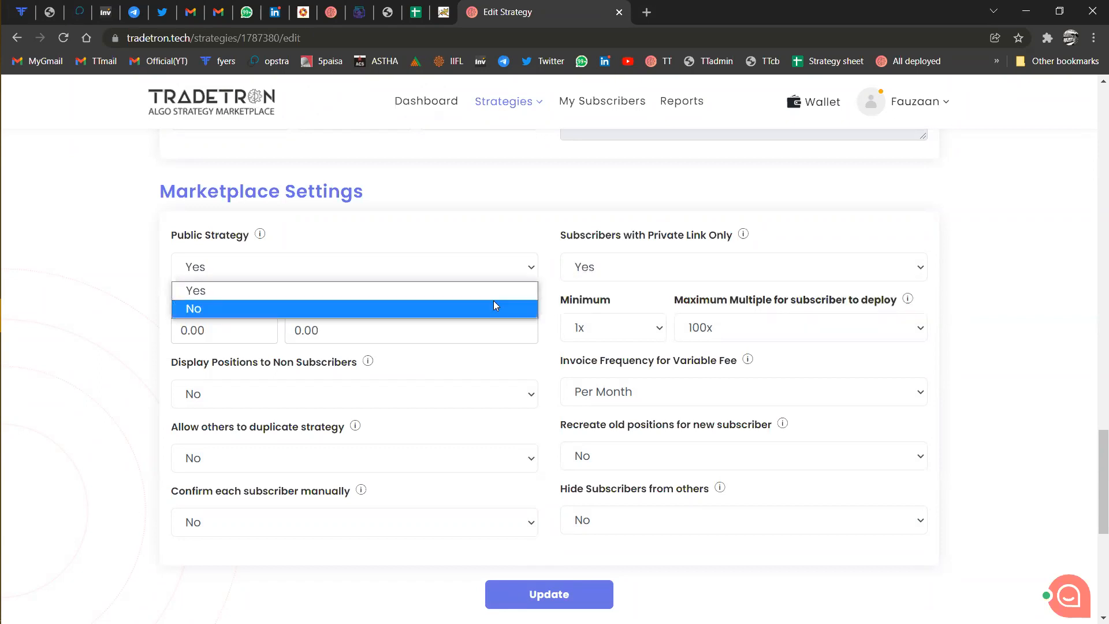
{"action": "left_click", "coordinate": [494, 304]}
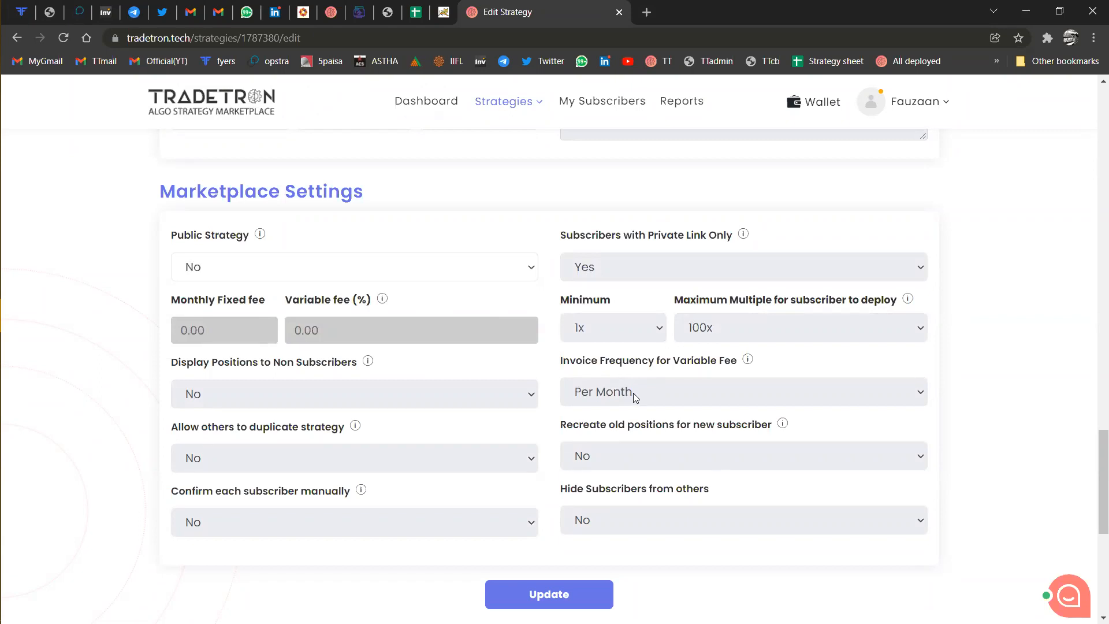
{"action": "left_click", "coordinate": [538, 601]}
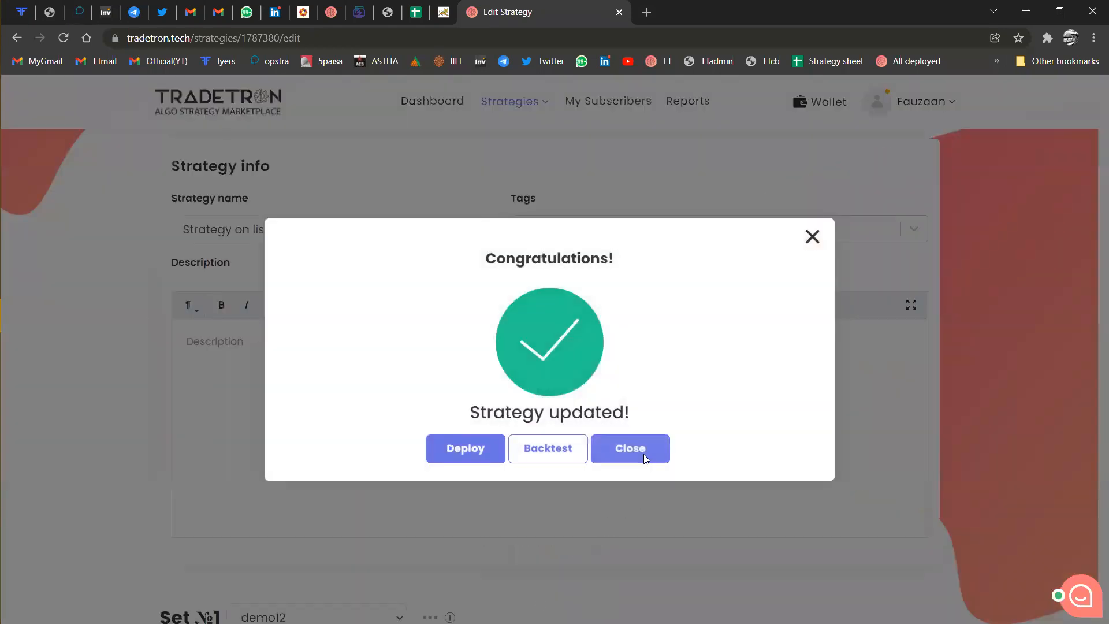
{"action": "left_click", "coordinate": [644, 454]}
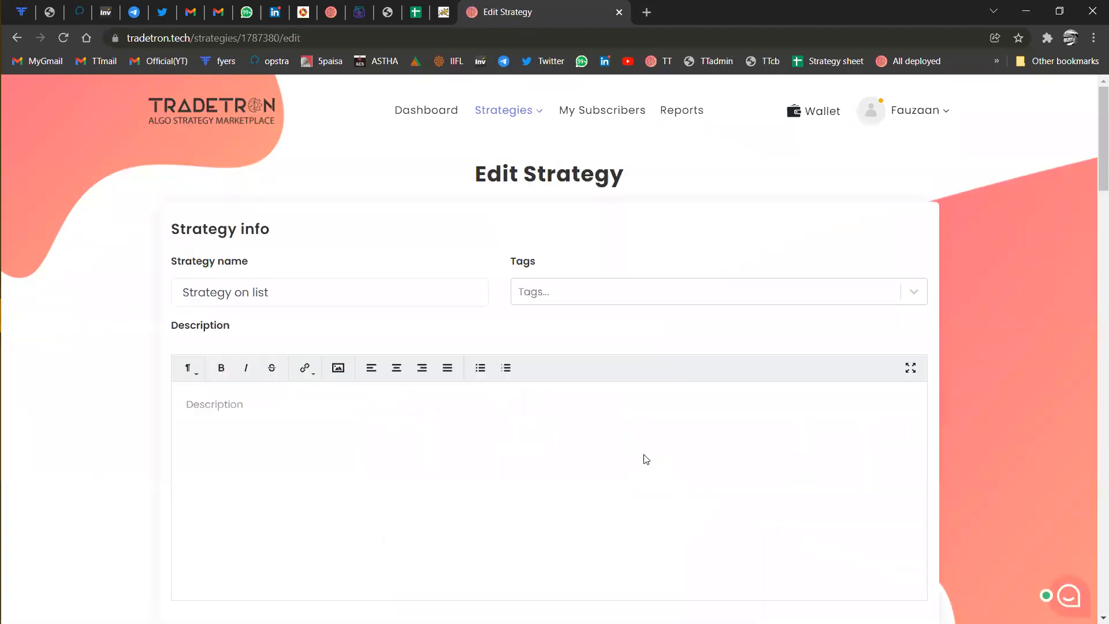
View the support chat's contact form and close it again.
{"action": "scroll", "coordinate": [646, 460], "scroll_direction": "down", "scroll_amount": 10}
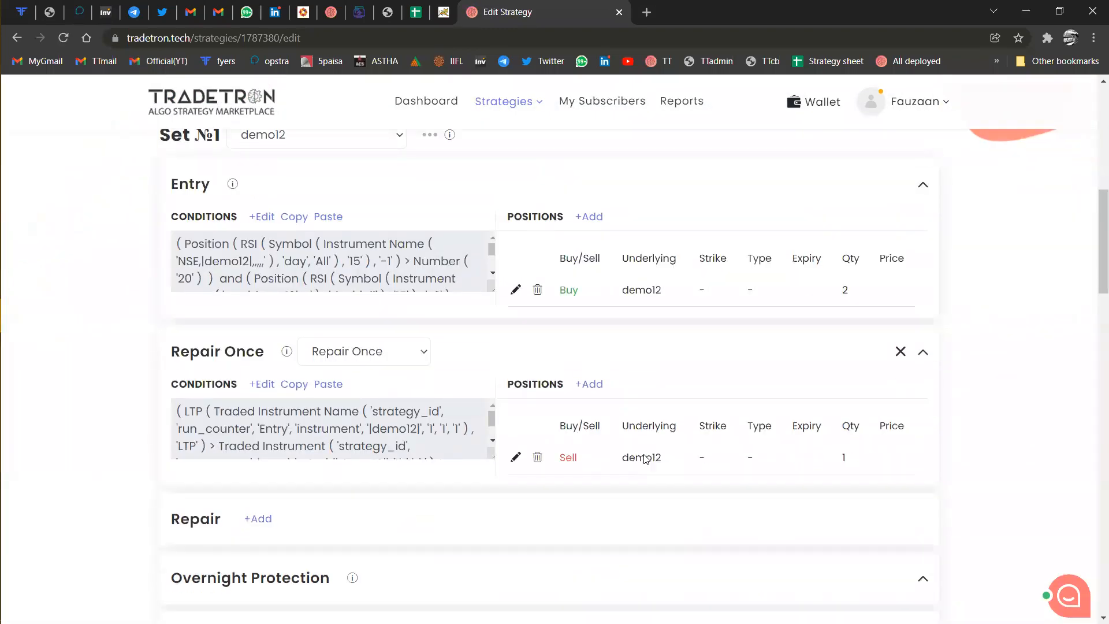
{"action": "scroll", "coordinate": [644, 458], "scroll_direction": "up", "scroll_amount": 7}
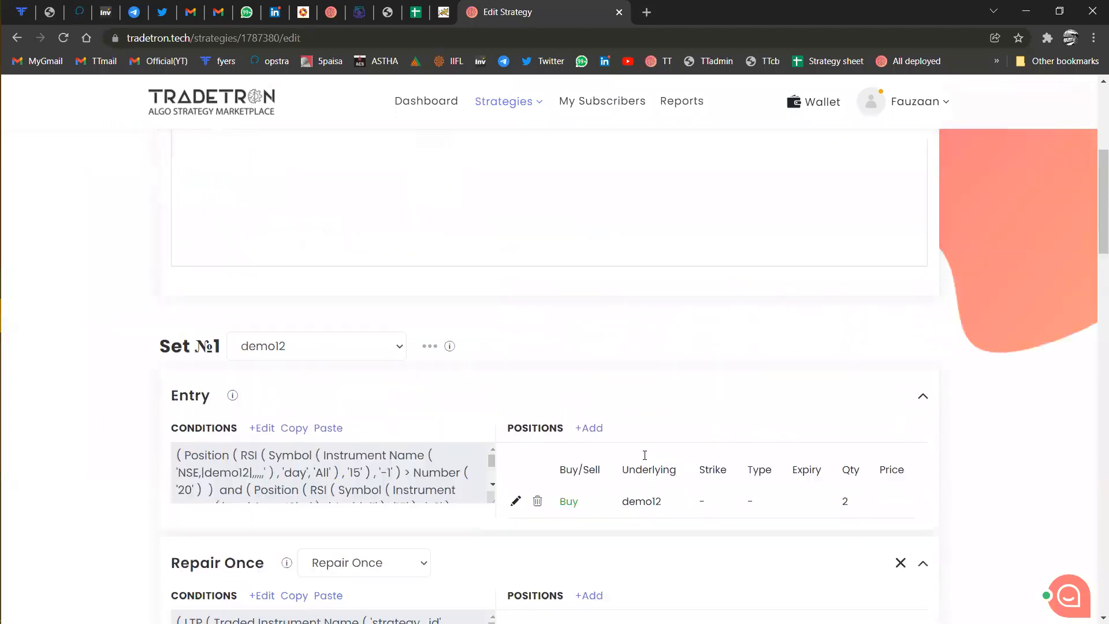
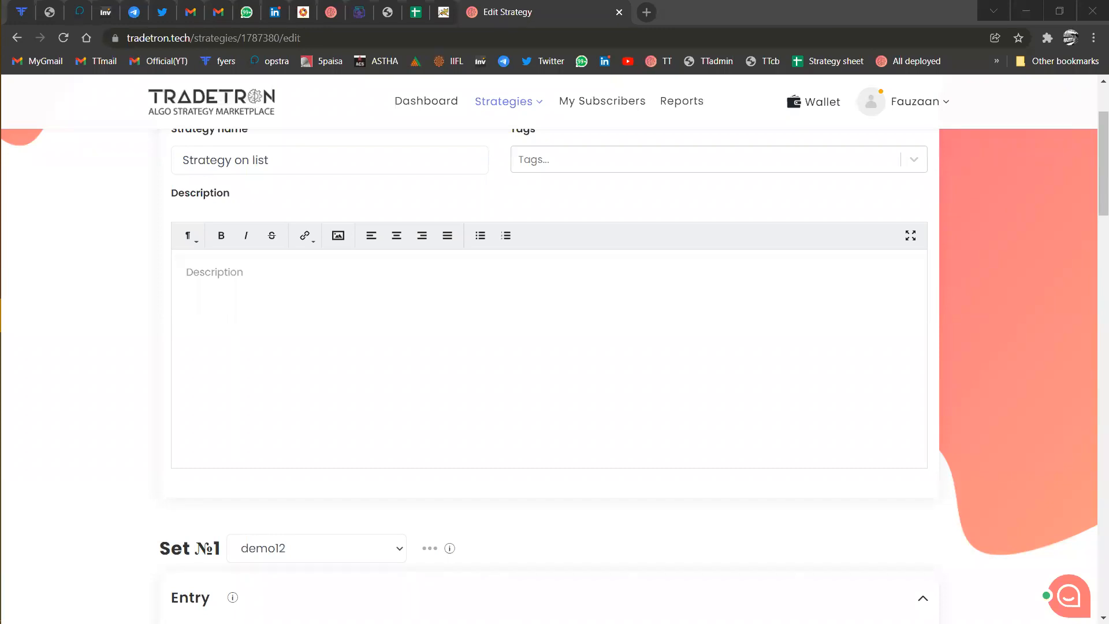
{"action": "left_click", "coordinate": [1069, 598]}
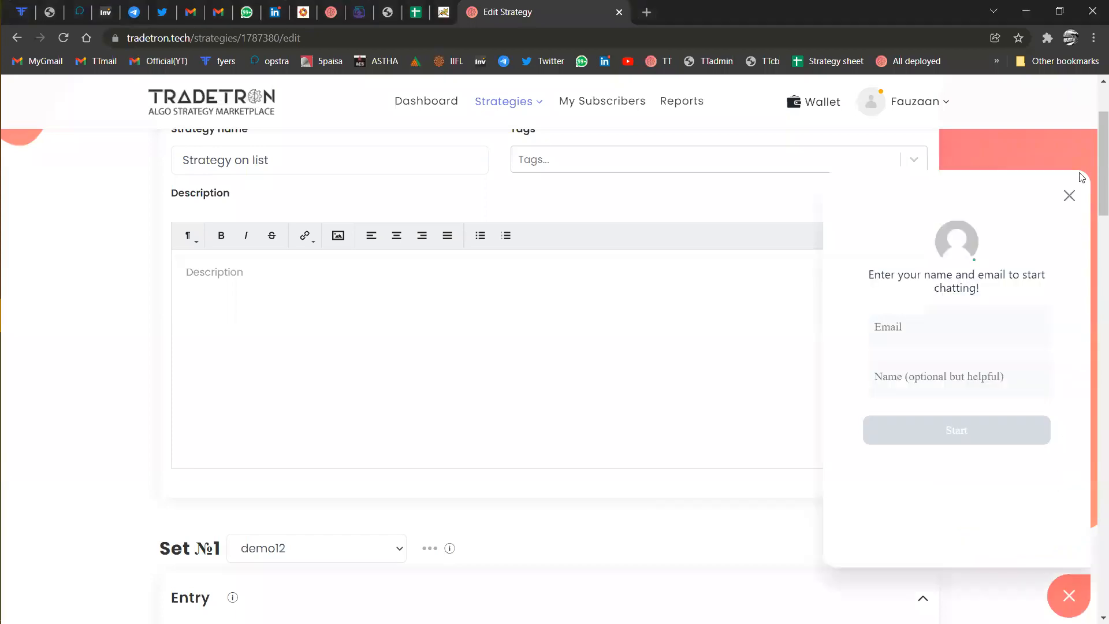
{"action": "left_click", "coordinate": [1070, 196]}
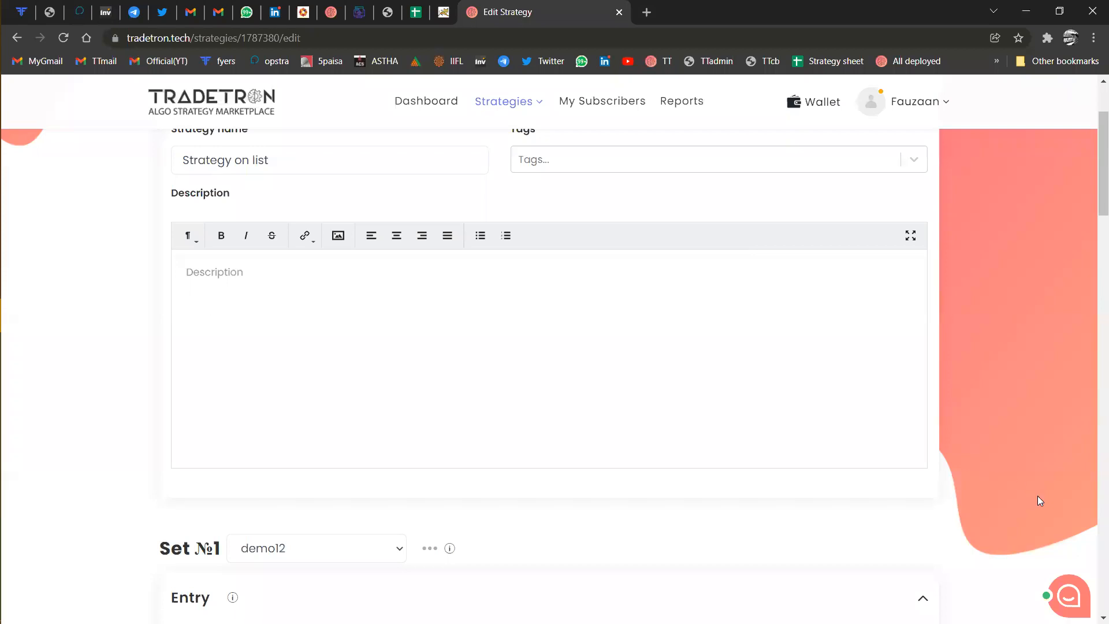
{"action": "left_click", "coordinate": [1071, 599]}
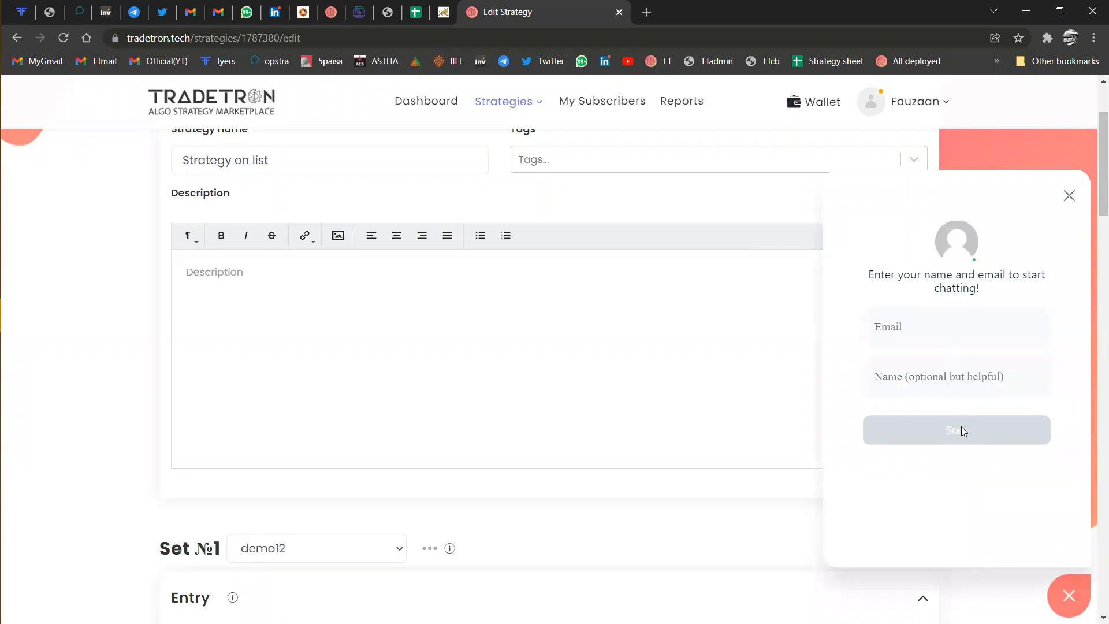
{"action": "left_click", "coordinate": [1070, 197]}
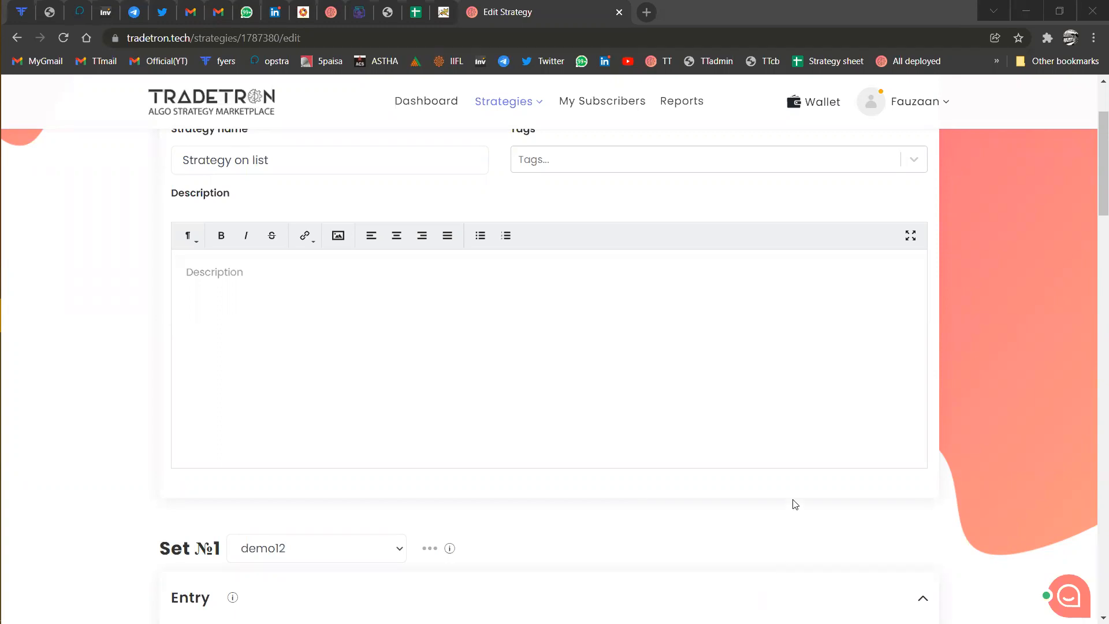
Expand the Resources links in the page footer and return to the strategy info at the start of the page.
{"action": "scroll", "coordinate": [795, 503], "scroll_direction": "down", "scroll_amount": 5}
{"action": "scroll", "coordinate": [795, 504], "scroll_direction": "down", "scroll_amount": 10}
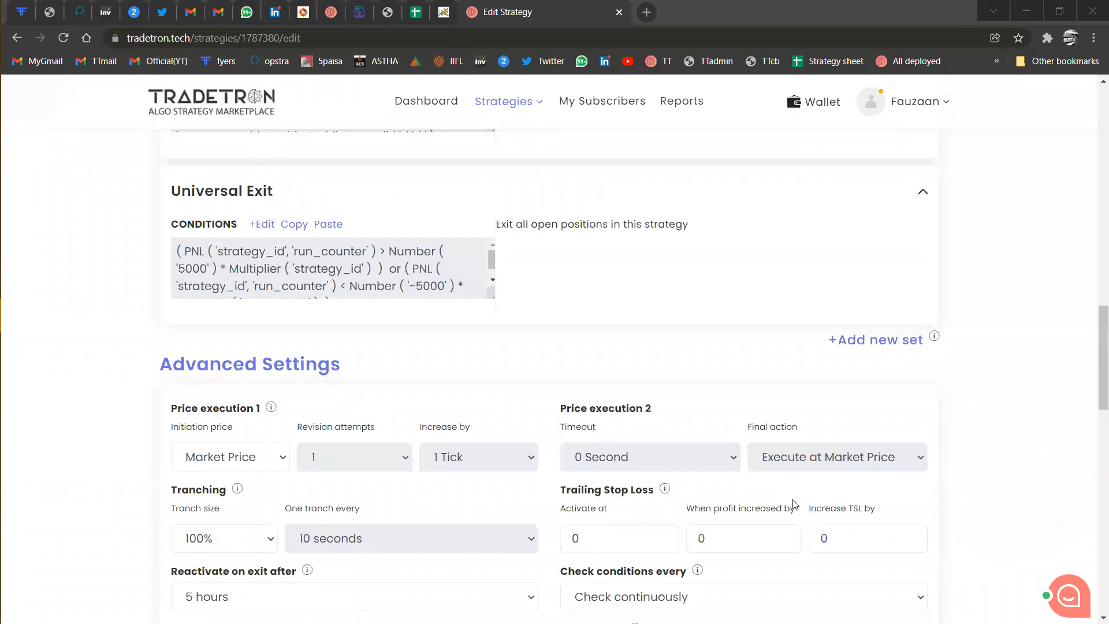
{"action": "scroll", "coordinate": [795, 503], "scroll_direction": "down", "scroll_amount": 5}
{"action": "scroll", "coordinate": [703, 299], "scroll_direction": "down", "scroll_amount": 14}
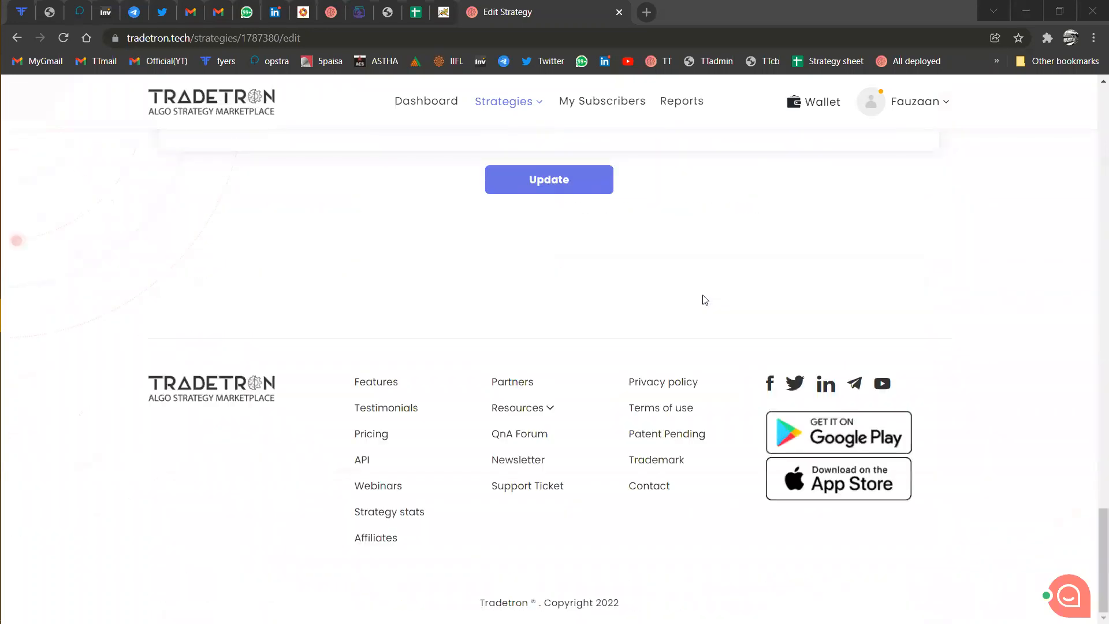
{"action": "left_click", "coordinate": [518, 408]}
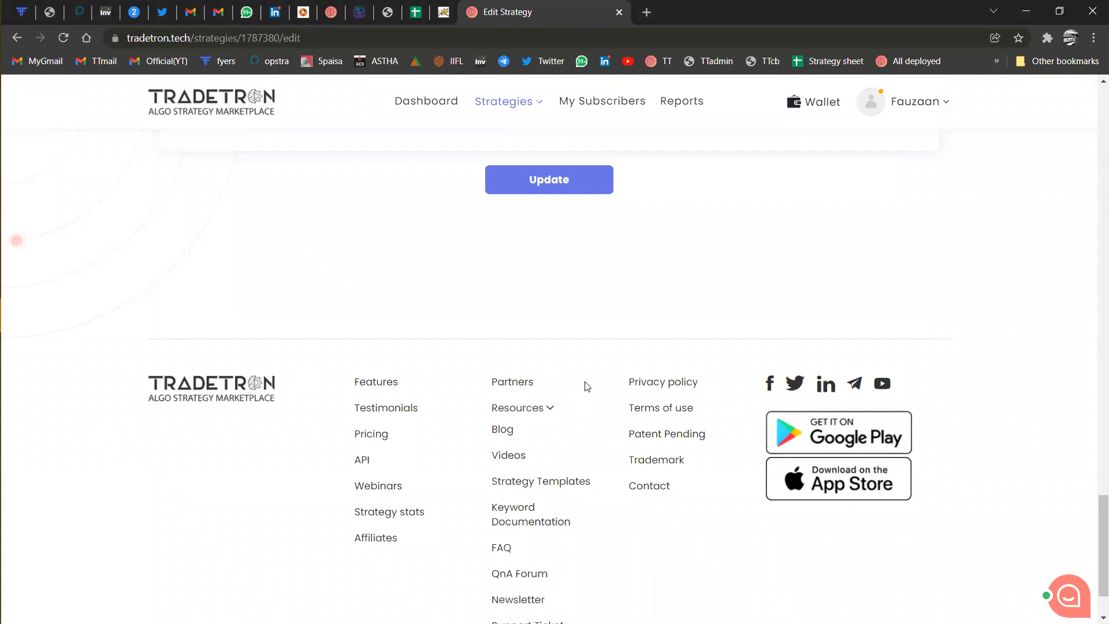
{"action": "scroll", "coordinate": [587, 386], "scroll_direction": "up", "scroll_amount": 15}
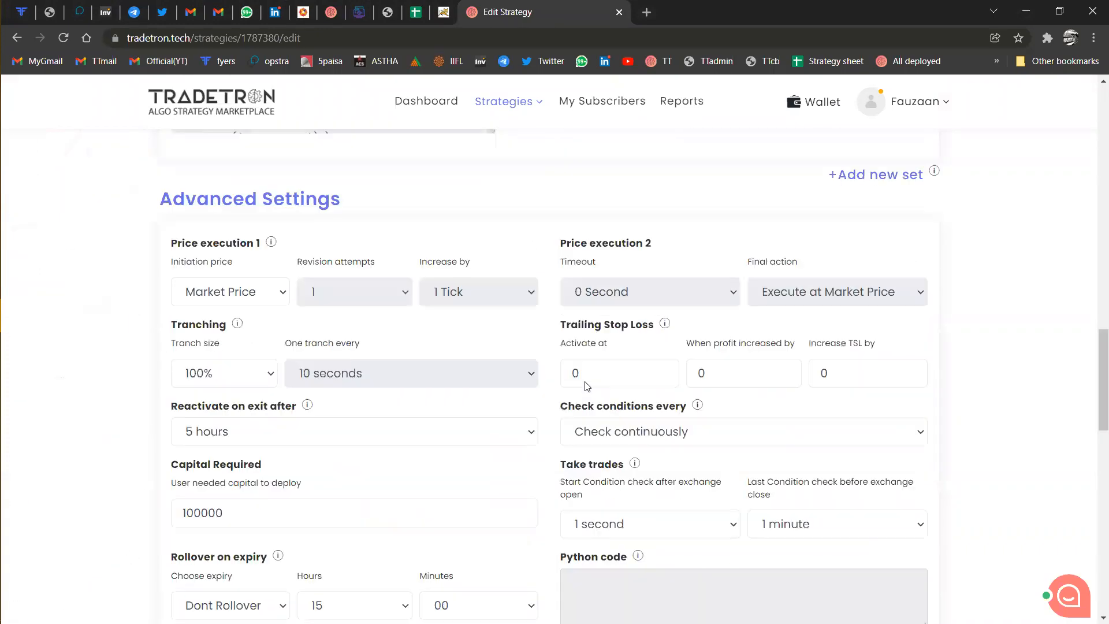
{"action": "scroll", "coordinate": [587, 386], "scroll_direction": "up", "scroll_amount": 10}
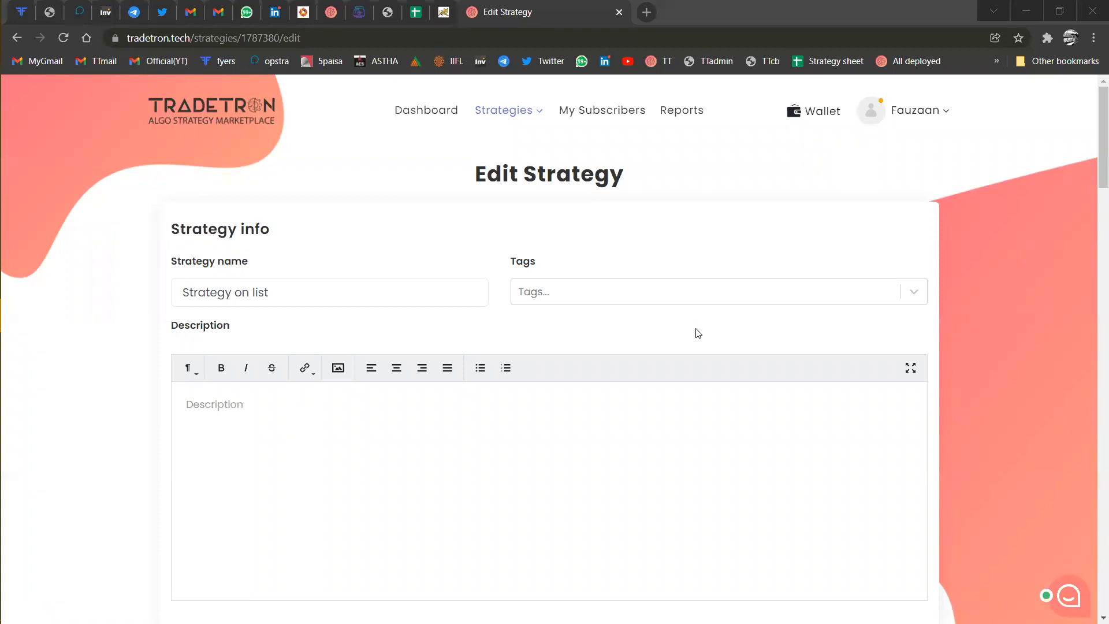
Try adding a new condition row with the Week Day keyword for NSE to Set 1's Entry conditions.
{"action": "scroll", "coordinate": [272, 435], "scroll_direction": "down", "scroll_amount": 5}
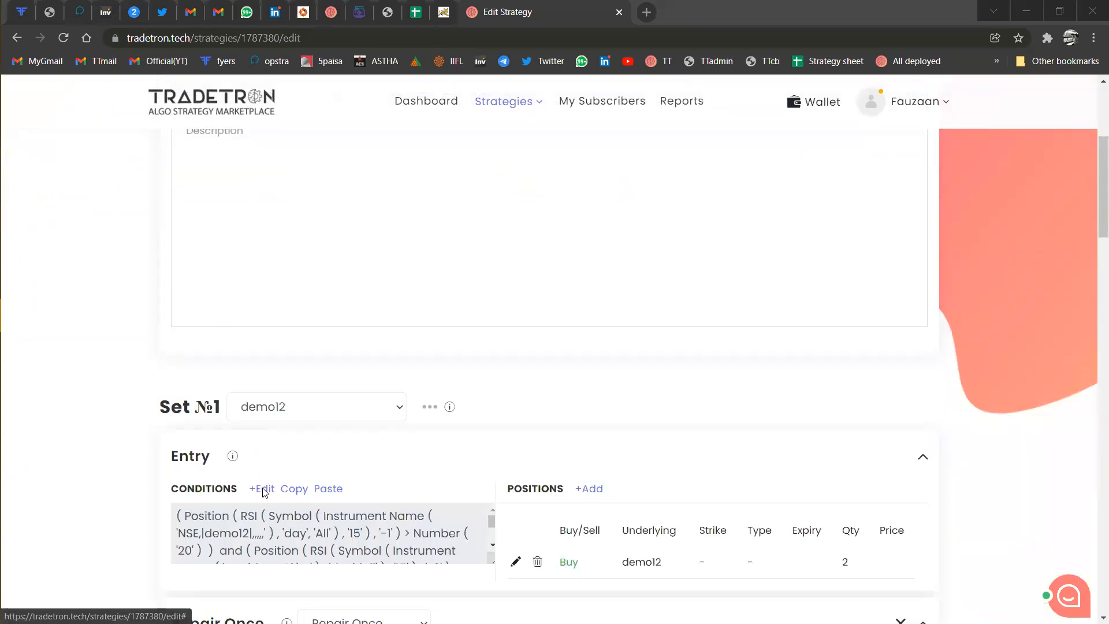
{"action": "left_click", "coordinate": [264, 490]}
{"action": "left_click", "coordinate": [716, 205]}
{"action": "scroll", "coordinate": [546, 395], "scroll_direction": "down", "scroll_amount": 4}
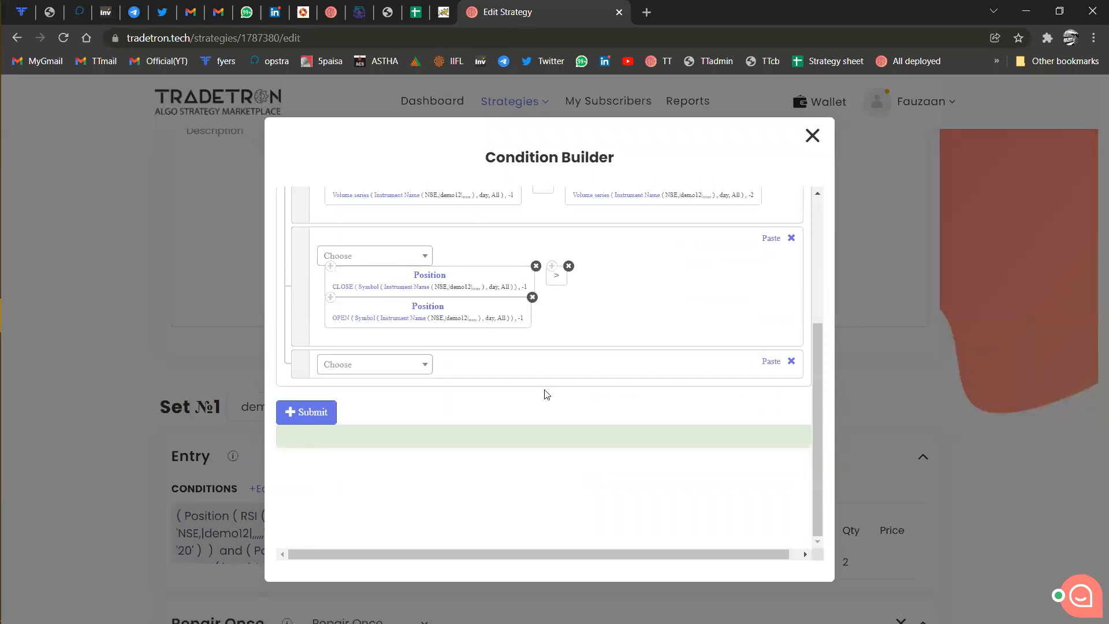
{"action": "left_click", "coordinate": [423, 368]}
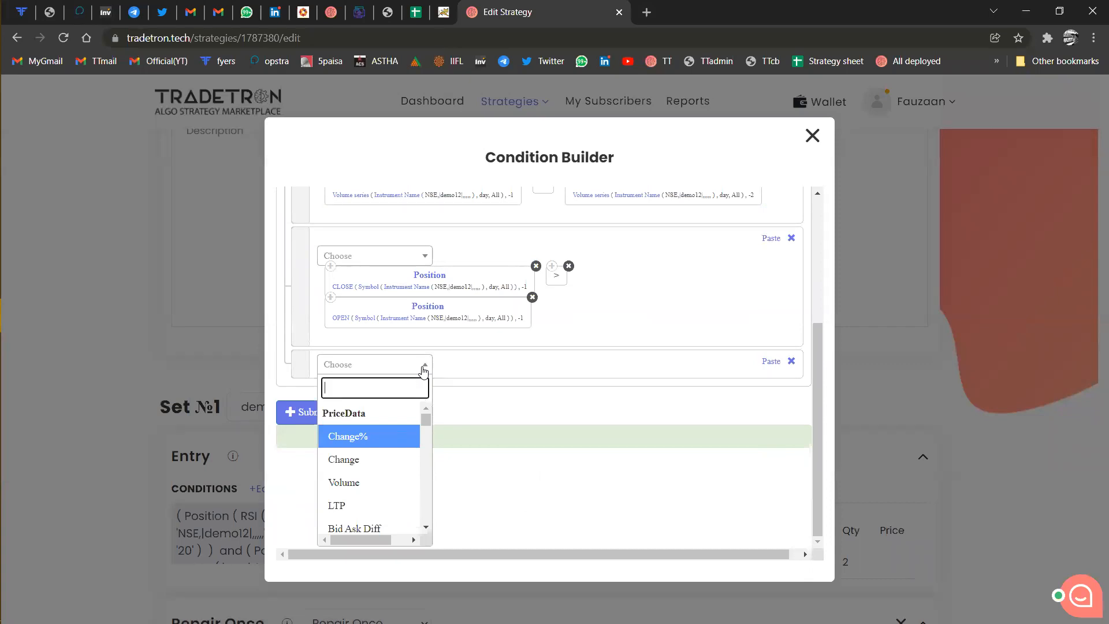
{"action": "type", "text": "wee"}
{"action": "key", "text": "Down"}
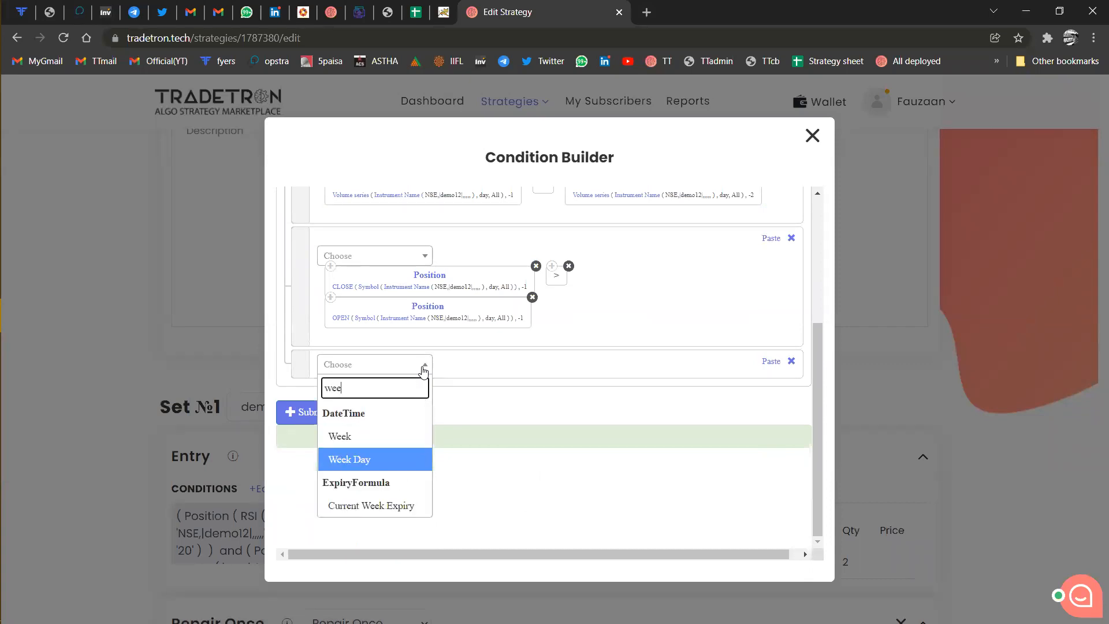
{"action": "key", "text": "Return"}
{"action": "key", "text": "Tab"}
{"action": "key", "text": "Return"}
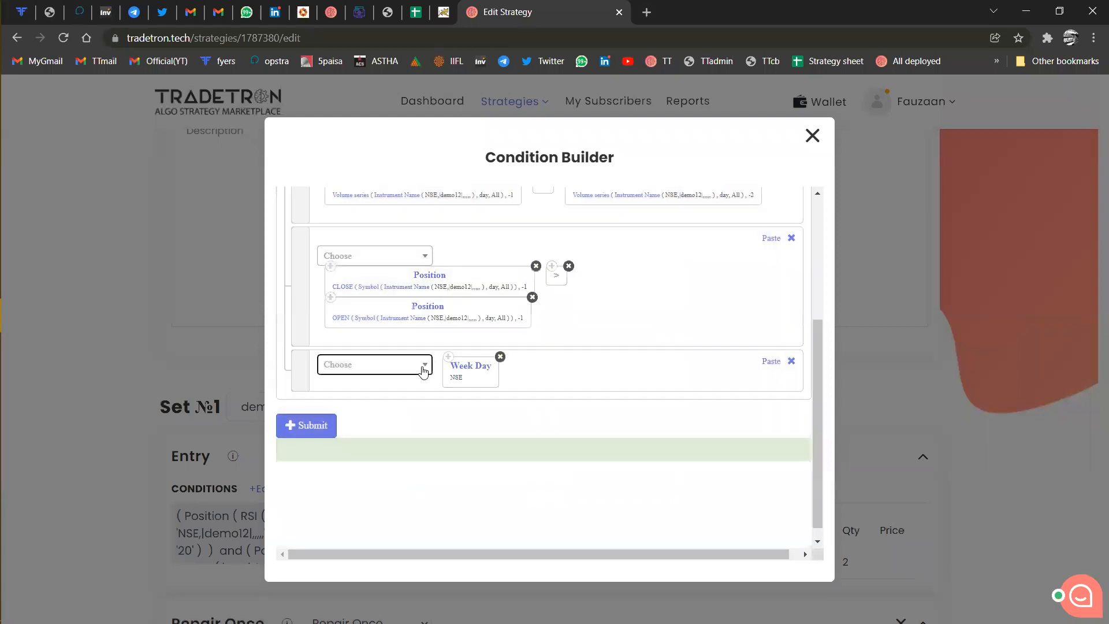
Try completing the Week Day condition as != Number 4 and close the Condition Builder without submitting.
{"action": "left_click", "coordinate": [424, 365]}
{"action": "type", "text": "!"}
{"action": "key", "text": "Return"}
{"action": "left_click", "coordinate": [424, 366]}
{"action": "type", "text": "num"}
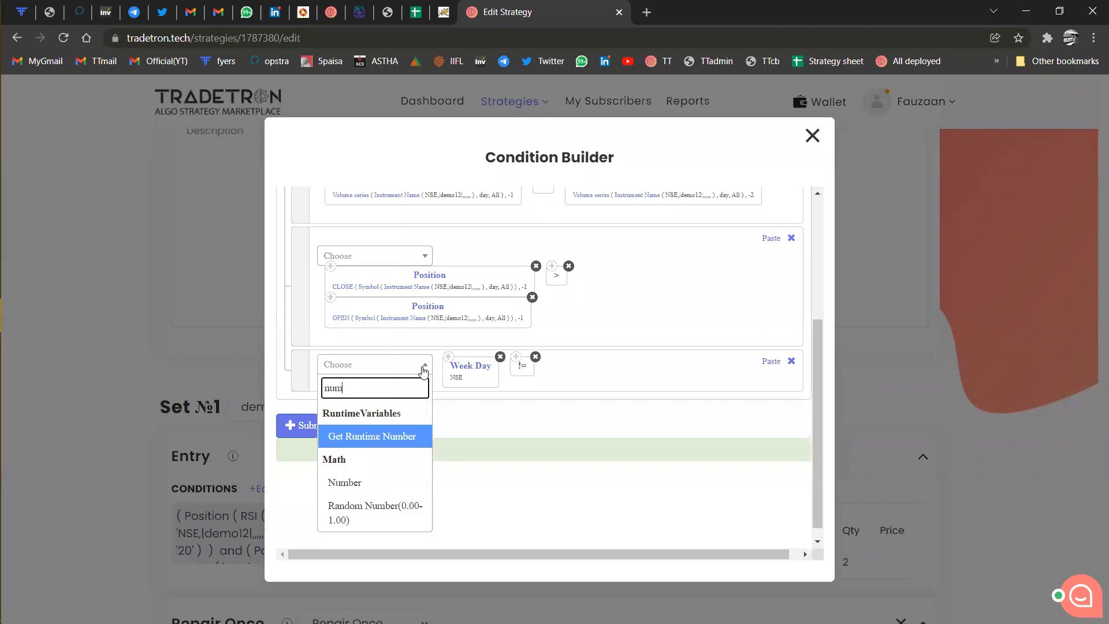
{"action": "key", "text": "Down"}
{"action": "key", "text": "Return"}
{"action": "type", "text": "40"}
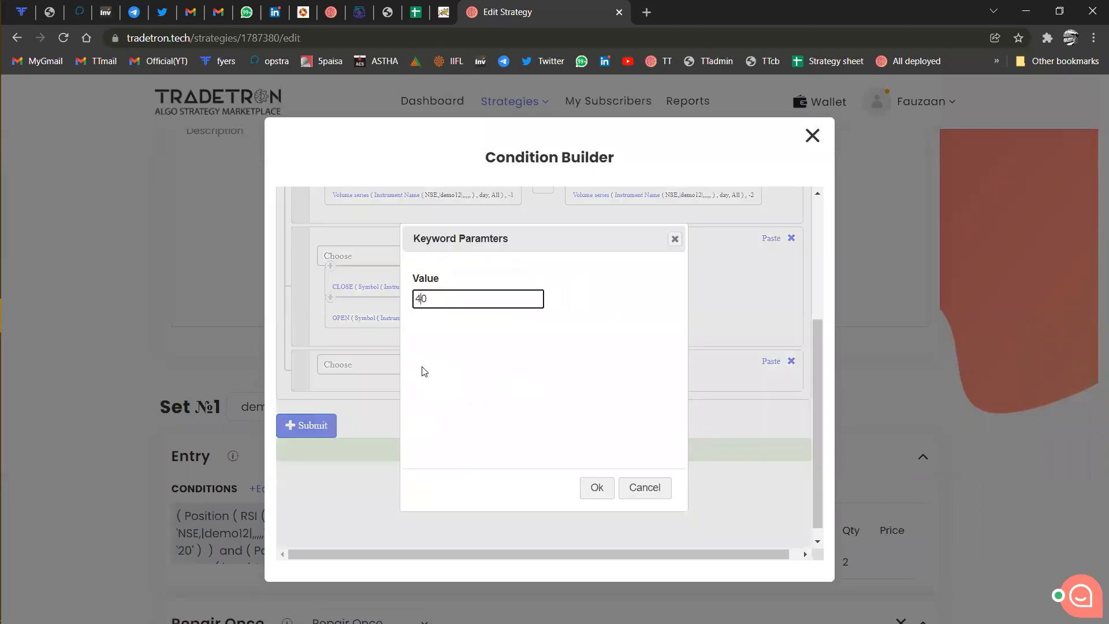
{"action": "key", "text": "Delete"}
{"action": "key", "text": "Return"}
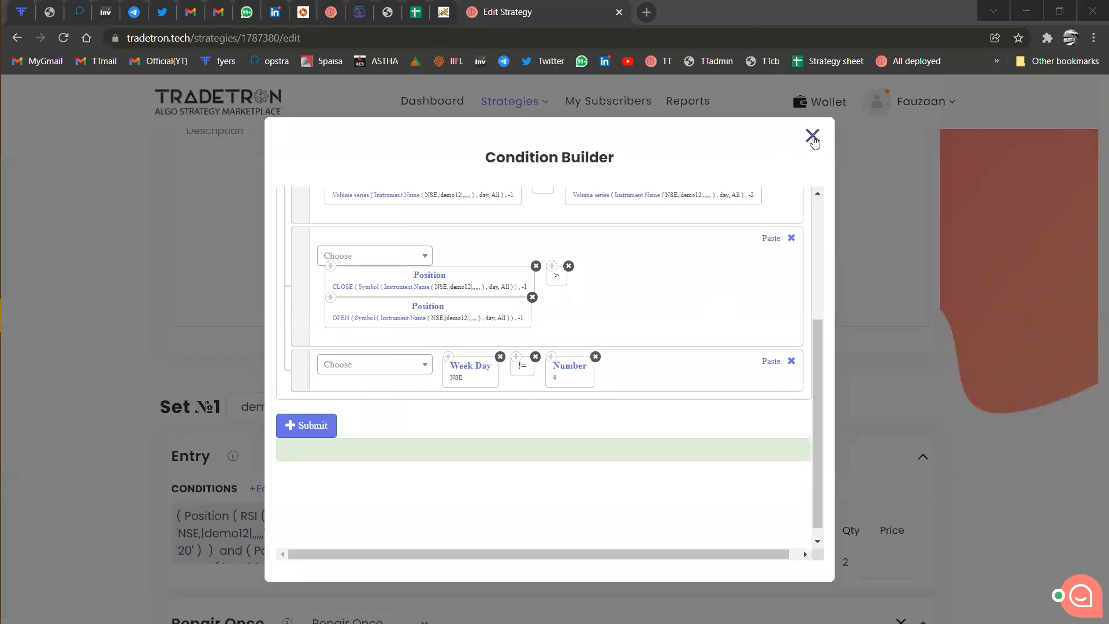
{"action": "left_click", "coordinate": [666, 475]}
{"action": "key", "text": "Escape"}
View the Entry buy position's settings in the Position builder and close it without changes.
{"action": "scroll", "coordinate": [647, 456], "scroll_direction": "down", "scroll_amount": 3}
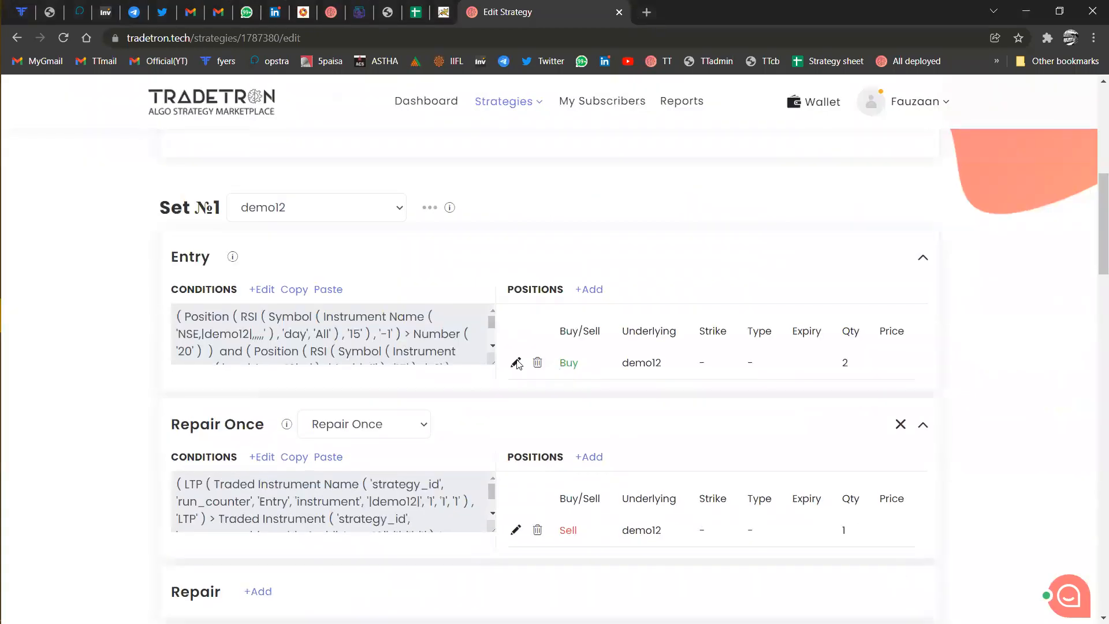
{"action": "left_click", "coordinate": [515, 364]}
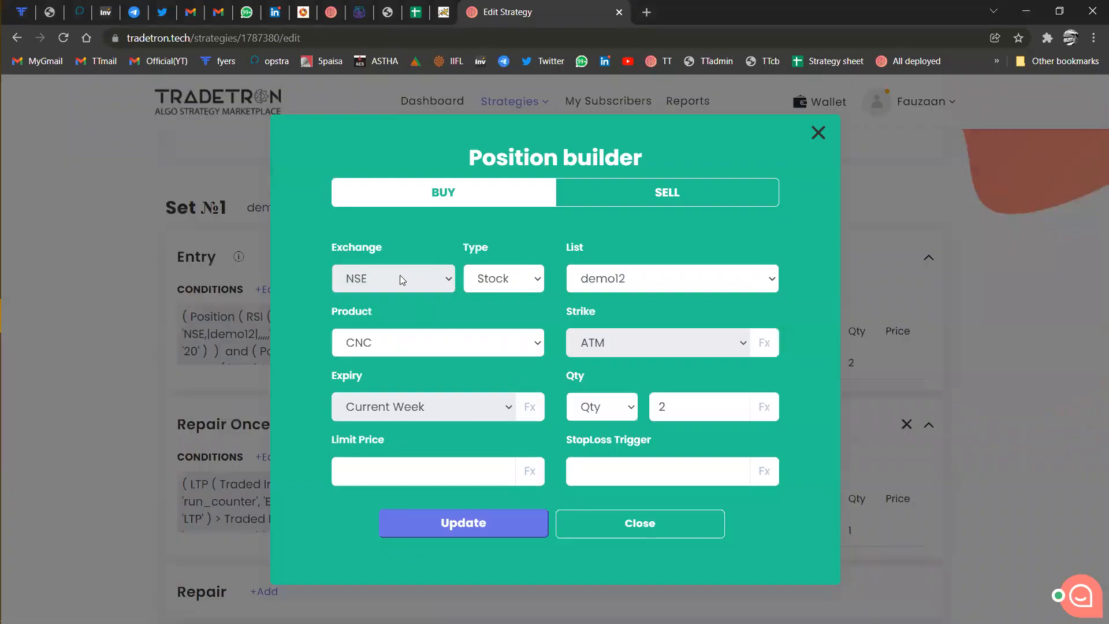
{"action": "left_click", "coordinate": [819, 133]}
Set Set 1's list to No list selected.
{"action": "left_click", "coordinate": [342, 216]}
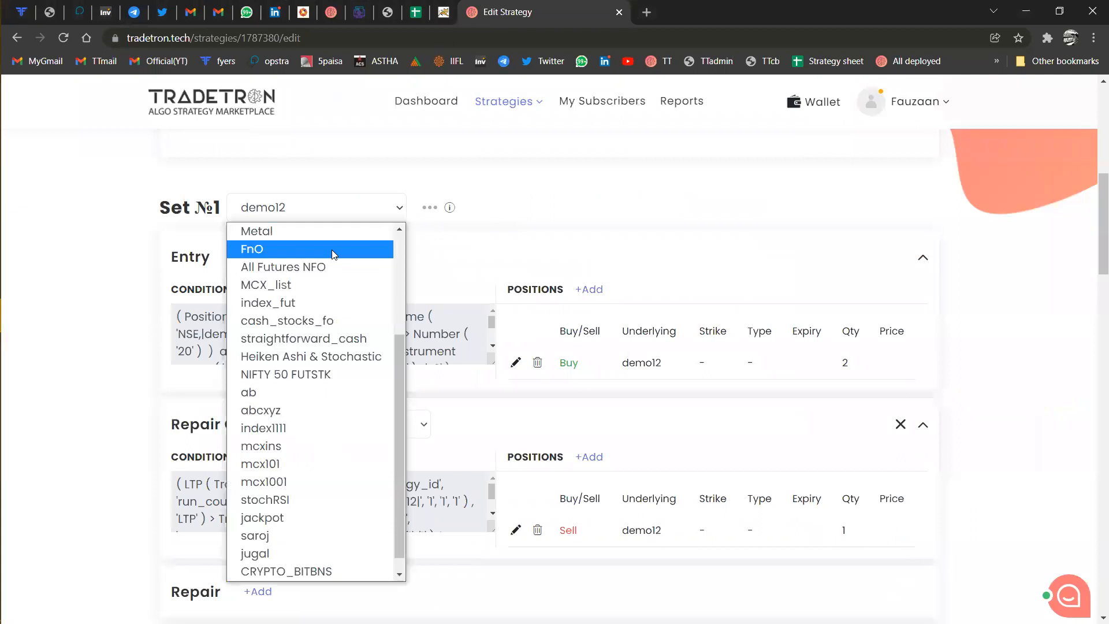
{"action": "scroll", "coordinate": [331, 249], "scroll_direction": "up", "scroll_amount": 3}
{"action": "left_click", "coordinate": [333, 230]}
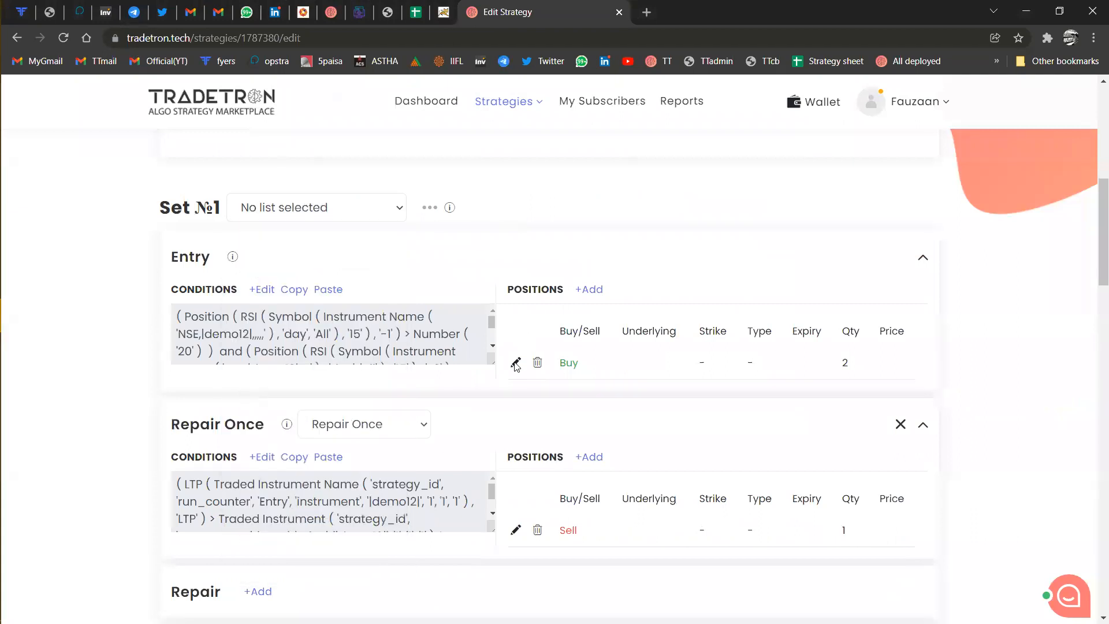
Set the Entry buy position's exchange to NFO and its type to Call.
{"action": "left_click", "coordinate": [515, 363]}
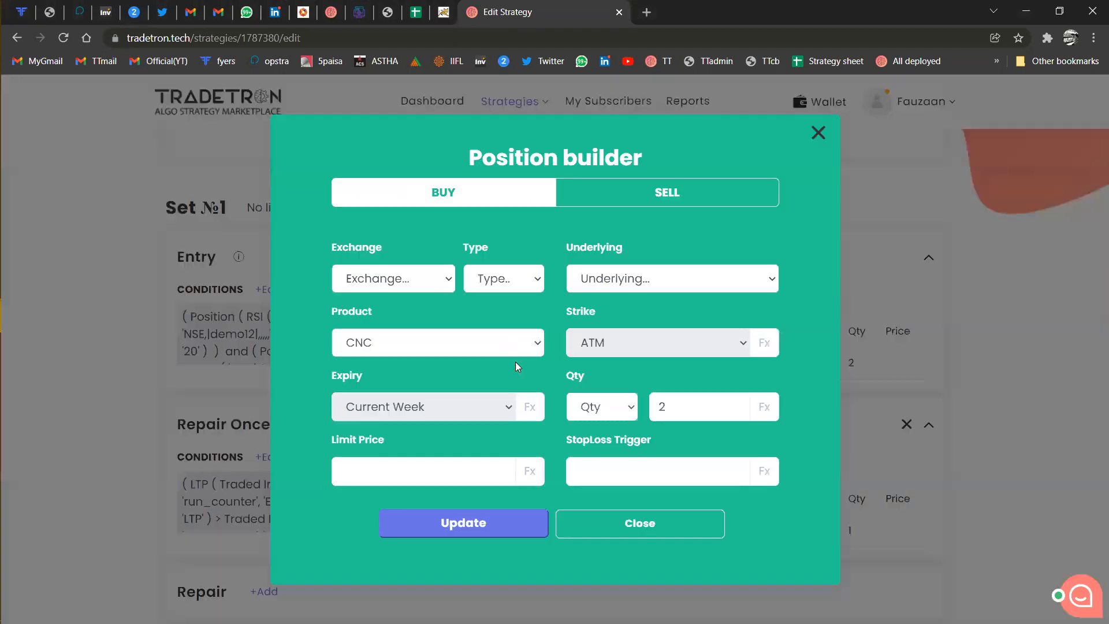
{"action": "left_click", "coordinate": [430, 285]}
{"action": "left_click", "coordinate": [387, 355]}
{"action": "left_click", "coordinate": [488, 278]}
{"action": "left_click", "coordinate": [493, 337]}
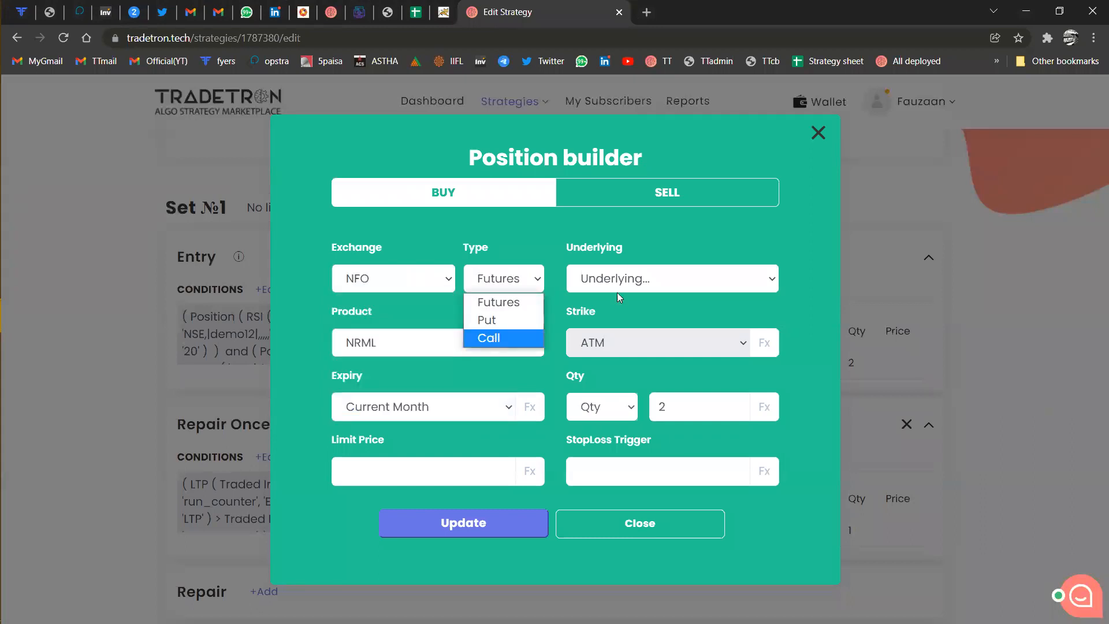
Try setting the Entry buy position's underlying to NIFTY 50 and its quantity unit to Lots.
{"action": "left_click", "coordinate": [646, 279]}
{"action": "type", "text": "n"}
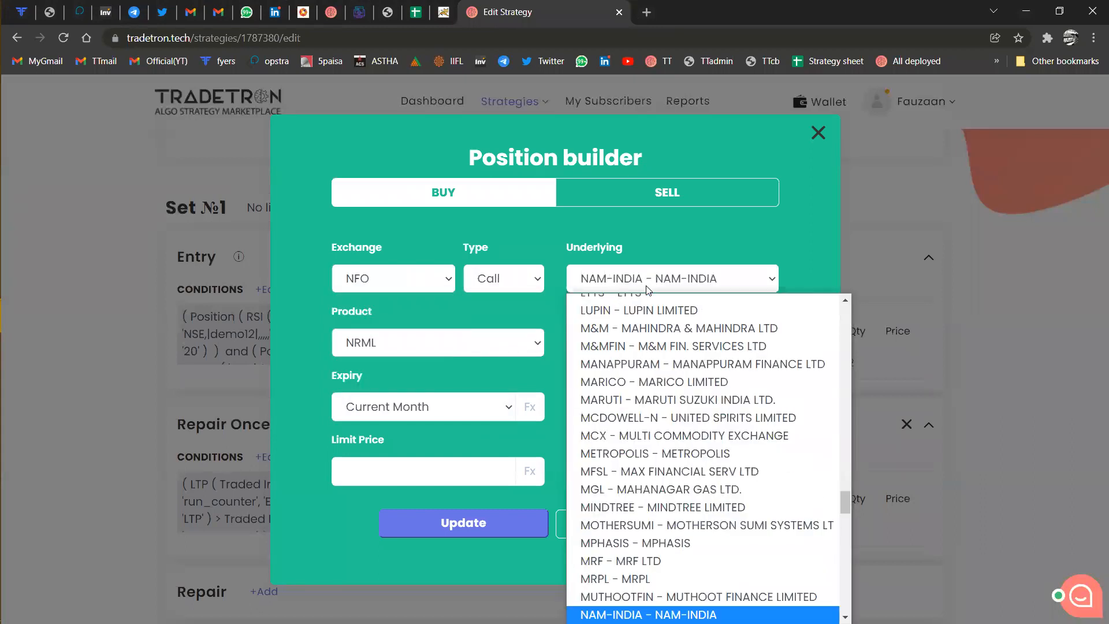
{"action": "type", "text": "ni"}
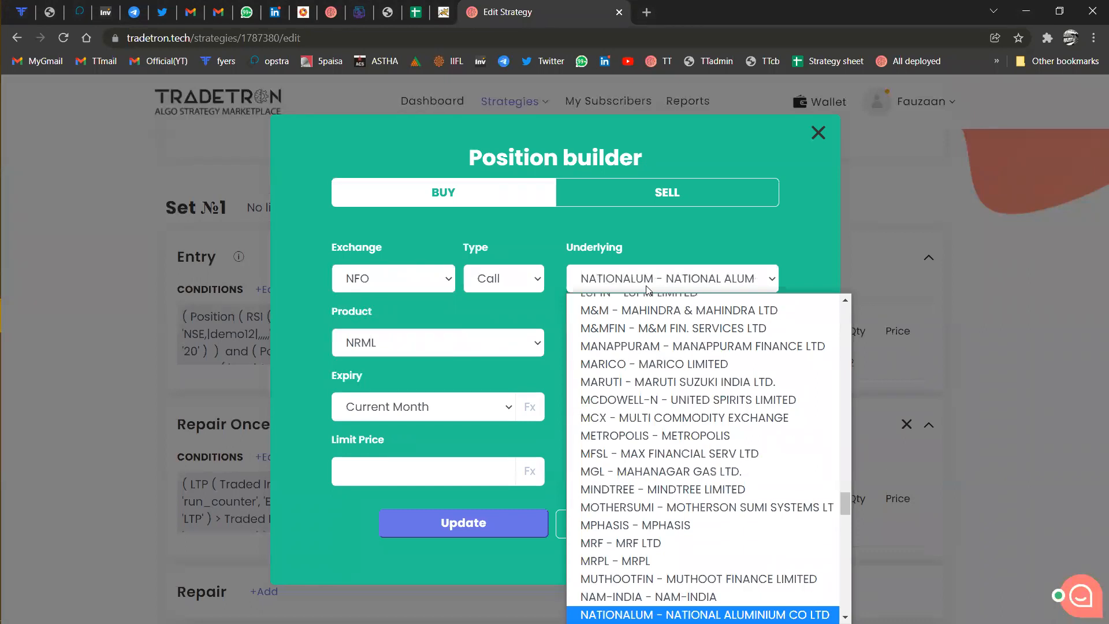
{"action": "key", "text": "Return"}
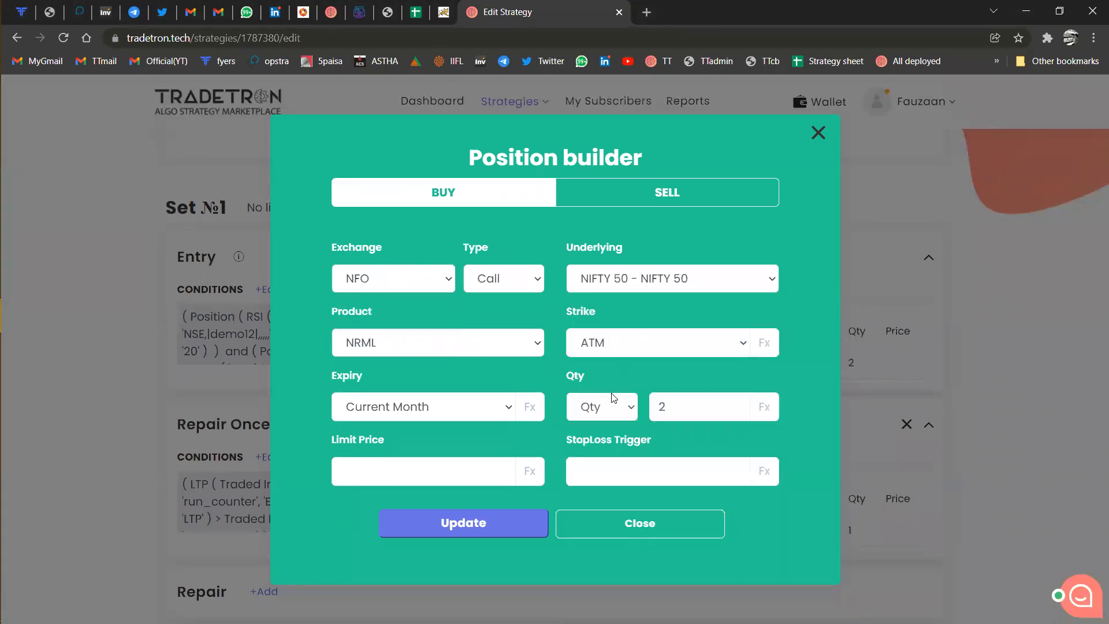
{"action": "left_click", "coordinate": [610, 414]}
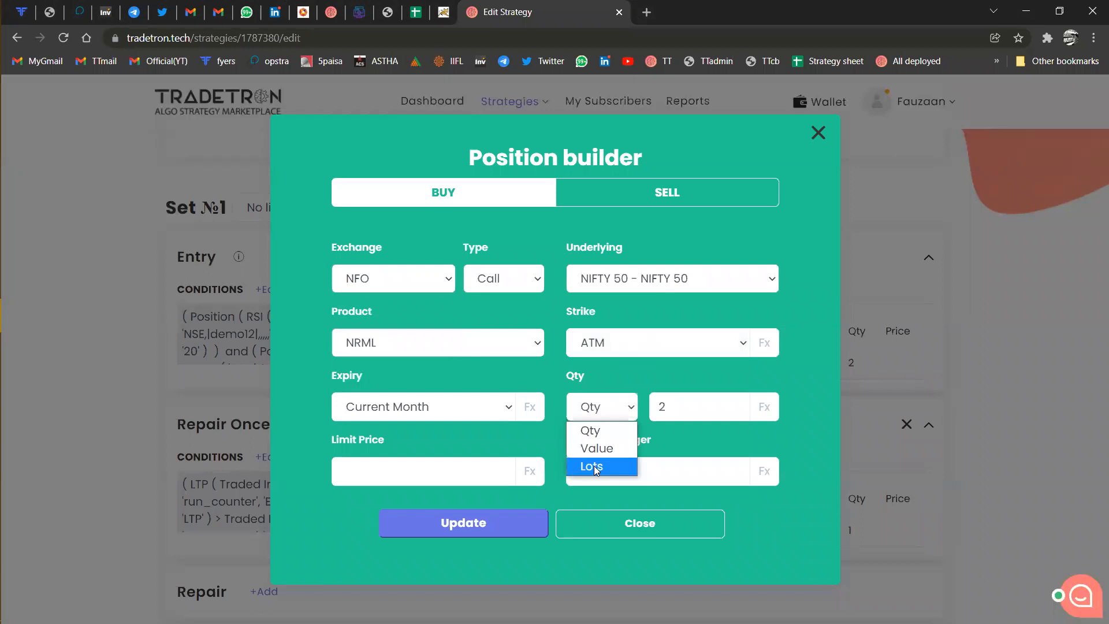
{"action": "left_click", "coordinate": [594, 466]}
View the position's product and expiry options and close the Position builder without updating.
{"action": "left_click", "coordinate": [379, 346]}
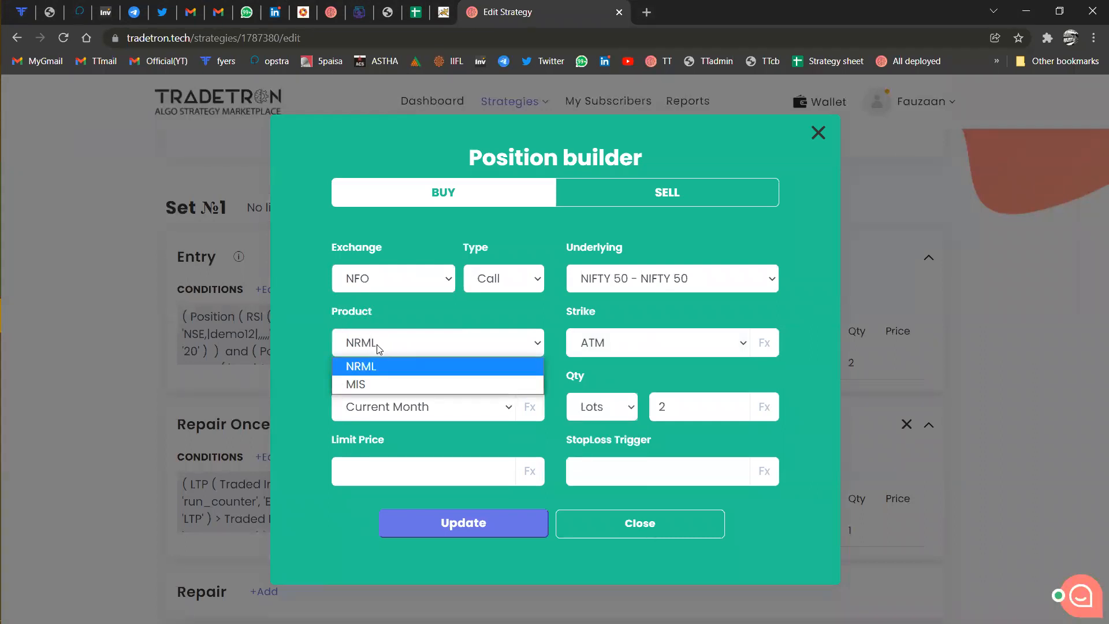
{"action": "left_click", "coordinate": [422, 409]}
{"action": "left_click", "coordinate": [421, 409]}
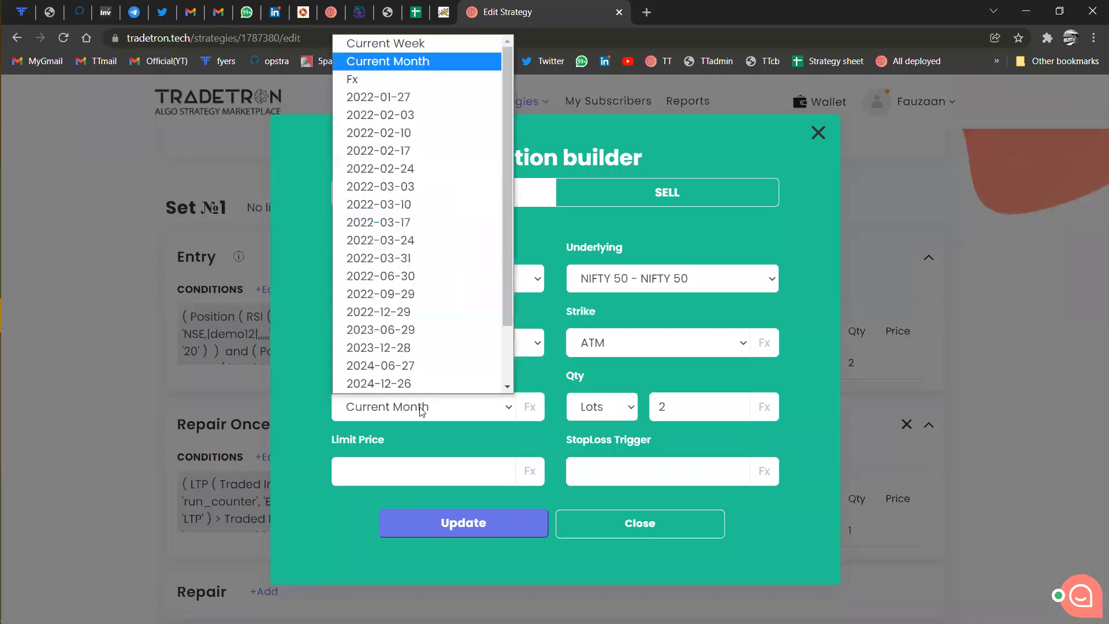
{"action": "left_click", "coordinate": [422, 408]}
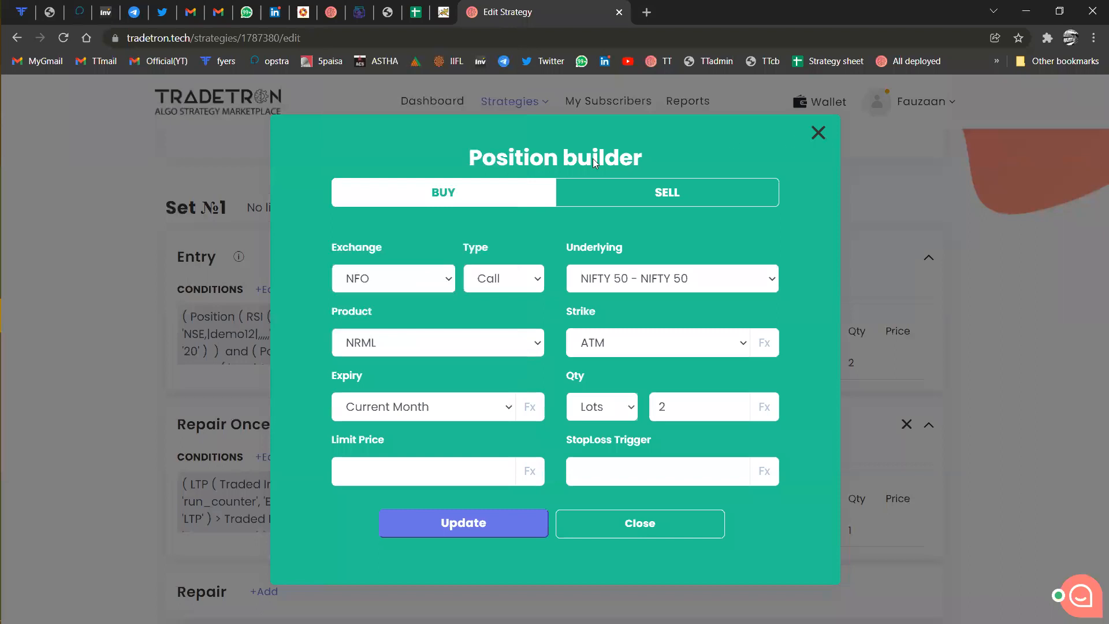
{"action": "left_click", "coordinate": [820, 137]}
Set Set 1's list to demo12 and check the Entry buy position's settings without changing them.
{"action": "left_click", "coordinate": [361, 206]}
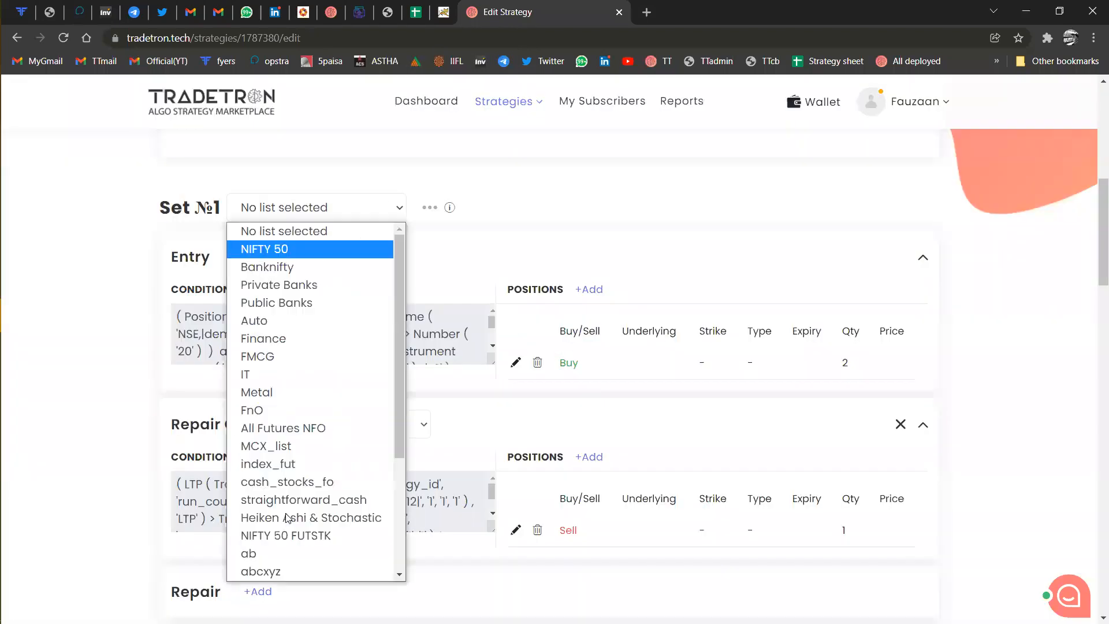
{"action": "scroll", "coordinate": [280, 543], "scroll_direction": "down", "scroll_amount": 3}
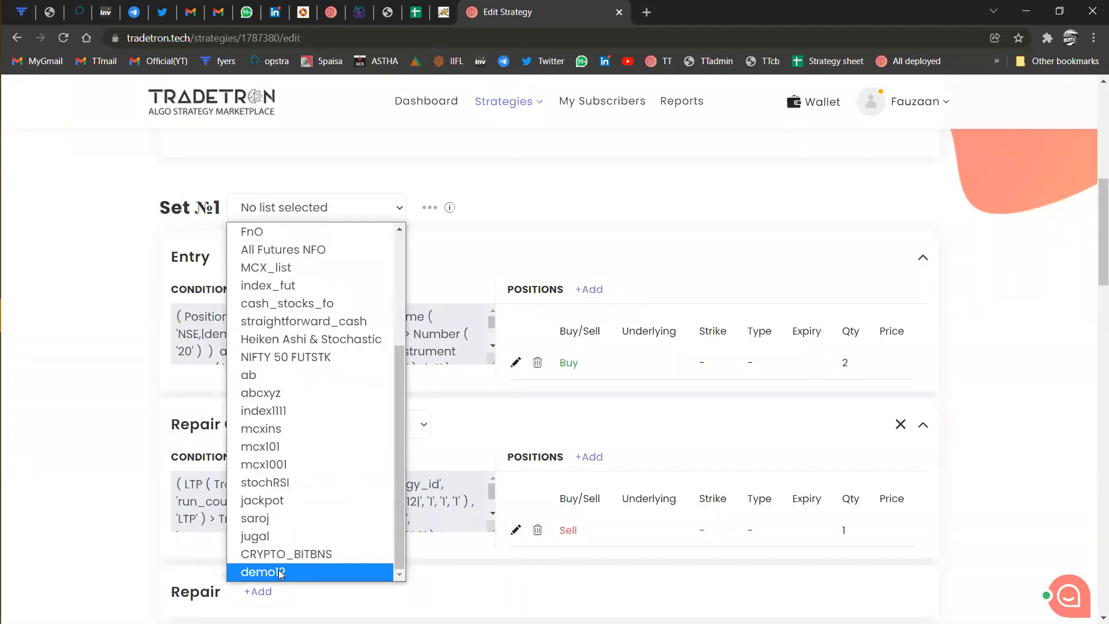
{"action": "left_click", "coordinate": [280, 572]}
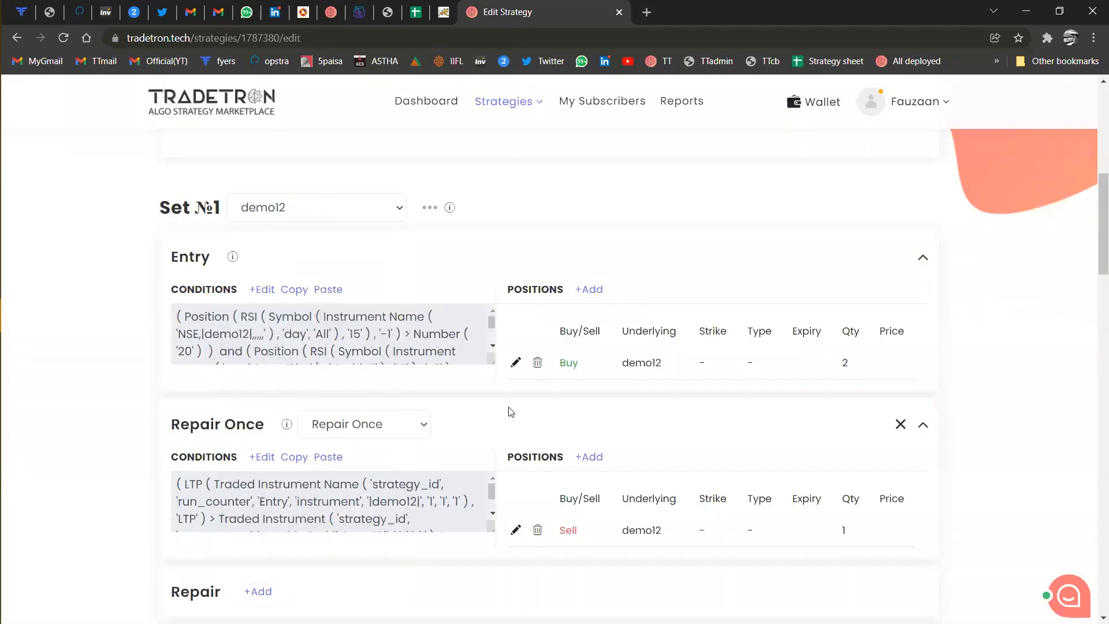
{"action": "left_click", "coordinate": [516, 363]}
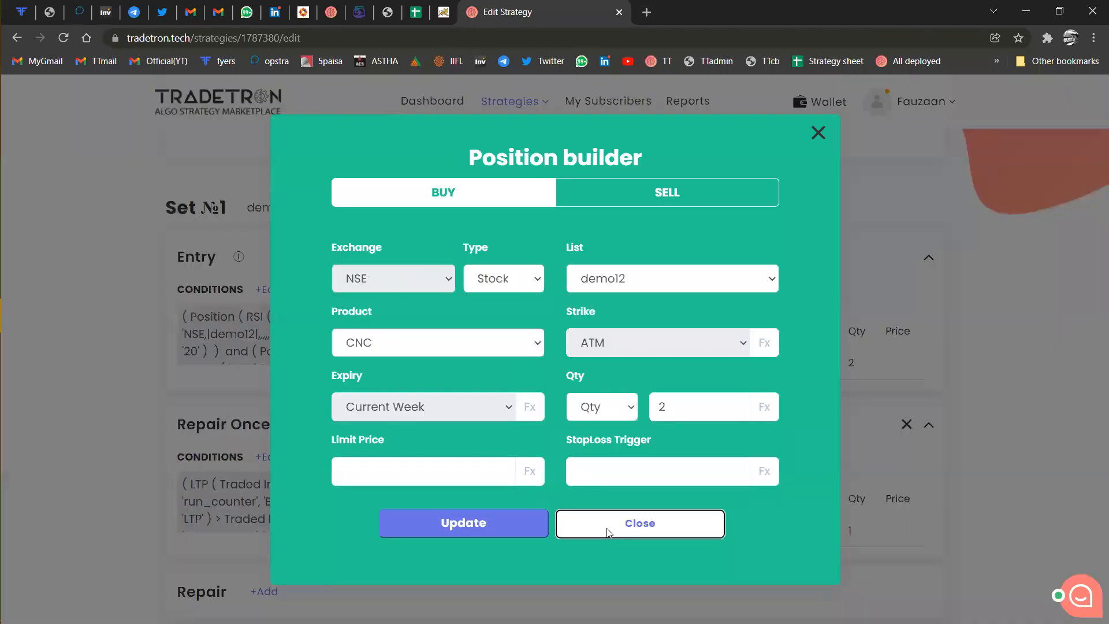
{"action": "left_click", "coordinate": [639, 523]}
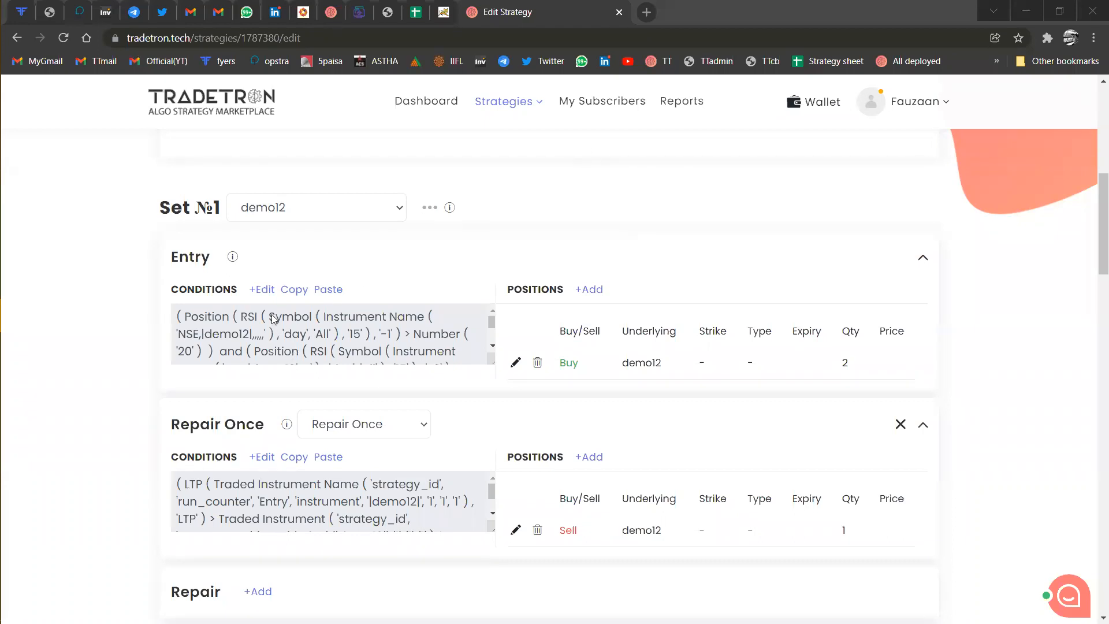
Try adding an AND group with two blank conditions at the end of the Entry conditions.
{"action": "left_click", "coordinate": [473, 355]}
{"action": "scroll", "coordinate": [472, 355], "scroll_direction": "down", "scroll_amount": 5}
{"action": "scroll", "coordinate": [473, 354], "scroll_direction": "up", "scroll_amount": 2}
{"action": "scroll", "coordinate": [602, 343], "scroll_direction": "up", "scroll_amount": 2}
{"action": "left_click", "coordinate": [786, 204]}
{"action": "scroll", "coordinate": [540, 468], "scroll_direction": "down", "scroll_amount": 5}
{"action": "left_click", "coordinate": [715, 328]}
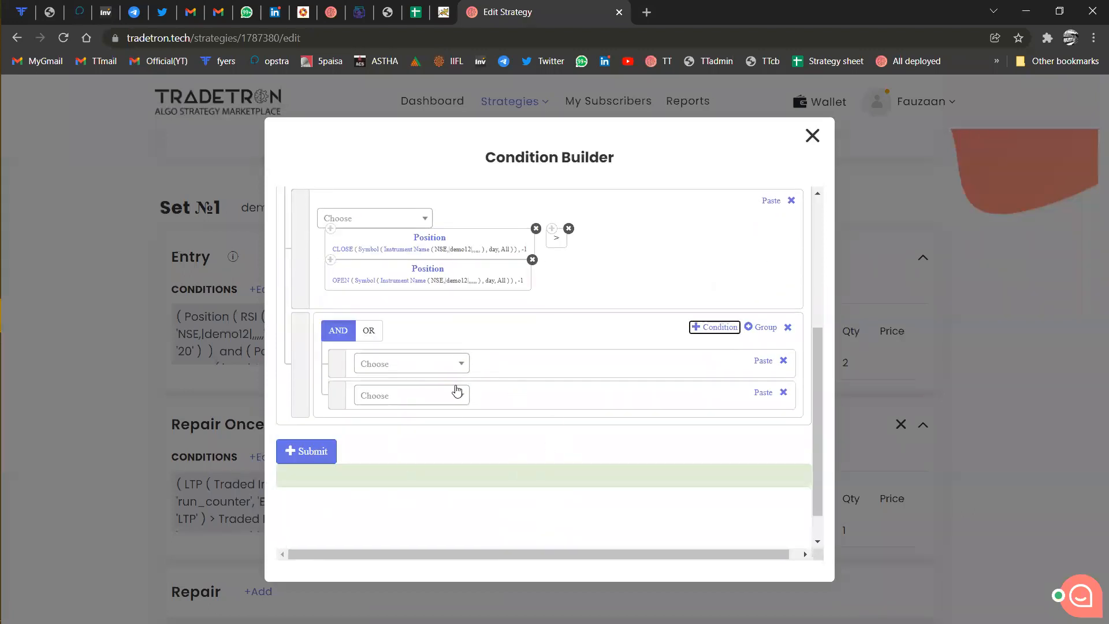
Copy the existing Position OPEN block into the group's first condition and set the copy's position to 0.
{"action": "left_click", "coordinate": [447, 367]}
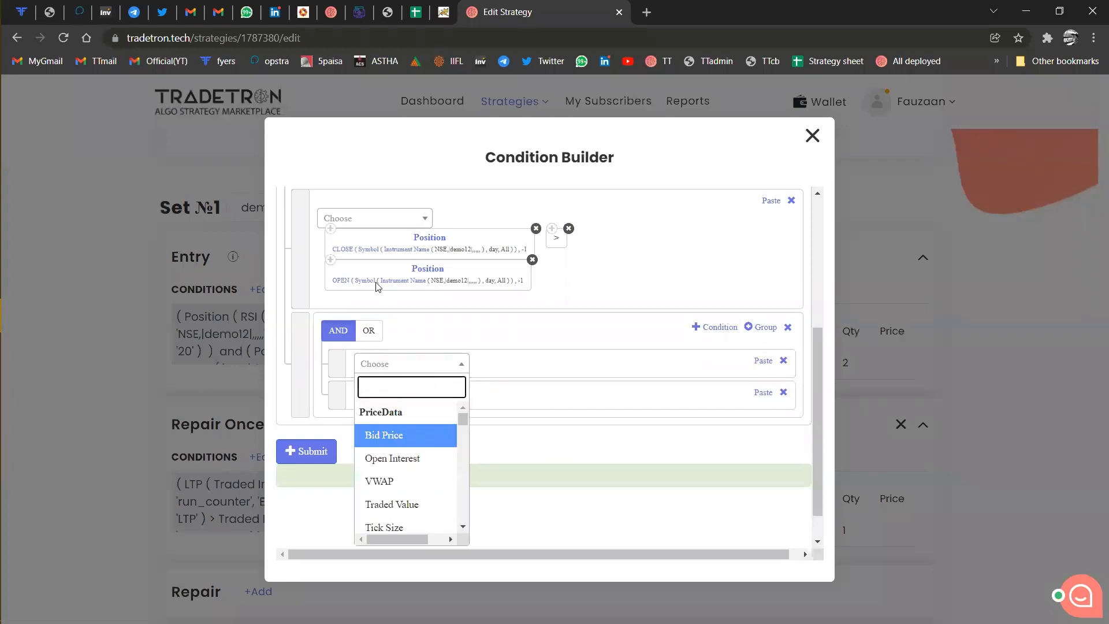
{"action": "left_click", "coordinate": [330, 261]}
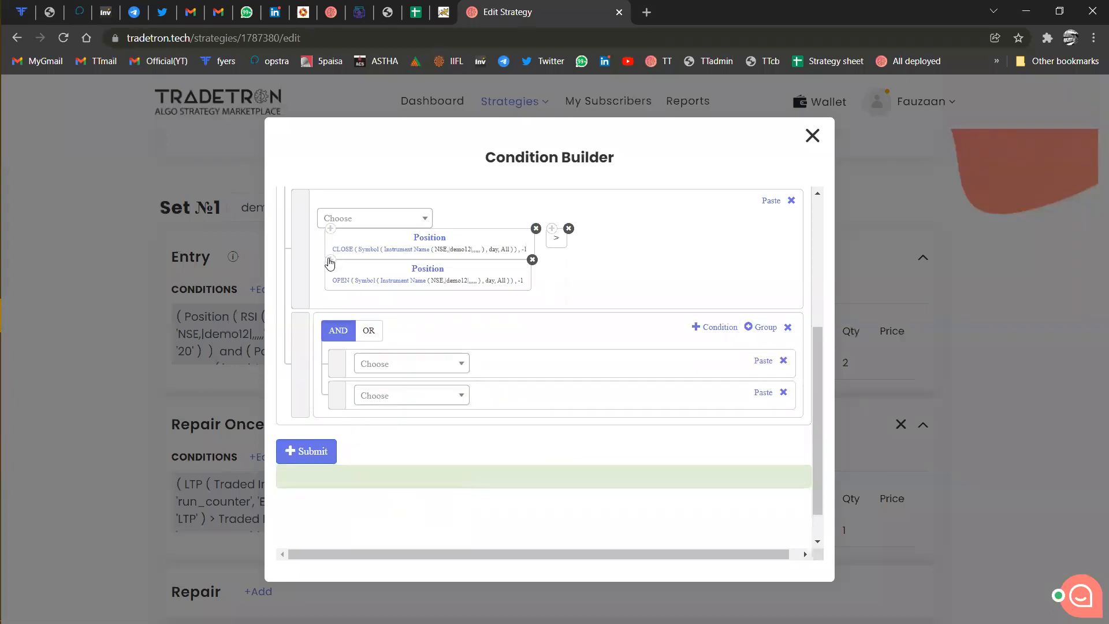
{"action": "left_click", "coordinate": [761, 362]}
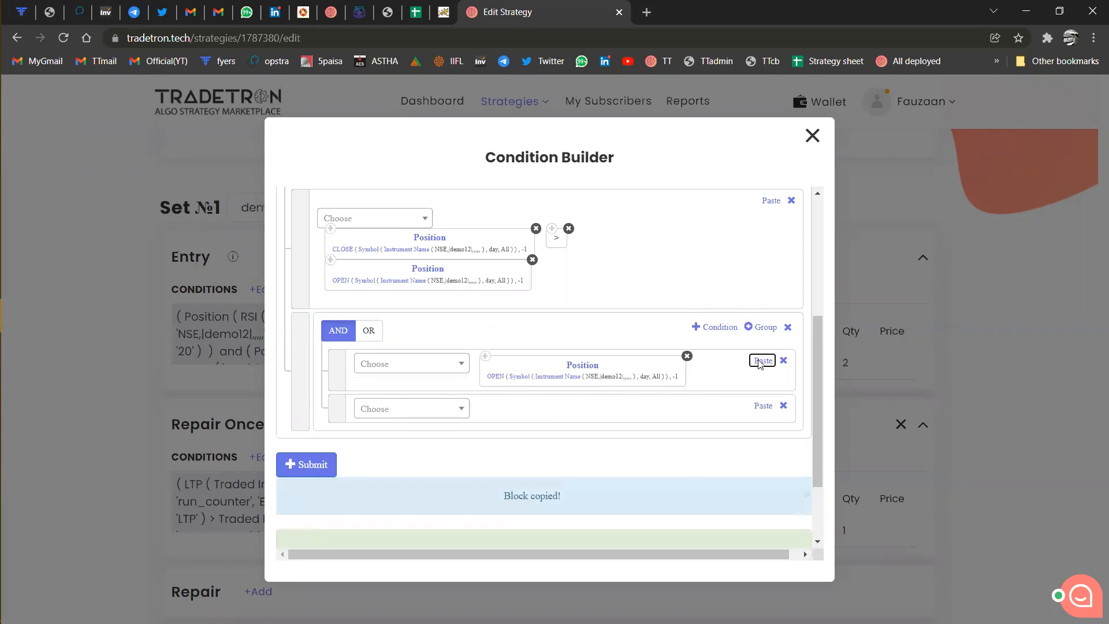
{"action": "left_click", "coordinate": [597, 370]}
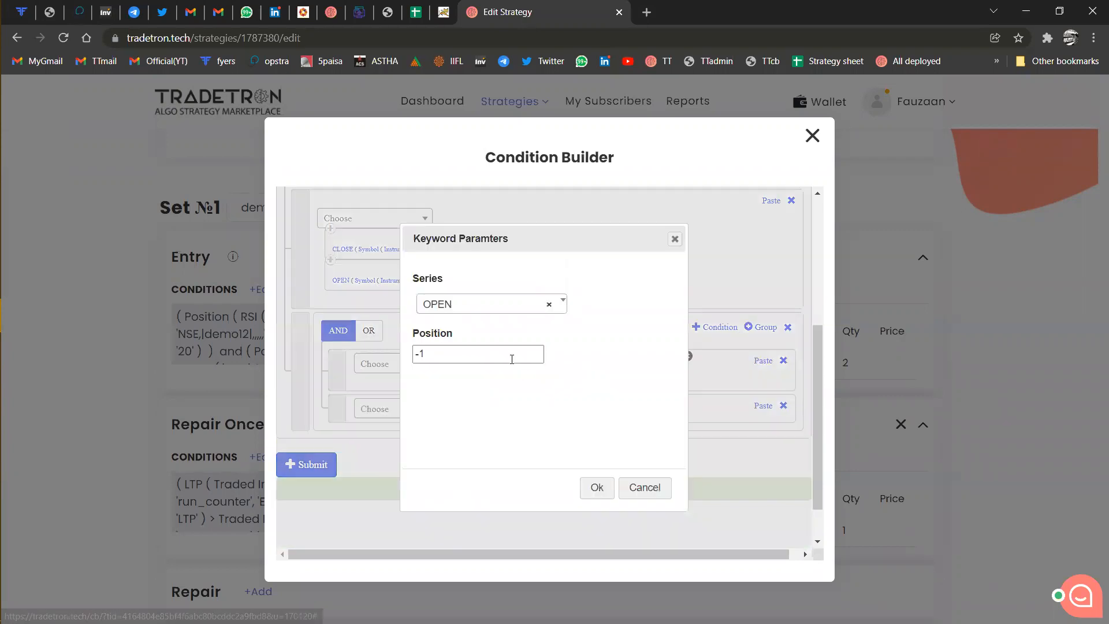
{"action": "double_click", "coordinate": [505, 355]}
{"action": "key", "text": "BackSpace"}
{"action": "key", "text": "BackSpace"}
{"action": "type", "text": "0"}
{"action": "key", "text": "Return"}
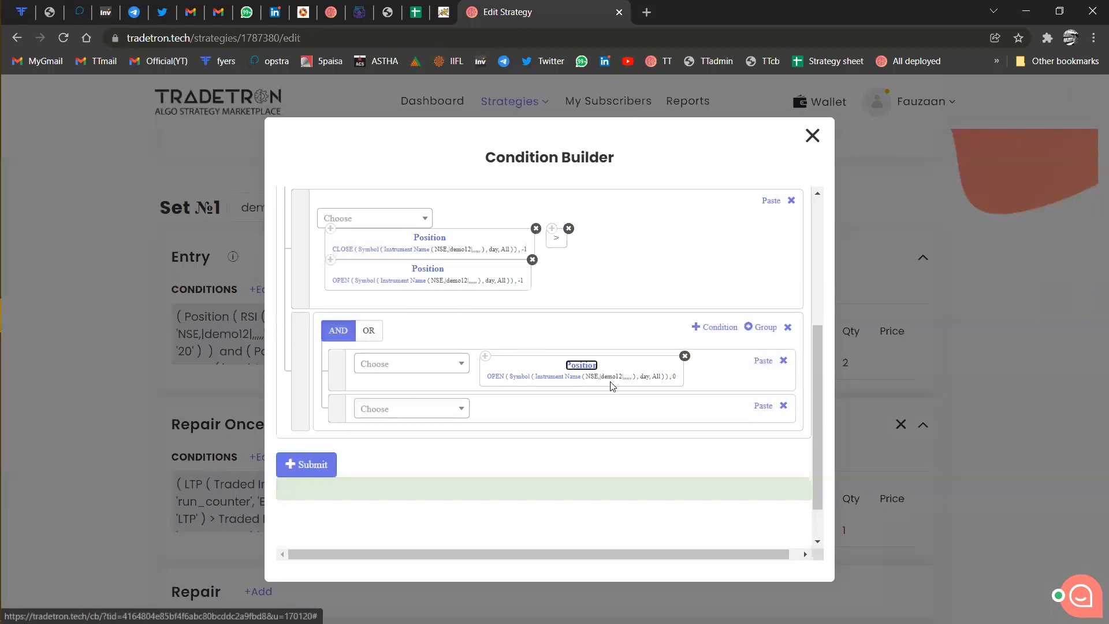
{"action": "left_click", "coordinate": [699, 388]}
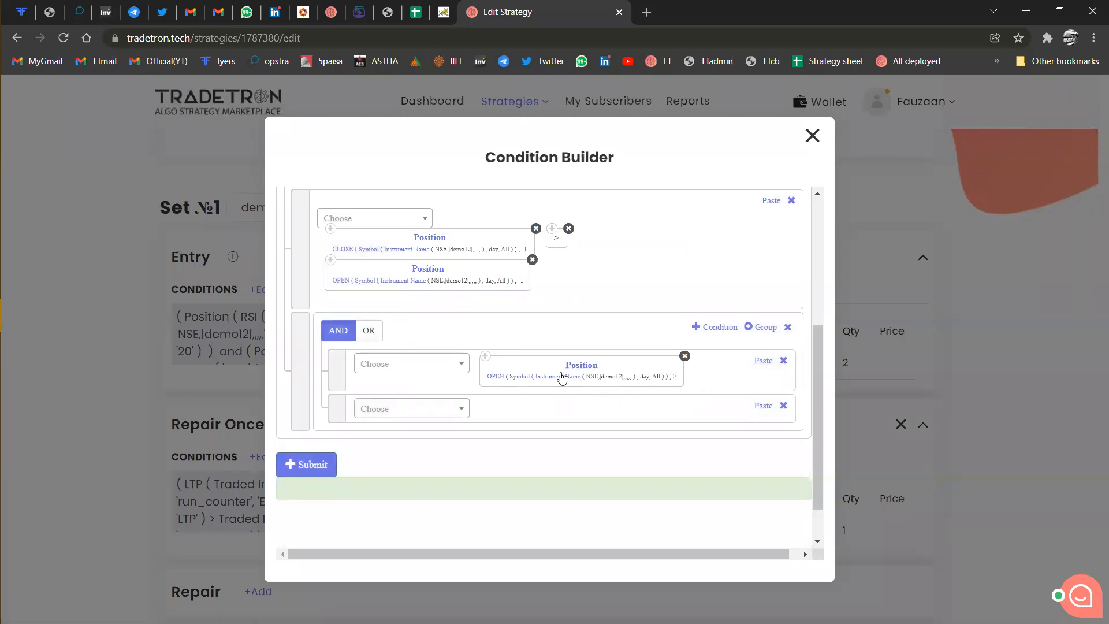
Add a < operator and another copy of the OPEN position 0 block to the group's first condition.
{"action": "left_click", "coordinate": [463, 368]}
{"action": "type", "text": "<"}
{"action": "key", "text": "Return"}
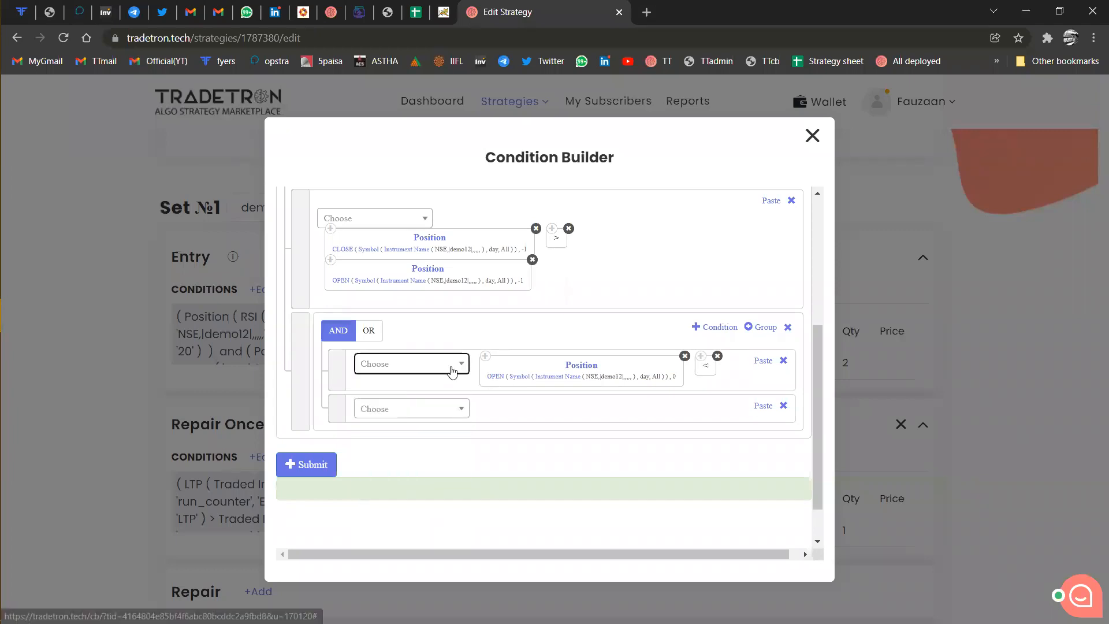
{"action": "left_click", "coordinate": [486, 357]}
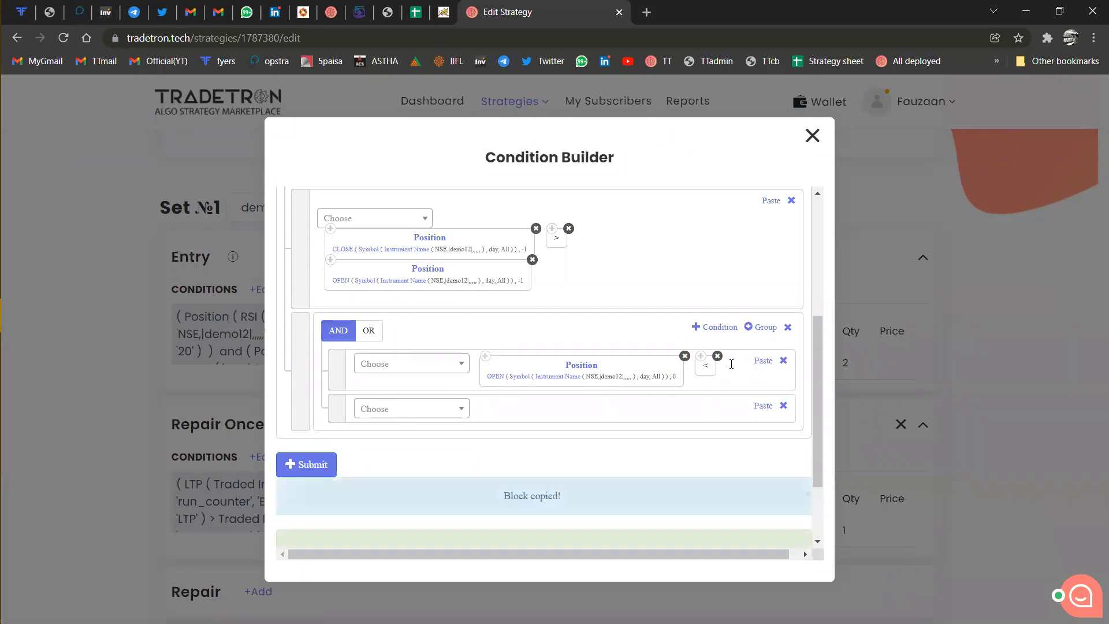
{"action": "left_click", "coordinate": [765, 363]}
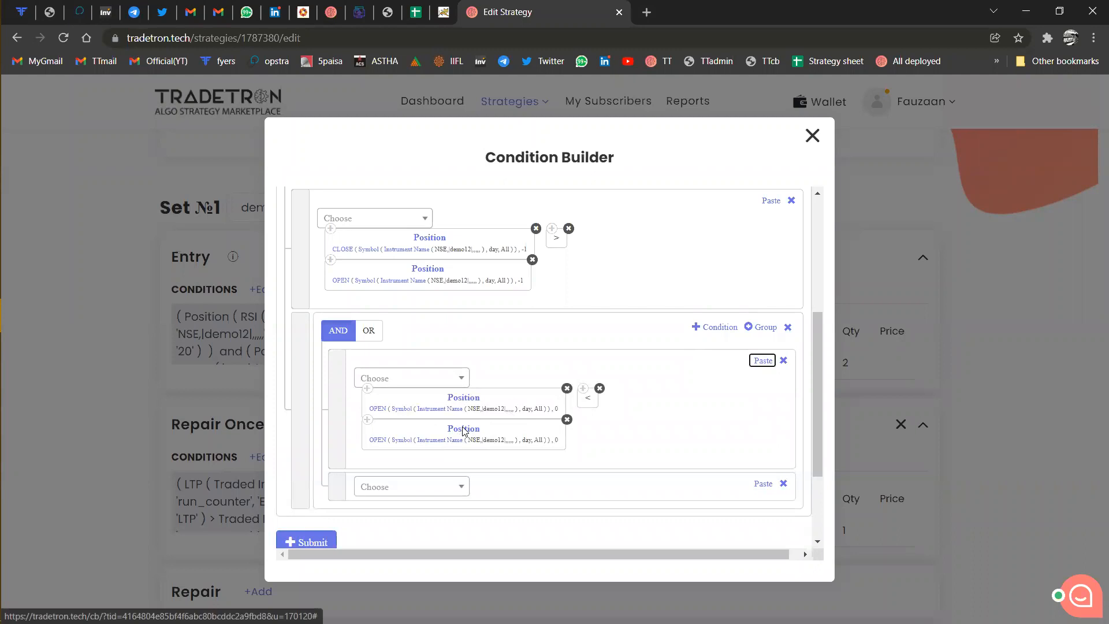
Change the block being compared in the first group condition to series HIGH with position -1.
{"action": "left_click", "coordinate": [463, 431]}
{"action": "left_click", "coordinate": [473, 314]}
{"action": "type", "text": "hig"}
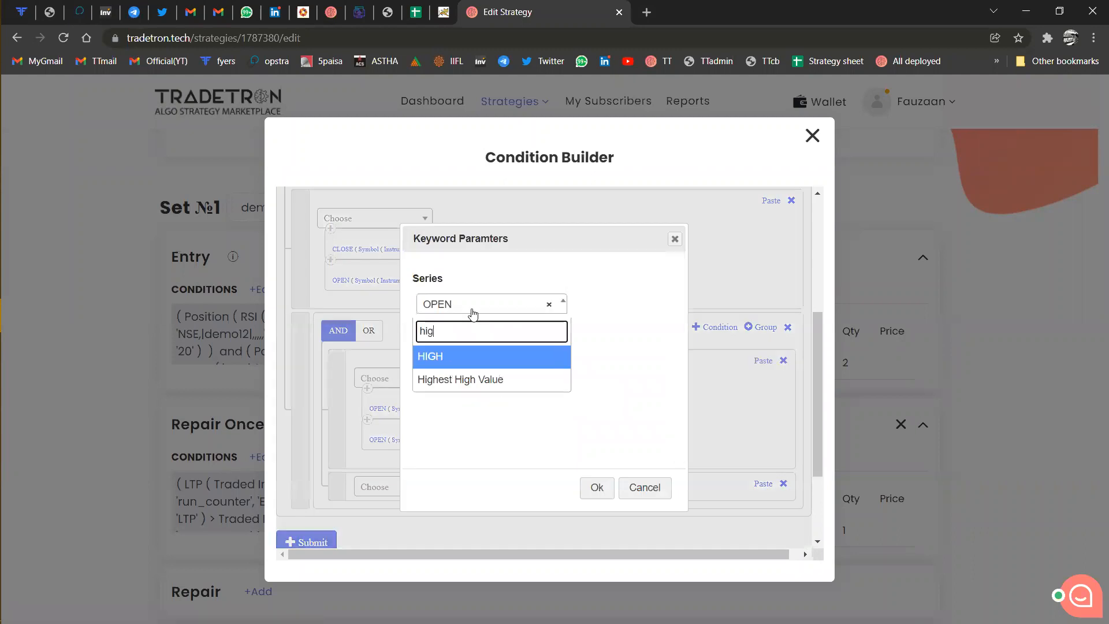
{"action": "key", "text": "Return"}
{"action": "key", "text": "Tab"}
{"action": "type", "text": "-1"}
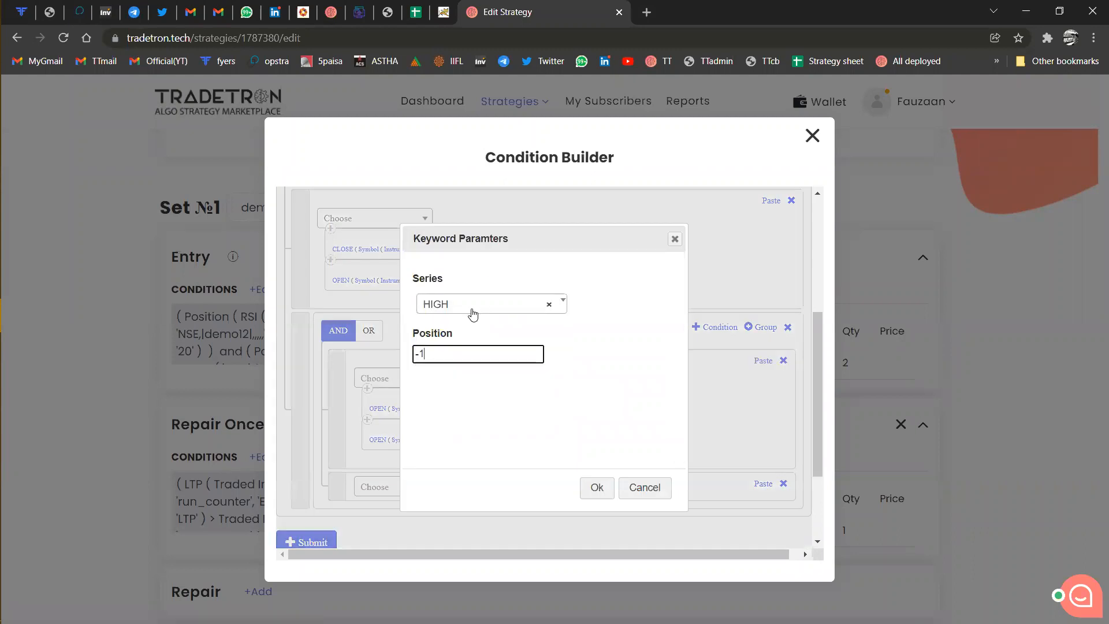
{"action": "key", "text": "Return"}
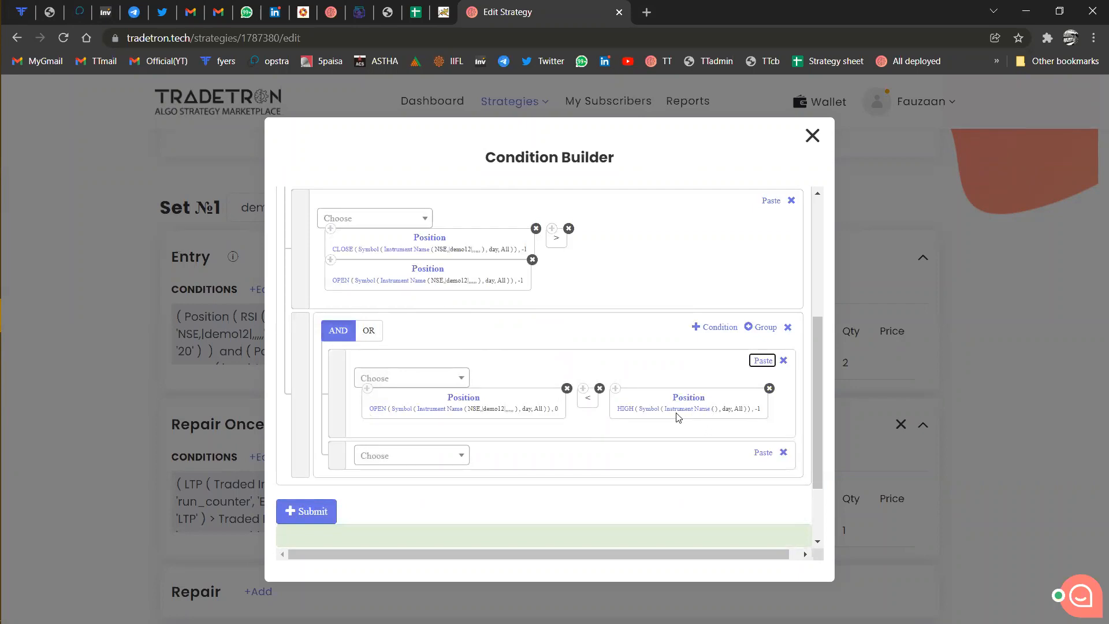
Build the group's second condition from copied blocks as OPEN position 0 > HIGH position -1.
{"action": "left_click", "coordinate": [365, 388]}
{"action": "left_click", "coordinate": [763, 453]}
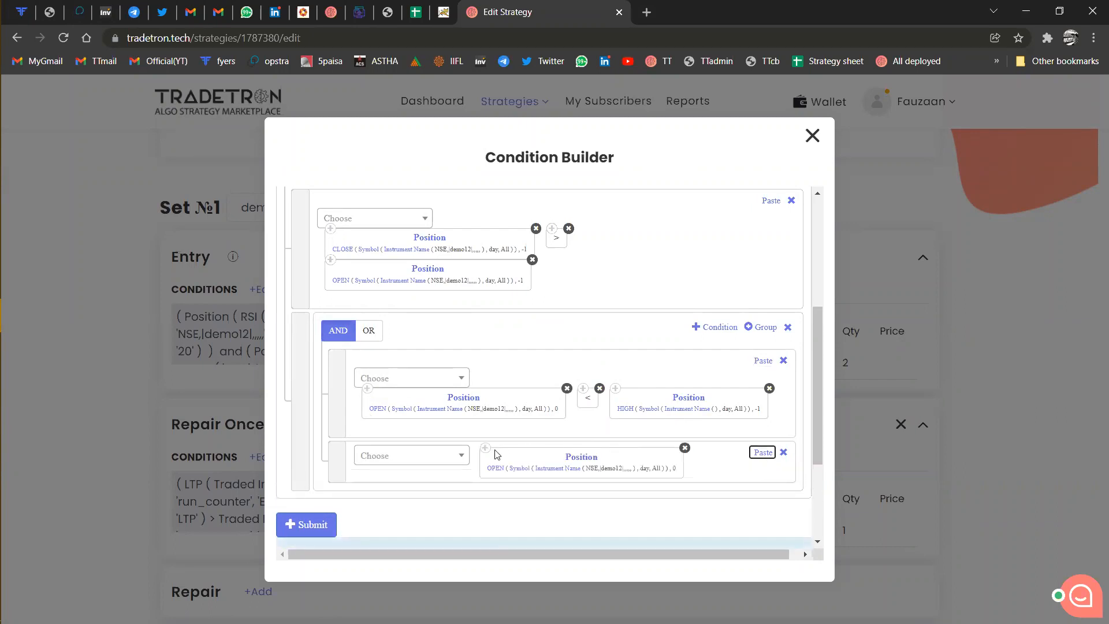
{"action": "left_click", "coordinate": [459, 460]}
{"action": "type", "text": ">"}
{"action": "key", "text": "Return"}
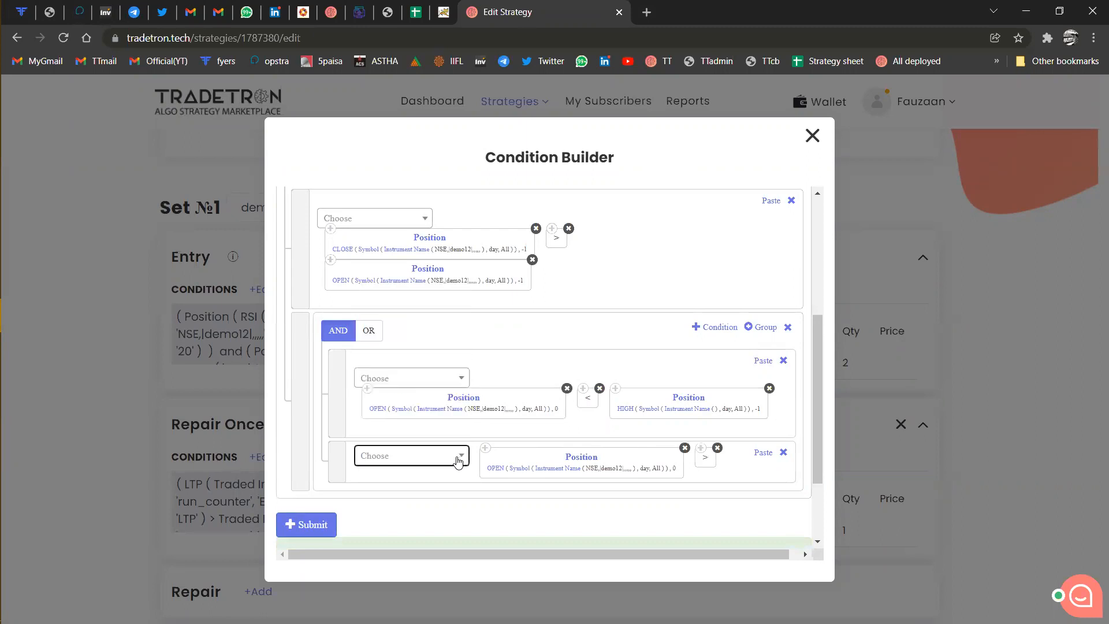
{"action": "left_click", "coordinate": [615, 388]}
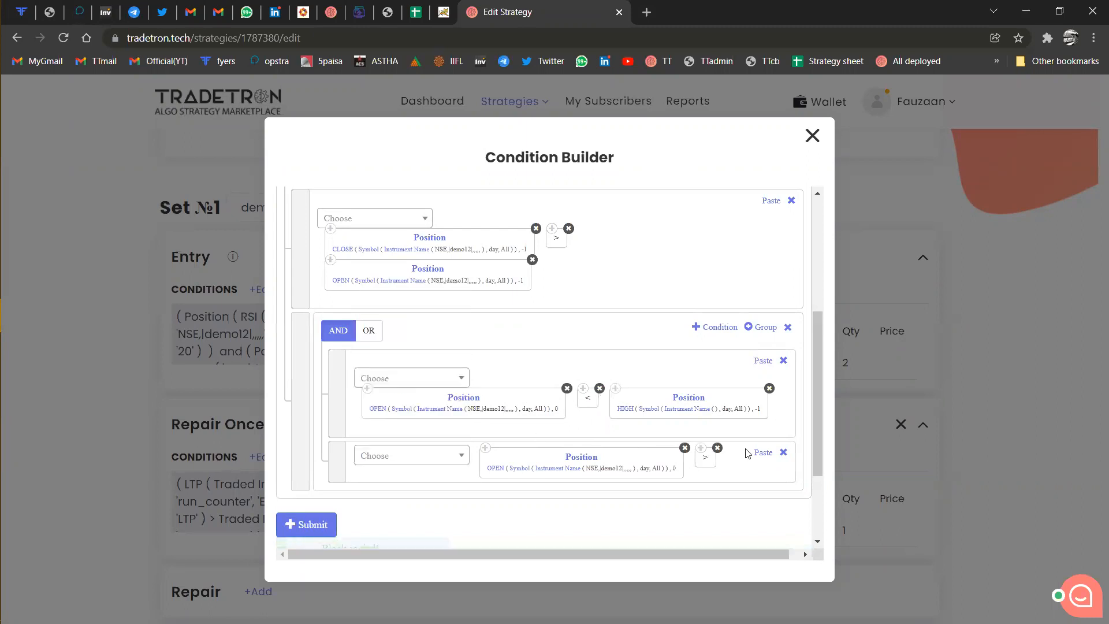
{"action": "left_click", "coordinate": [765, 457]}
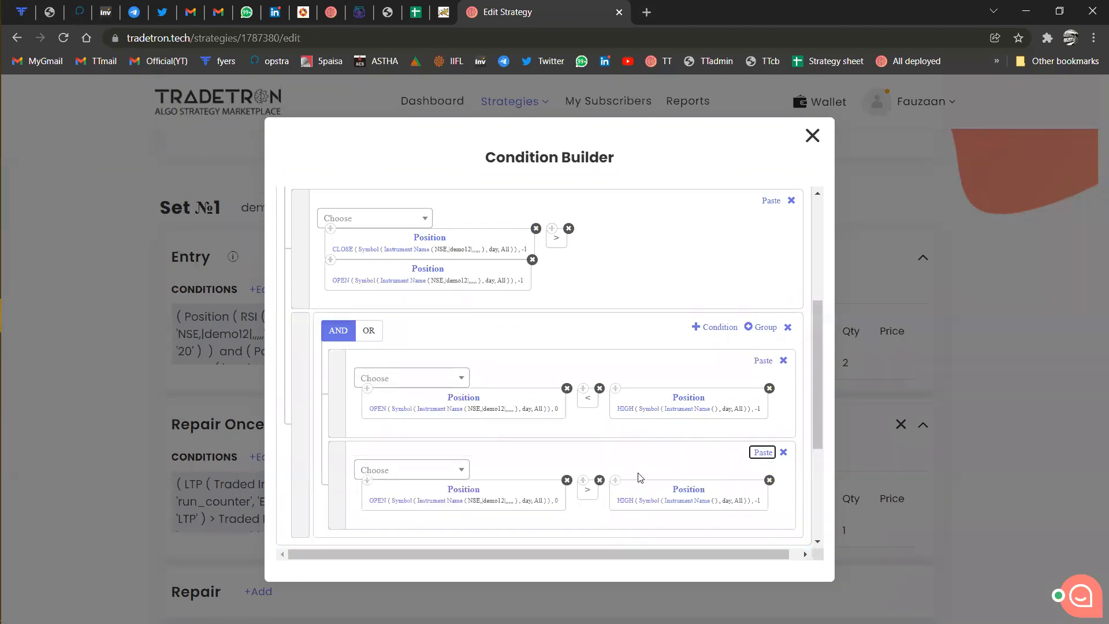
Change the HIGH series in the second group condition to LOW and close the Condition Builder without submitting.
{"action": "left_click", "coordinate": [685, 492]}
{"action": "left_click", "coordinate": [508, 318]}
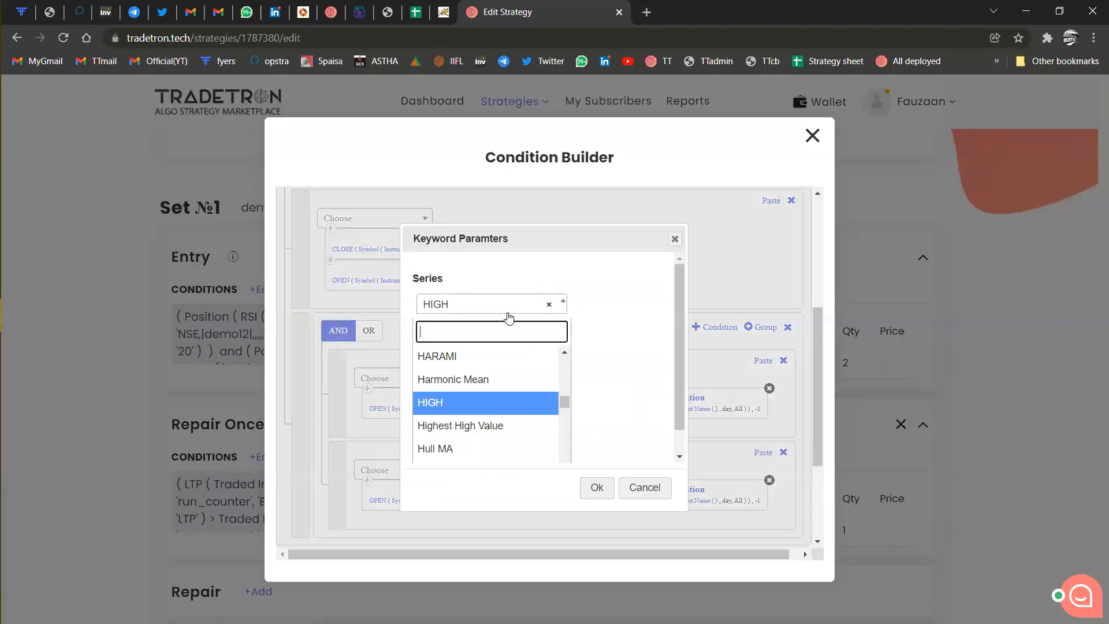
{"action": "type", "text": "low"}
{"action": "key", "text": "Down"}
{"action": "key", "text": "Return"}
{"action": "key", "text": "Tab"}
{"action": "key", "text": "Tab"}
{"action": "key", "text": "Return"}
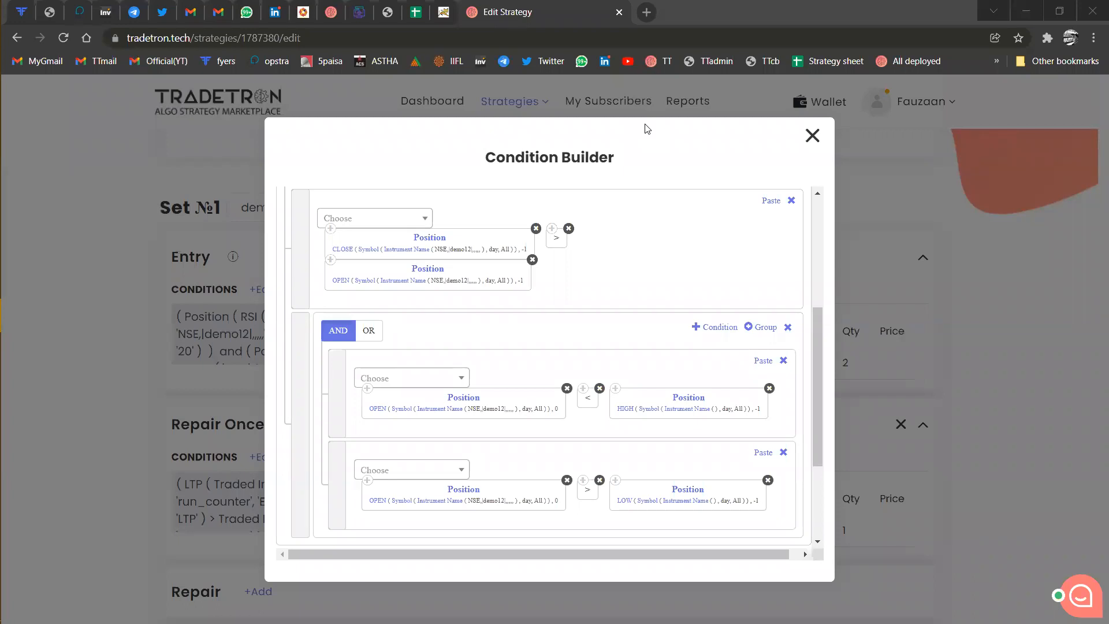
{"action": "left_click", "coordinate": [812, 137]}
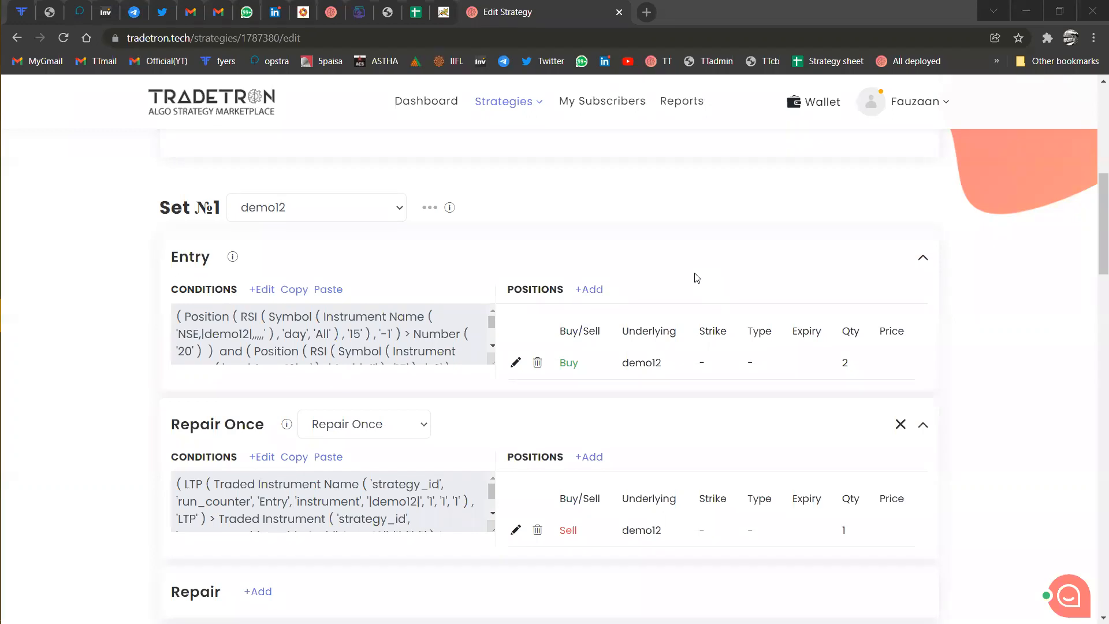
Examine the strategy's Entry, Exit and Universal Exit conditions.
{"action": "scroll", "coordinate": [426, 350], "scroll_direction": "down", "scroll_amount": 1}
{"action": "scroll", "coordinate": [426, 350], "scroll_direction": "down", "scroll_amount": 6}
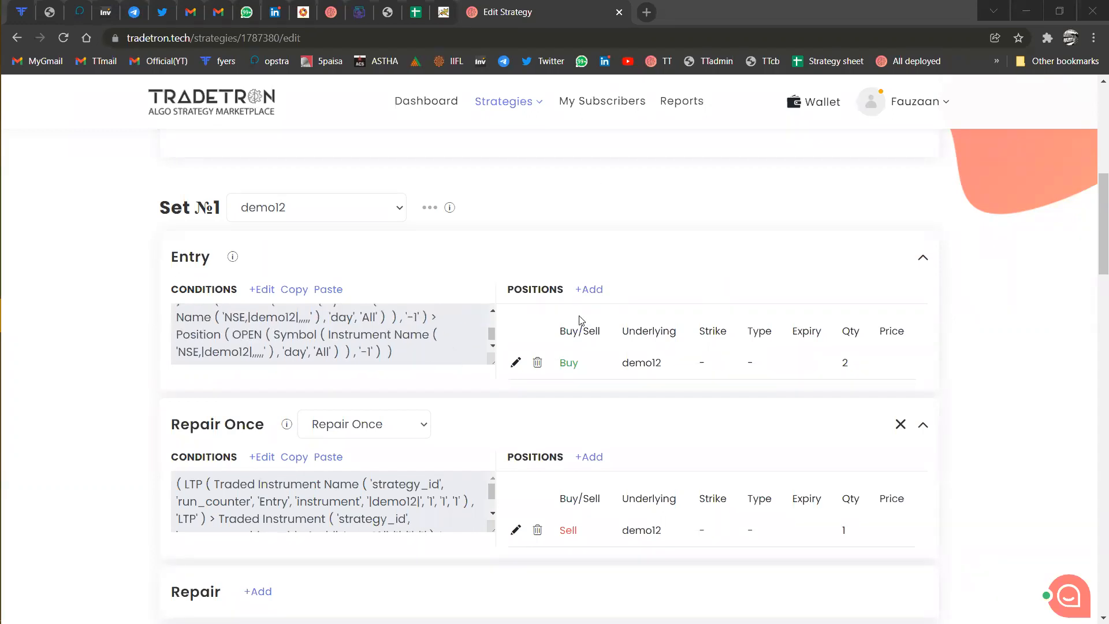
{"action": "scroll", "coordinate": [358, 438], "scroll_direction": "down", "scroll_amount": 4}
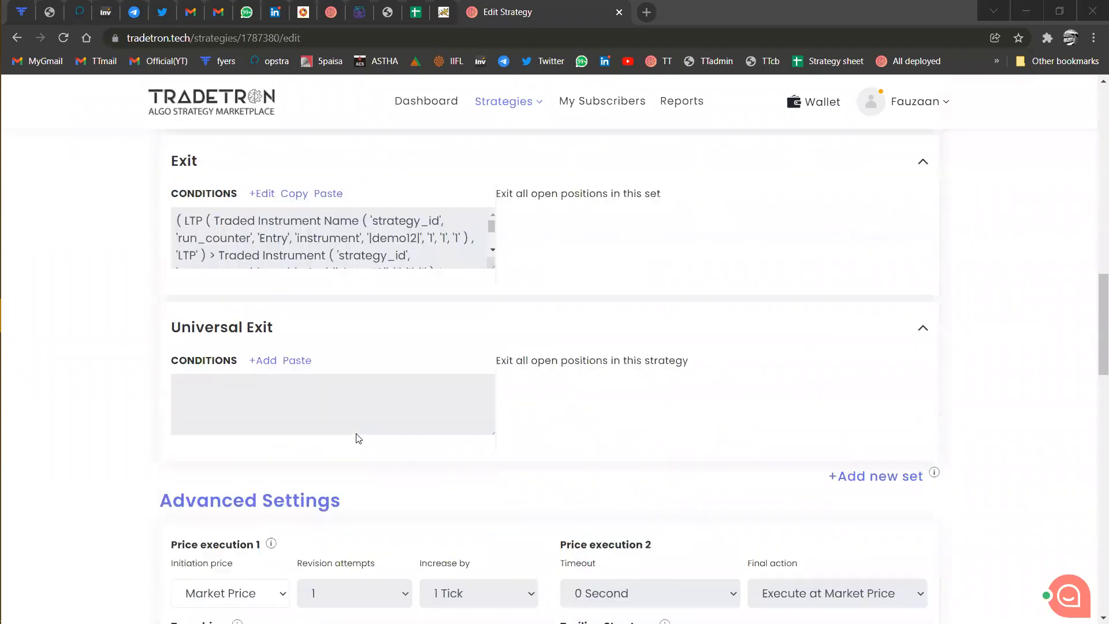
{"action": "scroll", "coordinate": [301, 399], "scroll_direction": "up", "scroll_amount": 2}
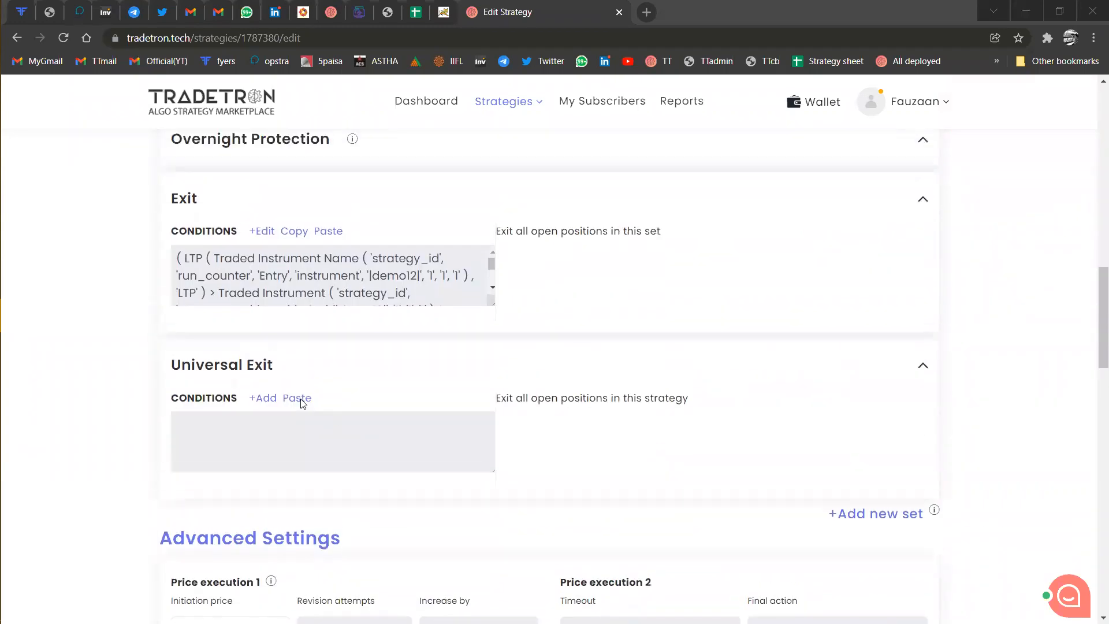
Examine the strategy's Repair Once, Overnight Protection, Exit and Universal Exit sections.
{"action": "scroll", "coordinate": [368, 327], "scroll_direction": "up", "scroll_amount": 2}
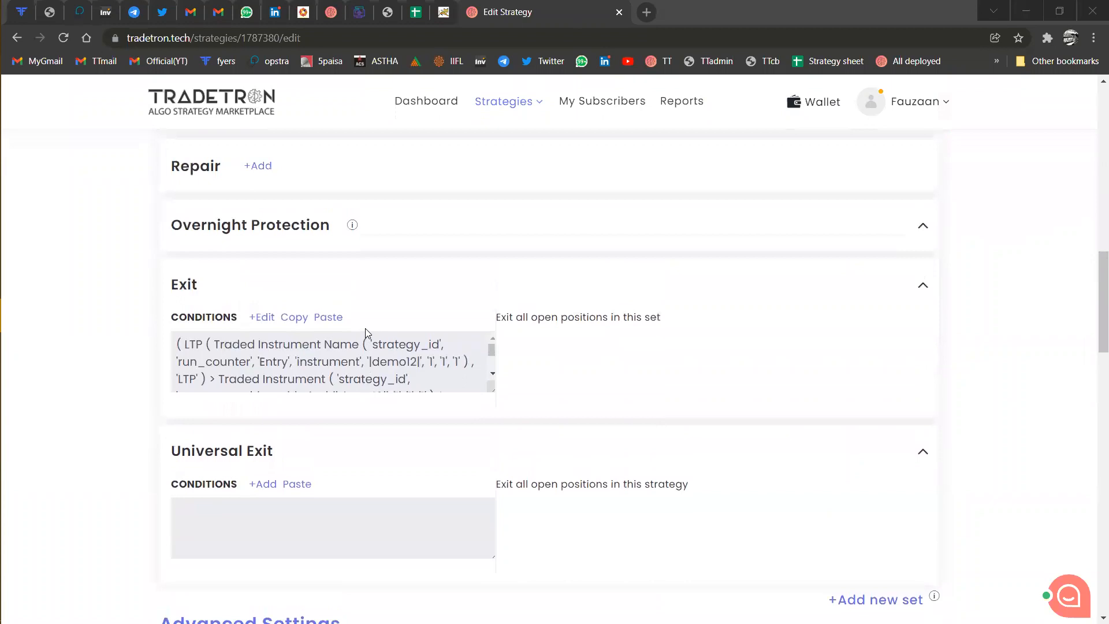
{"action": "scroll", "coordinate": [380, 306], "scroll_direction": "up", "scroll_amount": 4}
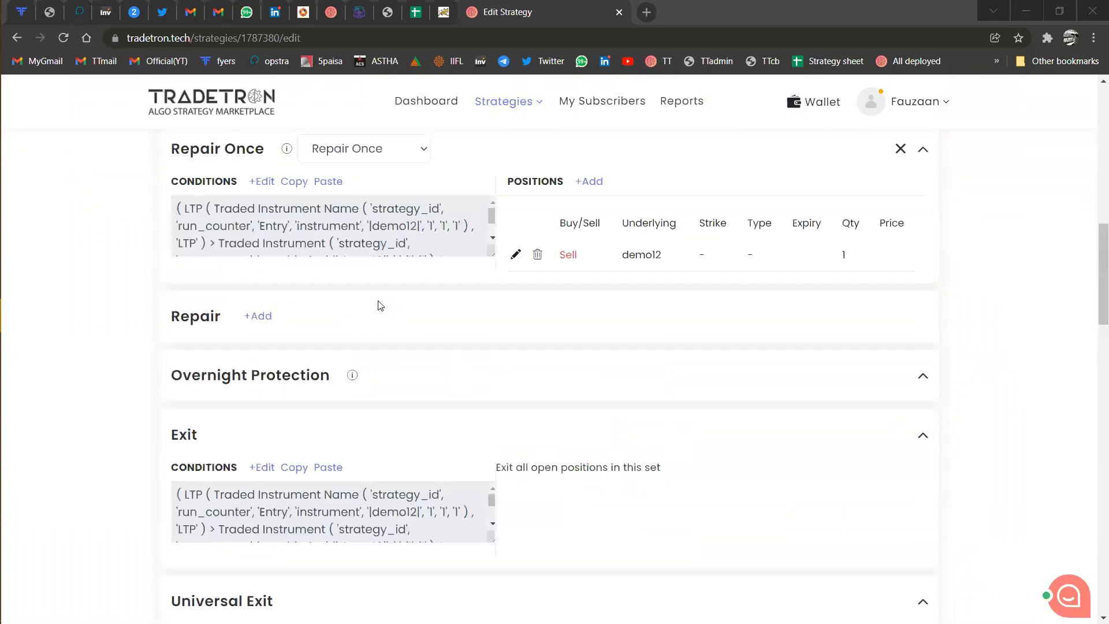
{"action": "scroll", "coordinate": [380, 374], "scroll_direction": "up", "scroll_amount": 3}
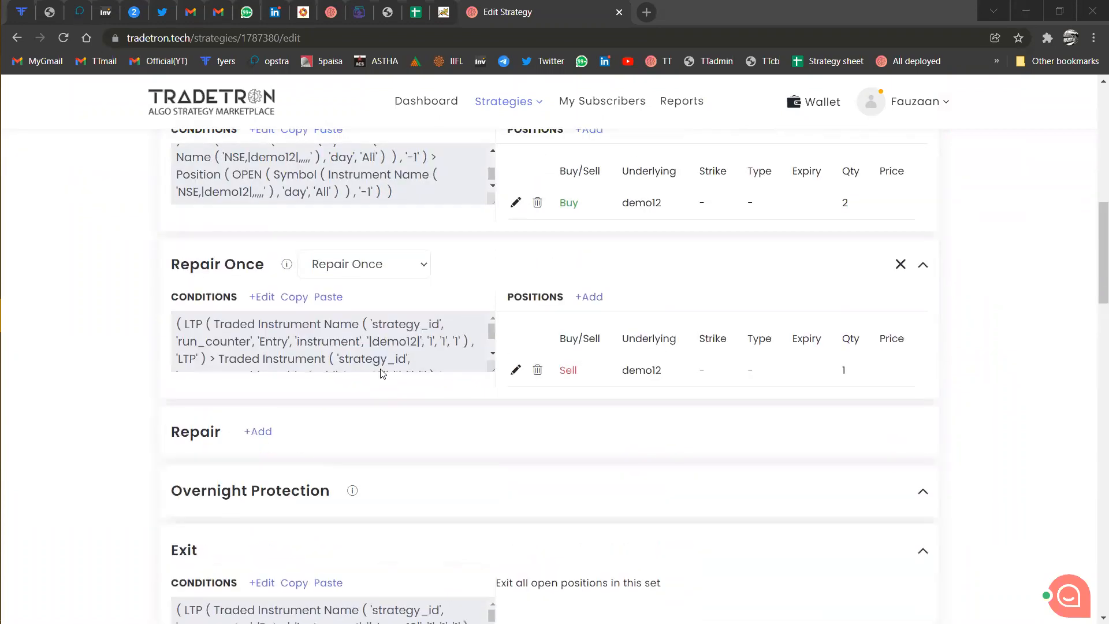
{"action": "scroll", "coordinate": [380, 373], "scroll_direction": "down", "scroll_amount": 5}
{"action": "scroll", "coordinate": [381, 373], "scroll_direction": "down", "scroll_amount": 3}
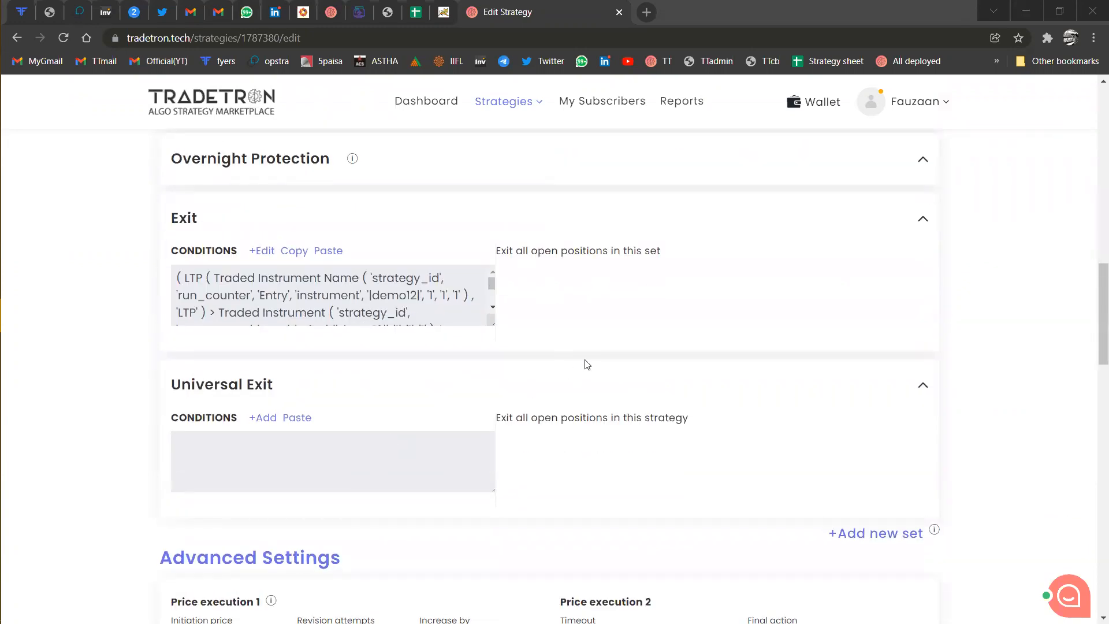
{"action": "scroll", "coordinate": [588, 364], "scroll_direction": "up", "scroll_amount": 3}
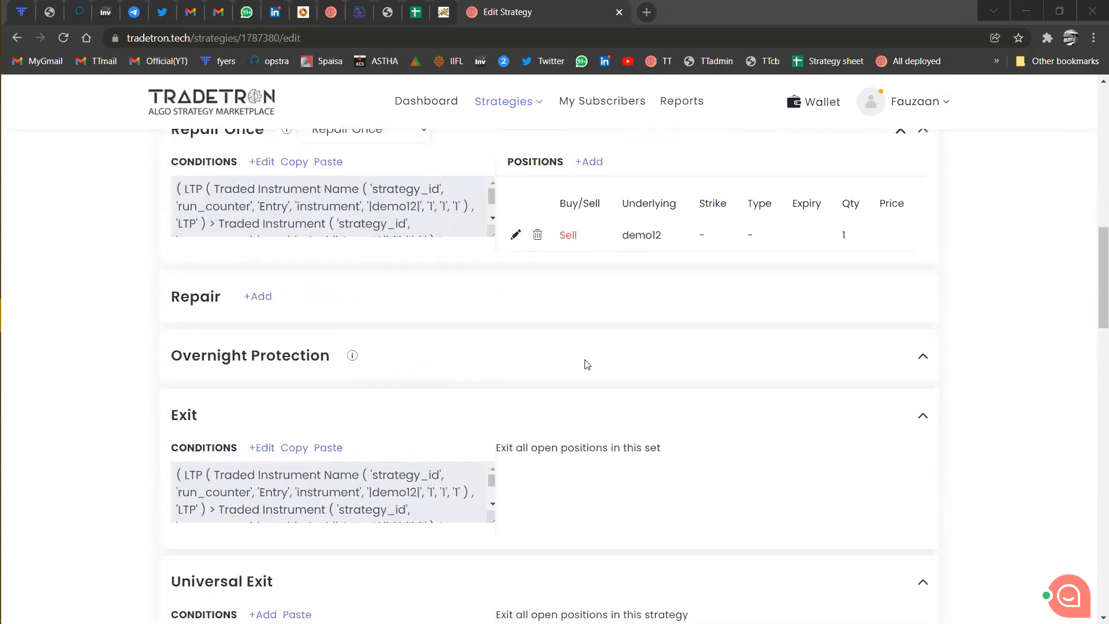
Add a new set to the strategy and review Set 1's Exit, Set 2 and the separate Universal sections.
{"action": "scroll", "coordinate": [883, 399], "scroll_direction": "down", "scroll_amount": 2}
{"action": "scroll", "coordinate": [882, 398], "scroll_direction": "down", "scroll_amount": 3}
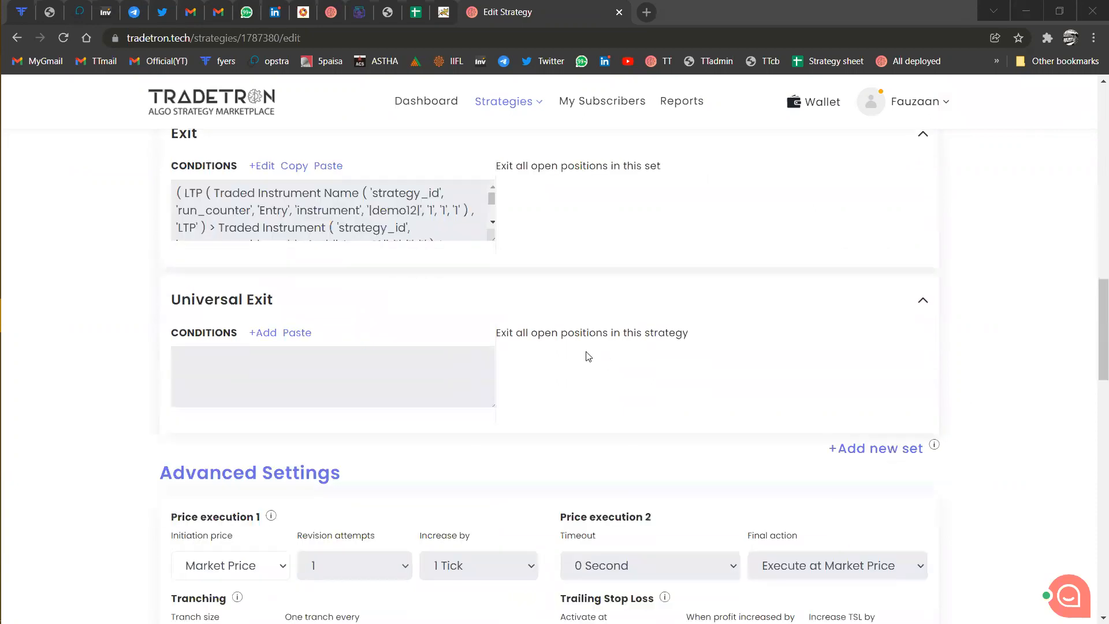
{"action": "scroll", "coordinate": [588, 357], "scroll_direction": "up", "scroll_amount": 14}
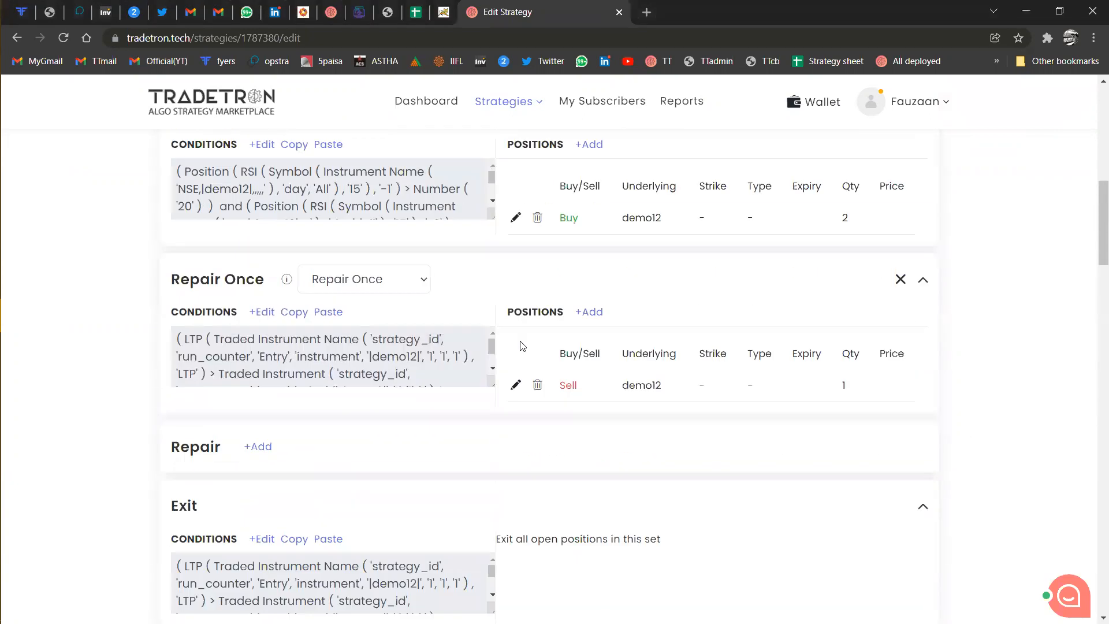
{"action": "scroll", "coordinate": [522, 346], "scroll_direction": "up", "scroll_amount": 2}
{"action": "right_click", "coordinate": [519, 345]}
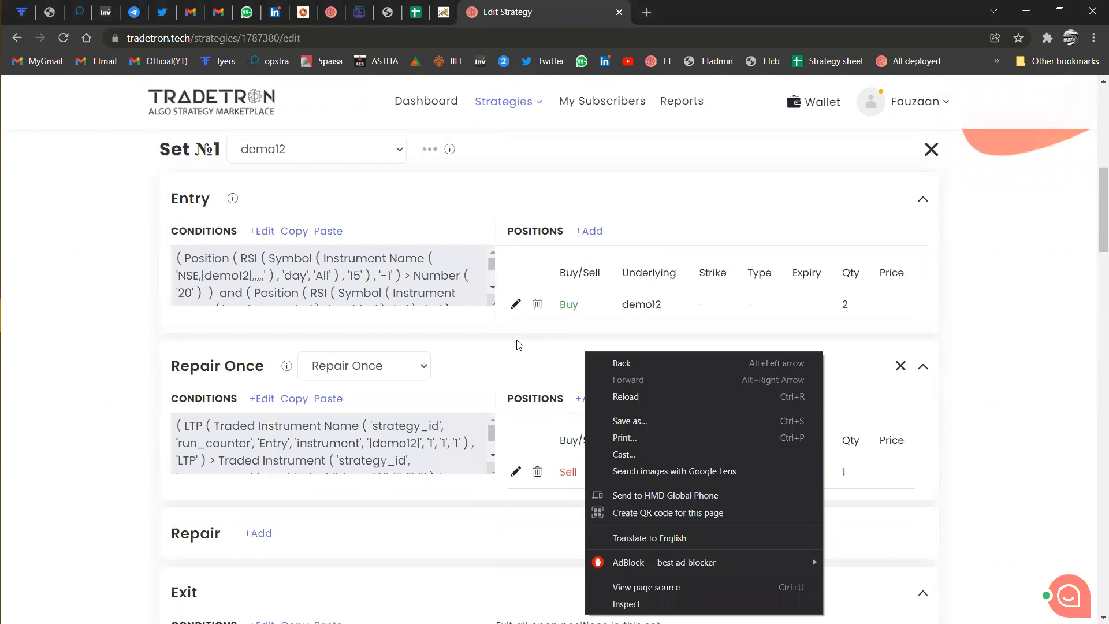
{"action": "left_click", "coordinate": [519, 344]}
{"action": "scroll", "coordinate": [519, 344], "scroll_direction": "down", "scroll_amount": 16}
{"action": "scroll", "coordinate": [381, 264], "scroll_direction": "up", "scroll_amount": 6}
{"action": "scroll", "coordinate": [376, 258], "scroll_direction": "up", "scroll_amount": 4}
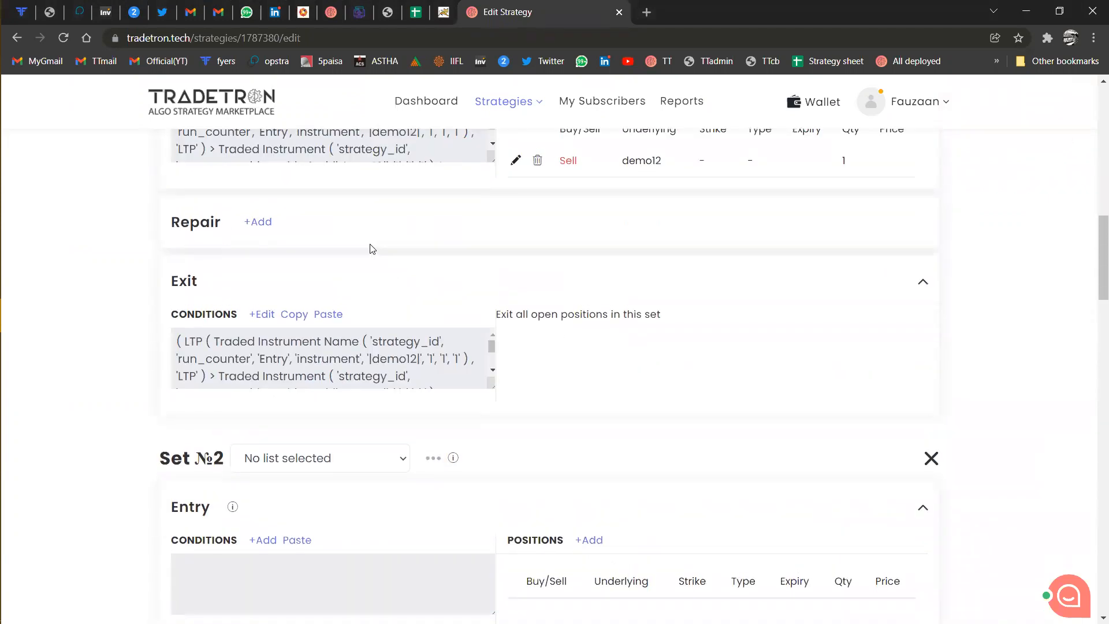
{"action": "scroll", "coordinate": [504, 305], "scroll_direction": "up", "scroll_amount": 1}
{"action": "scroll", "coordinate": [505, 305], "scroll_direction": "up", "scroll_amount": 2}
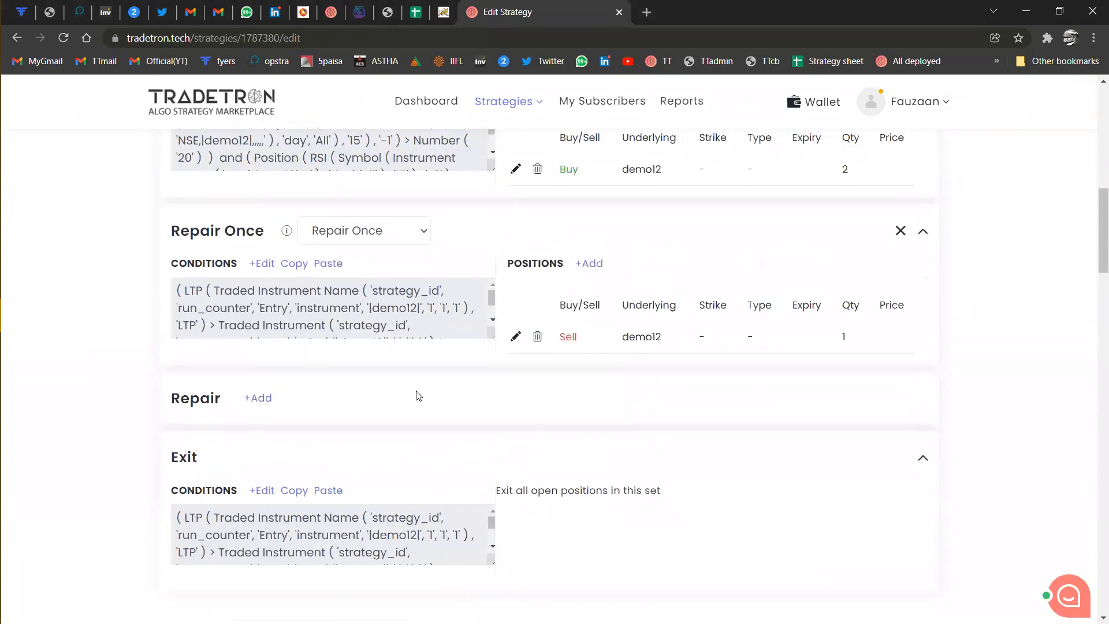
{"action": "scroll", "coordinate": [349, 379], "scroll_direction": "down", "scroll_amount": 2}
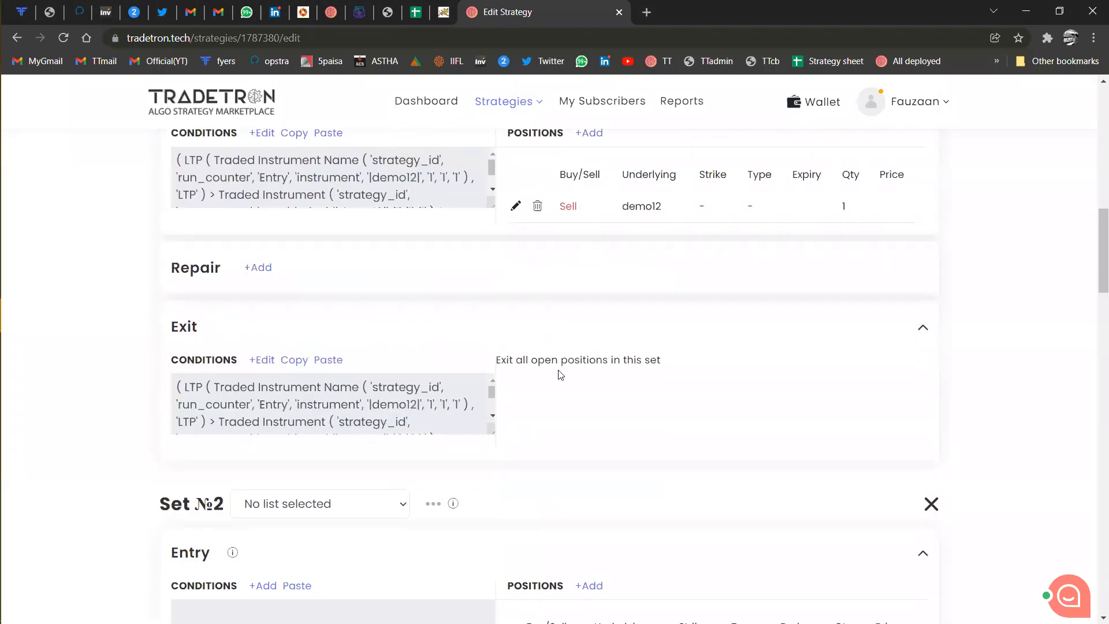
{"action": "scroll", "coordinate": [560, 375], "scroll_direction": "down", "scroll_amount": 12}
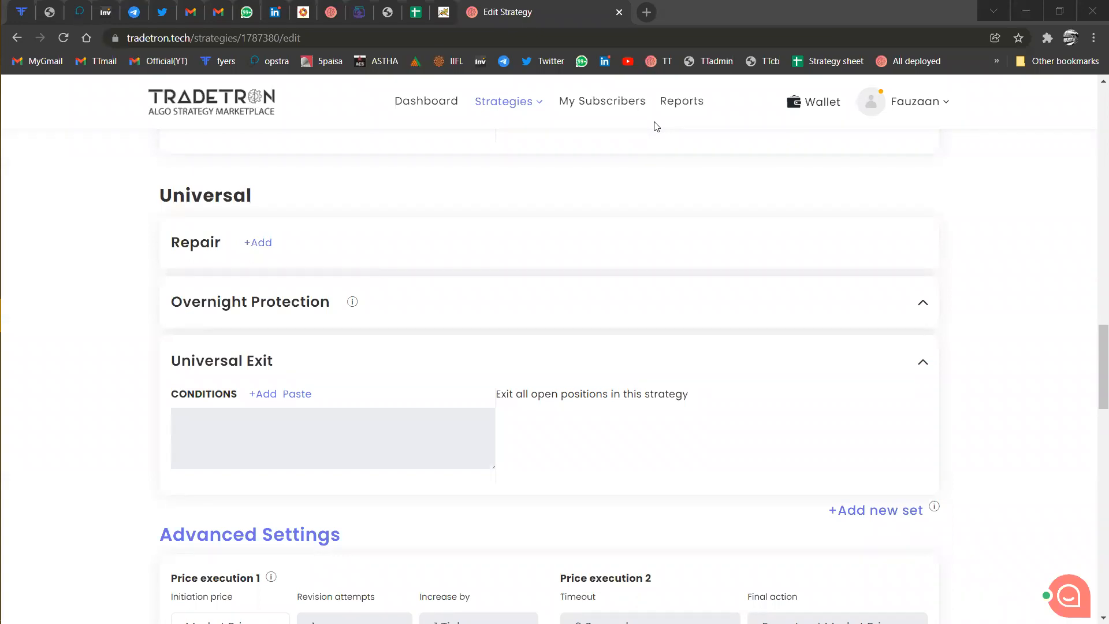
Open Set 1's Entry conditions and change the first RSI condition's instrument to the NIFTY 50 list.
{"action": "scroll", "coordinate": [421, 248], "scroll_direction": "up", "scroll_amount": 15}
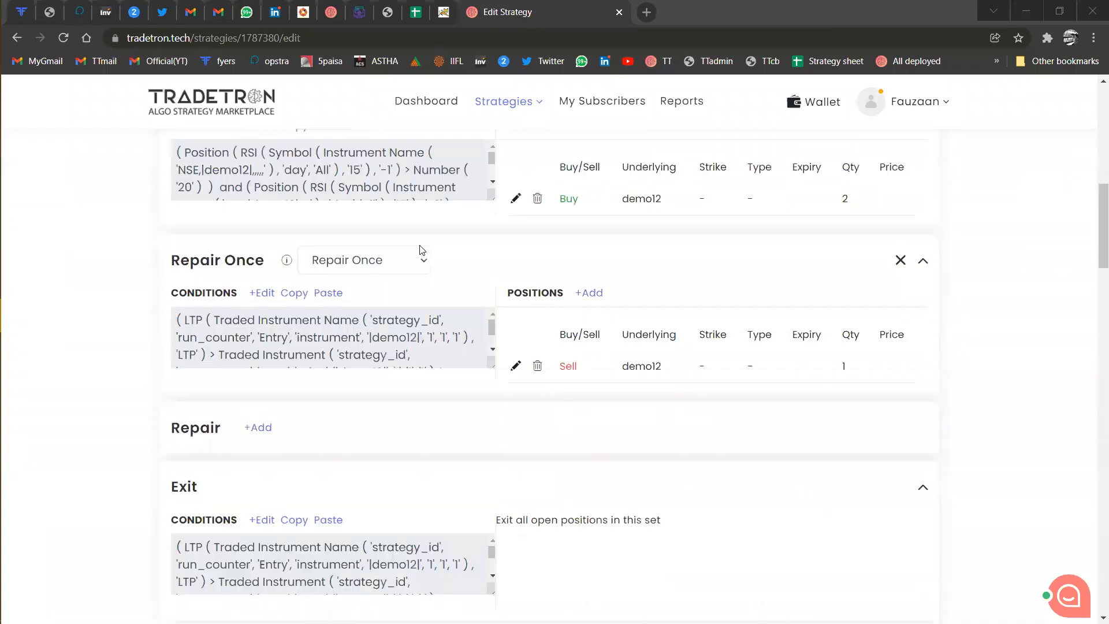
{"action": "scroll", "coordinate": [421, 249], "scroll_direction": "down", "scroll_amount": 2}
{"action": "scroll", "coordinate": [287, 347], "scroll_direction": "up", "scroll_amount": 6}
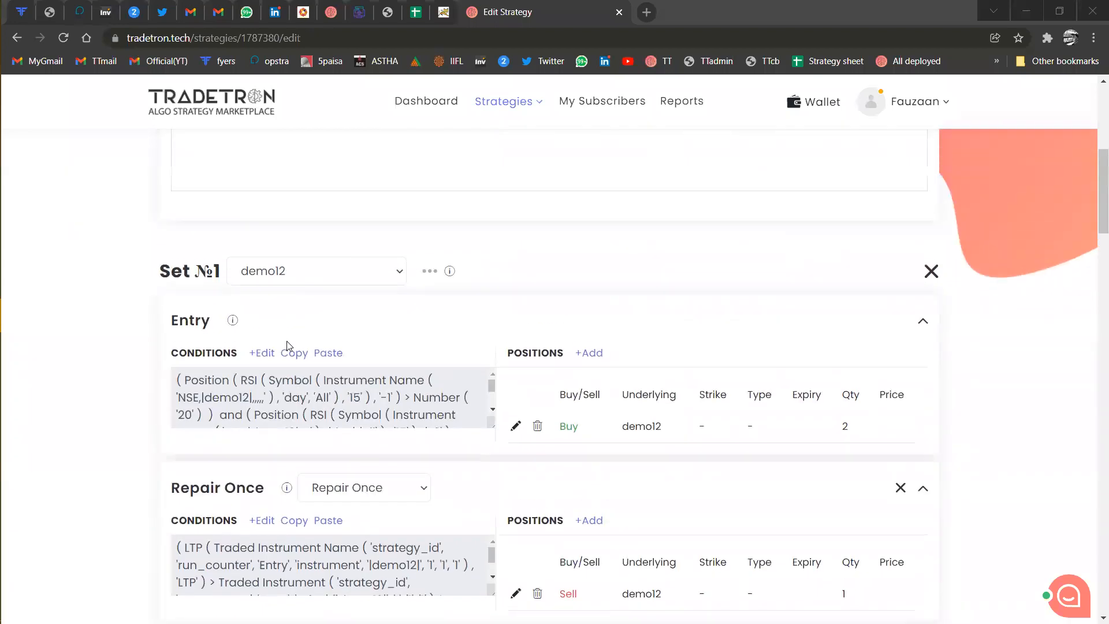
{"action": "left_click", "coordinate": [250, 358]}
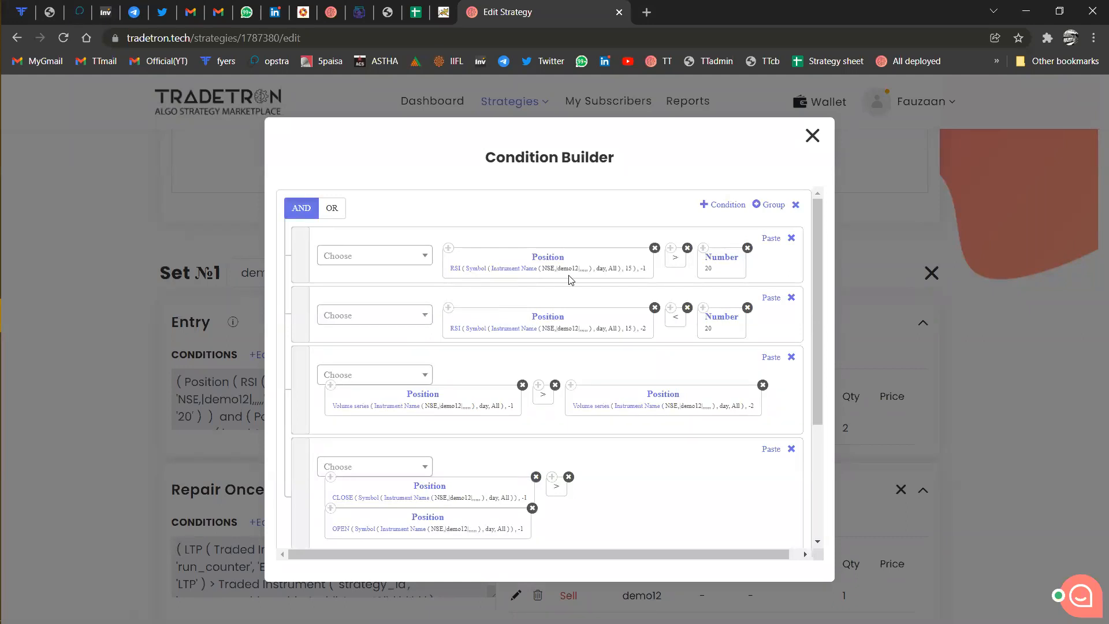
{"action": "left_click", "coordinate": [515, 273]}
{"action": "left_click", "coordinate": [427, 299]}
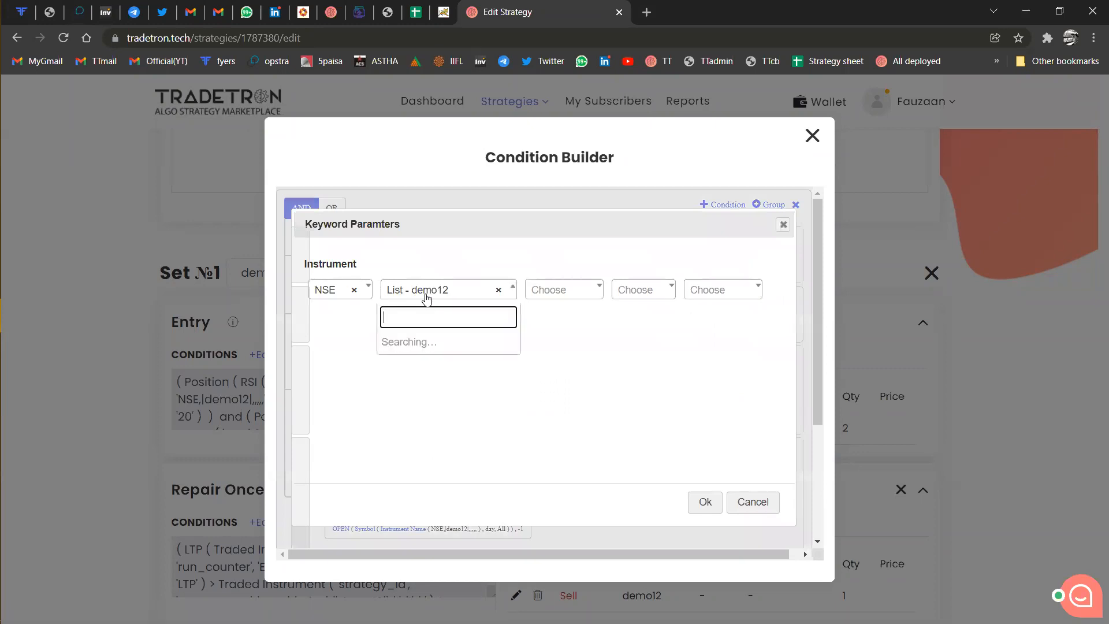
{"action": "type", "text": "nift"}
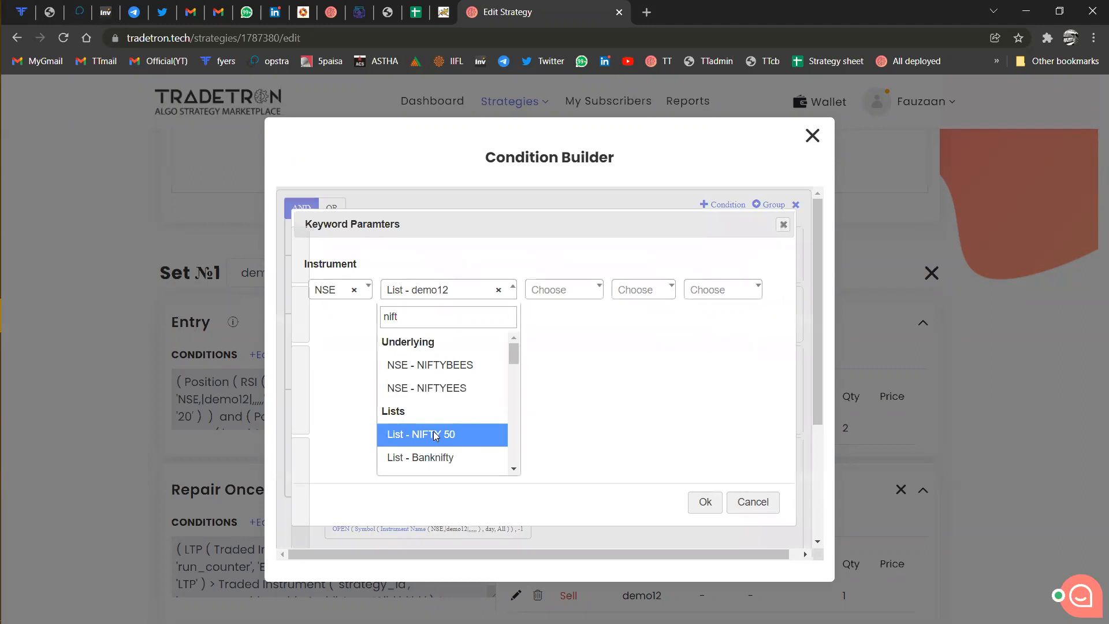
{"action": "left_click", "coordinate": [435, 435]}
{"action": "left_click", "coordinate": [708, 507]}
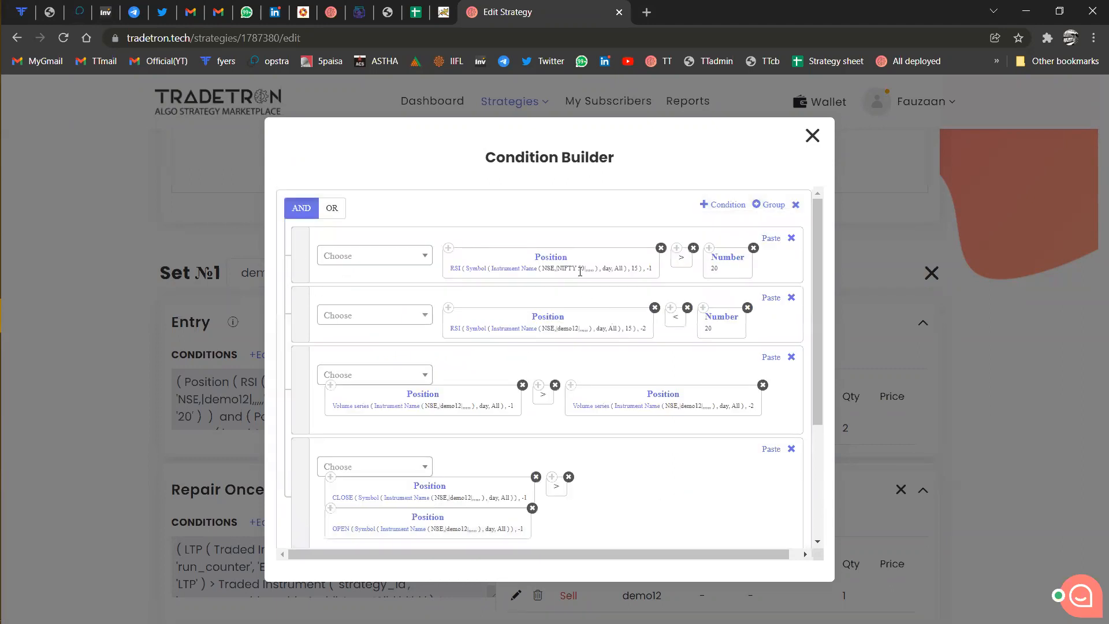
Change the first RSI condition's instrument to exchange NFO with underlying NFO - NIFTY 50.
{"action": "scroll", "coordinate": [580, 272], "scroll_direction": "up", "scroll_amount": 10}
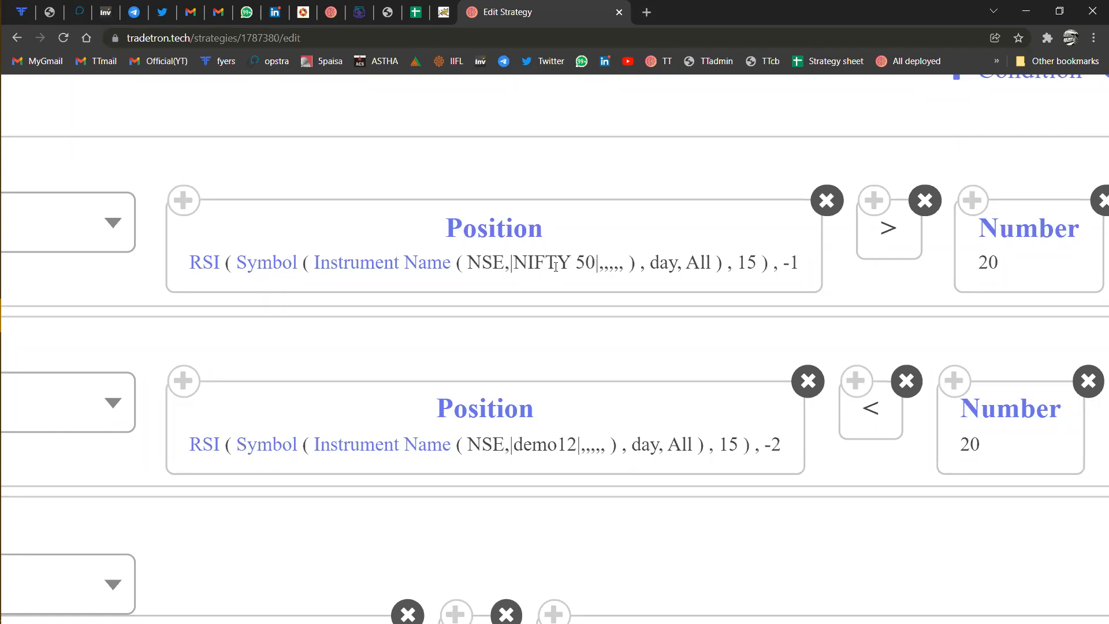
{"action": "scroll", "coordinate": [556, 267], "scroll_direction": "down", "scroll_amount": 1}
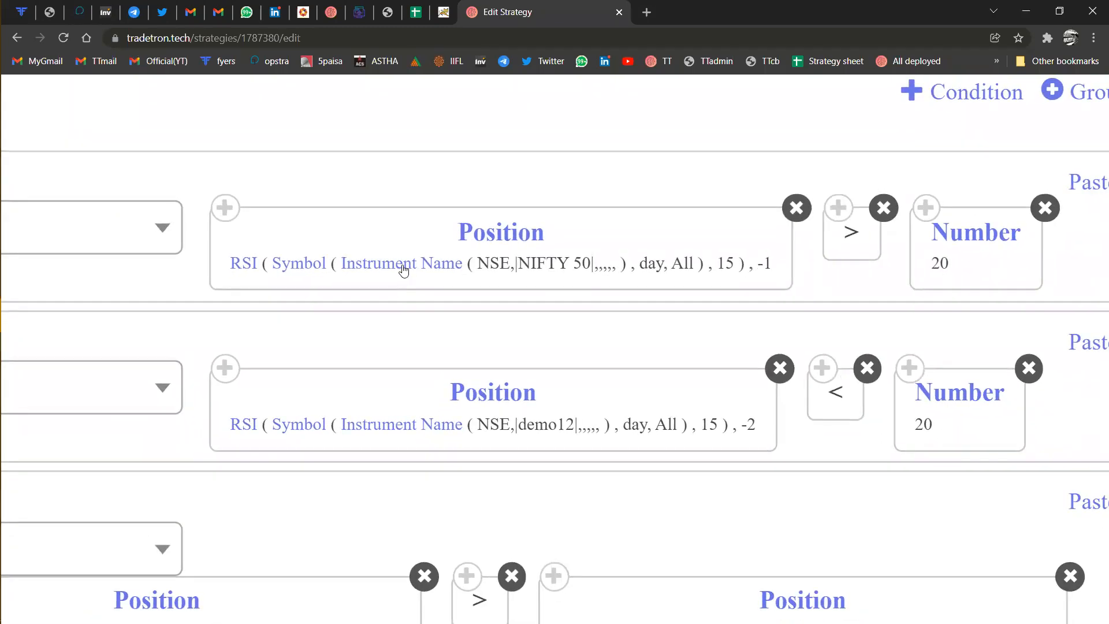
{"action": "left_click", "coordinate": [402, 266]}
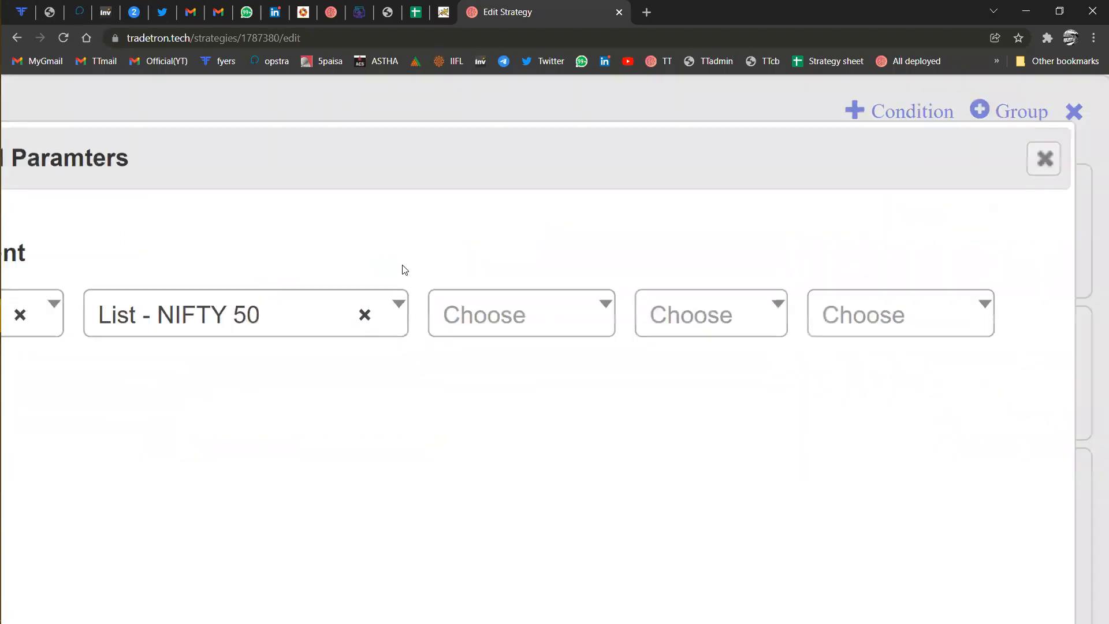
{"action": "left_click", "coordinate": [339, 294]}
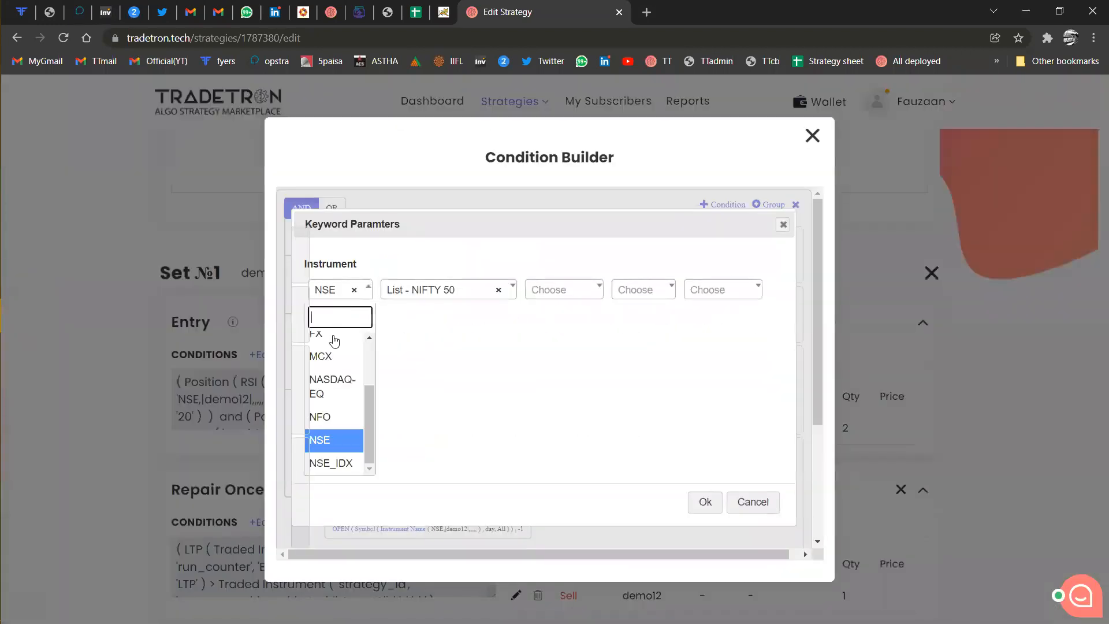
{"action": "left_click", "coordinate": [330, 422]}
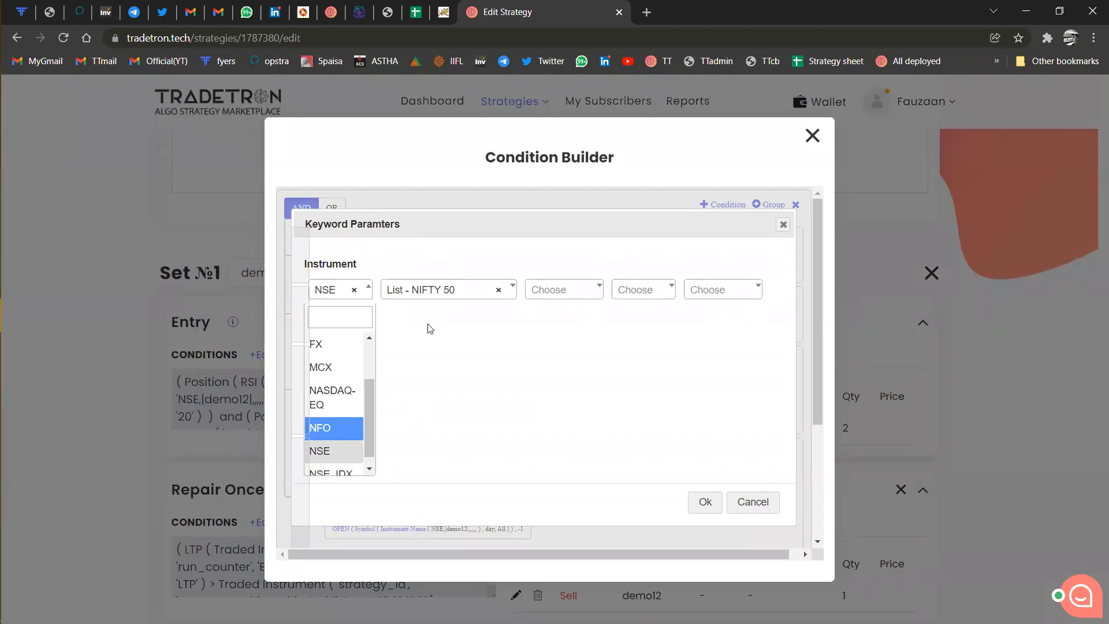
{"action": "left_click", "coordinate": [465, 299]}
{"action": "type", "text": "nifty"}
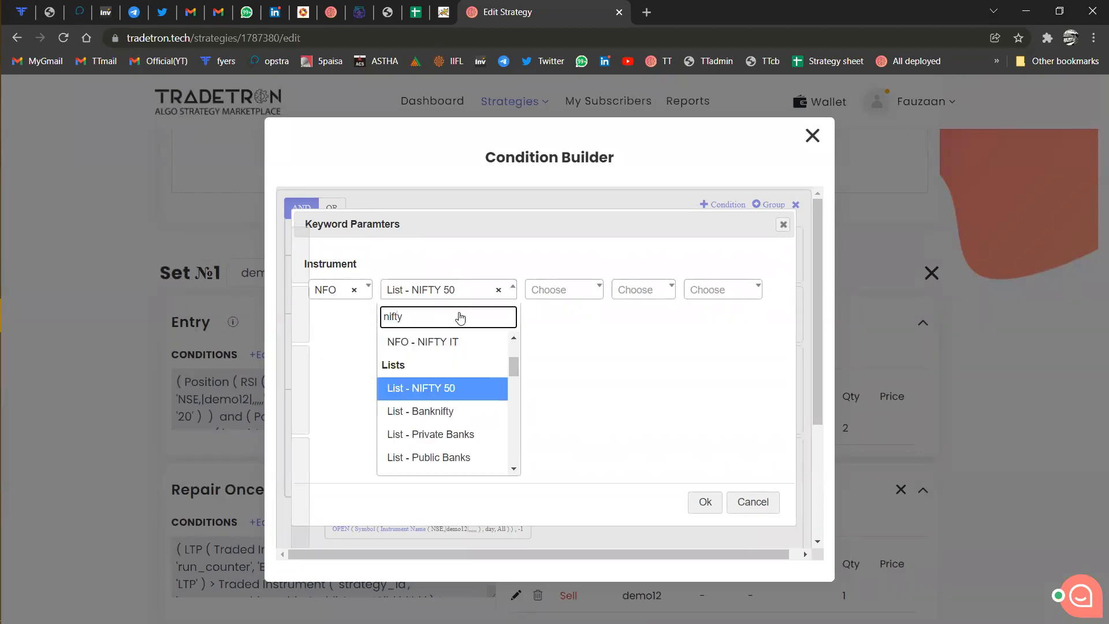
{"action": "scroll", "coordinate": [462, 405], "scroll_direction": "up", "scroll_amount": 2}
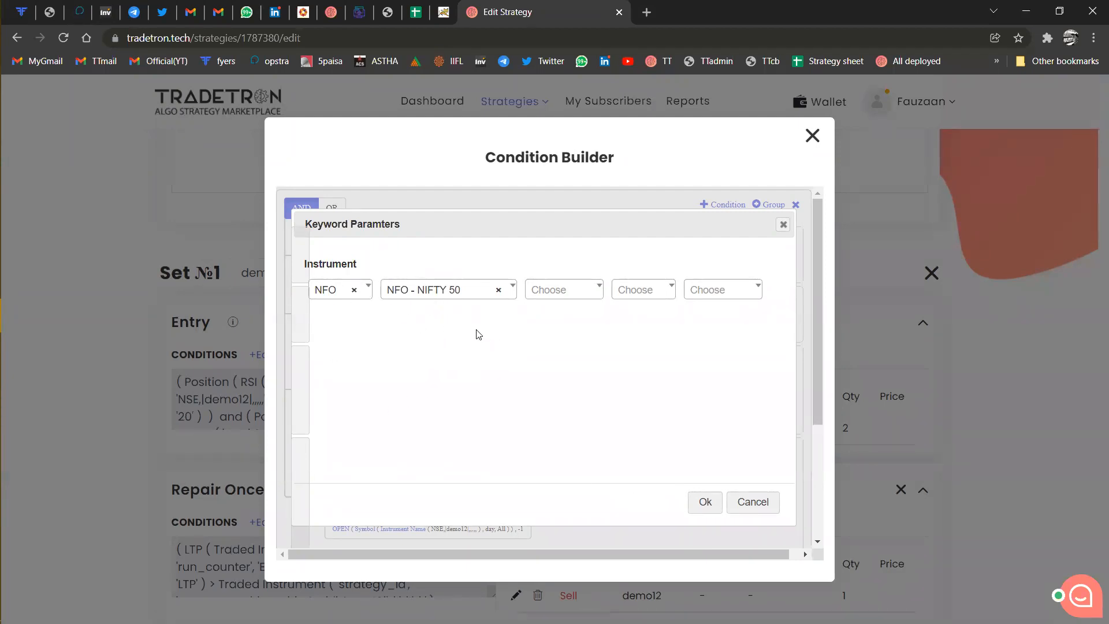
Set the NIFTY 50 instrument's expiry to Current Month in the first RSI condition.
{"action": "left_click", "coordinate": [558, 295]}
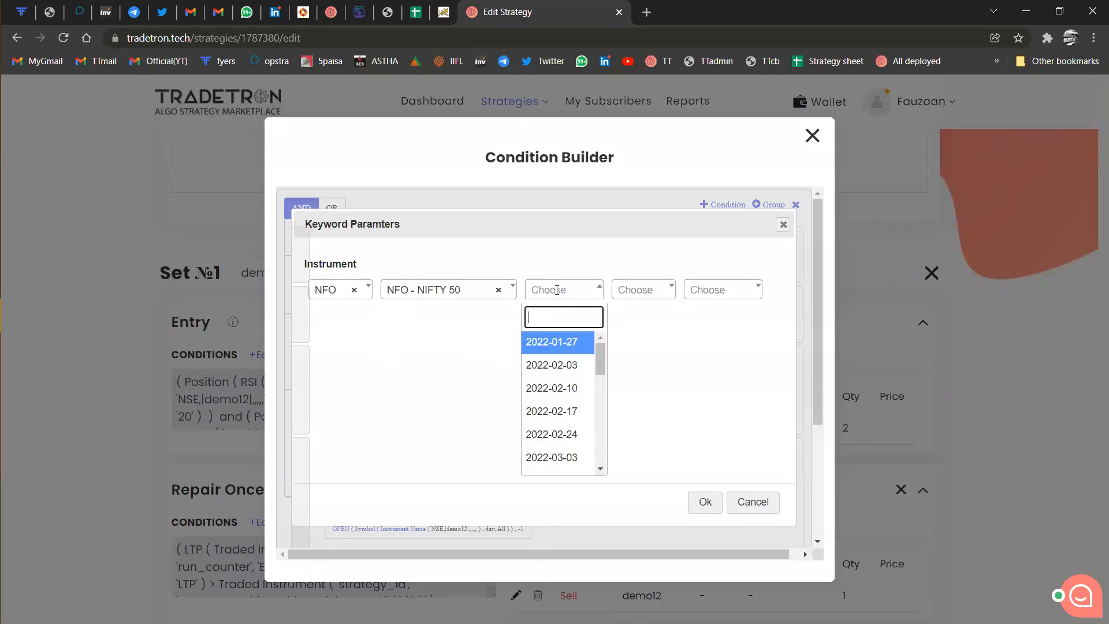
{"action": "scroll", "coordinate": [552, 399], "scroll_direction": "down", "scroll_amount": 10}
{"action": "left_click", "coordinate": [548, 434]}
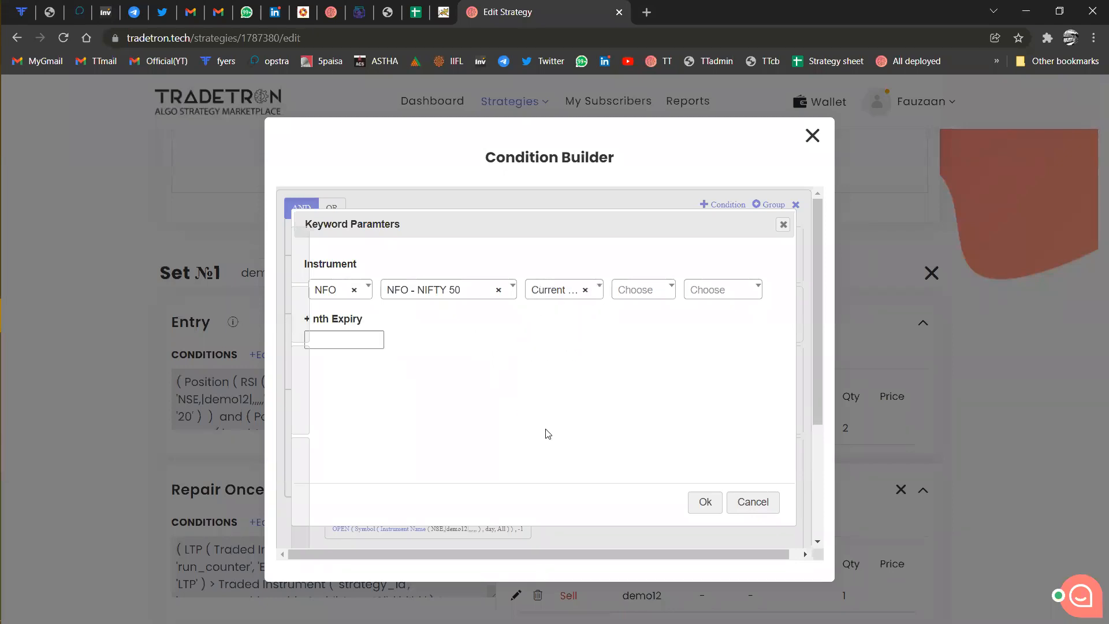
{"action": "left_click", "coordinate": [700, 508]}
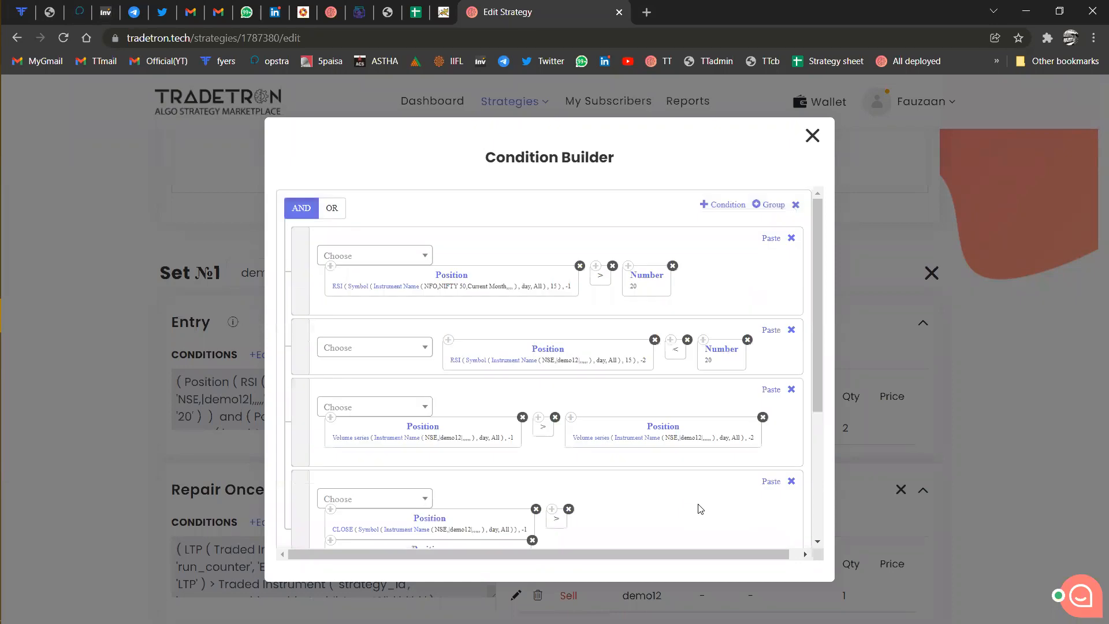
Remove the Current Month expiry from the first RSI condition's instrument and close the Condition Builder without submitting.
{"action": "scroll", "coordinate": [455, 302], "scroll_direction": "up", "scroll_amount": 5}
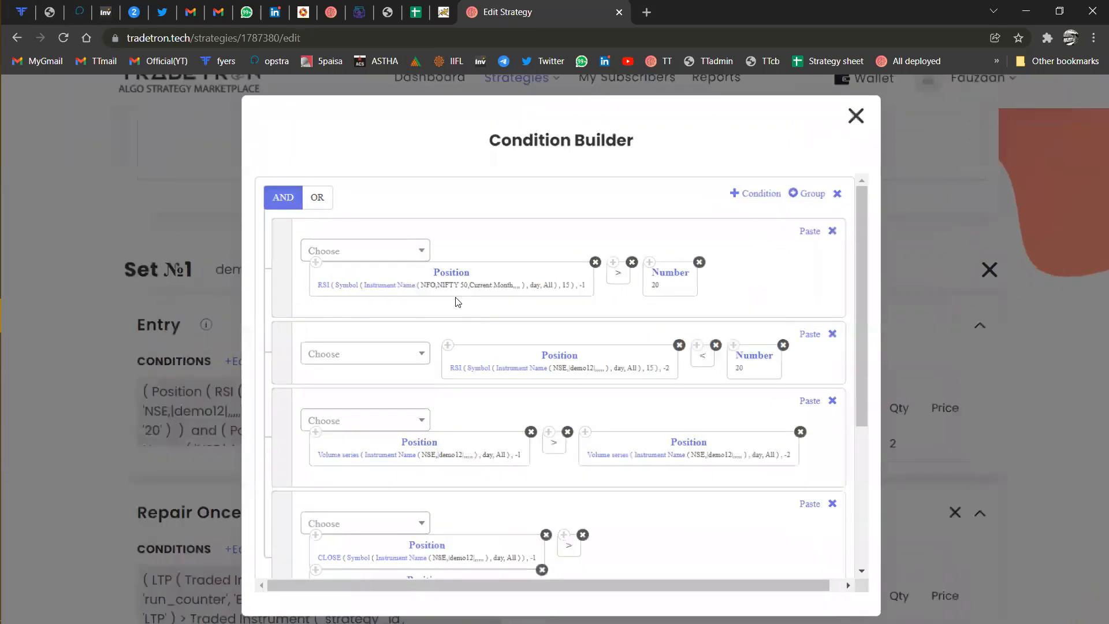
{"action": "scroll", "coordinate": [454, 299], "scroll_direction": "up", "scroll_amount": 2}
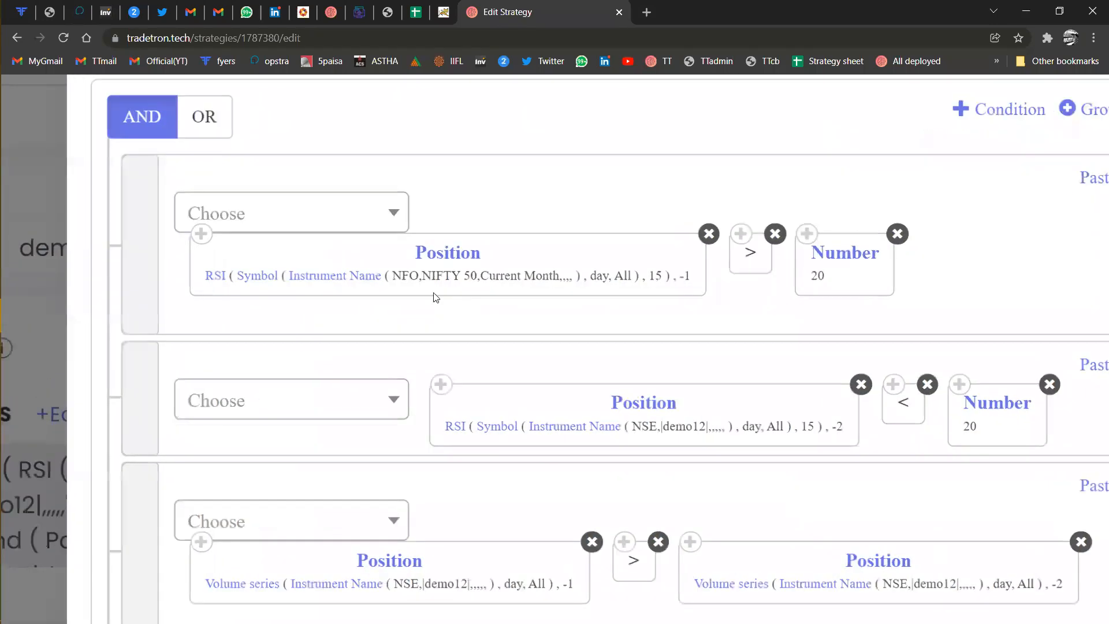
{"action": "scroll", "coordinate": [388, 282], "scroll_direction": "up", "scroll_amount": 2}
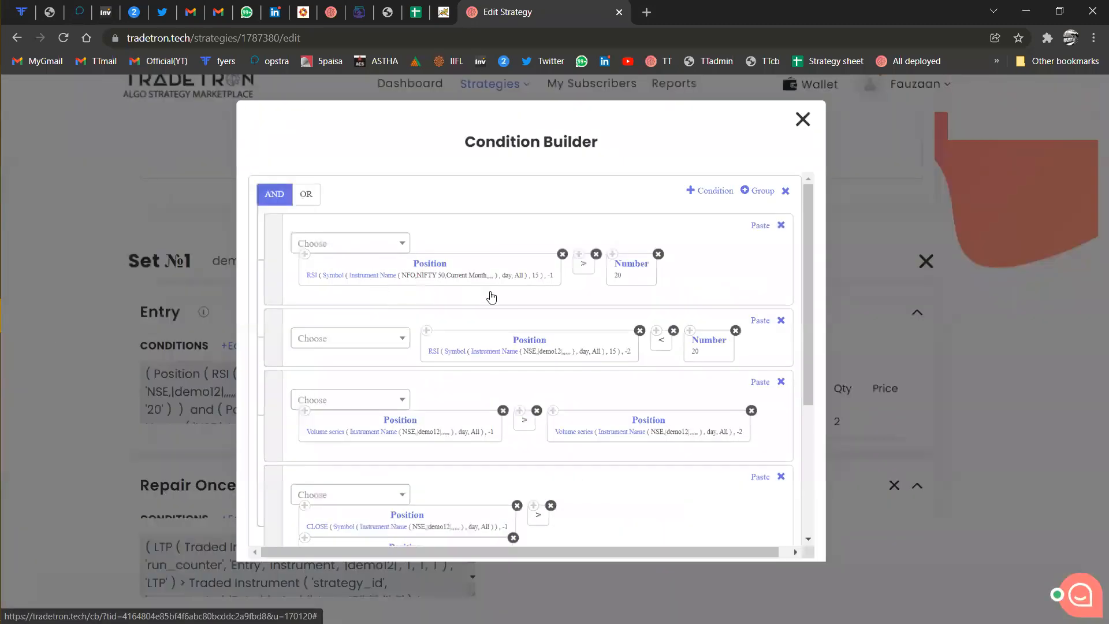
{"action": "left_click", "coordinate": [581, 290]}
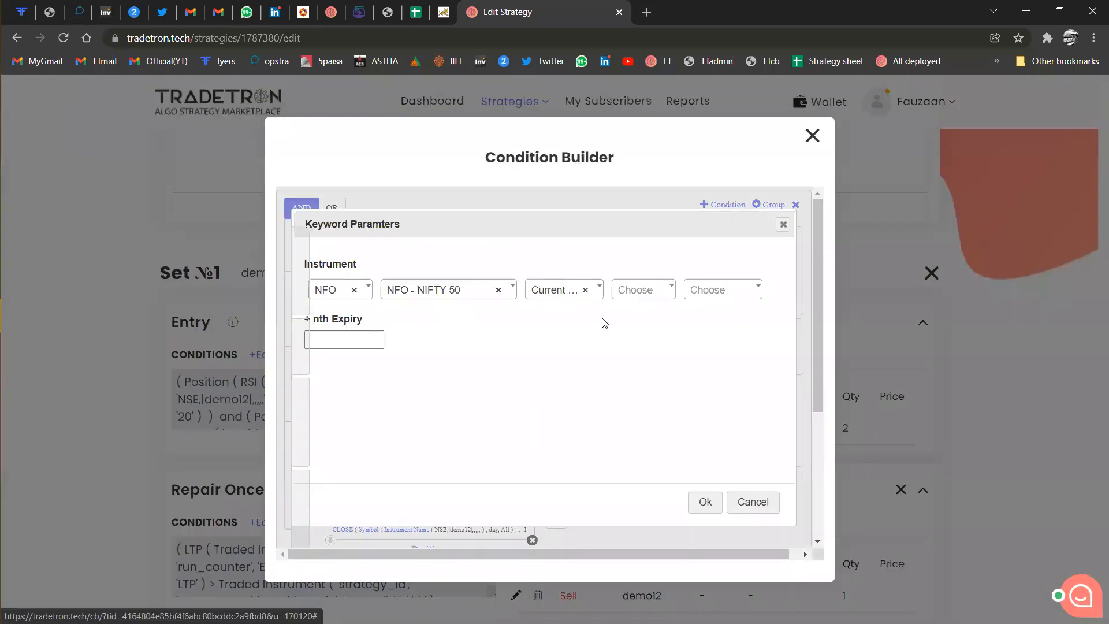
{"action": "left_click", "coordinate": [706, 501]}
{"action": "left_click", "coordinate": [706, 502]}
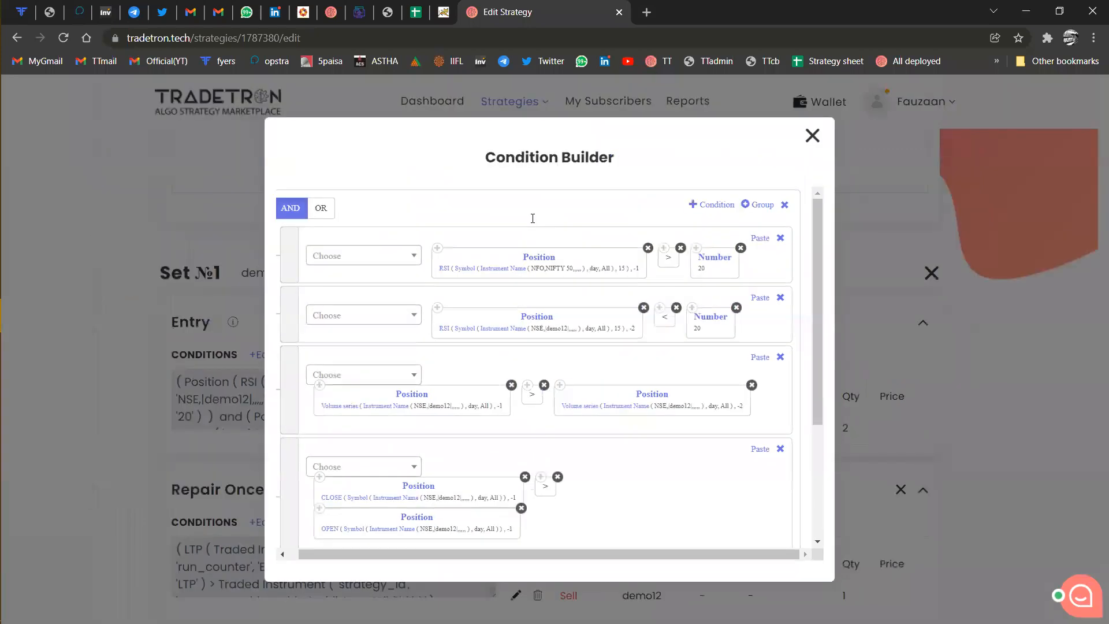
{"action": "left_click", "coordinate": [803, 137]}
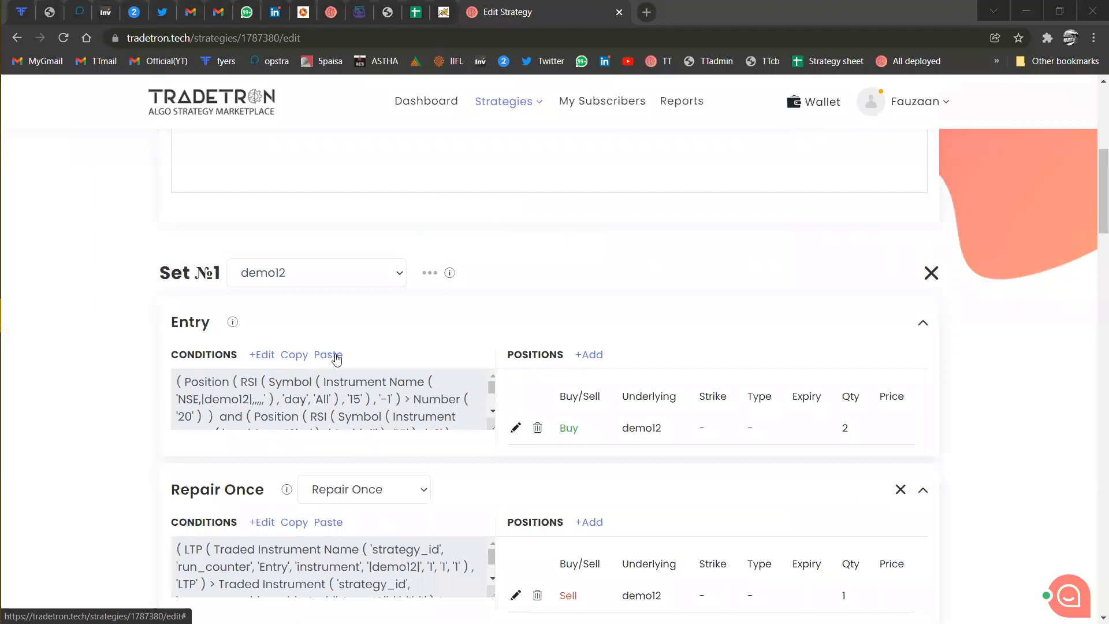
Try pasting the copied RSI position into the first condition of Set 1's Entry, remove the duplicate, and close the Condition Builder without submitting.
{"action": "left_click", "coordinate": [263, 355]}
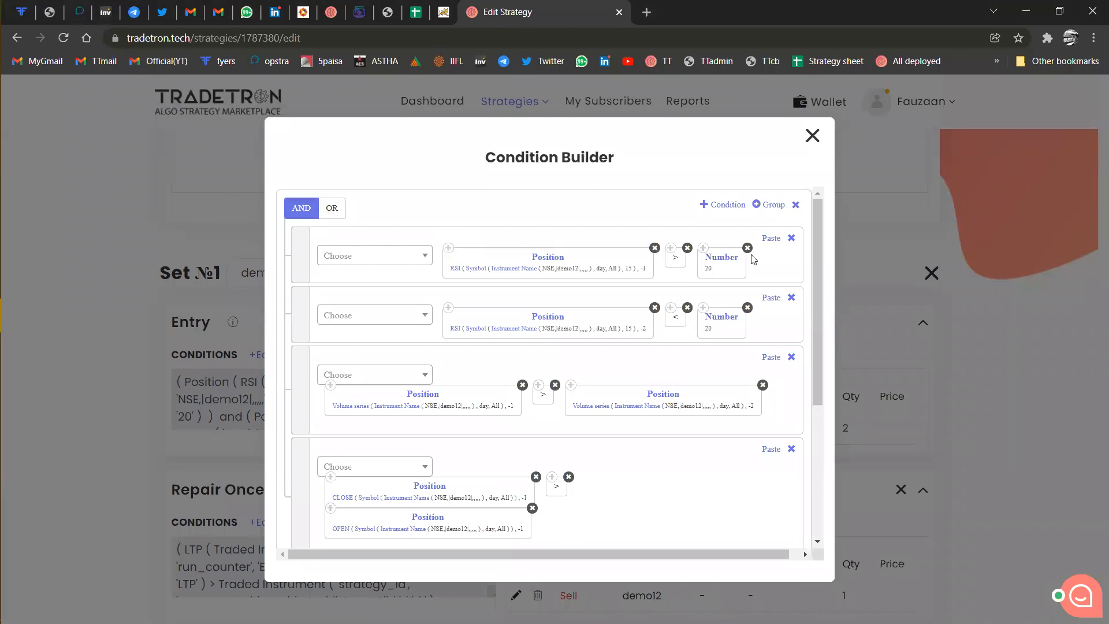
{"action": "left_click", "coordinate": [768, 243]}
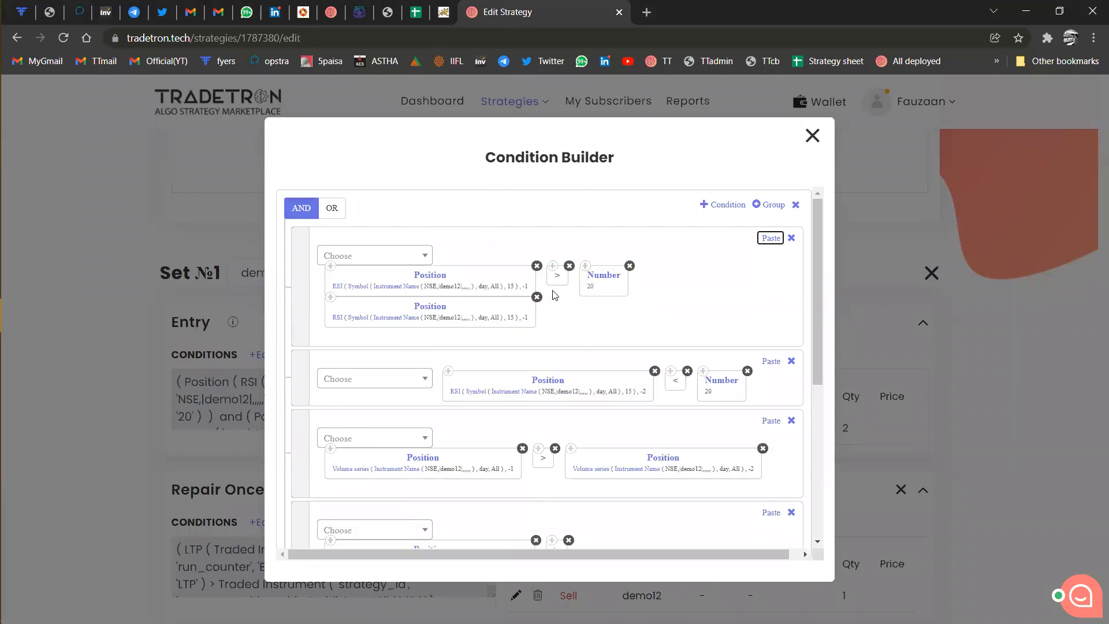
{"action": "left_click", "coordinate": [540, 297]}
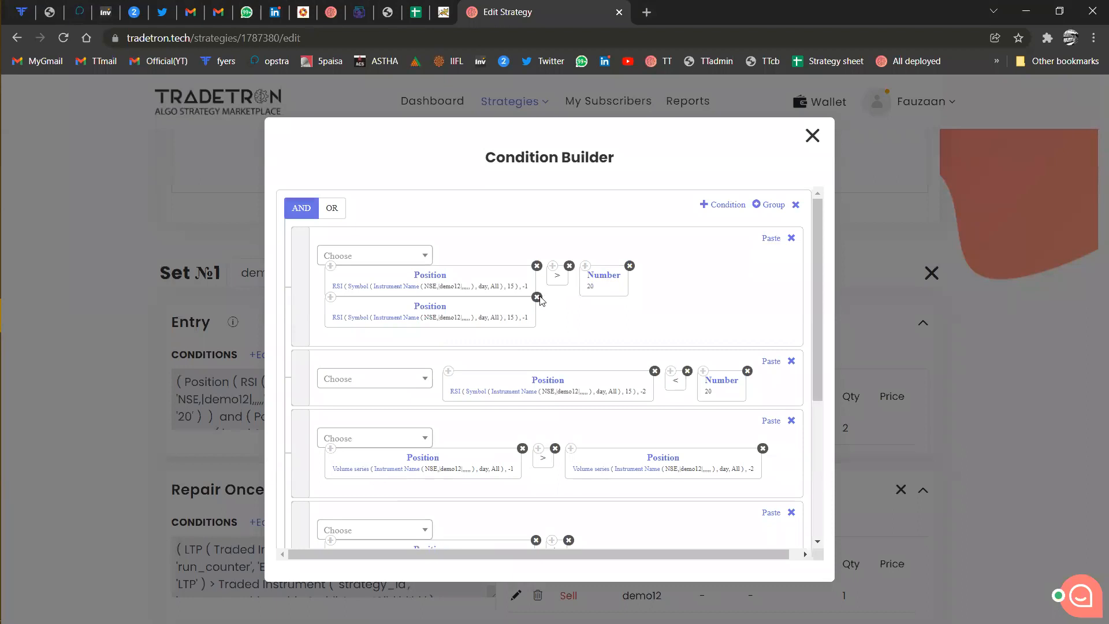
{"action": "left_click", "coordinate": [813, 138]}
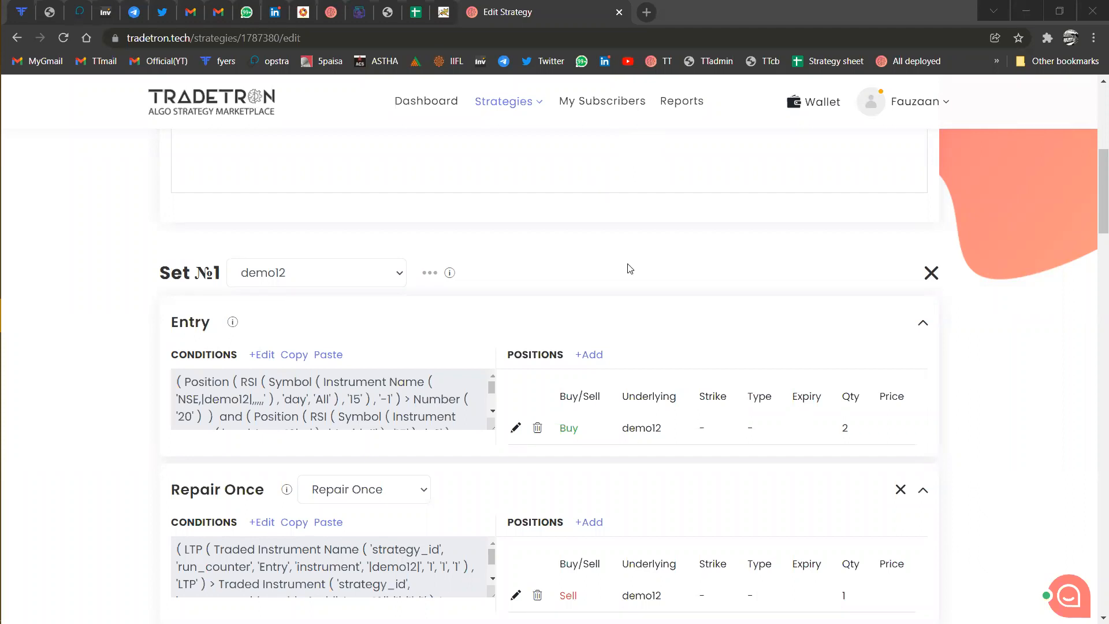
Delete the empty Set 2 from the strategy.
{"action": "scroll", "coordinate": [630, 268], "scroll_direction": "down", "scroll_amount": 15}
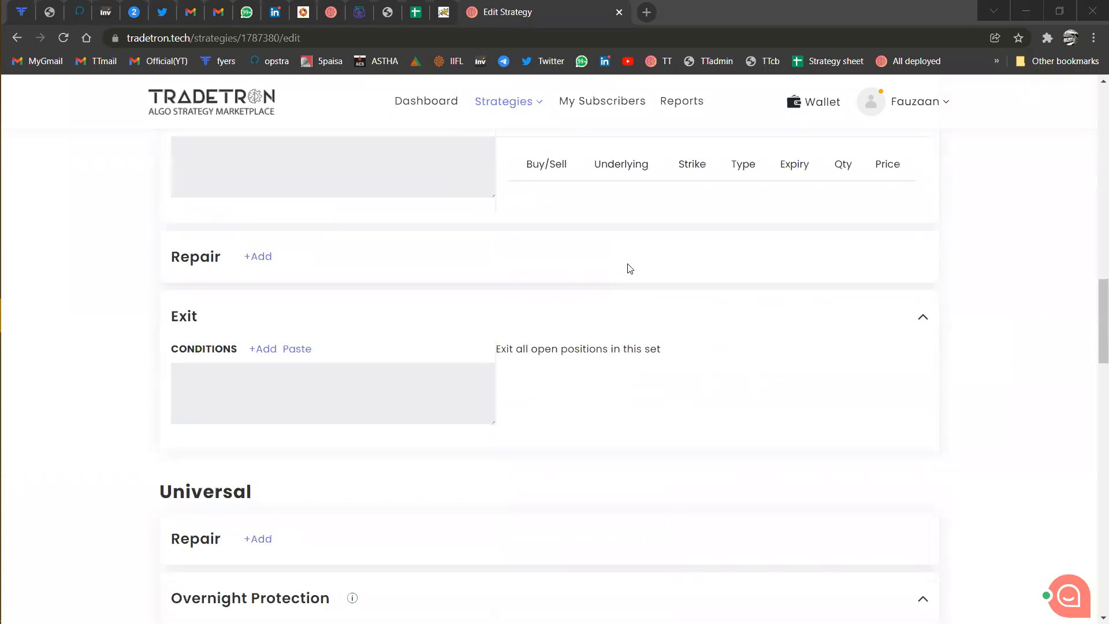
{"action": "scroll", "coordinate": [630, 269], "scroll_direction": "up", "scroll_amount": 3}
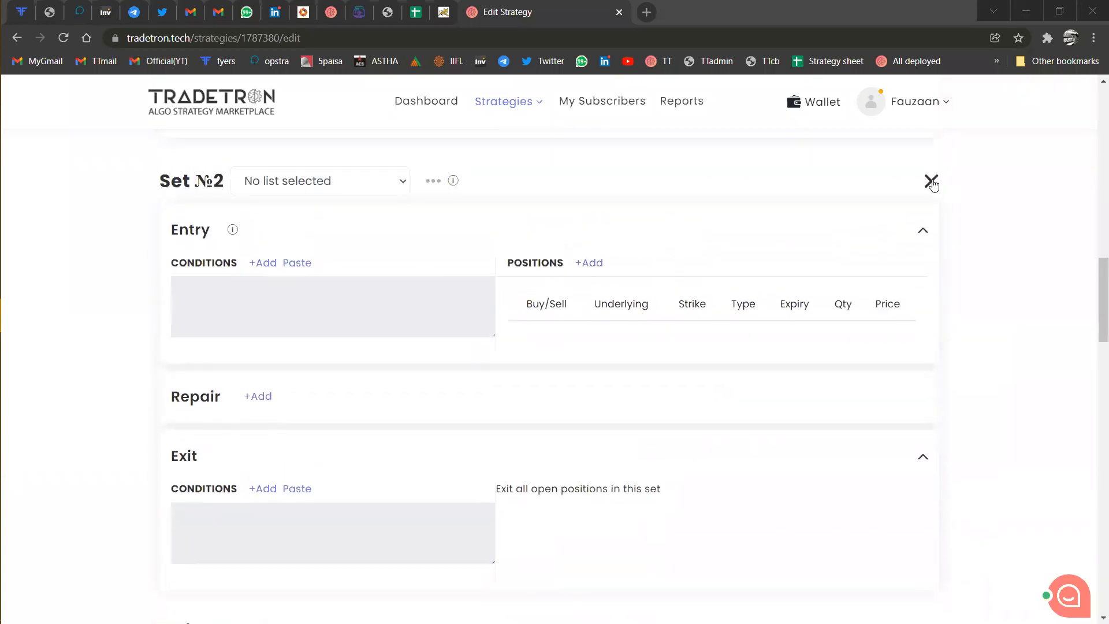
{"action": "left_click", "coordinate": [931, 181]}
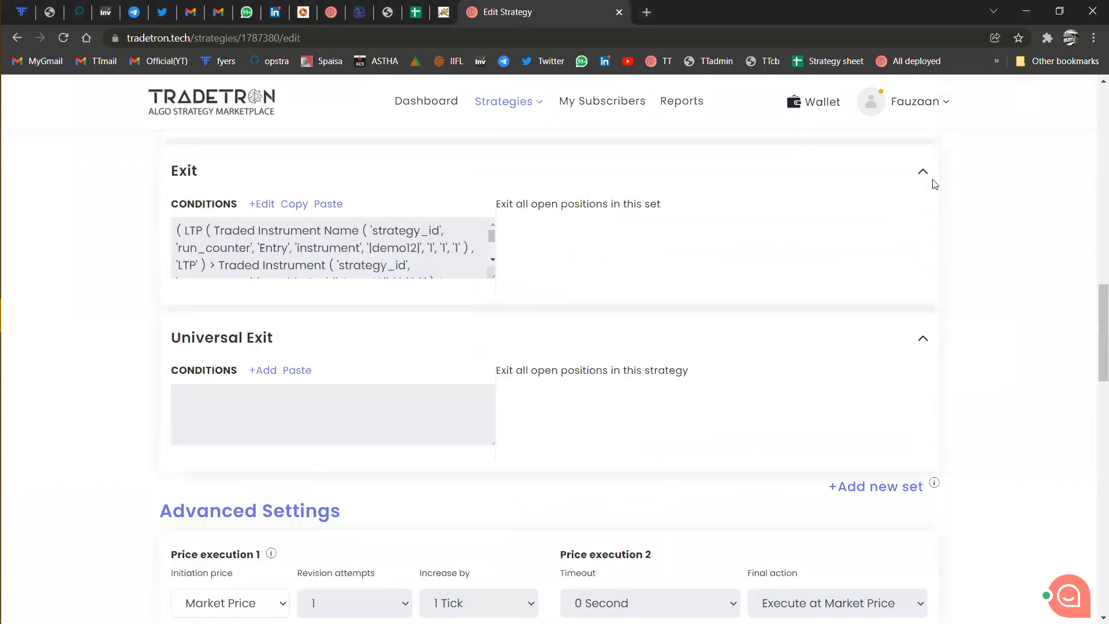